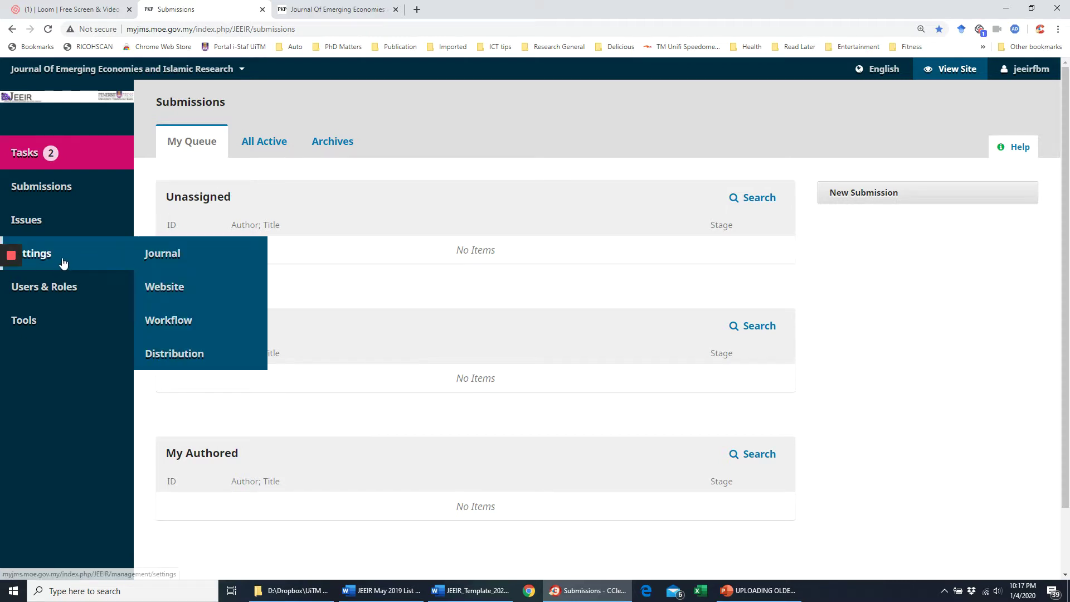
- Compare the Future Issues and Back Issues lists in the issue manager
mouse_move(68, 231)
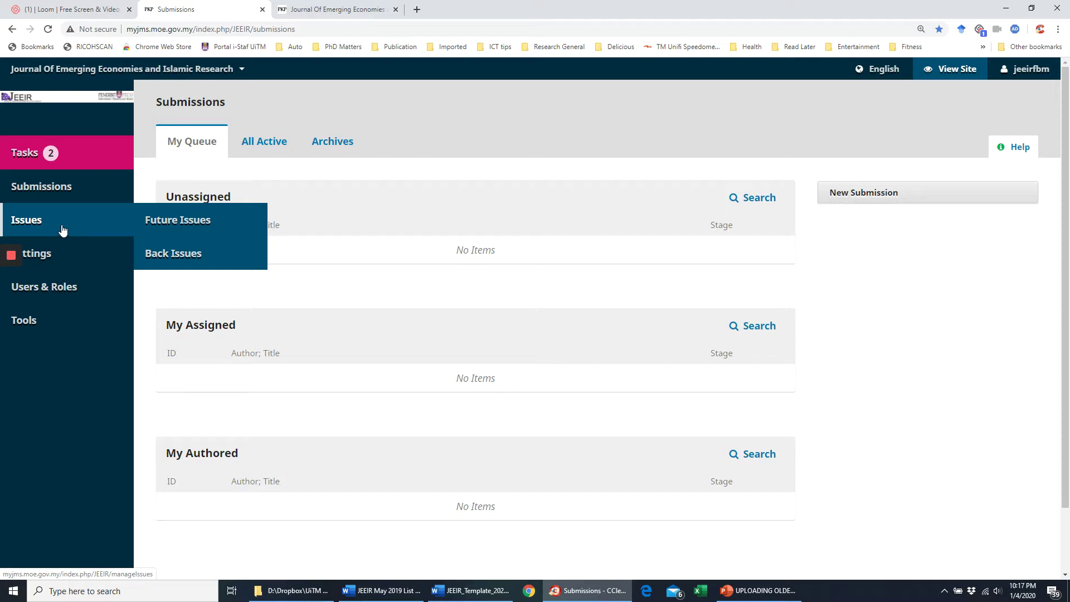
click(185, 221)
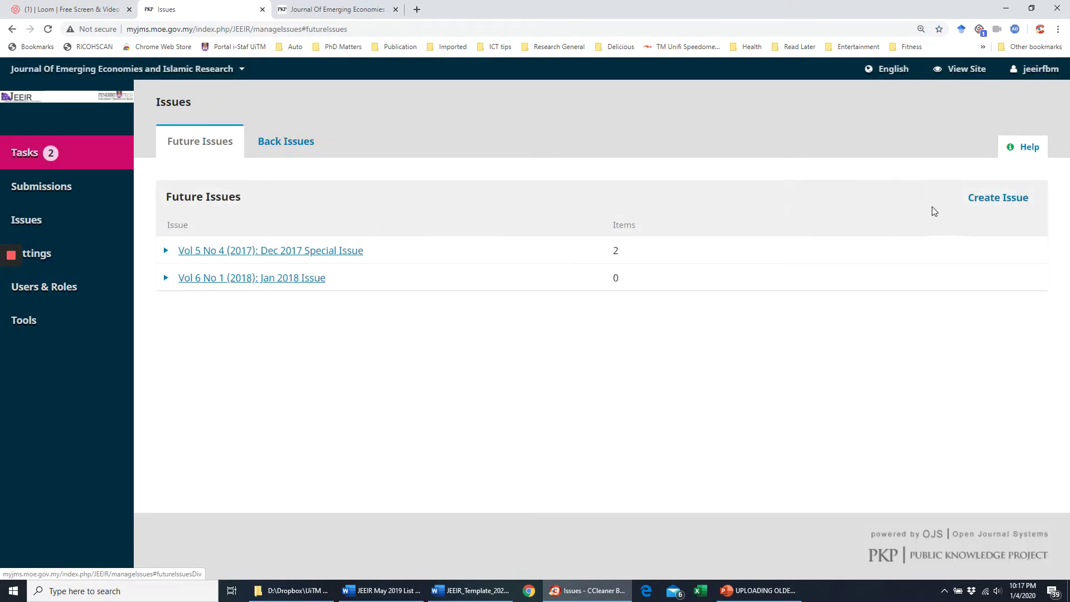
click(280, 141)
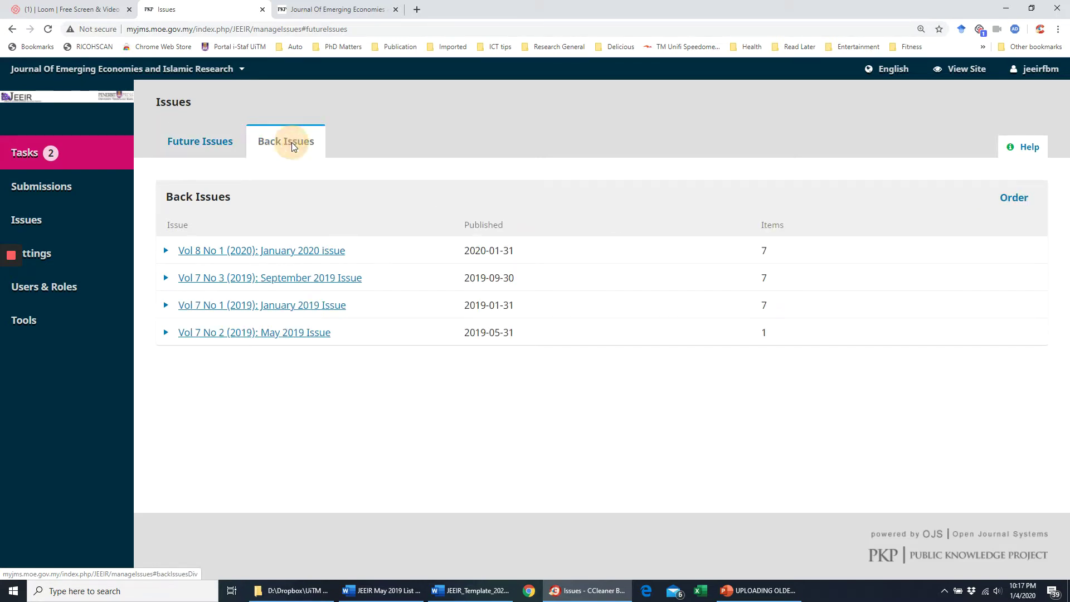
click(200, 149)
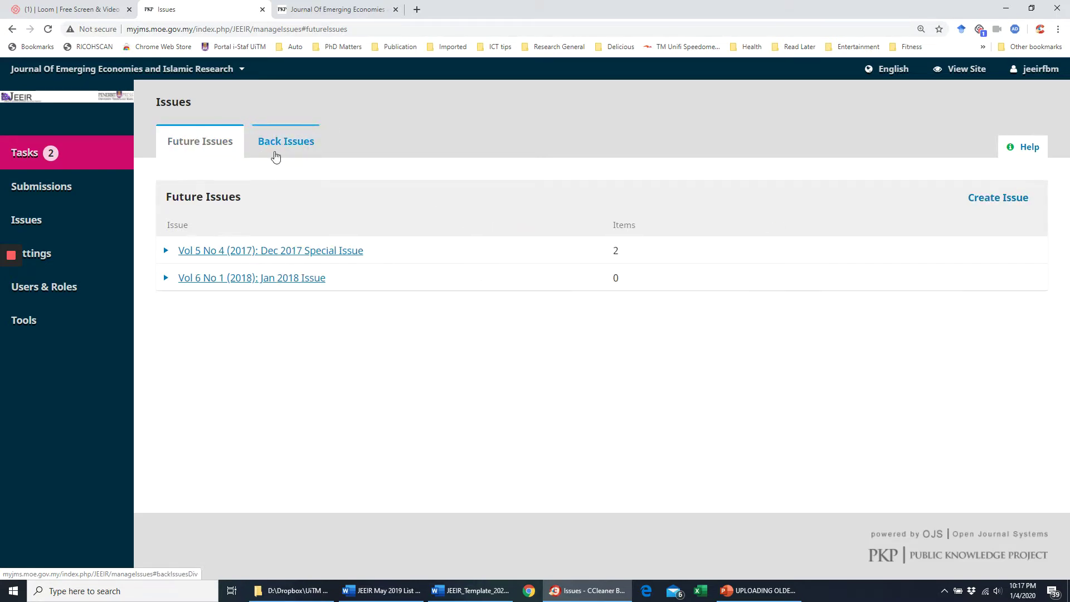
click(282, 143)
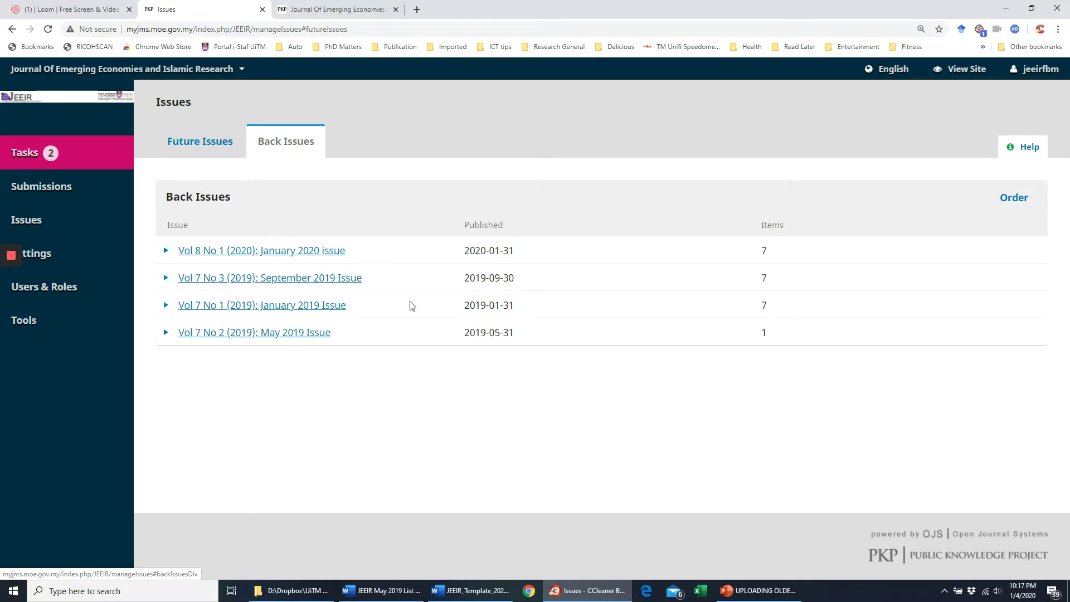
- Expand and collapse the January 2020 issue's options, then view the public journal homepage
click(166, 252)
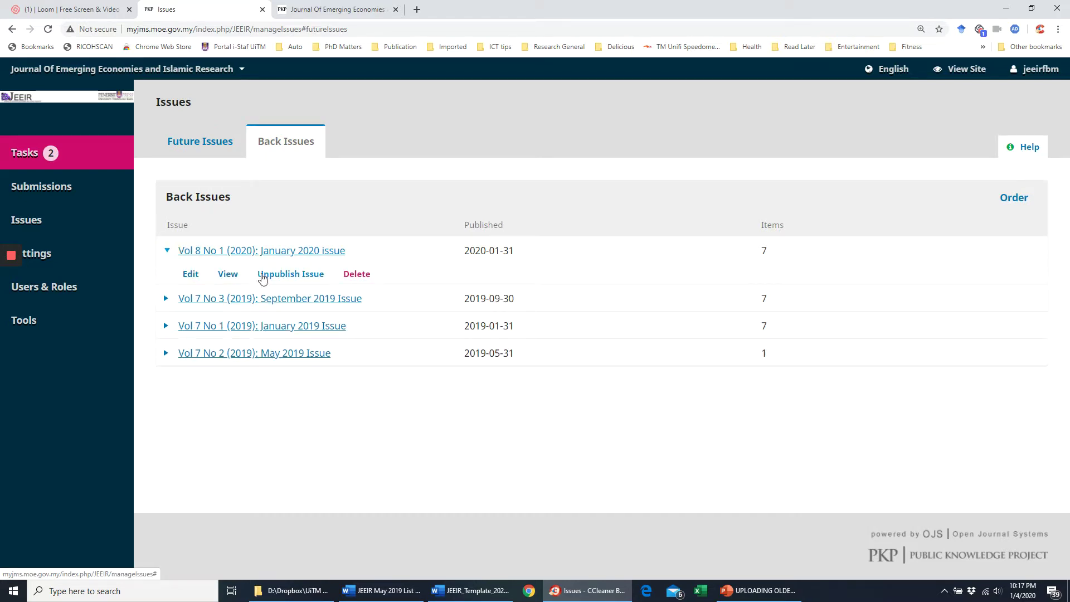
click(166, 251)
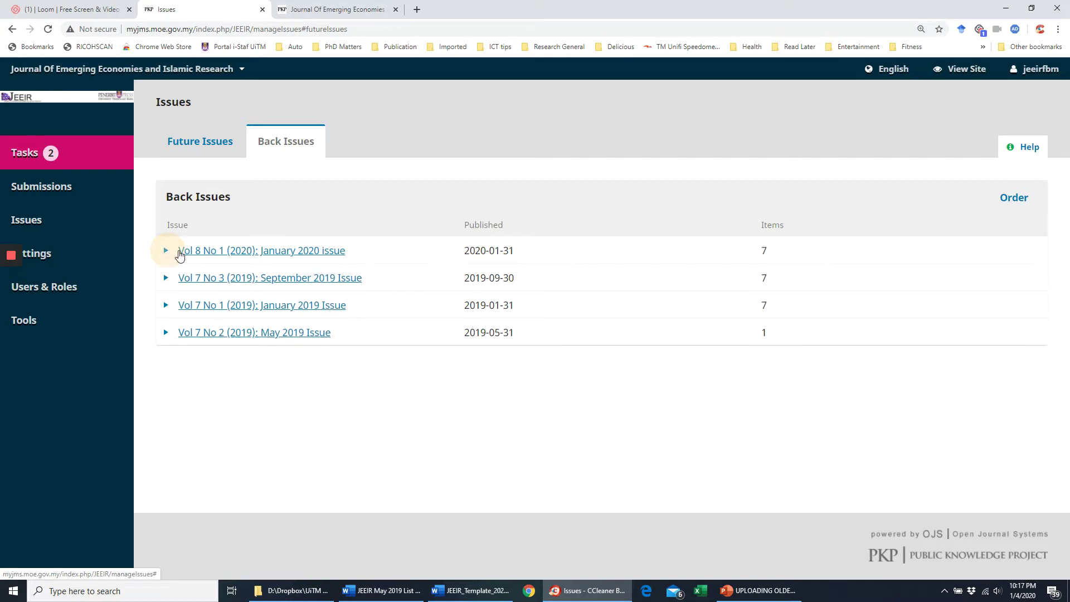
click(323, 9)
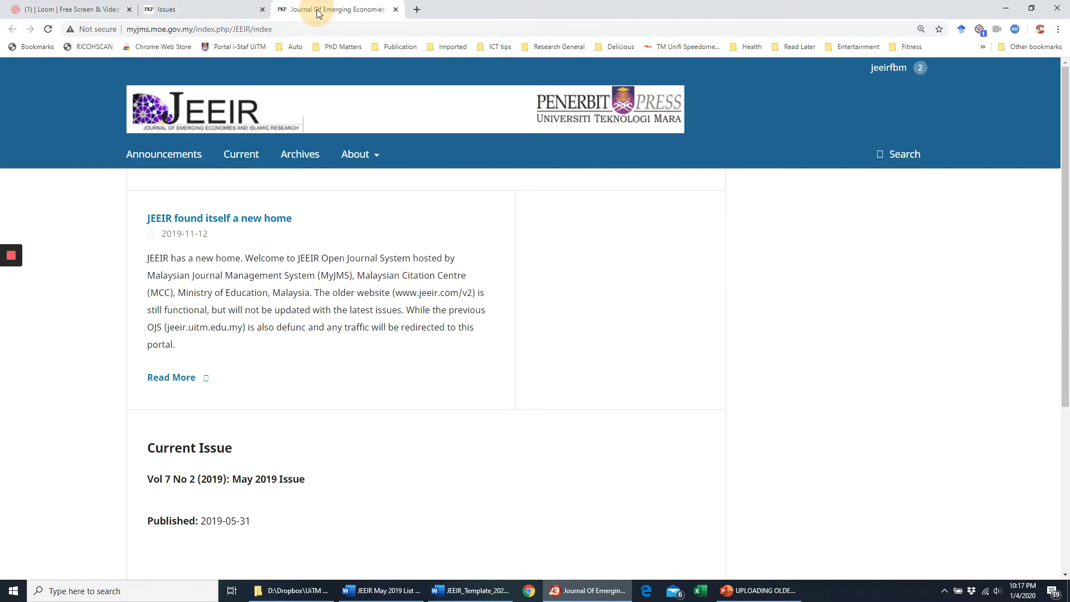
- Browse the public current issue and archive, then return to the admin Future Issues list
click(243, 161)
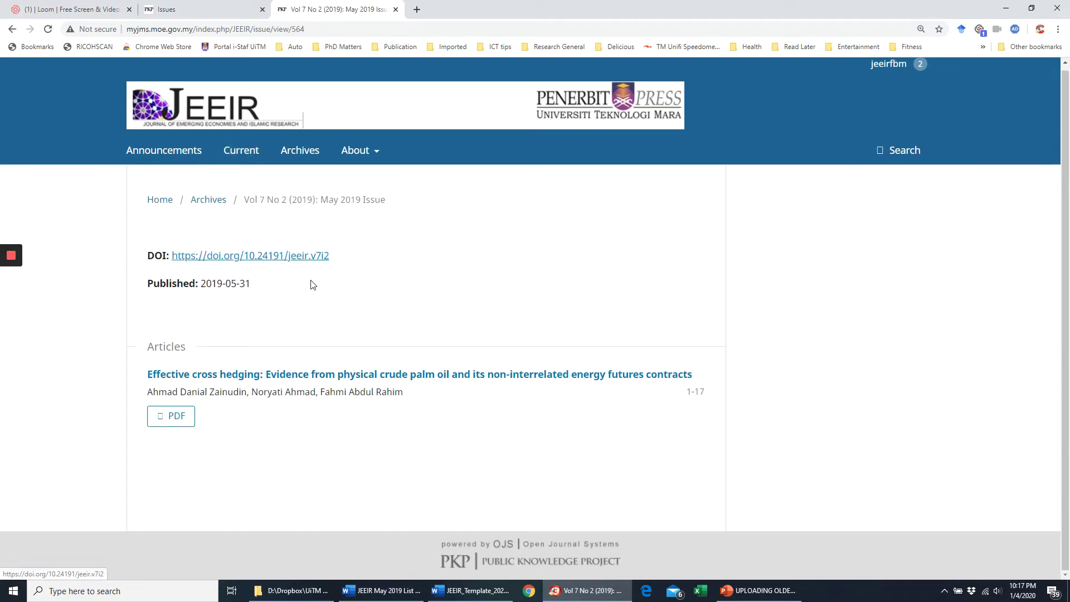
click(299, 166)
scroll(387, 341, down, 9)
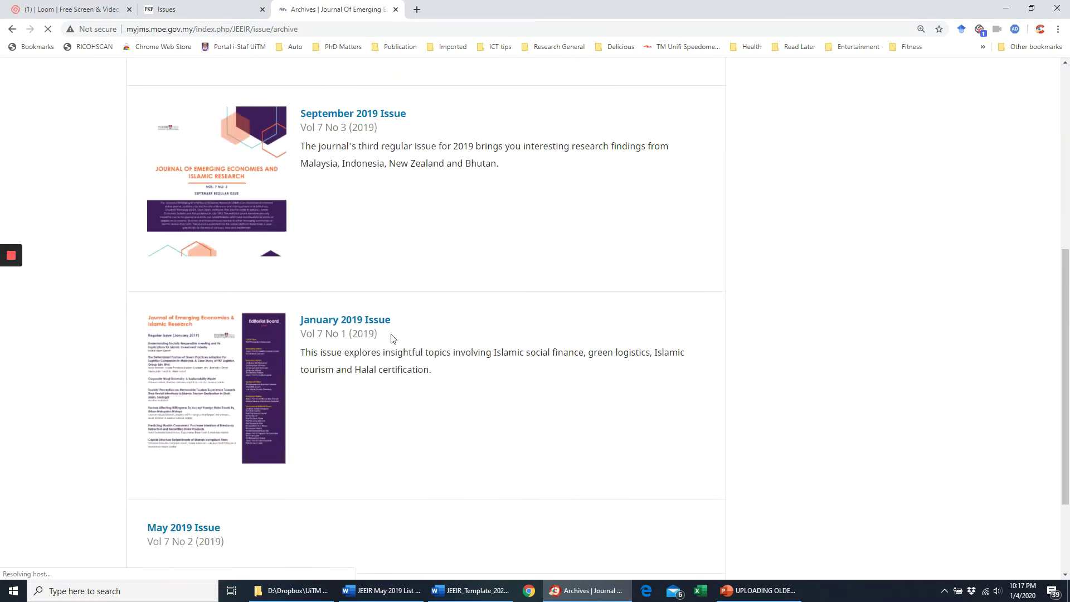
scroll(382, 357, up, 9)
scroll(385, 352, down, 6)
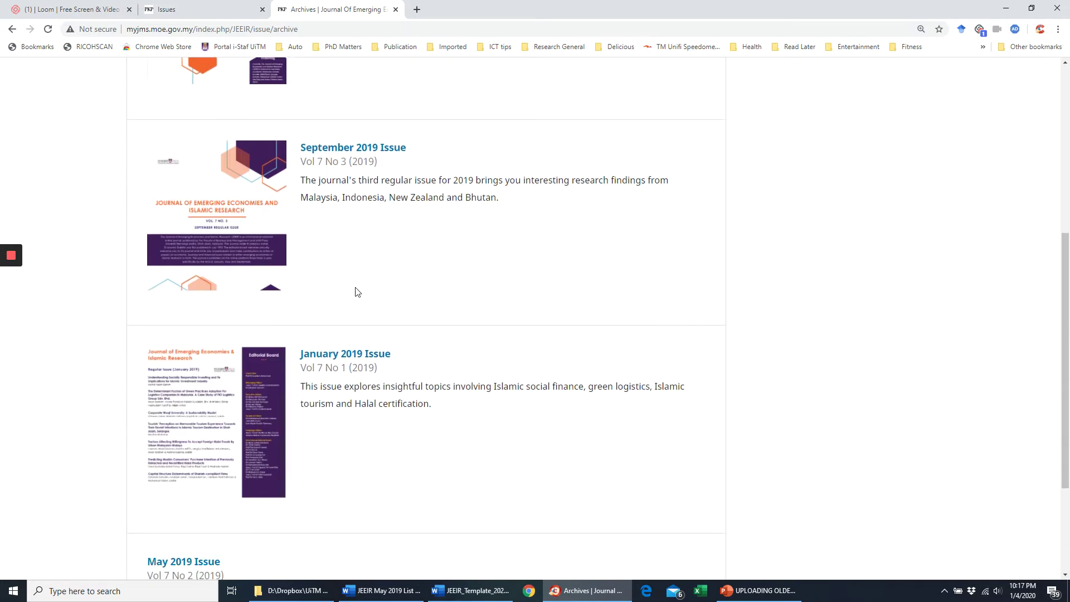
click(248, 9)
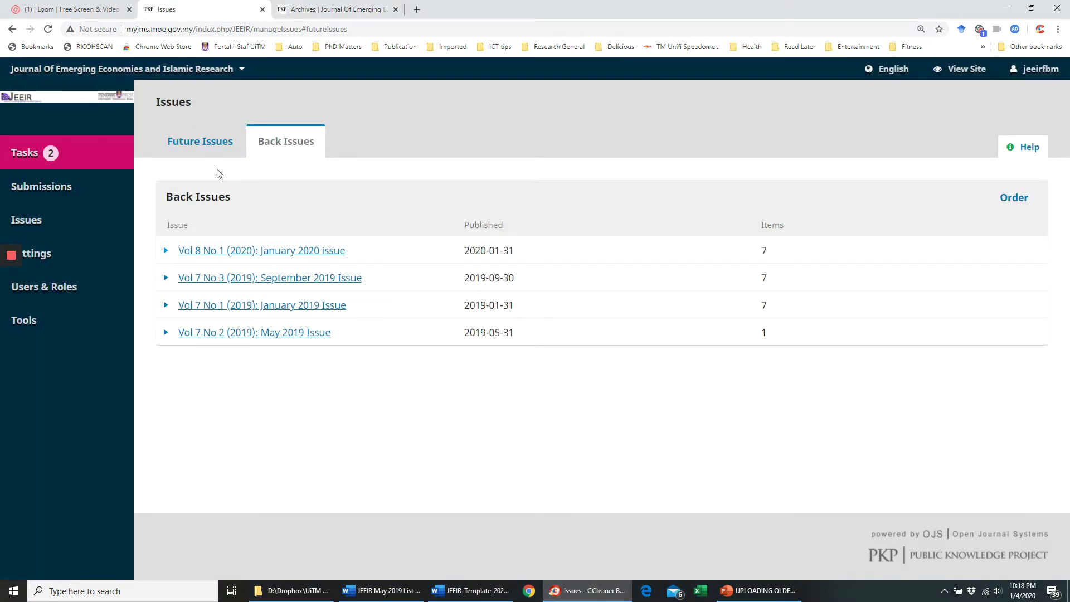
click(214, 144)
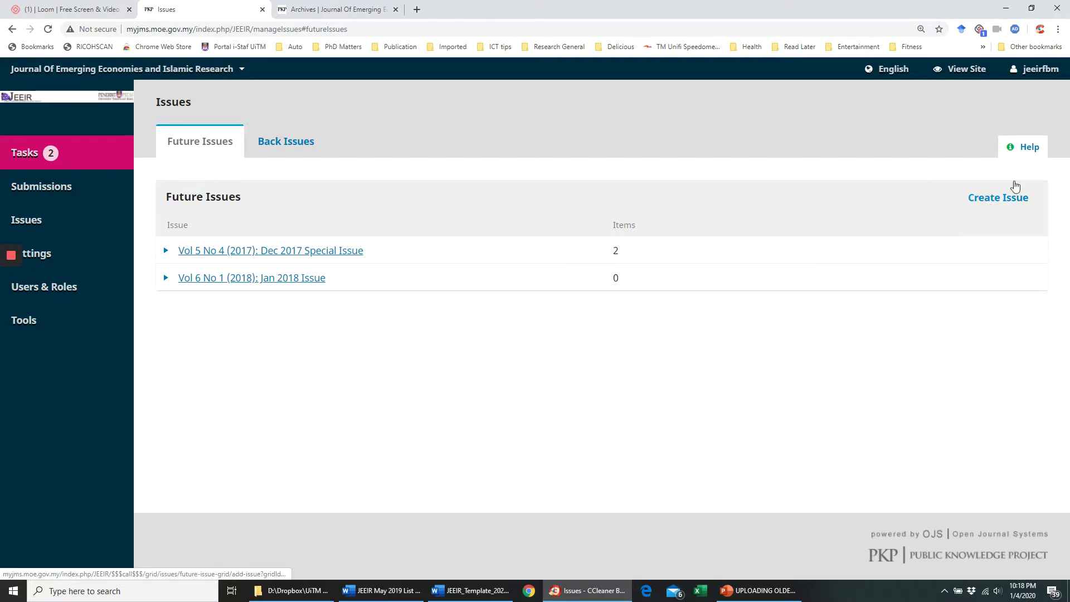
- Start a new issue with Volume 7, Number 2, Year 2019
click(989, 198)
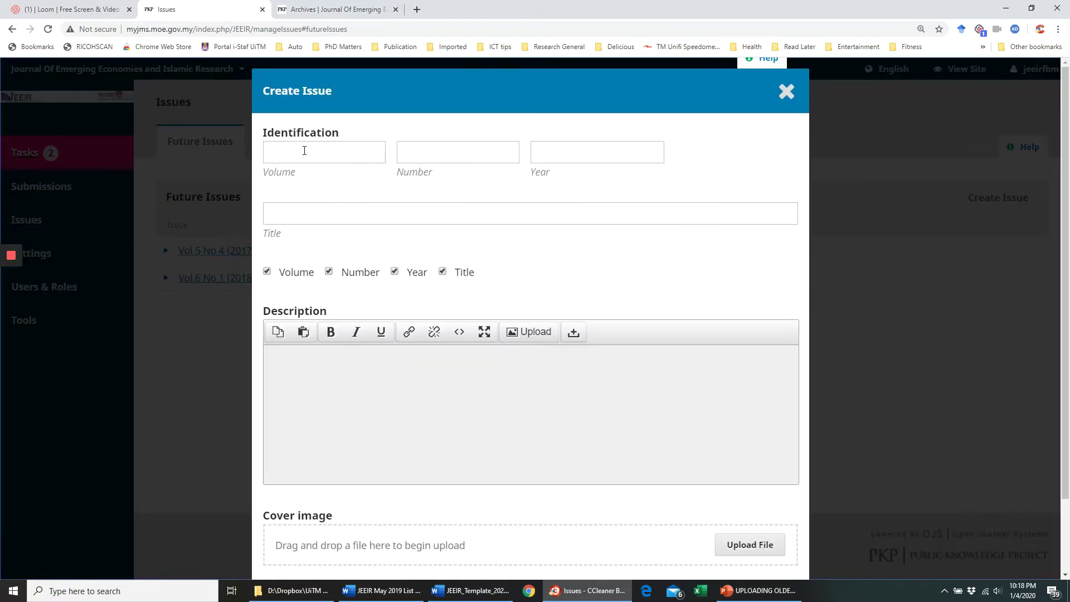
click(304, 150)
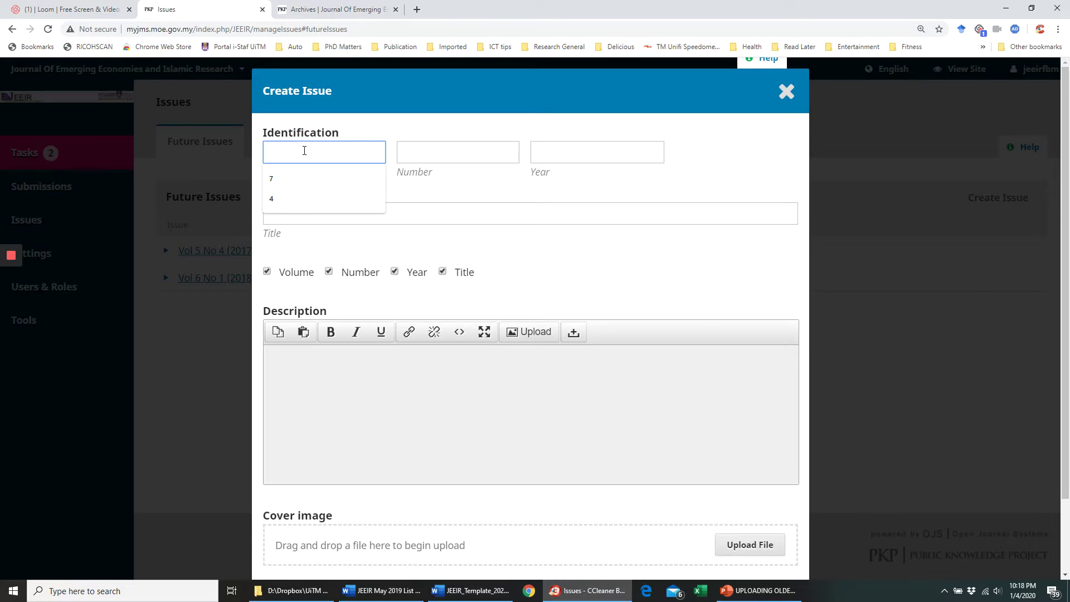
click(428, 154)
click(550, 156)
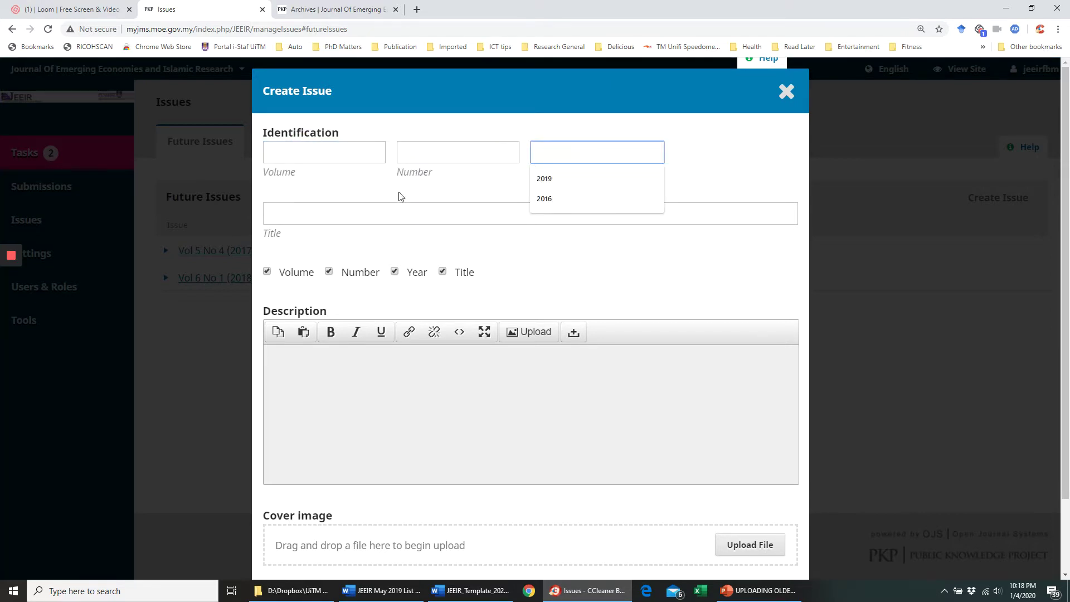
click(314, 158)
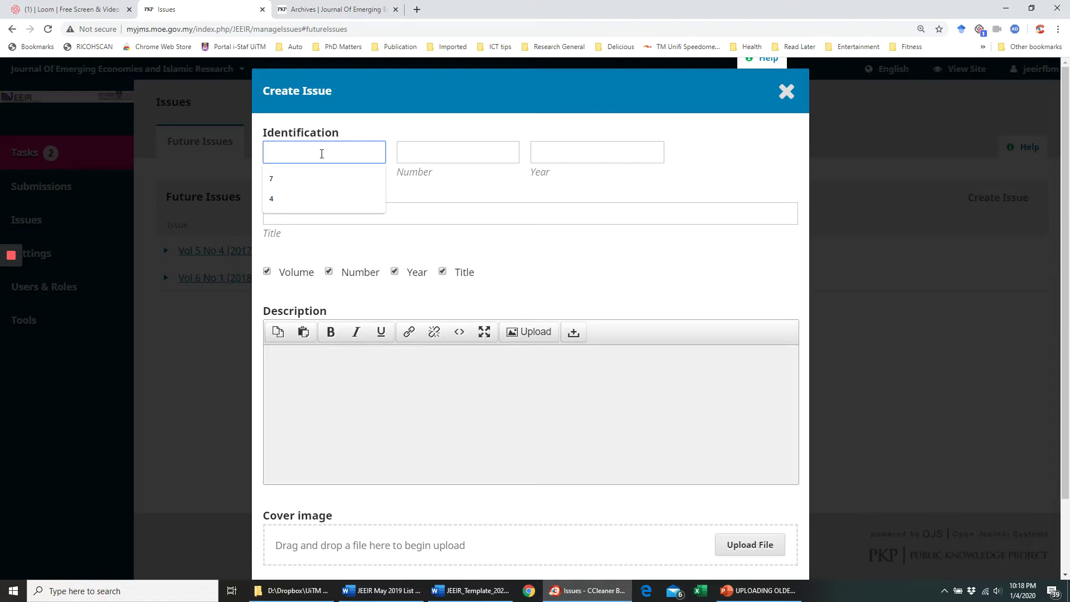
text(7)
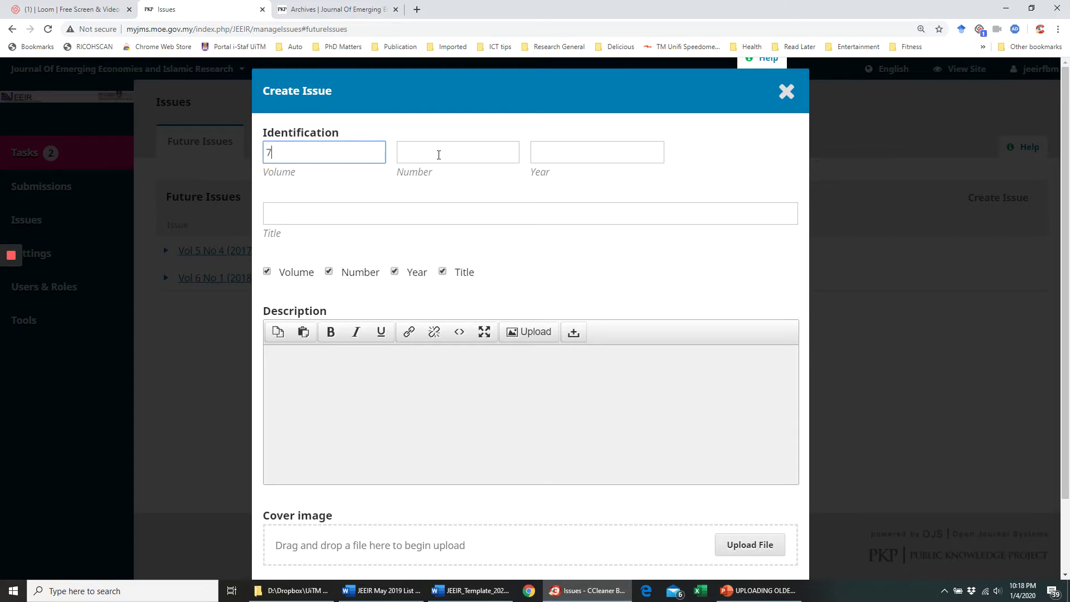
click(457, 154)
text(2)
click(557, 151)
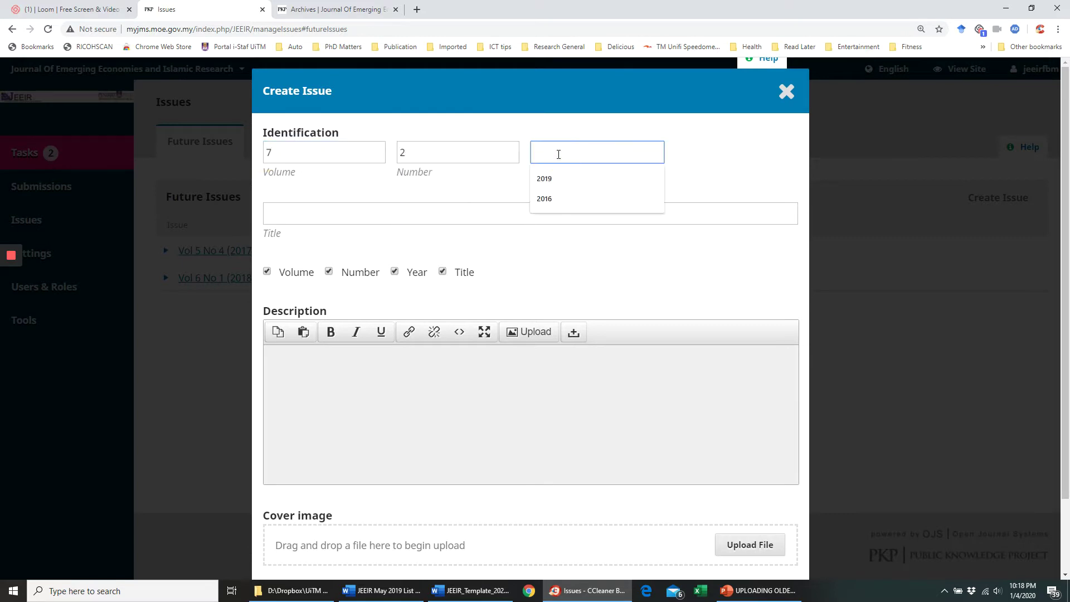
text(2019)
- Title the issue 'May 2019 Issue' using the suggested entry
click(332, 216)
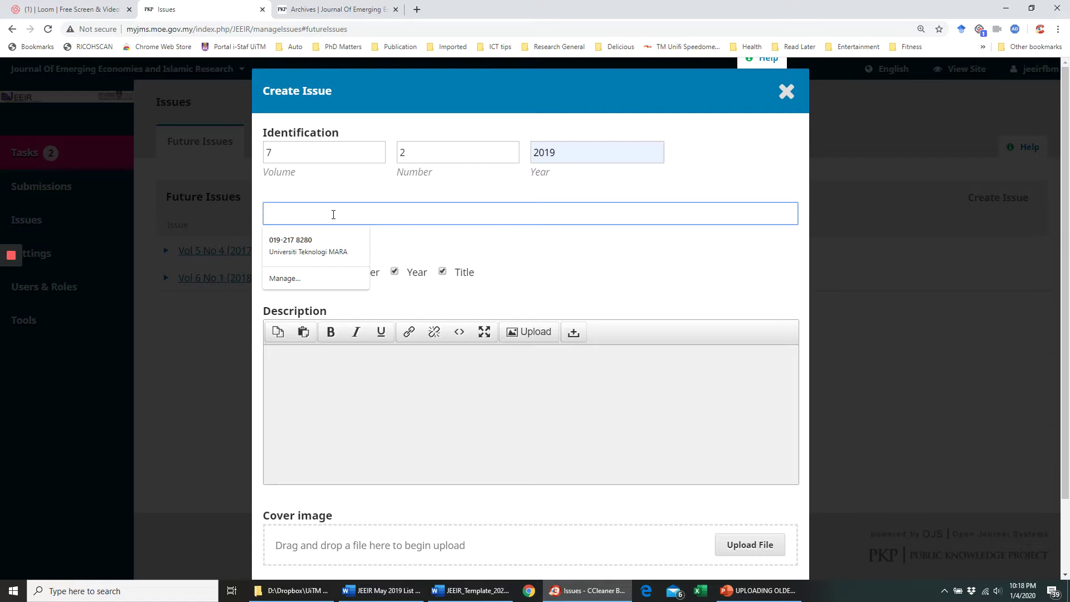
text(May)
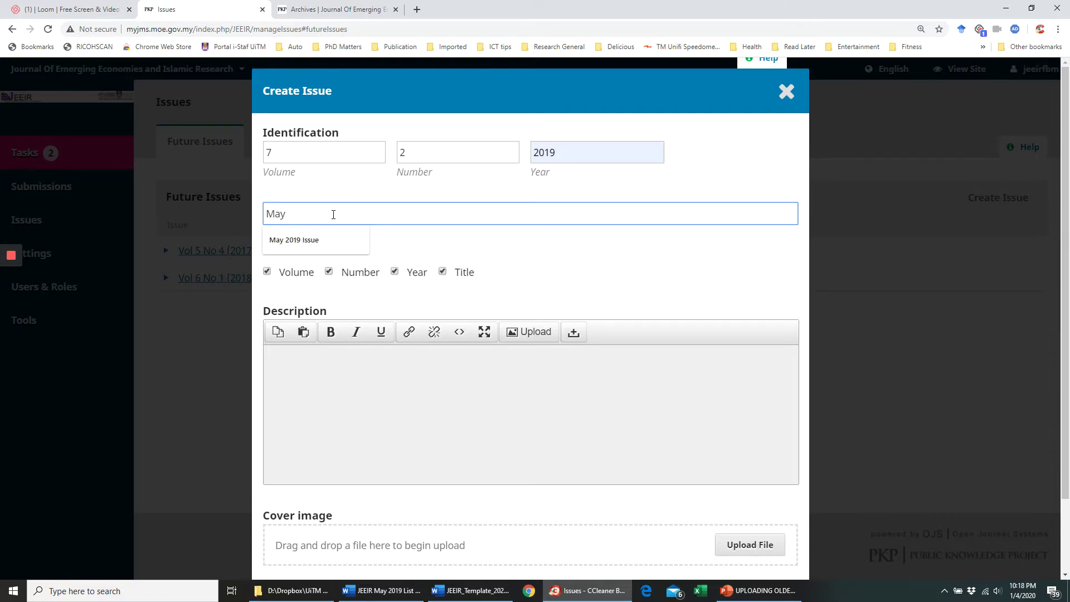
click(316, 241)
click(313, 367)
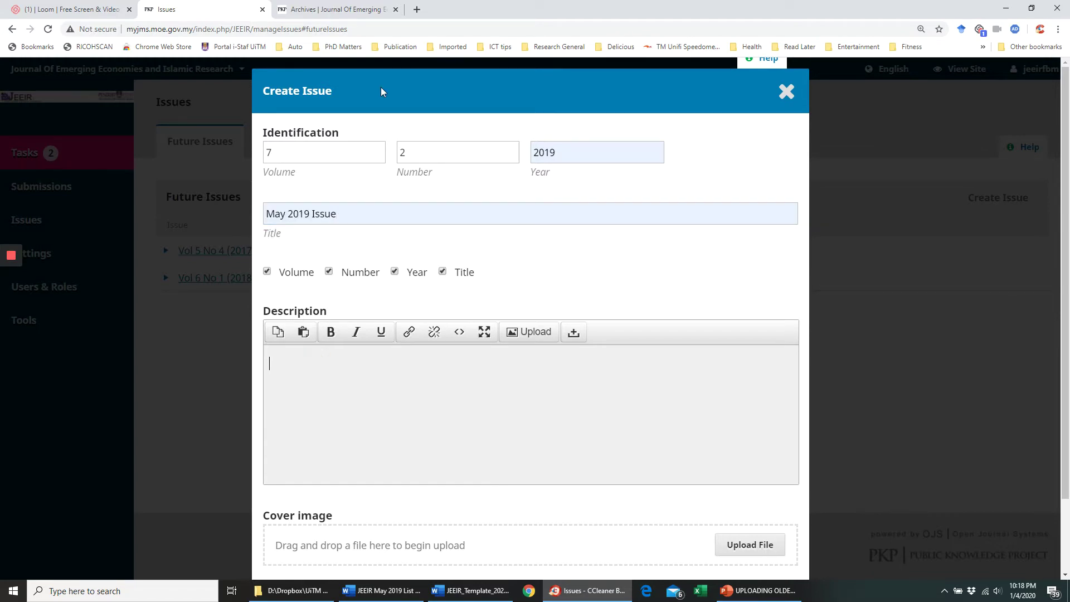
scroll(450, 412, down, 3)
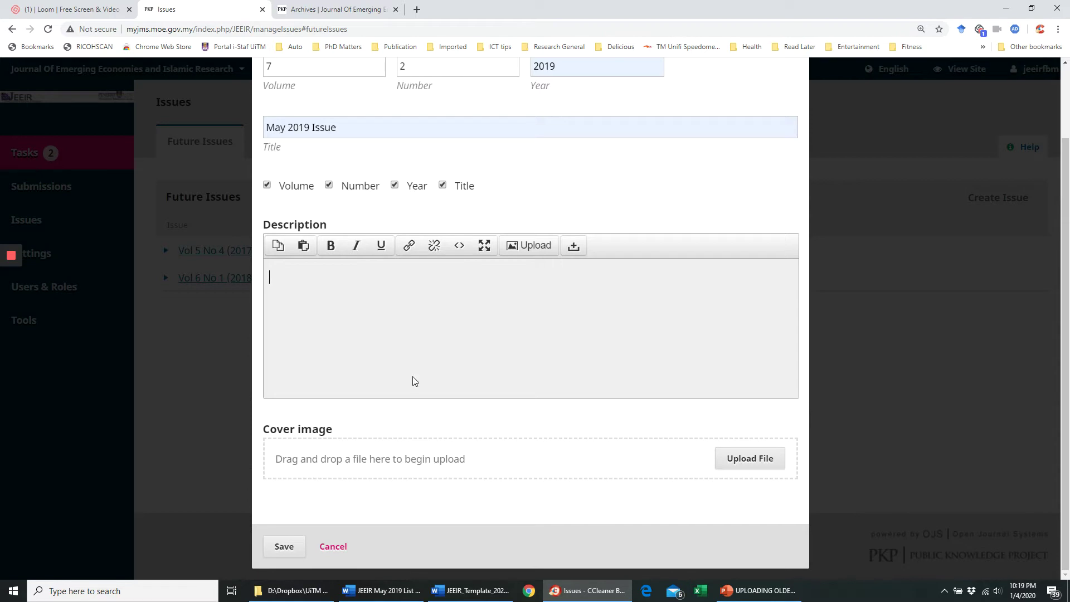
- Check the September 2019 issue page in the public archive
click(335, 10)
scroll(253, 342, up, 2)
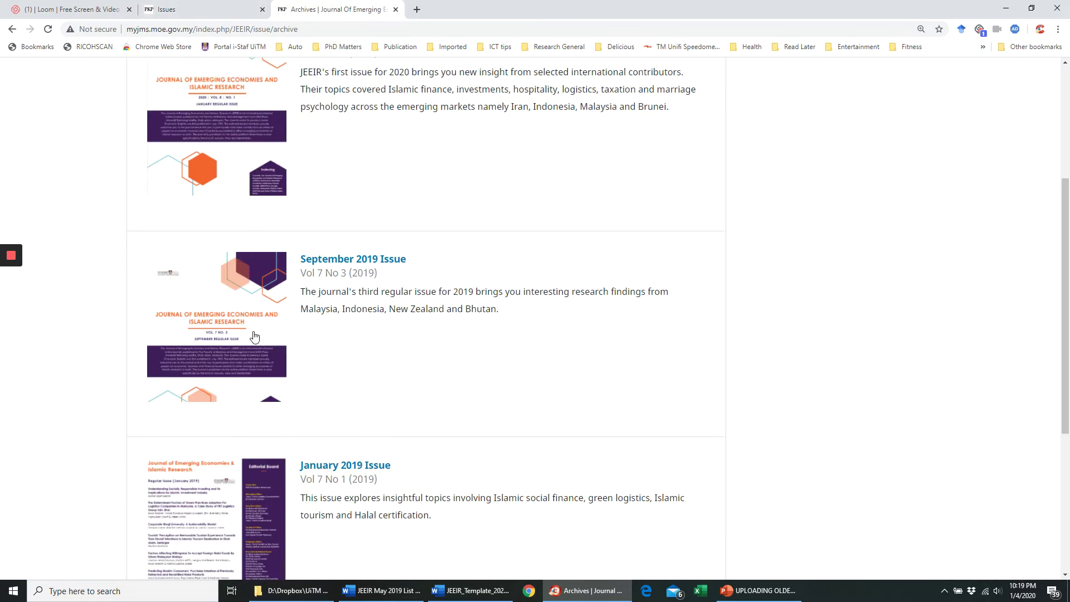
click(224, 321)
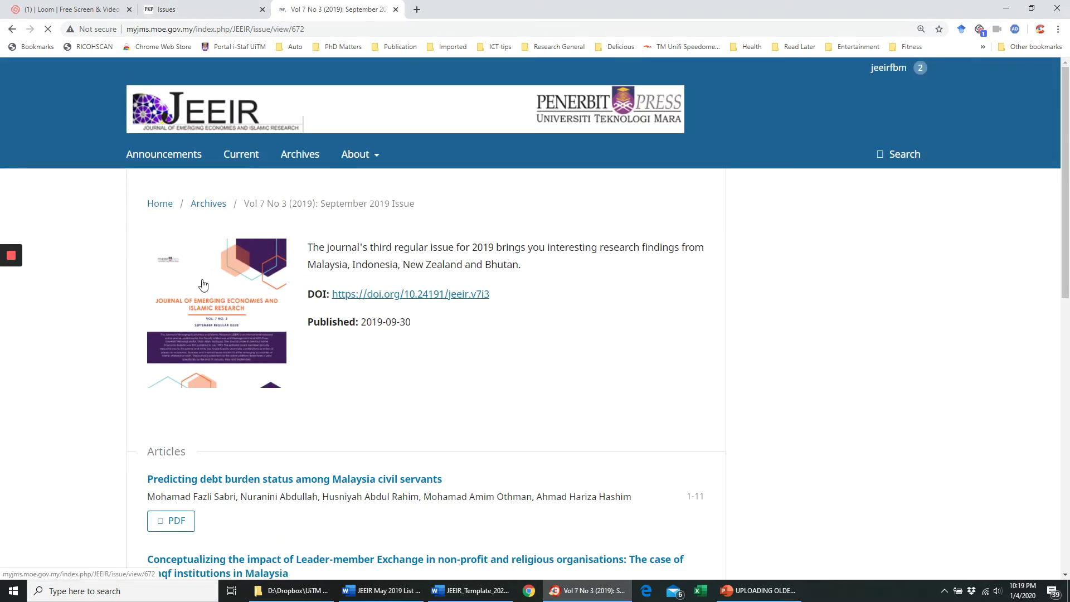
click(12, 30)
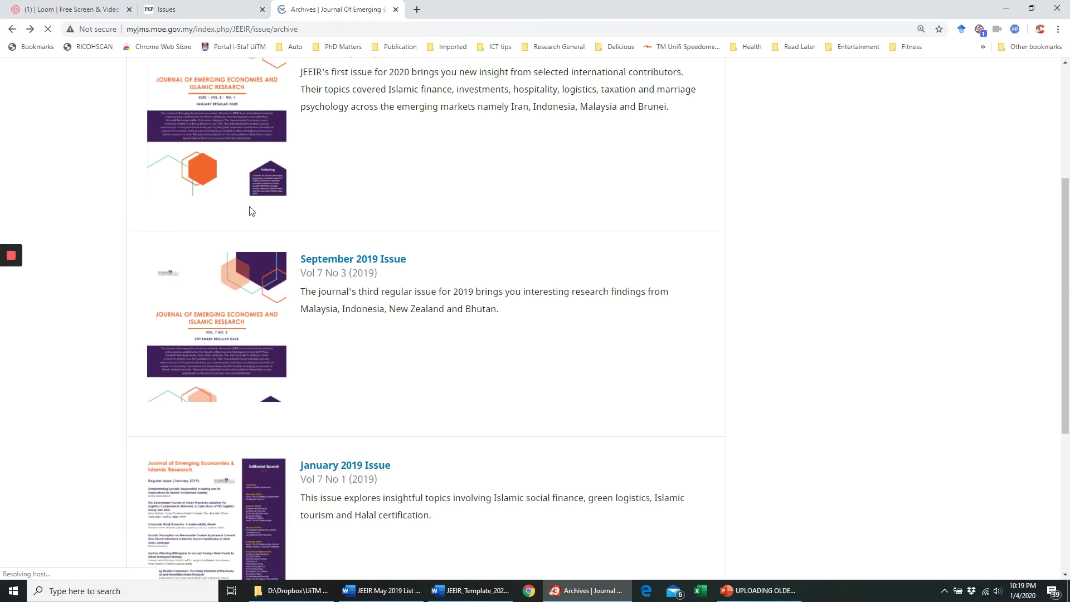
scroll(279, 234, up, 3)
scroll(310, 244, down, 1)
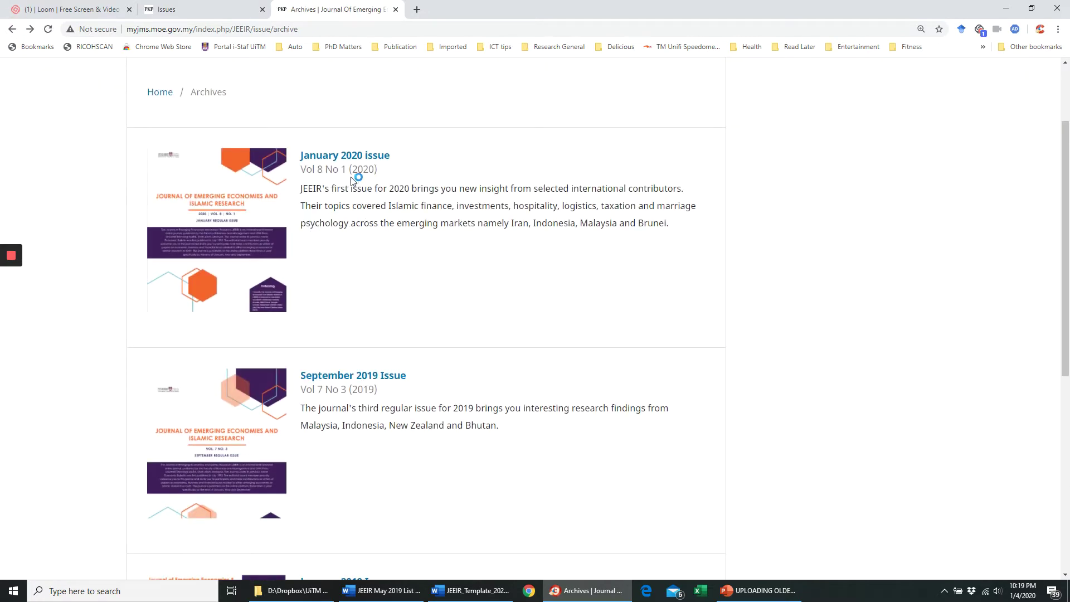
scroll(367, 217, up, 1)
scroll(368, 211, down, 1)
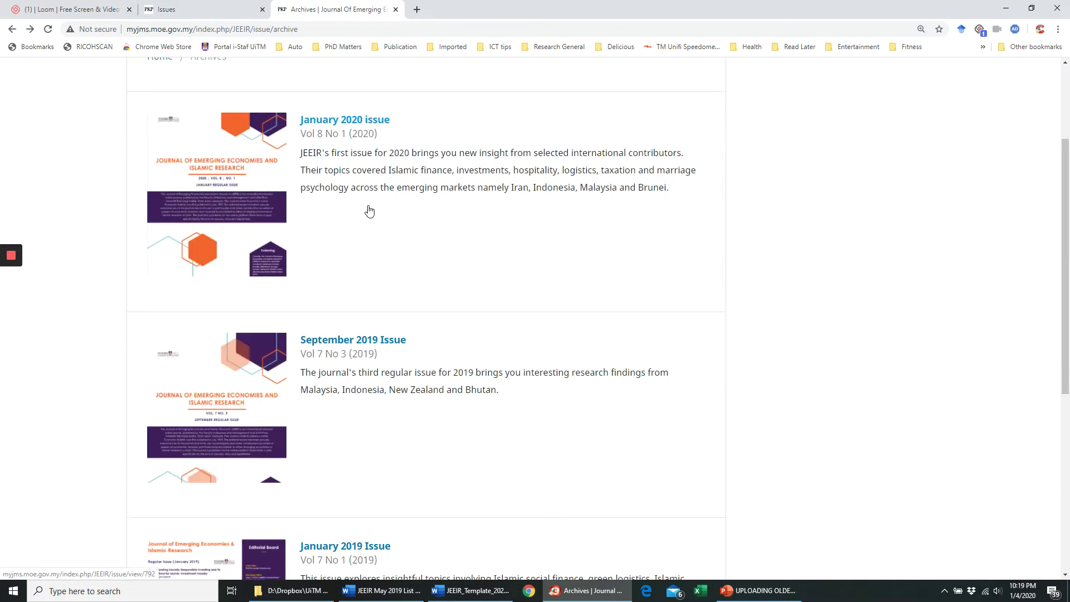
scroll(368, 212, up, 1)
- Close the unsaved Vol 7 No 2 issue form and discard its details
click(210, 15)
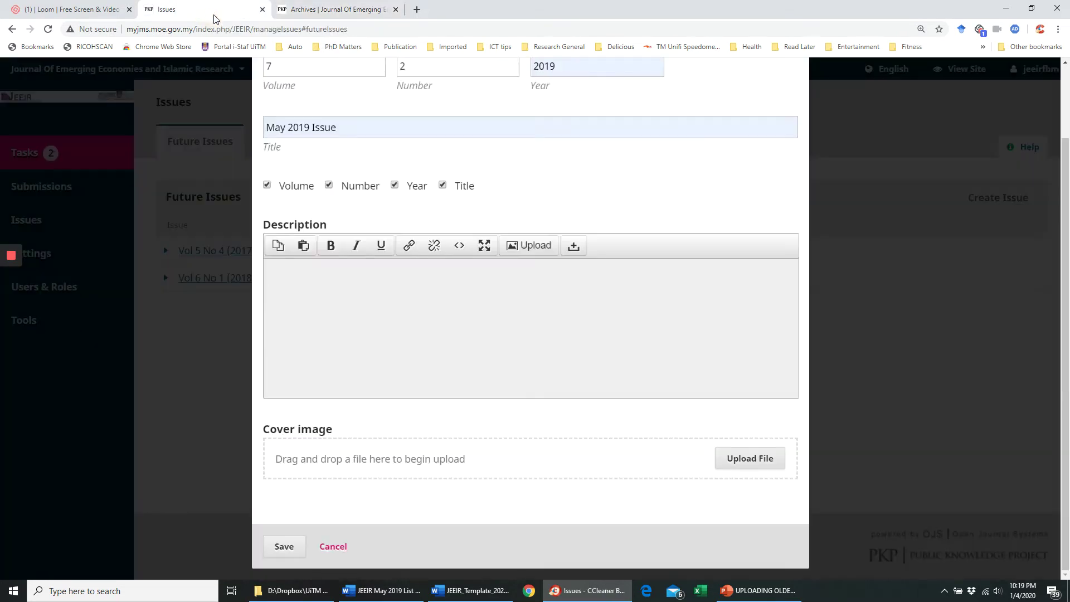
scroll(635, 311, up, 1)
scroll(591, 321, down, 1)
scroll(421, 490, up, 1)
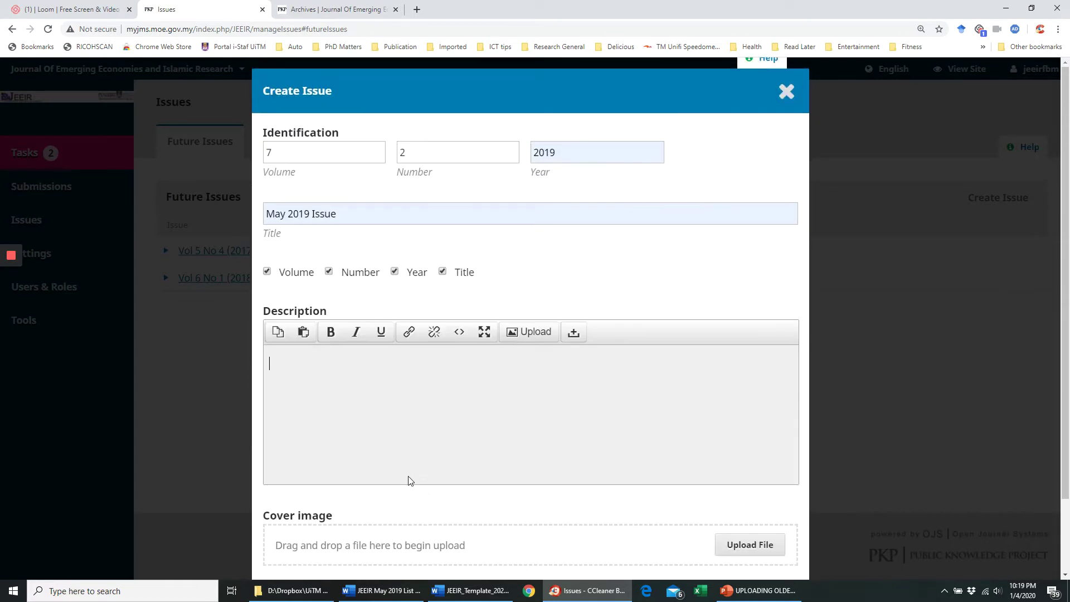
scroll(410, 481, down, 1)
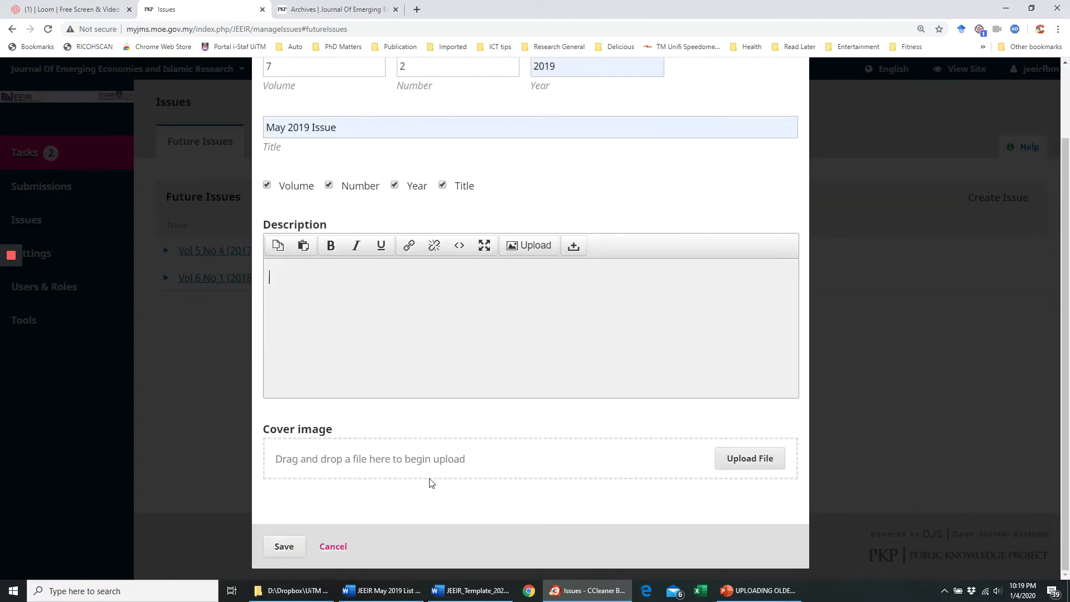
scroll(432, 482, up, 1)
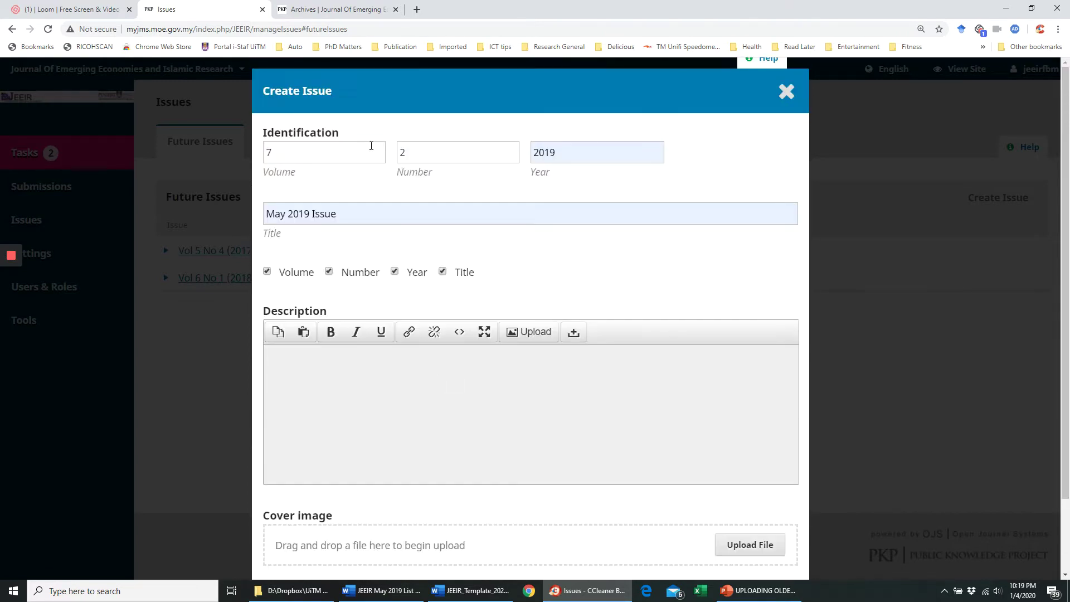
click(787, 95)
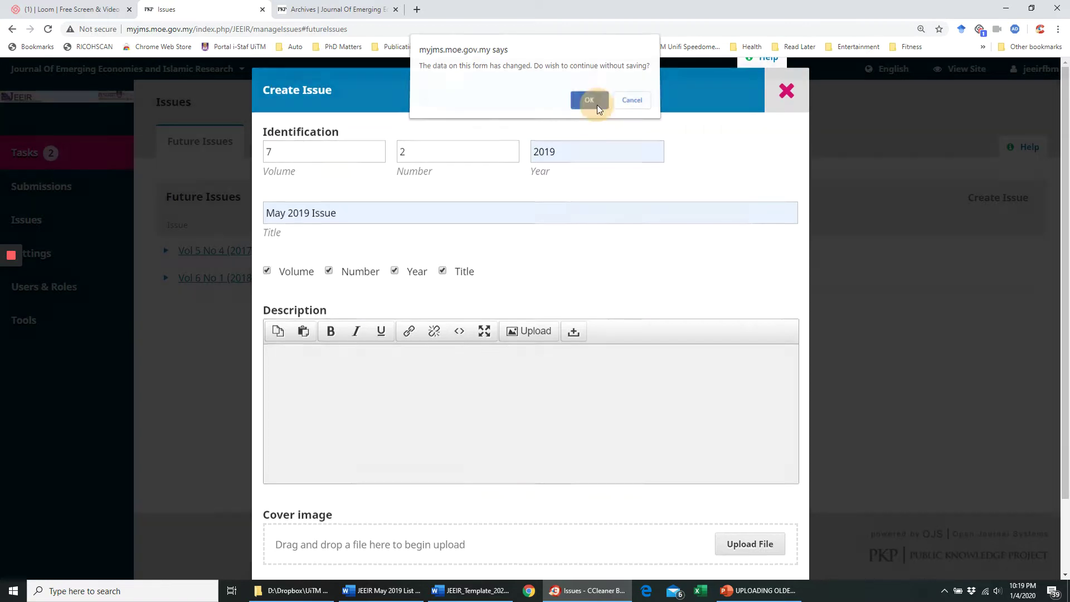
click(596, 105)
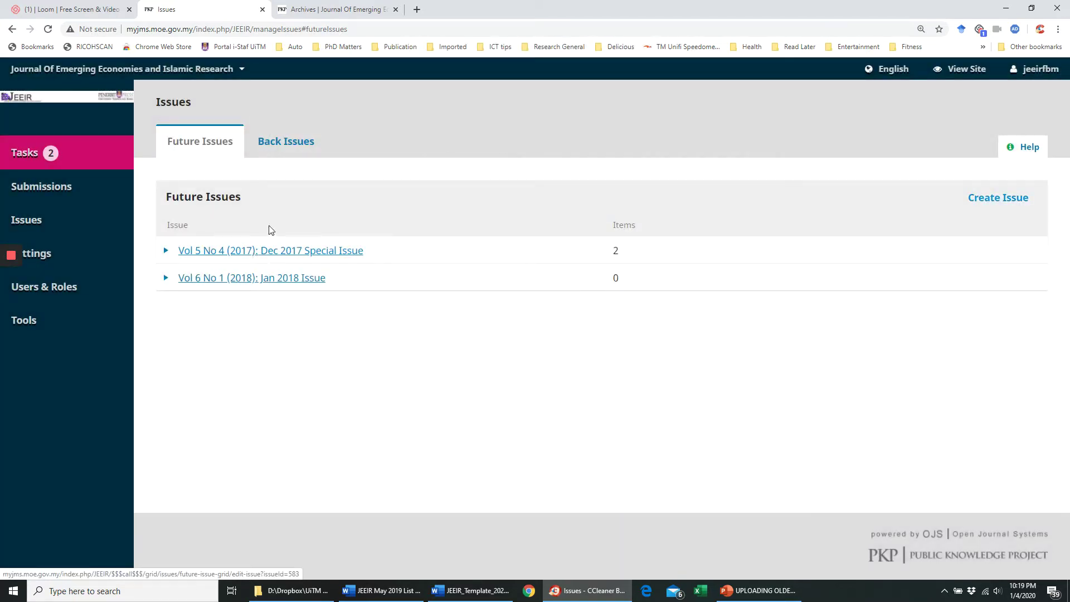
- Expand the published May 2019 issue in Back Issues and view its public archive page
click(279, 149)
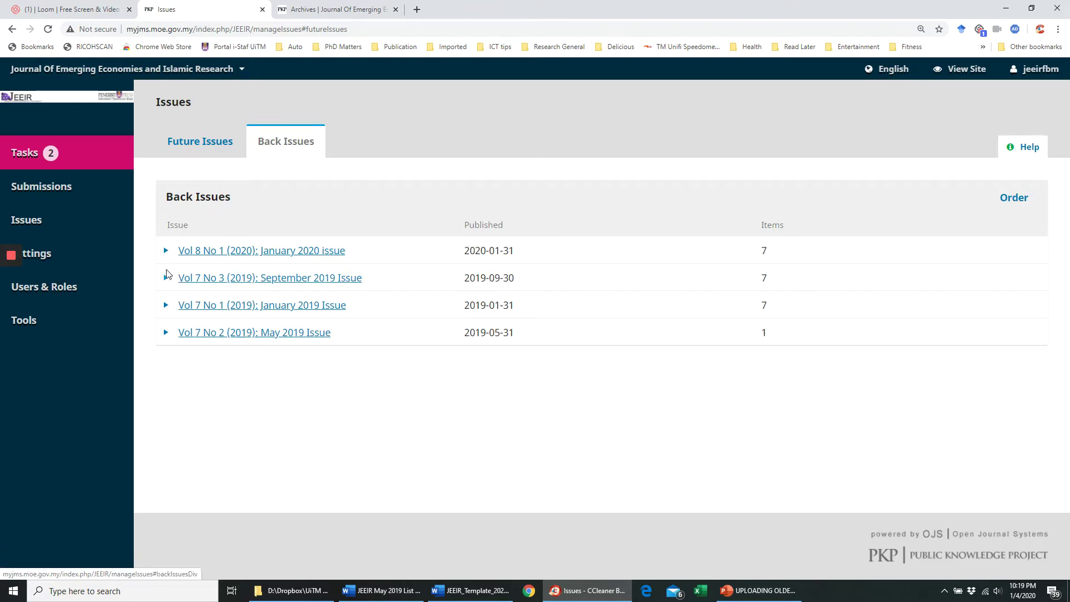
click(166, 333)
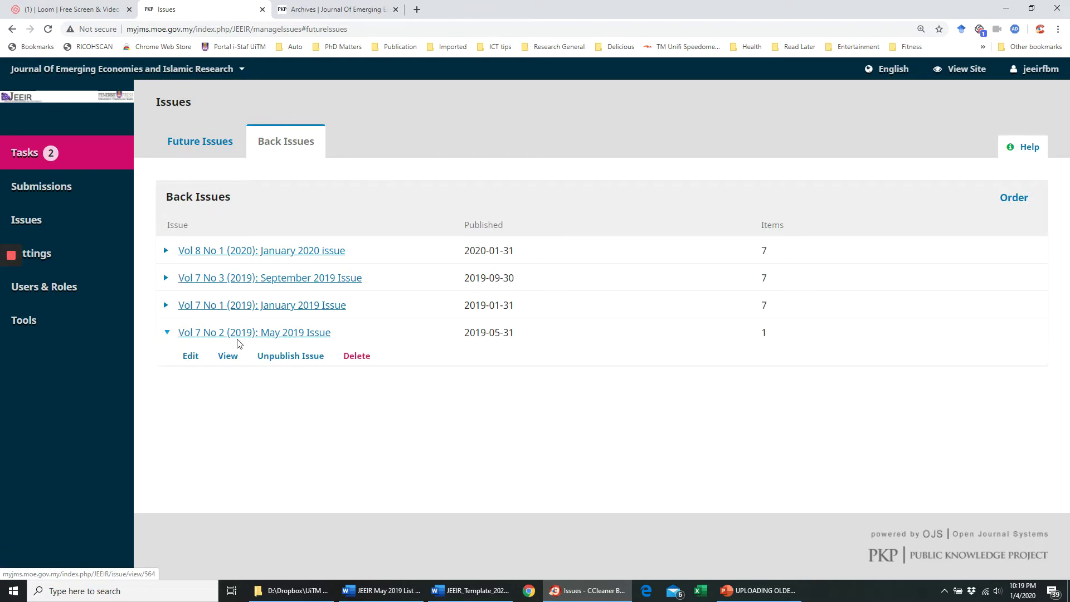
click(347, 13)
scroll(316, 171, up, 1)
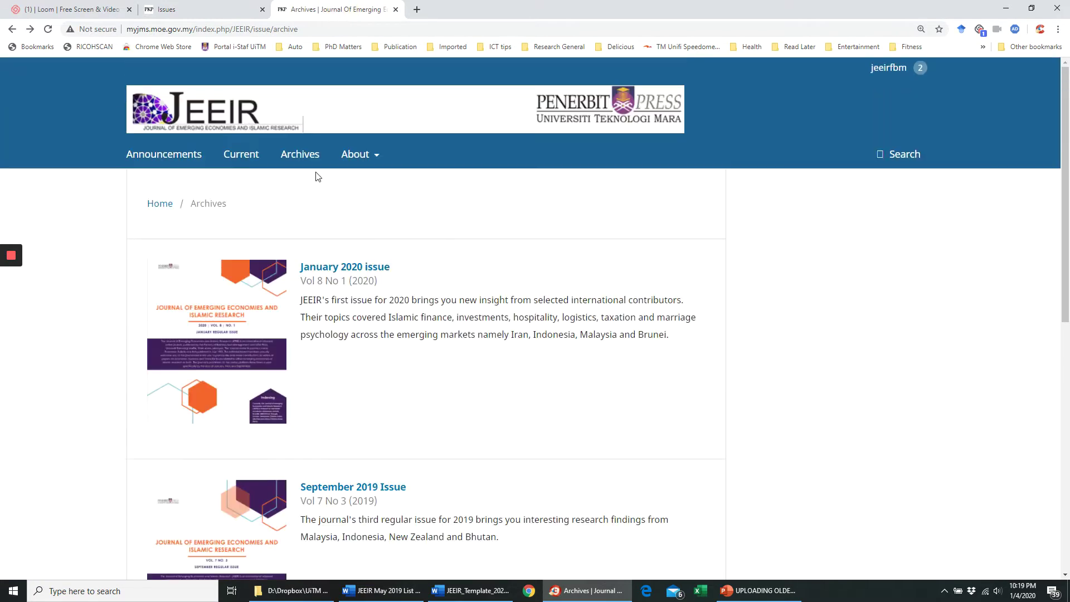
scroll(332, 217, down, 10)
click(179, 395)
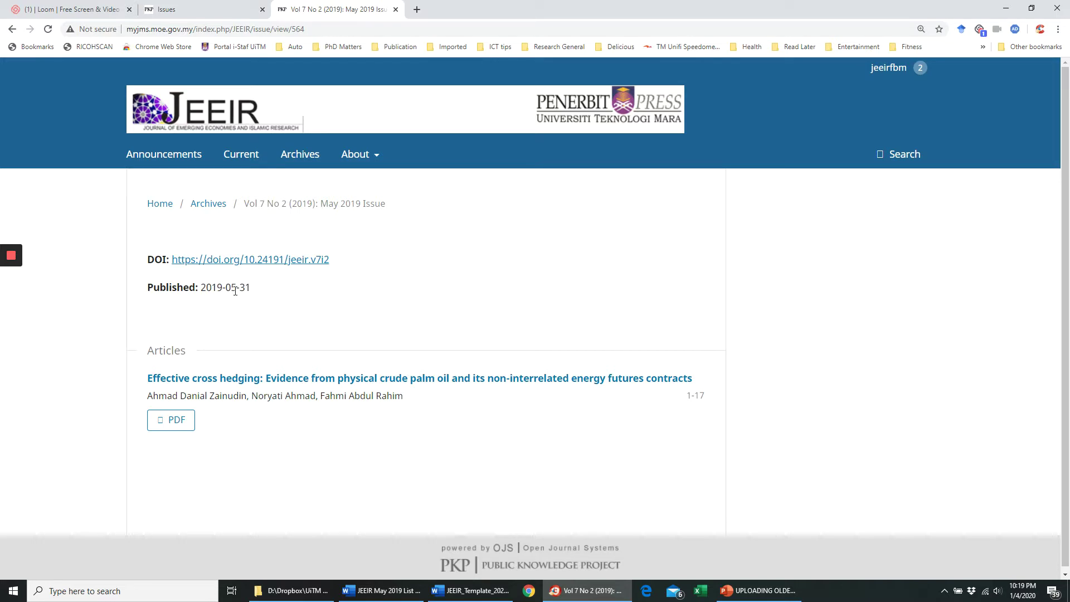
click(206, 17)
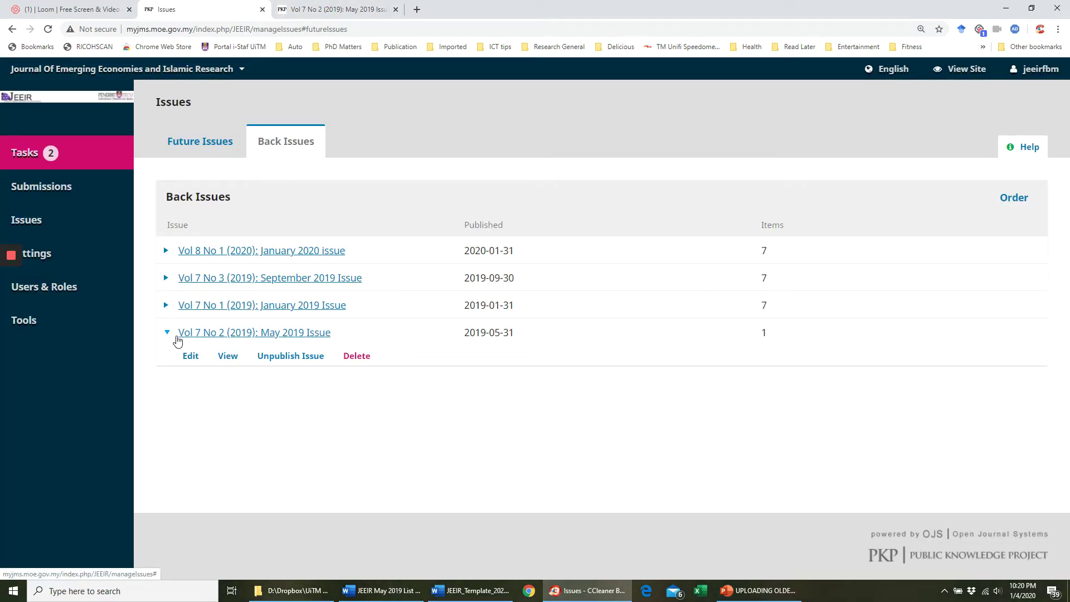
key(ctrl+shift+Tab)
key(ctrl+Tab)
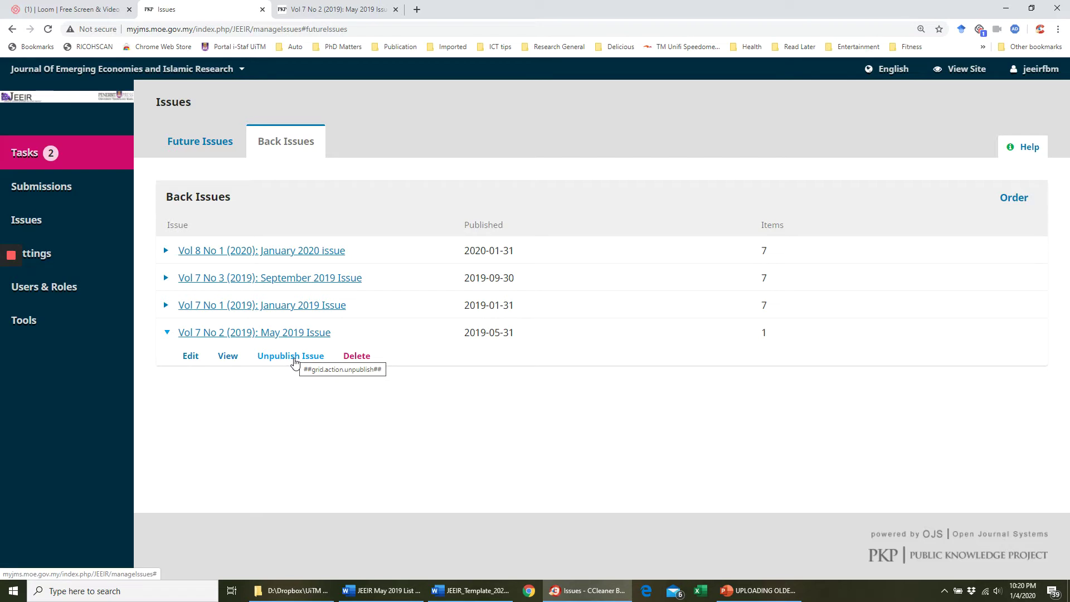
- Unpublish the Vol 7 No 2 May 2019 issue, confirming the prompt
click(277, 360)
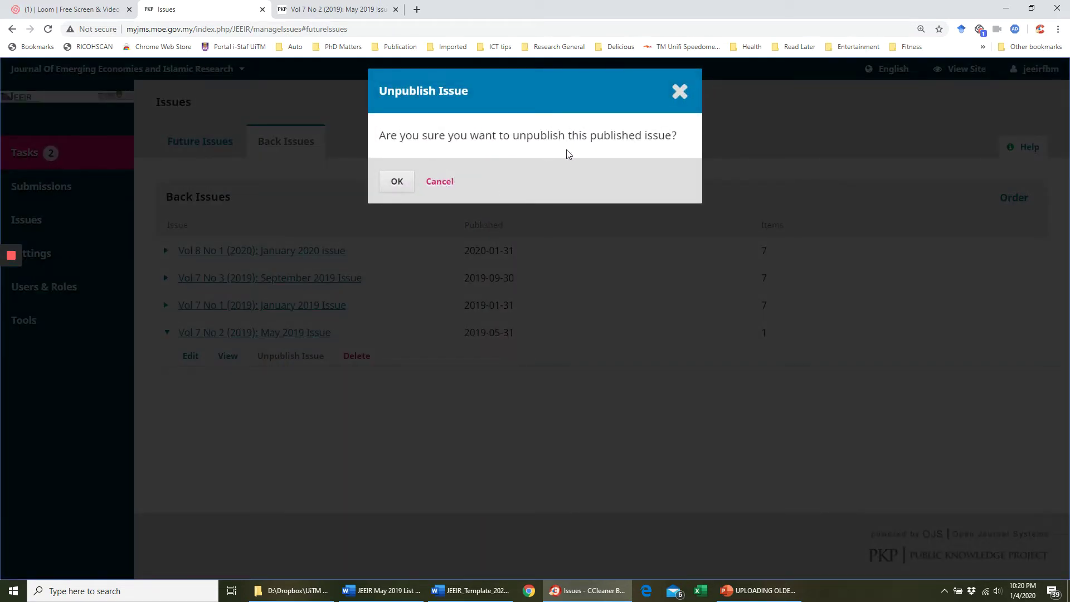
click(397, 182)
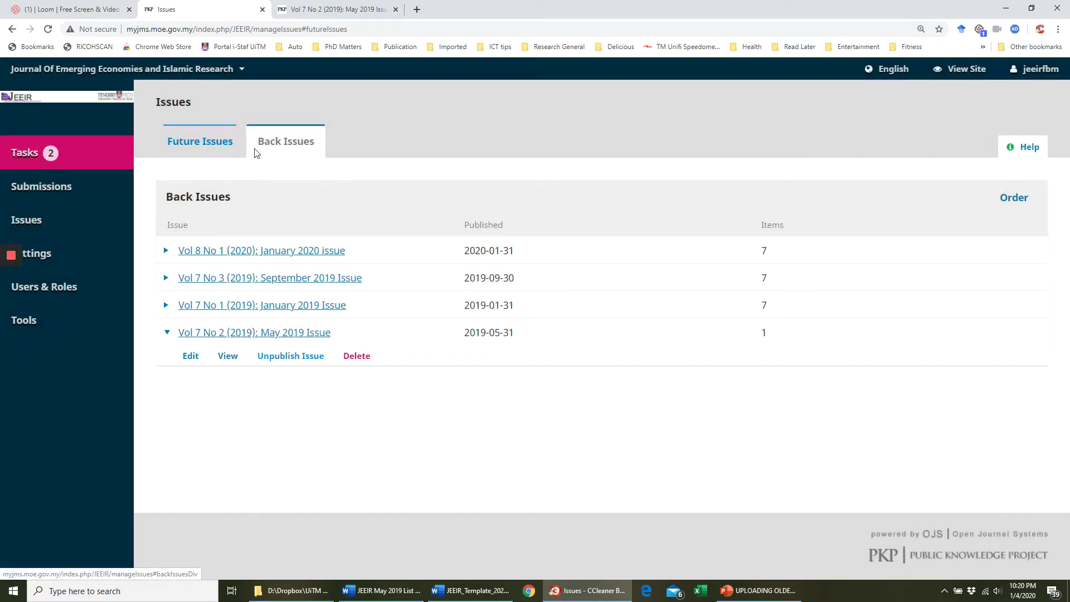
click(212, 146)
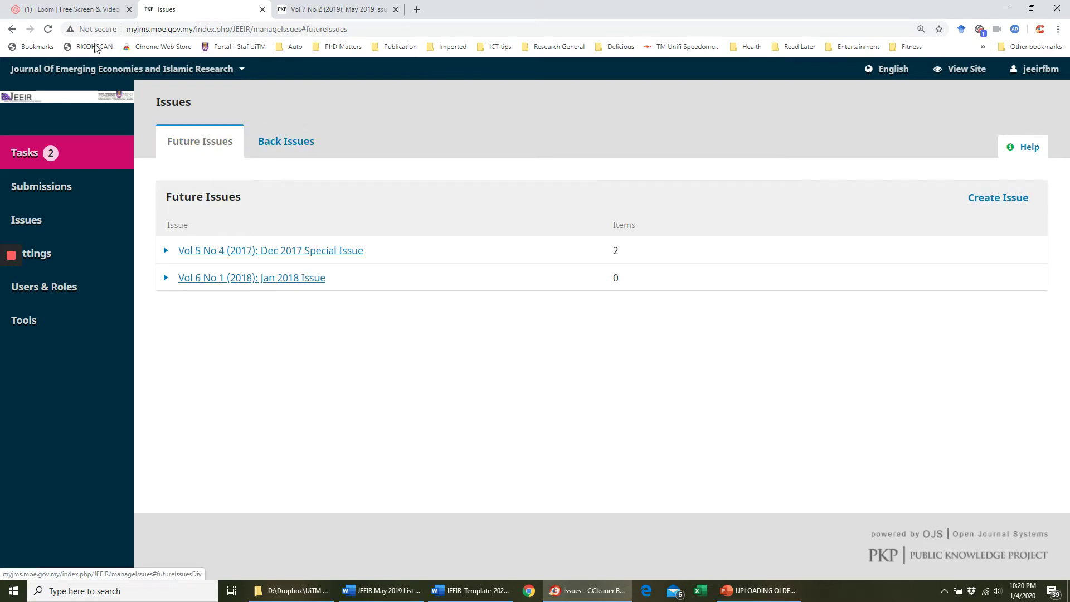
- Refresh Future Issues and preview the Vol 7 No 2 May 2019 issue, then close the preview
mouse_move(72, 261)
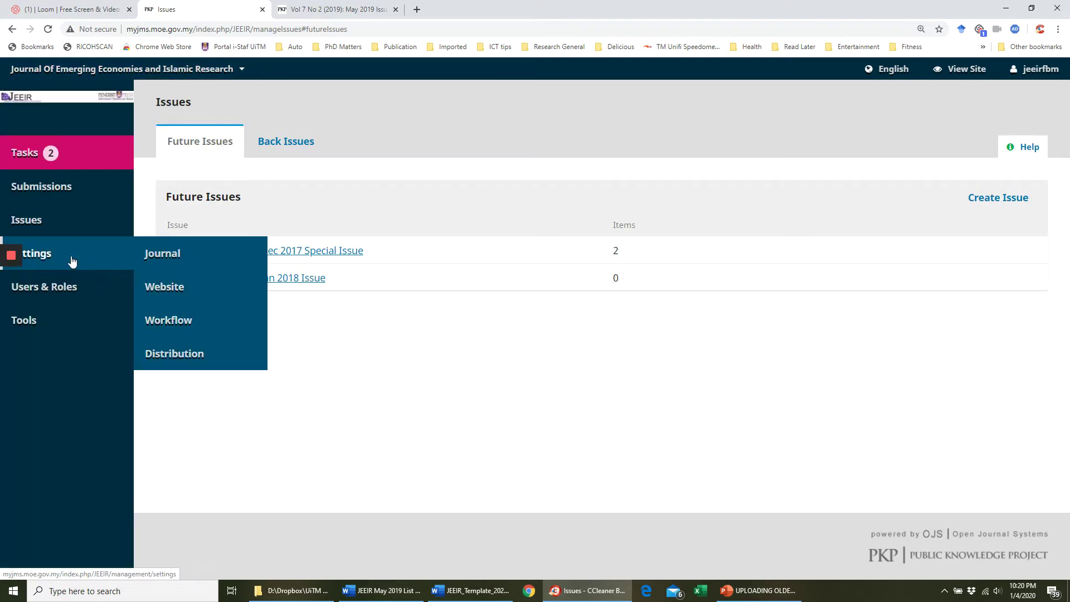
mouse_move(82, 228)
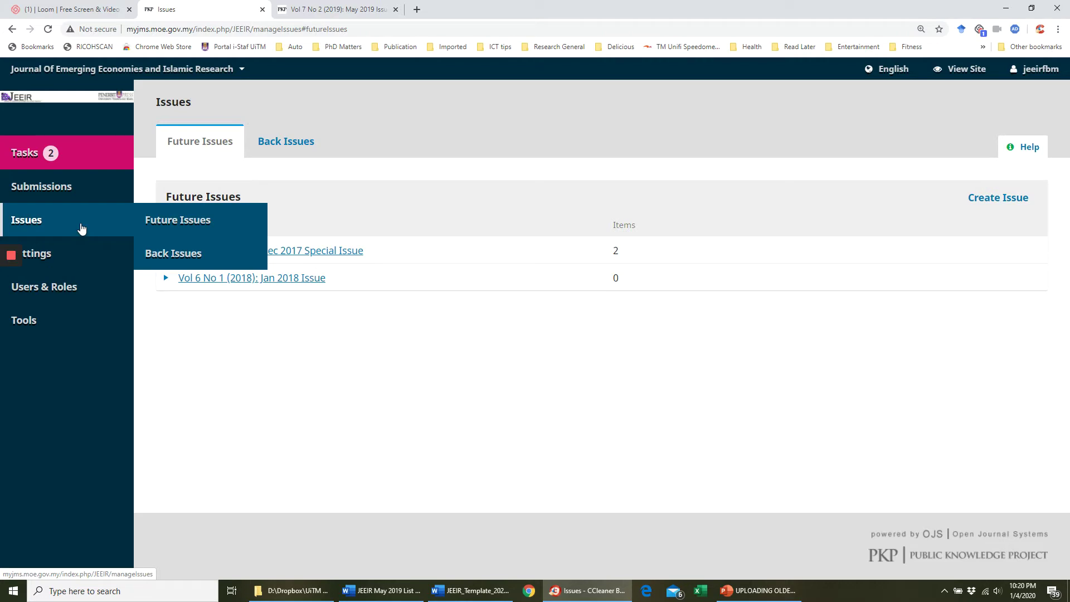
click(162, 221)
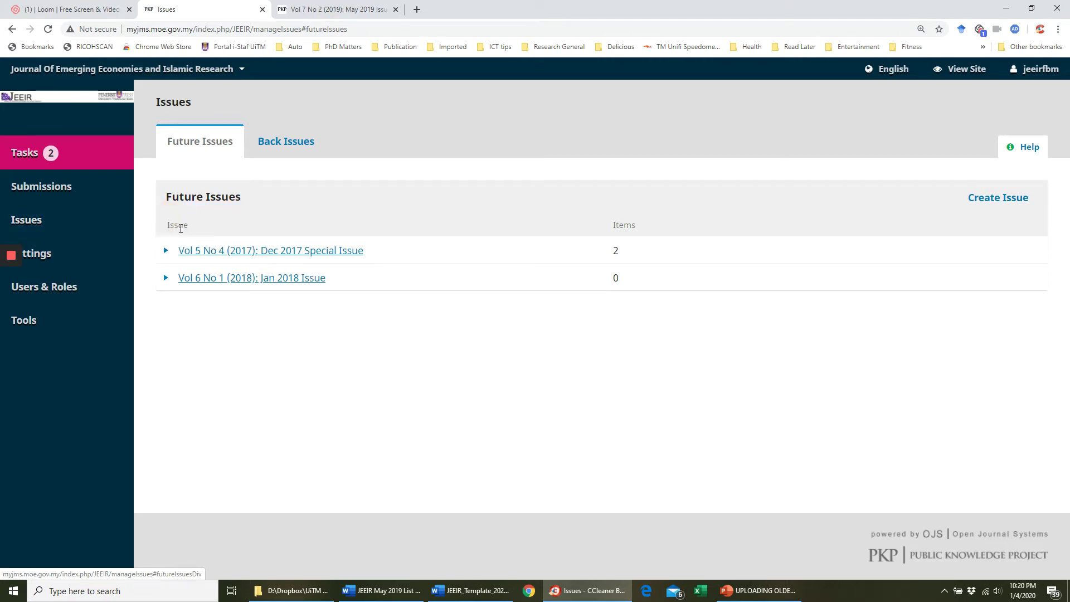
click(48, 30)
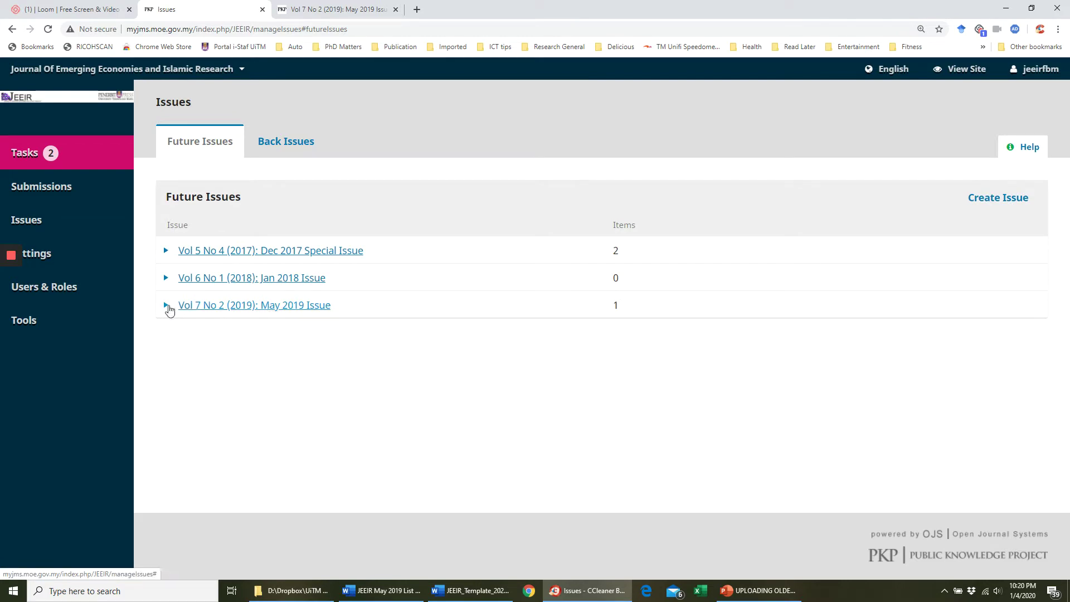
click(165, 307)
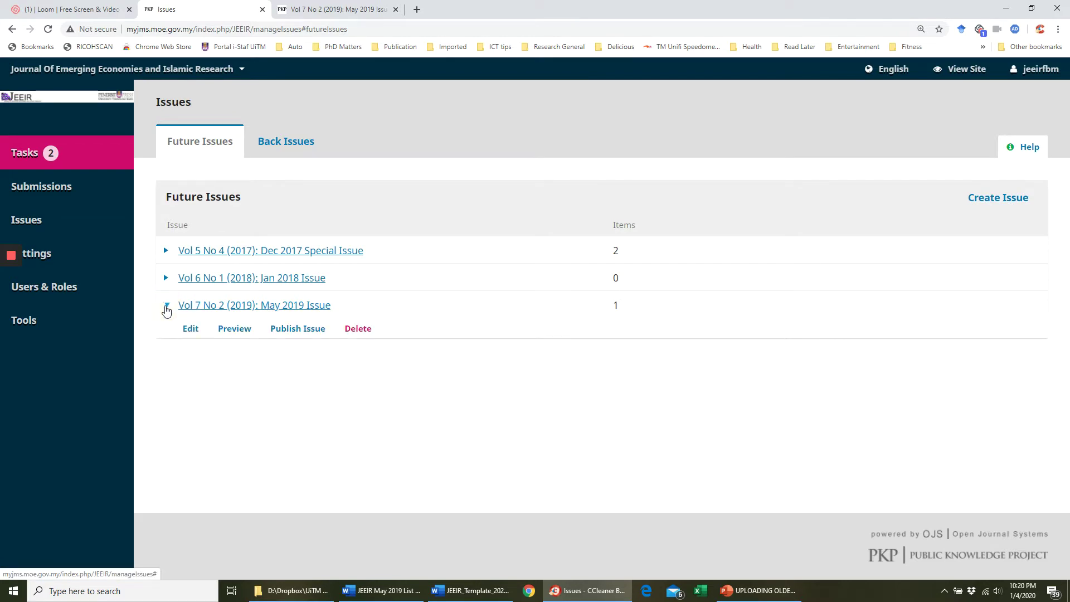
click(229, 334)
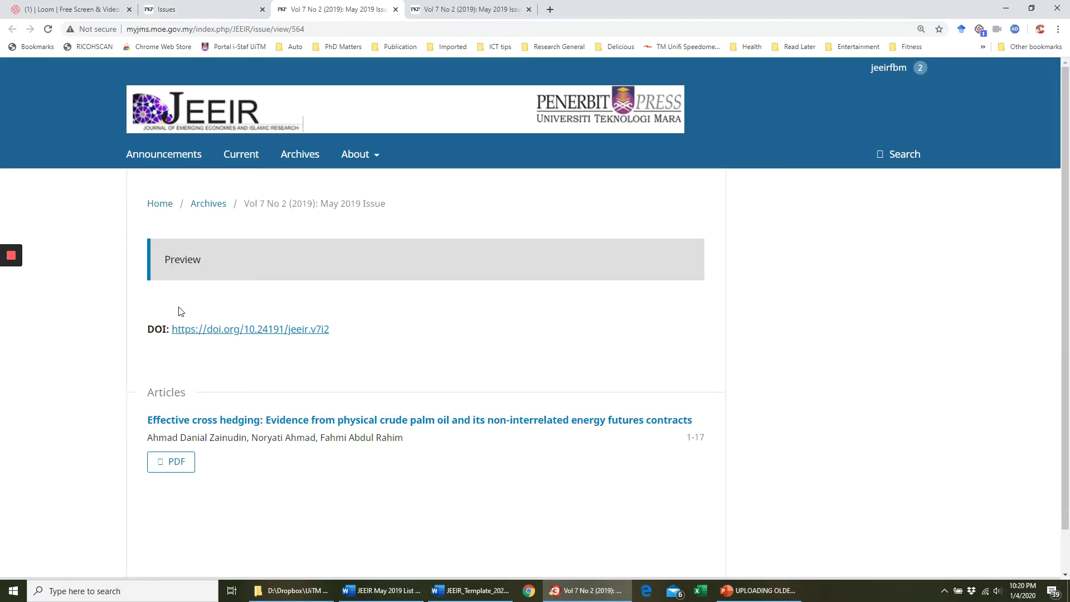
click(396, 10)
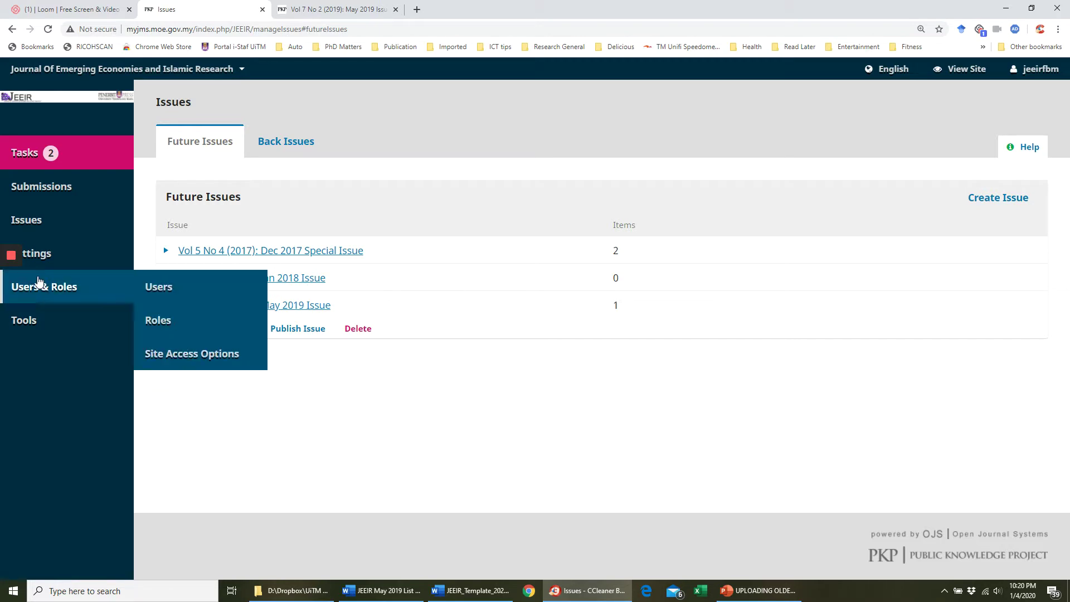
mouse_move(12, 306)
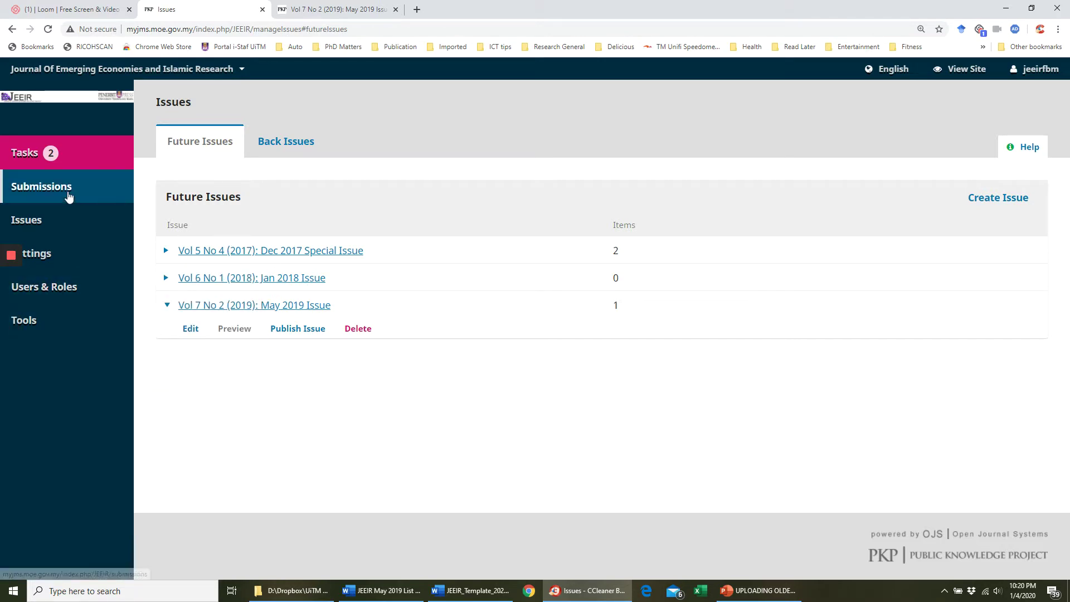
- Open the Submissions queue, start a New Submission, then back out to the queue
click(68, 195)
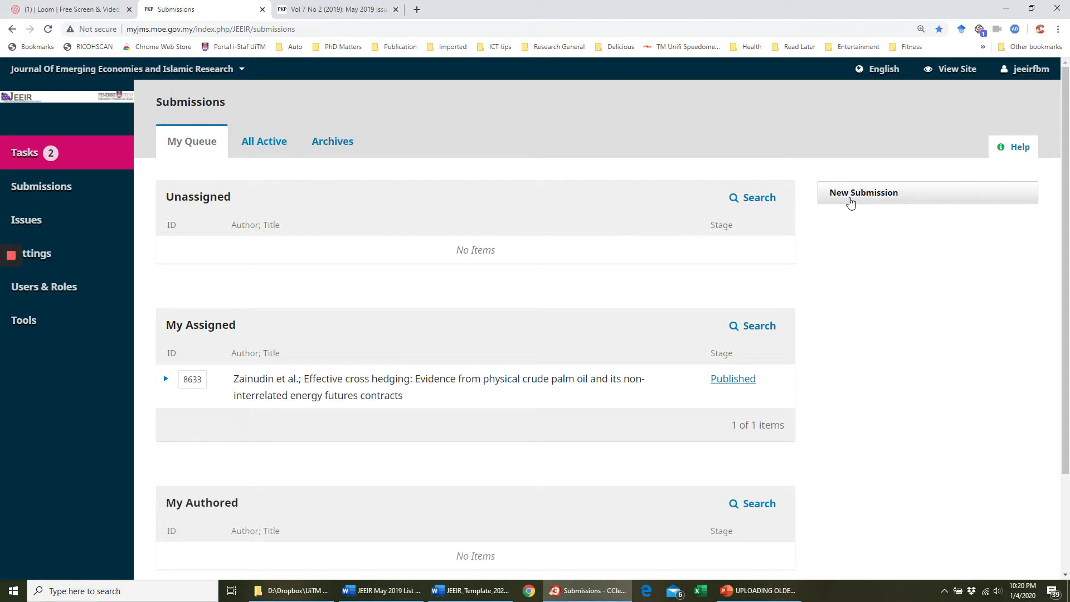
click(851, 199)
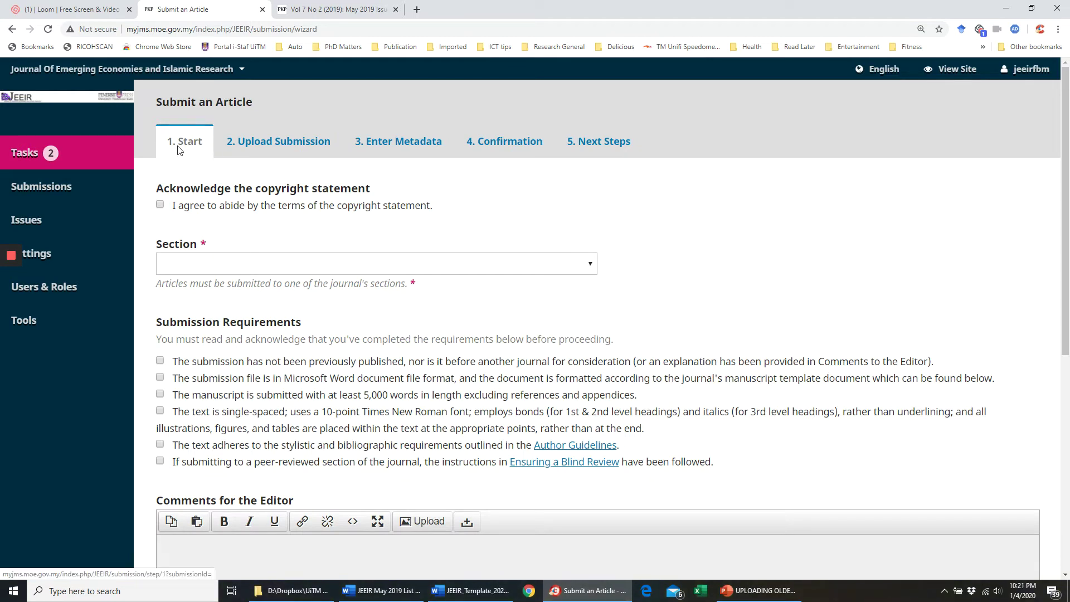
click(42, 190)
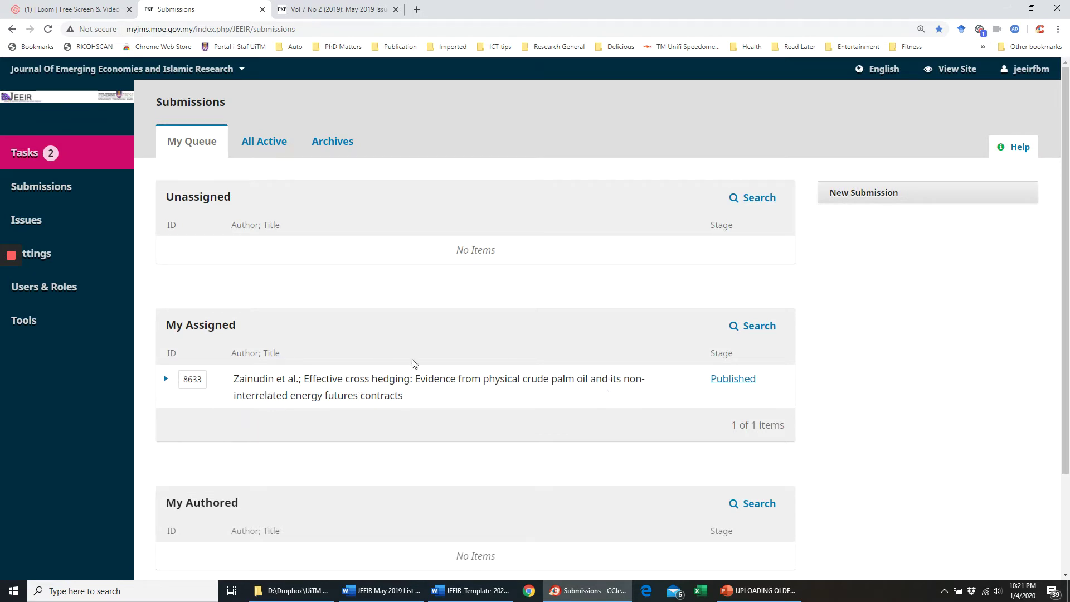
- Look over the 2019 Vol 7(2) May folder's files in File Explorer, then return to OJS
click(310, 593)
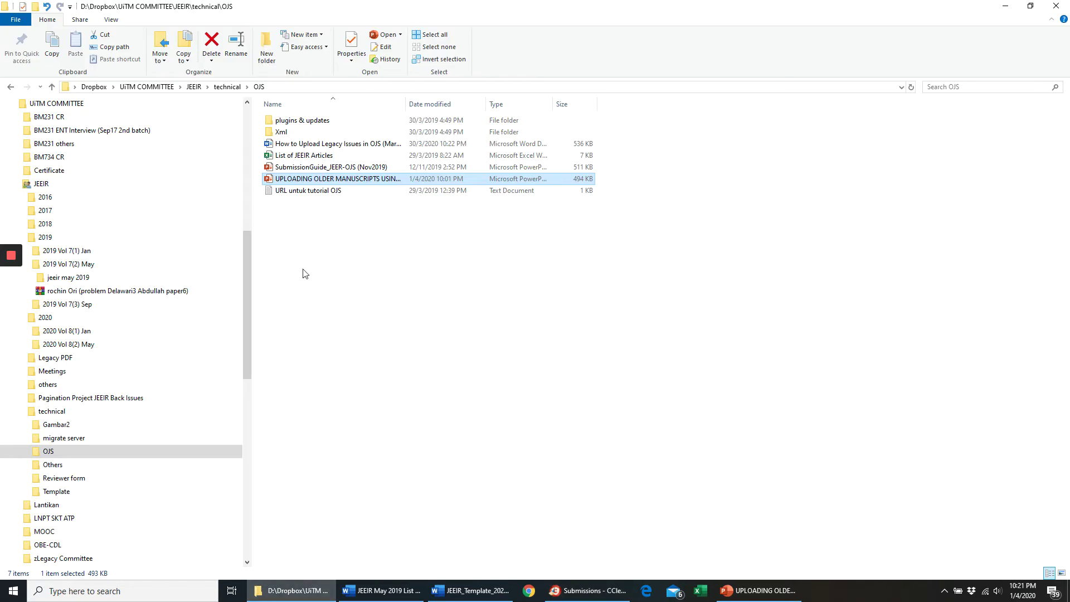
scroll(108, 415, up, 2)
click(151, 330)
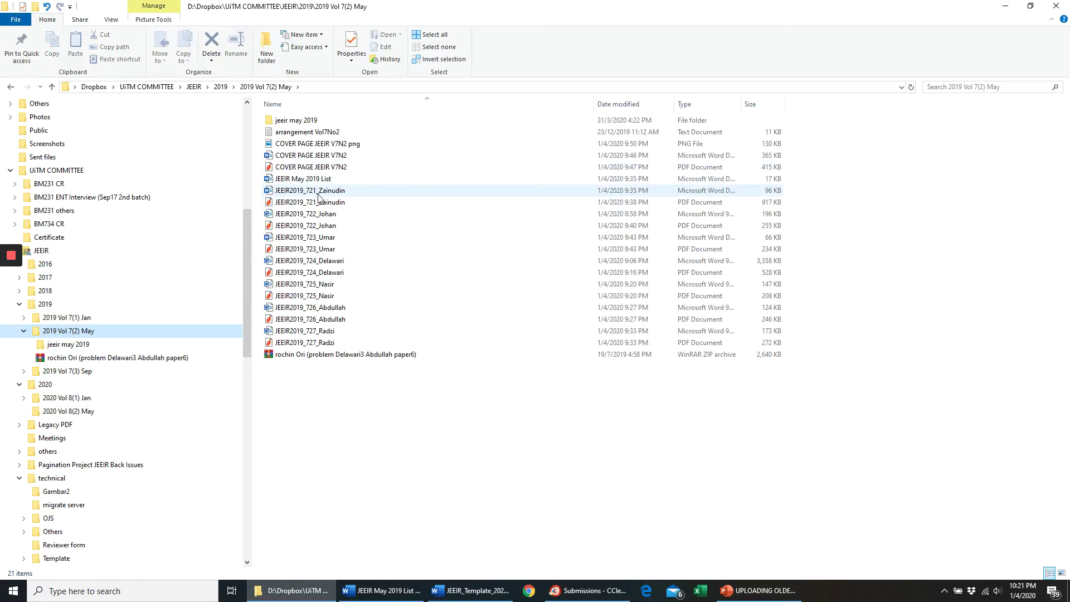
key(alt+Tab)
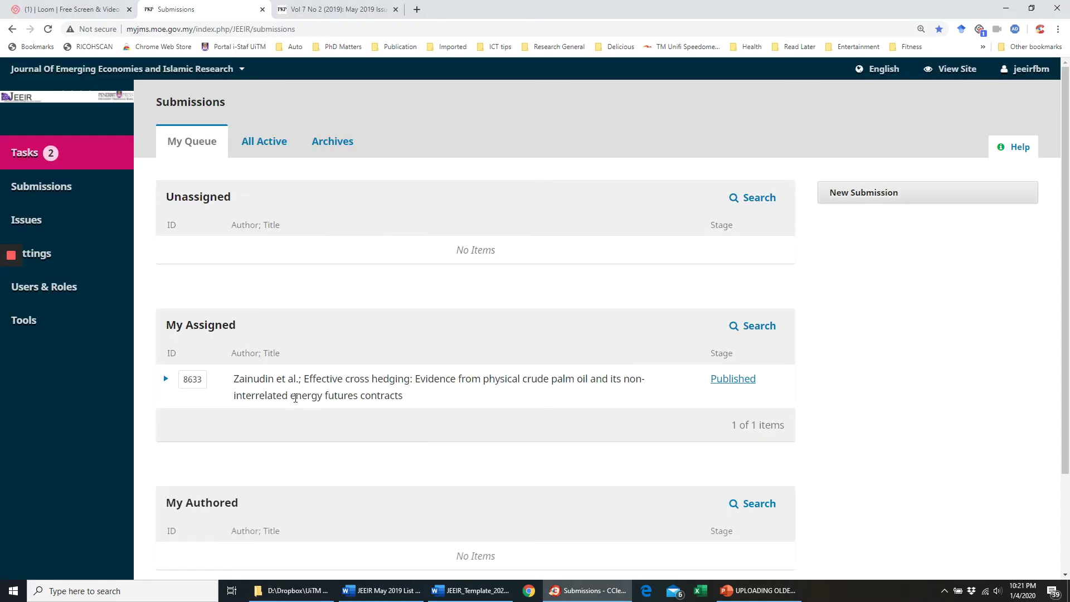
- Delete the 'Effective cross hedging' submission and confirm the removal
drag(259, 382, 299, 383)
click(355, 383)
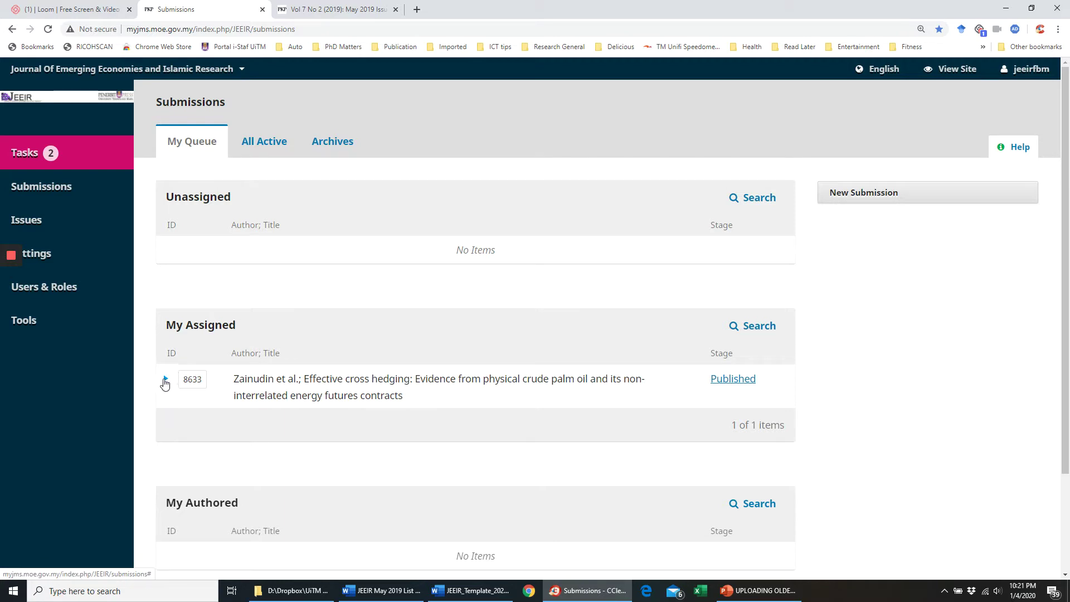
click(165, 380)
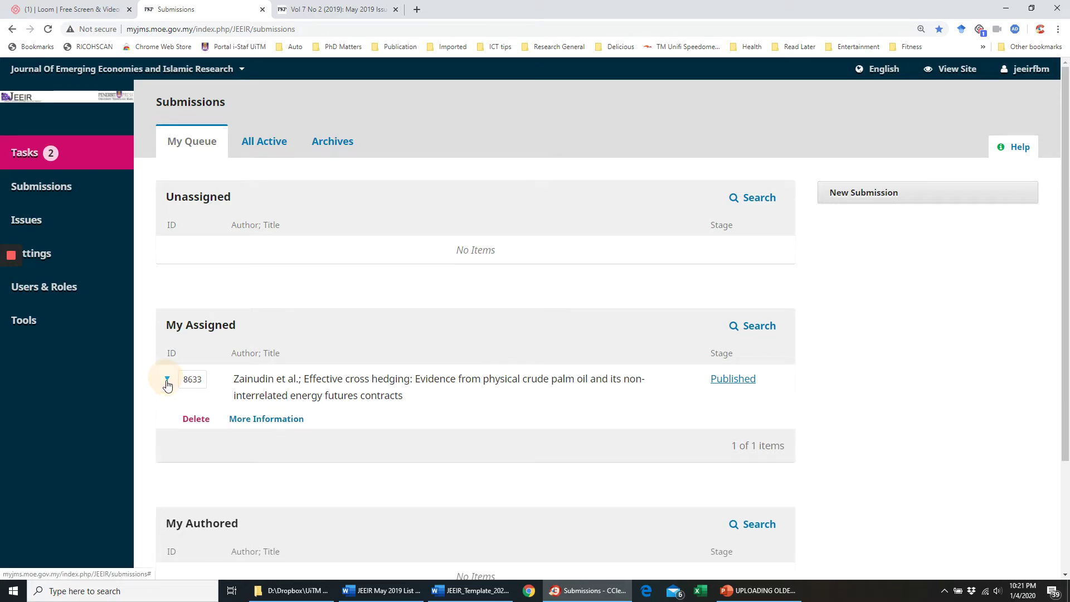
click(195, 419)
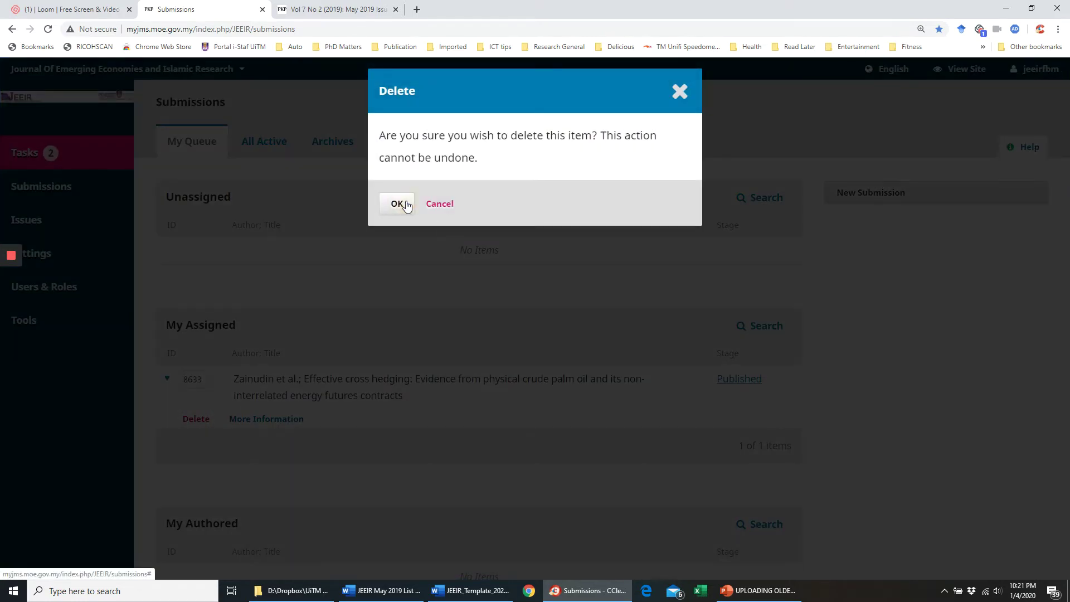
click(406, 205)
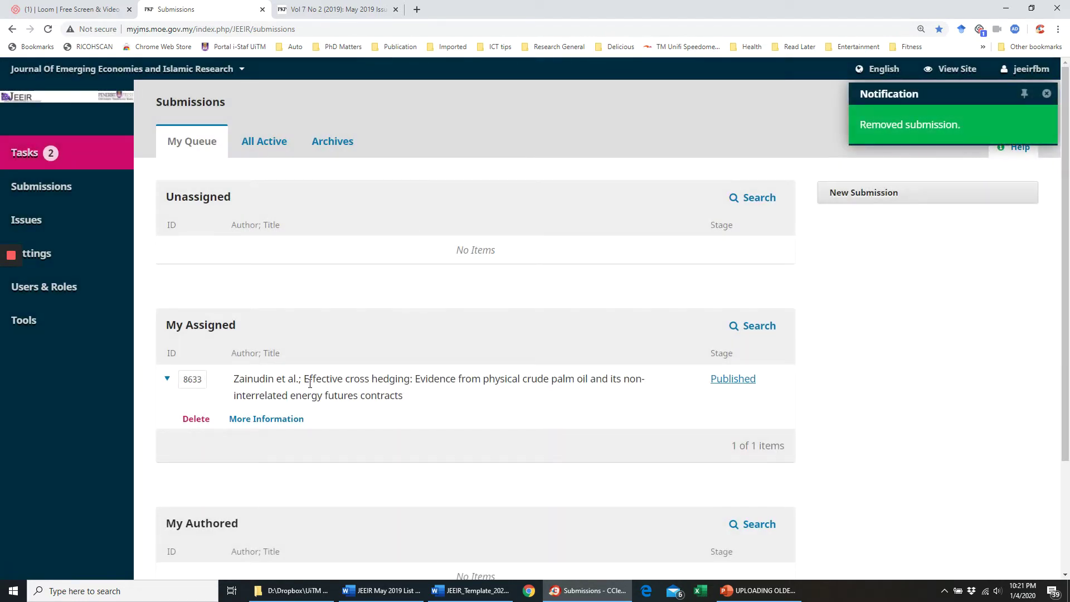
click(290, 591)
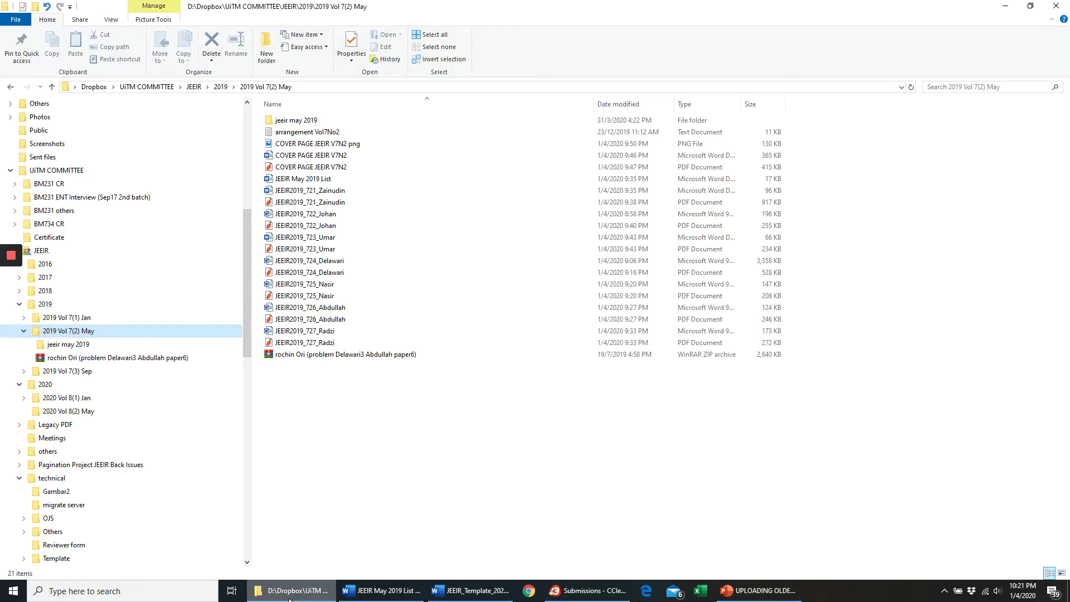
click(289, 594)
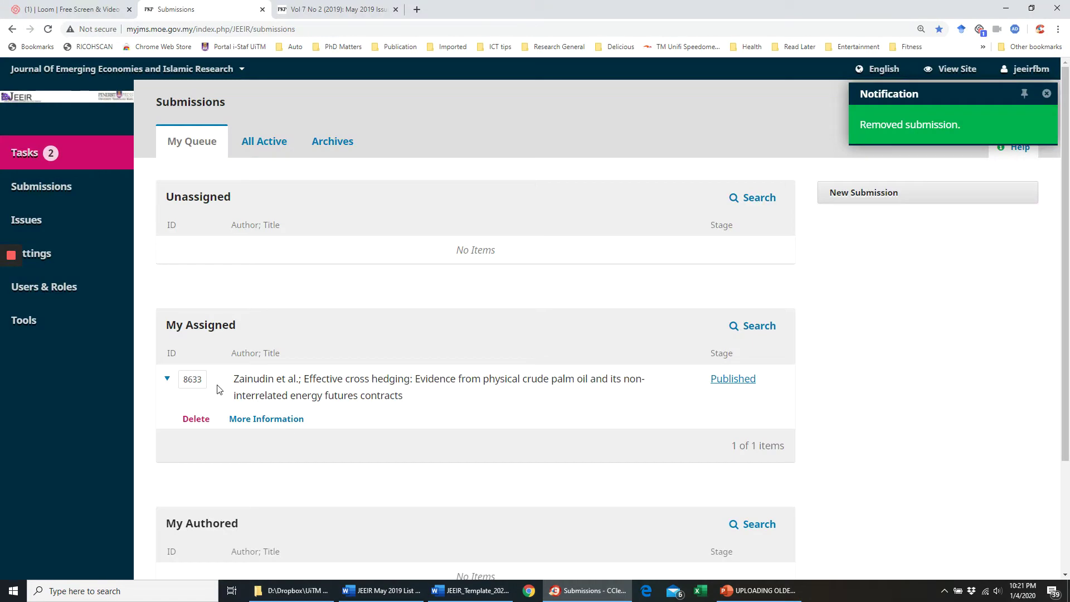
- Start a new submission, agree to the copyright statement and file it under Articles
click(868, 199)
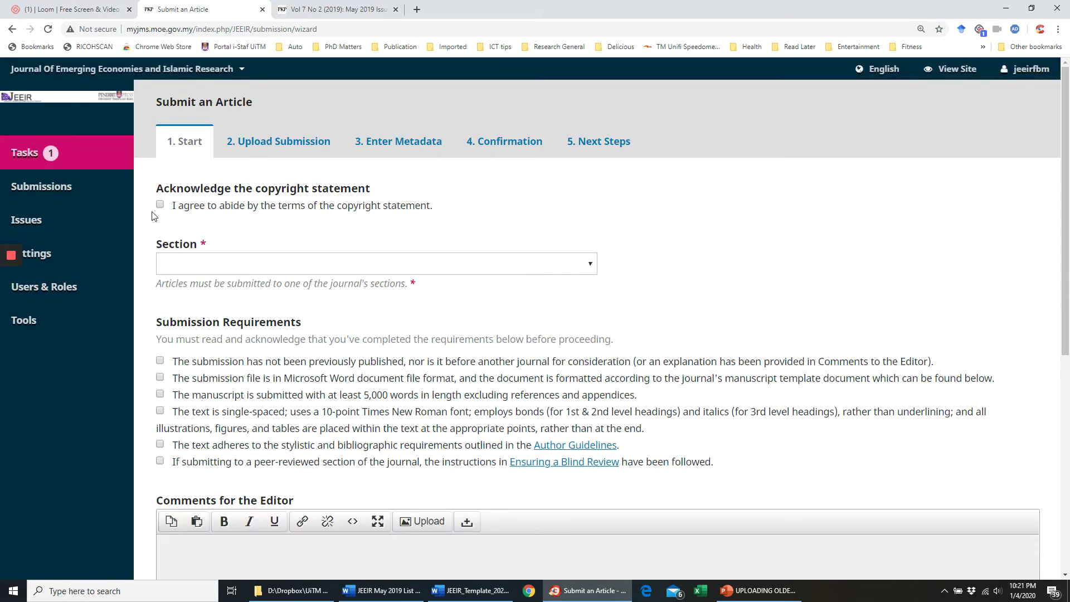
click(160, 205)
click(370, 264)
click(173, 293)
- Confirm all six submission requirements and save the start step
click(160, 361)
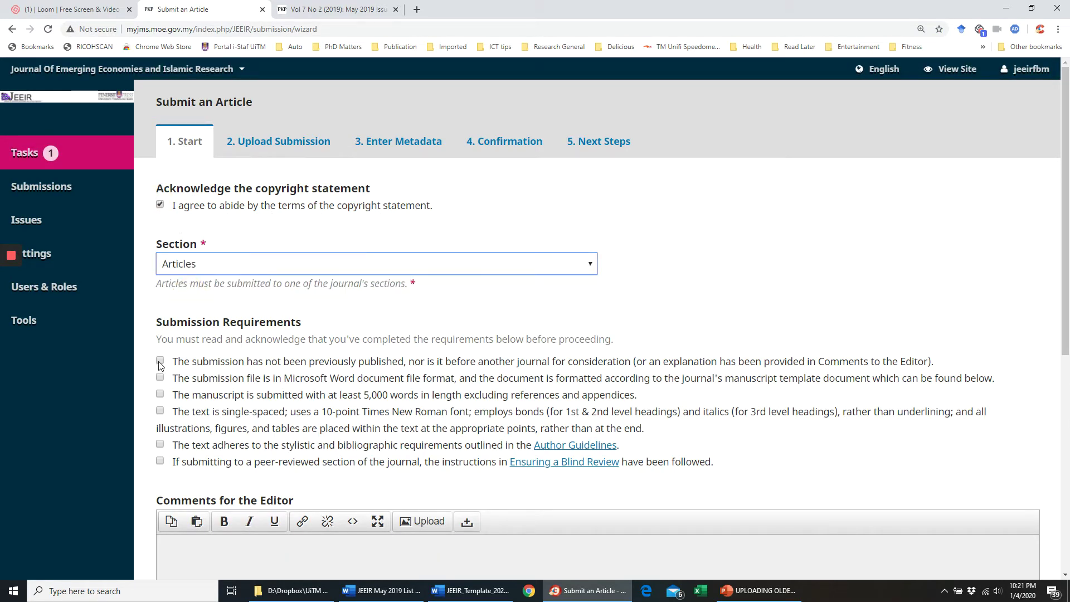
click(160, 377)
click(160, 395)
click(160, 410)
click(160, 445)
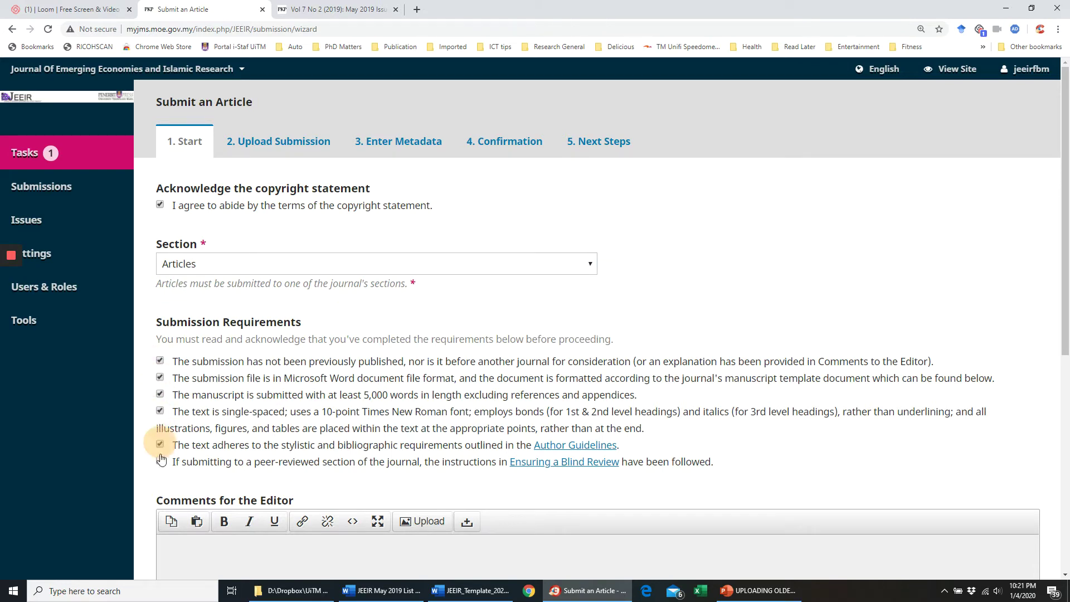
click(160, 460)
scroll(225, 379, down, 2)
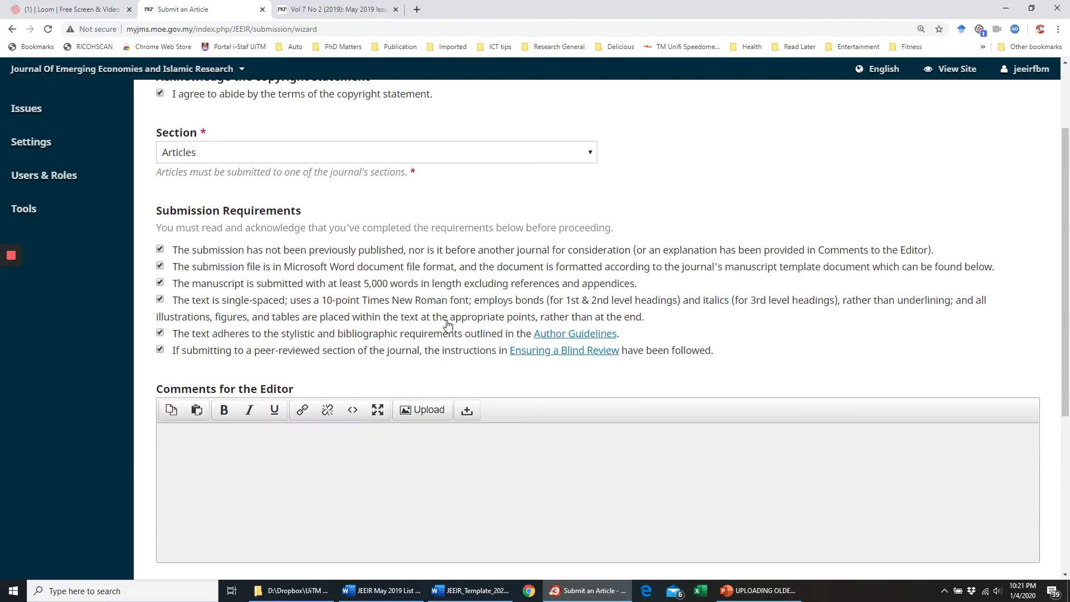
scroll(881, 352, down, 4)
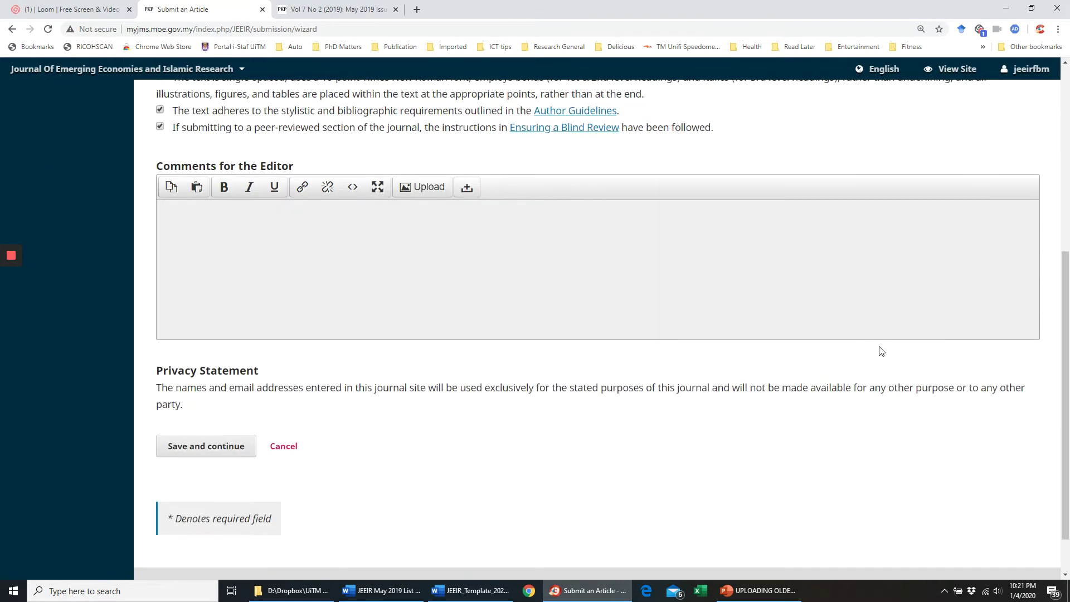
scroll(676, 324, up, 2)
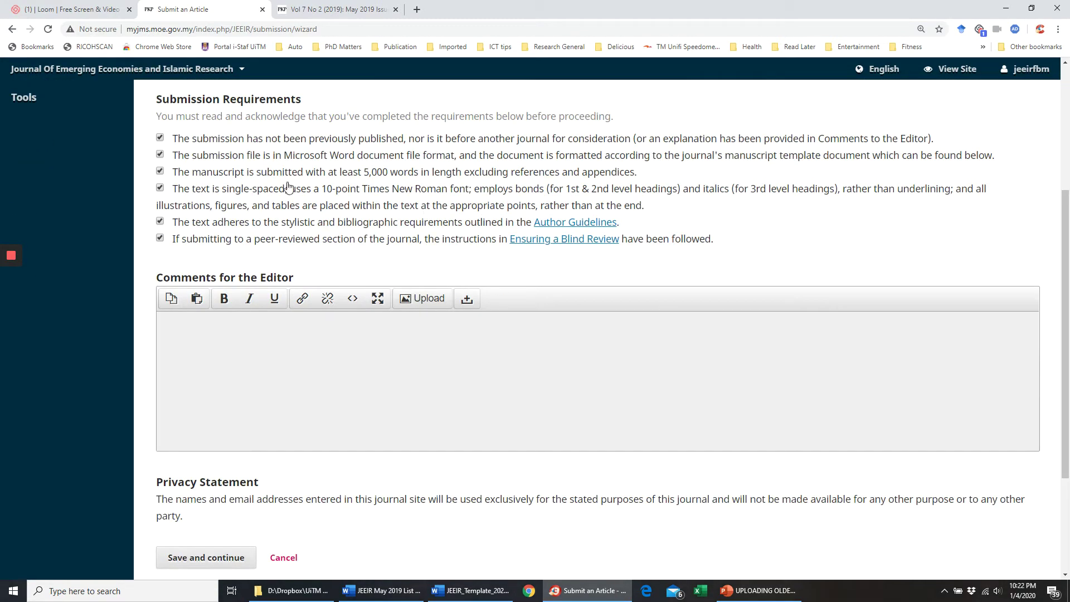
scroll(233, 352, down, 3)
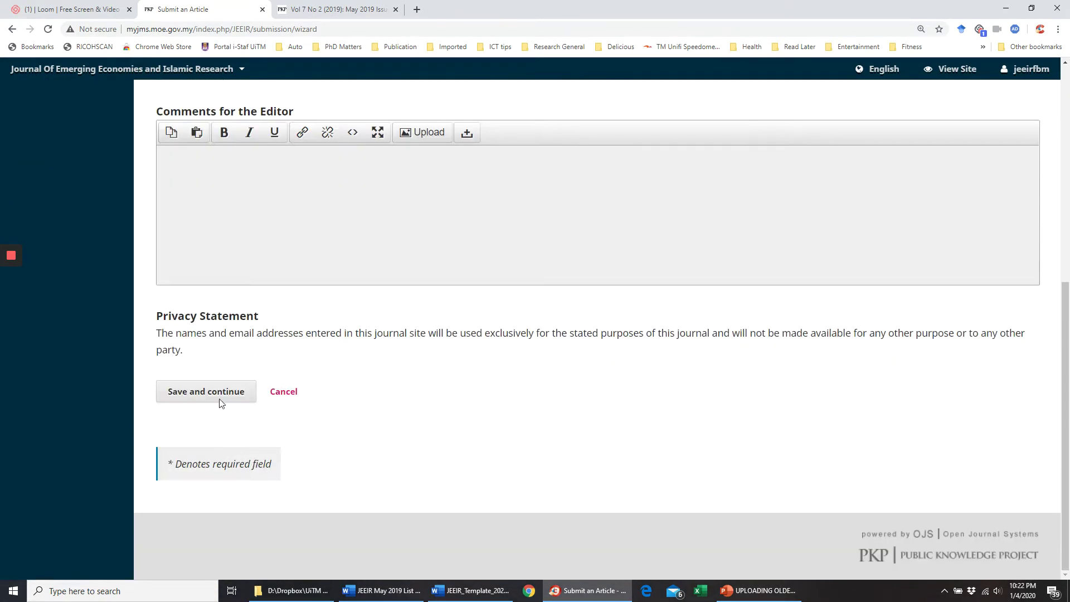
click(204, 391)
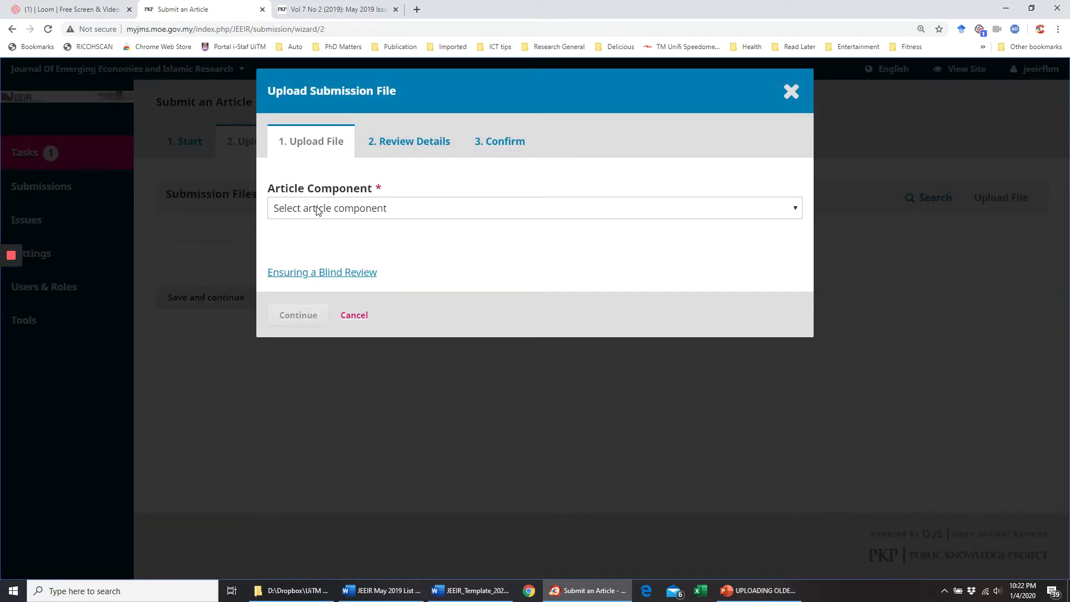
- Upload JEEIR2019_721_Zainudin.pdf from the May issue folder as the Article Text component
click(374, 213)
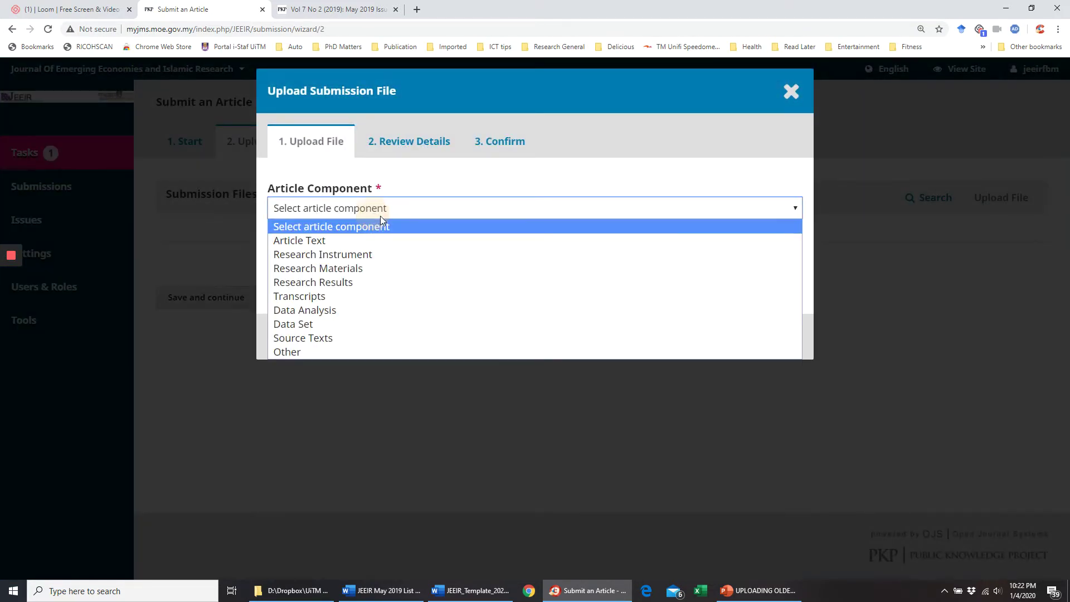
click(352, 240)
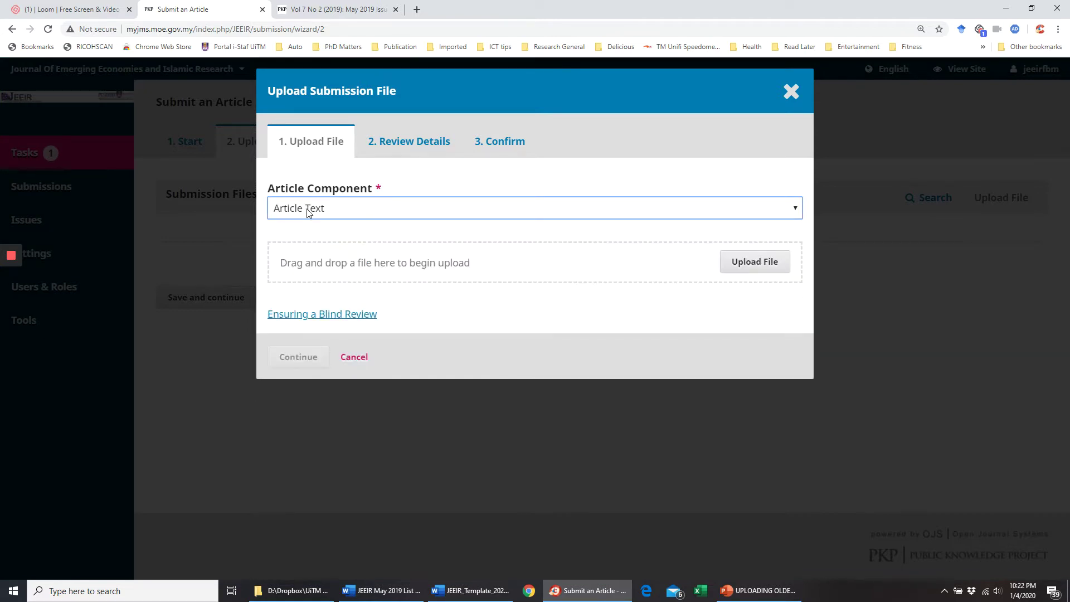
click(755, 262)
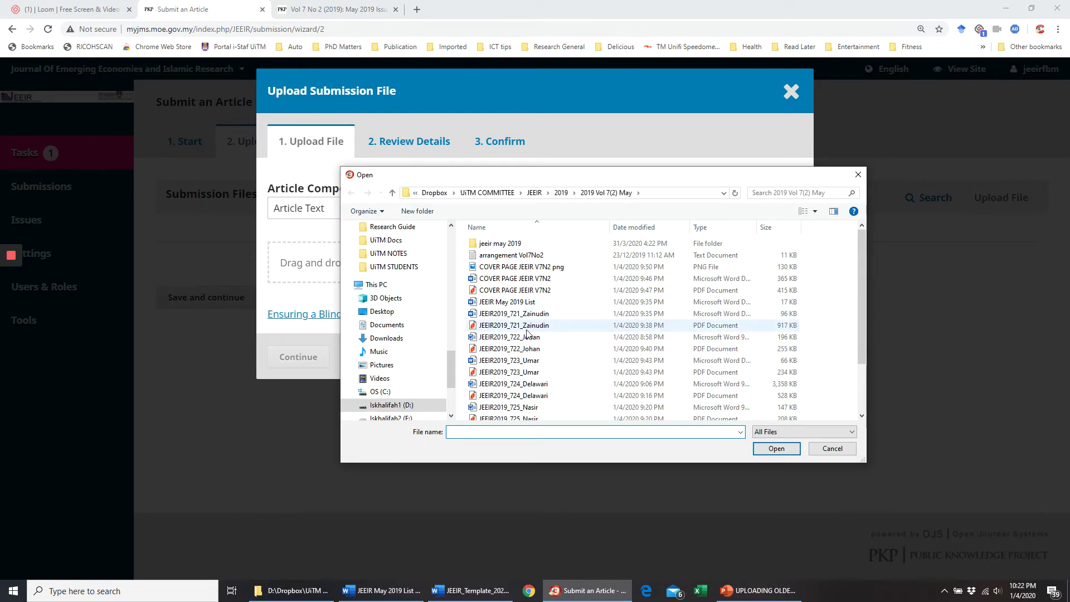
click(516, 329)
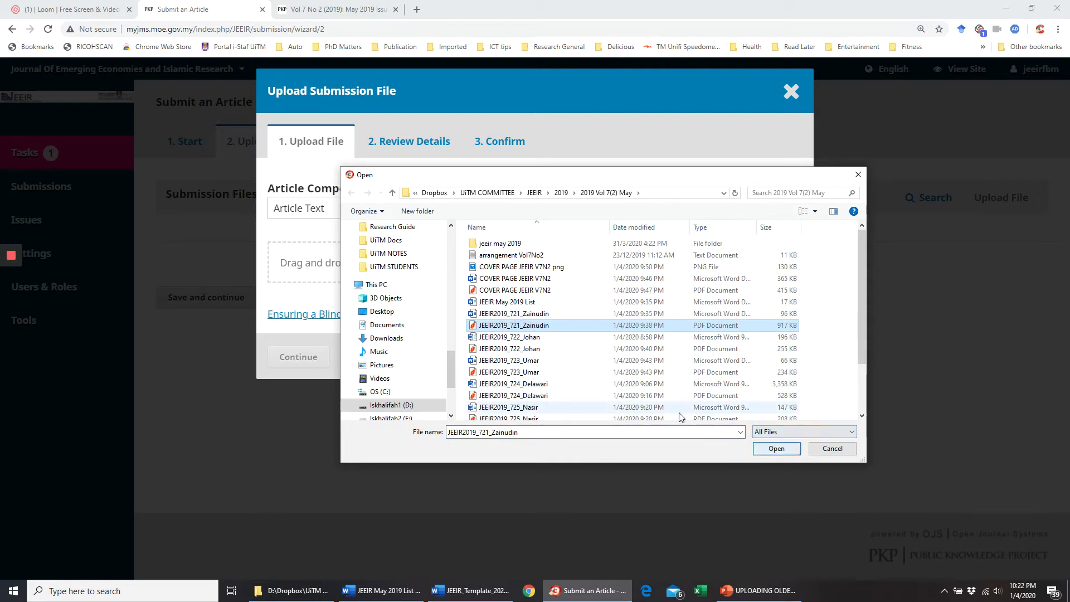
click(772, 453)
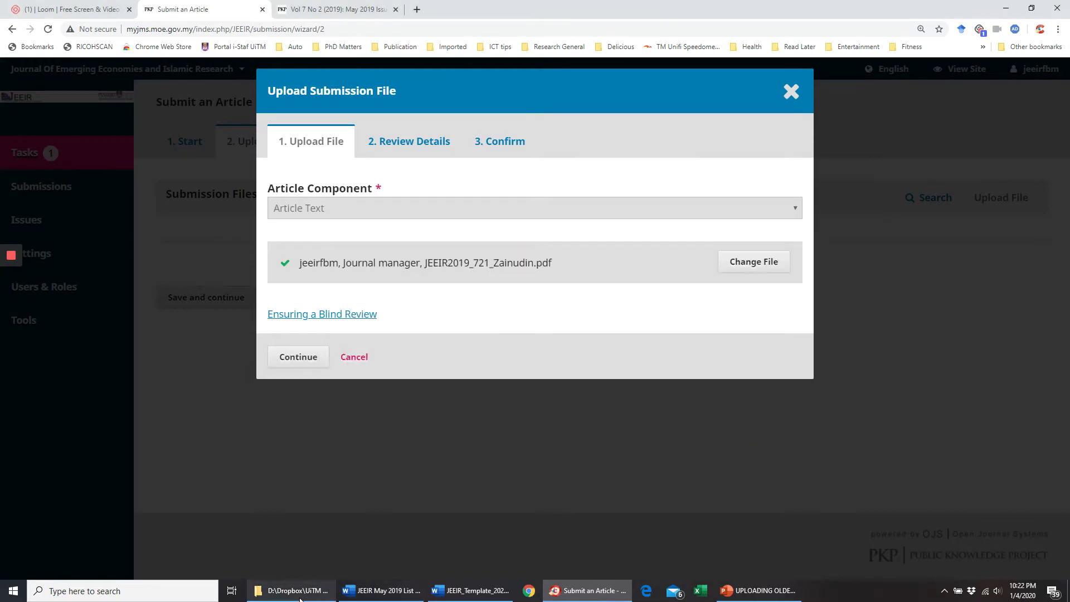
click(300, 592)
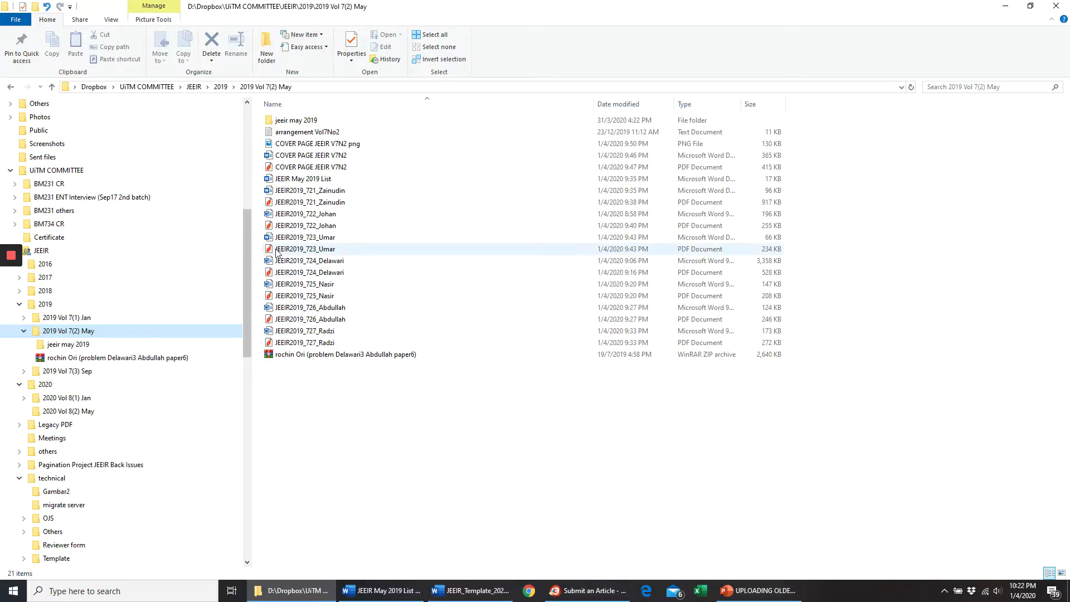
- Open JEEIR2019_721_Zainudin.pdf in Nitro Reader and verify its 7(2) 2019, pages 1–17 header
click(294, 202)
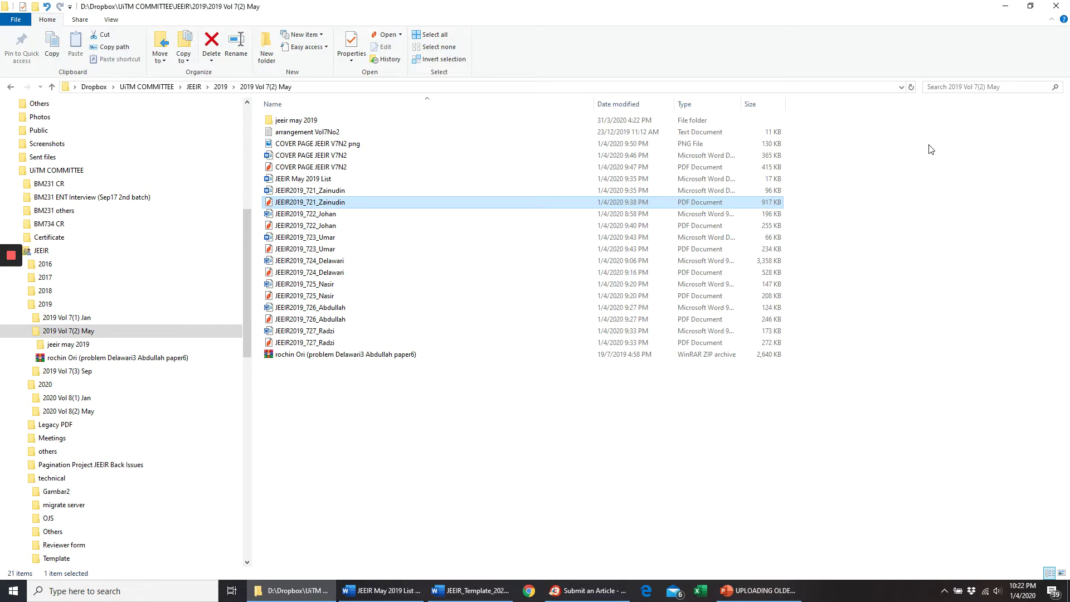
key(Return)
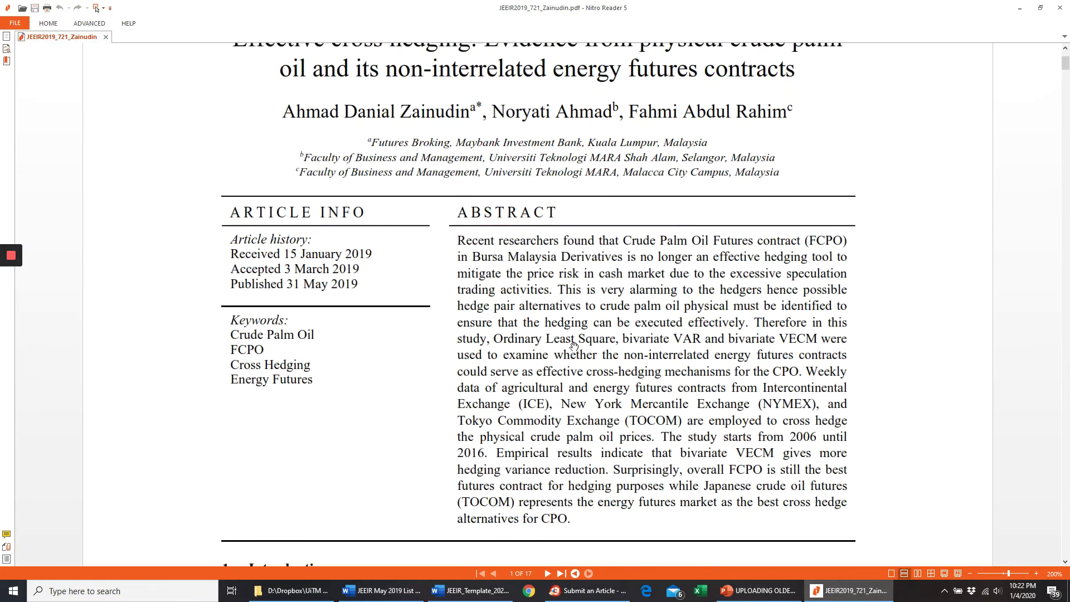
scroll(574, 346, up, 3)
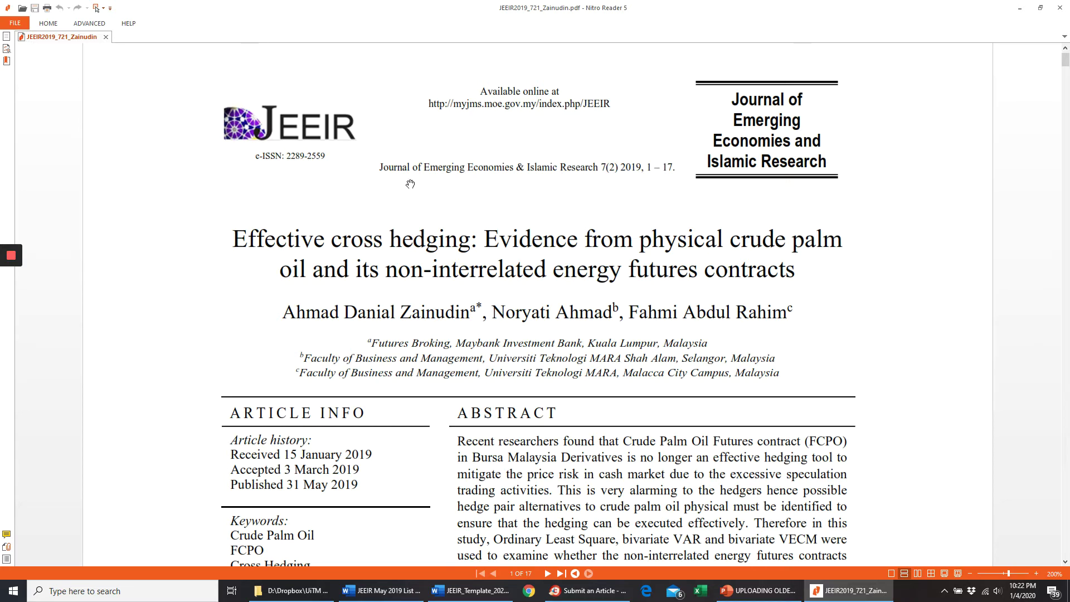
drag(657, 343, 647, 374)
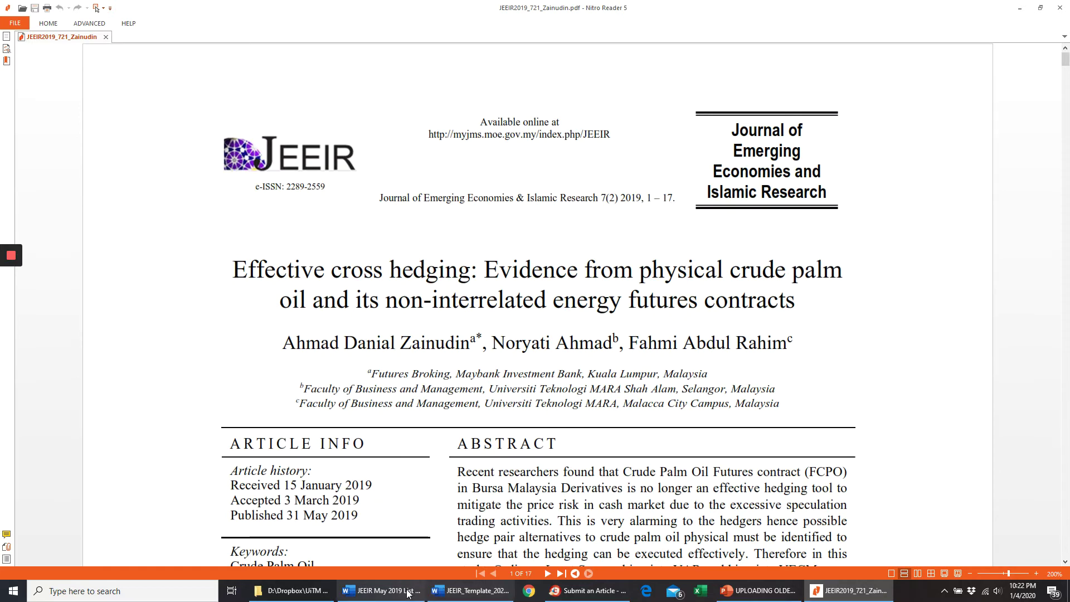
click(298, 593)
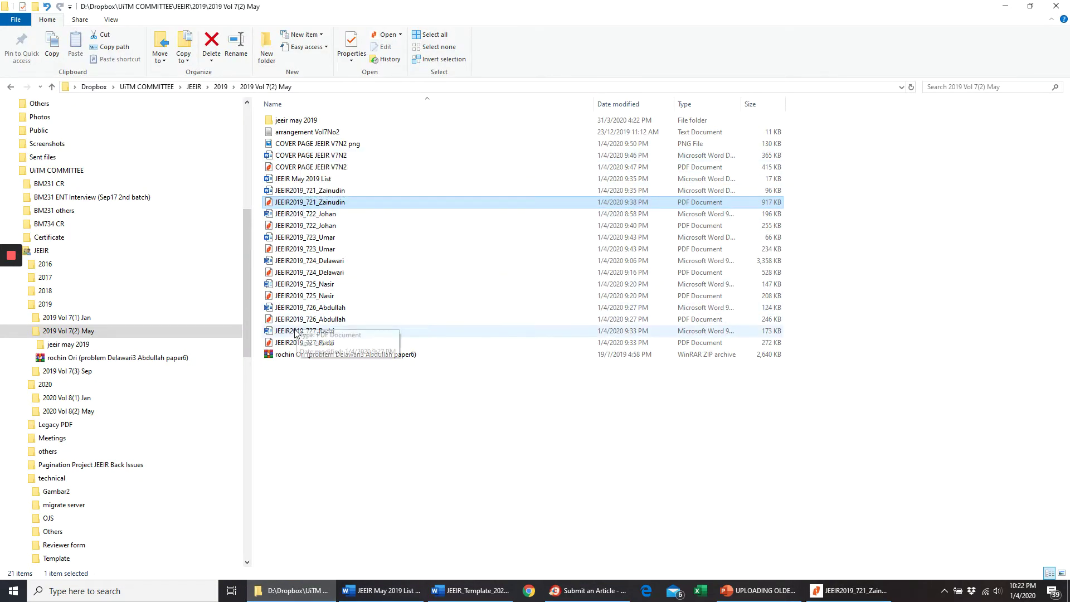
- Check the JEEIR May 2019 List in Word, confirming 'Effective cross hedging' spans pages 1–17
double_click(303, 179)
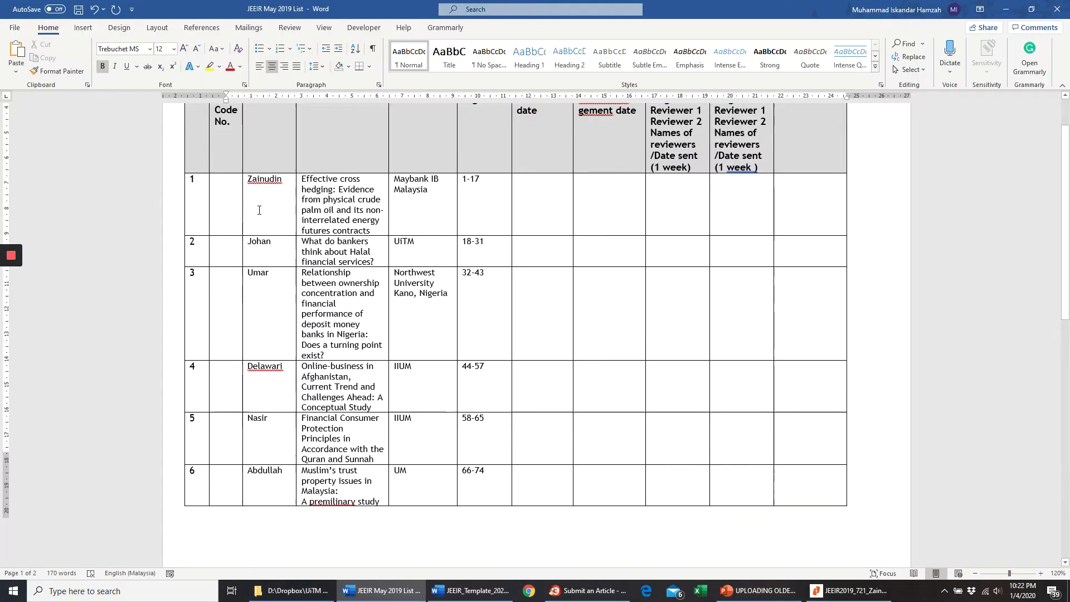
scroll(268, 221, down, 2)
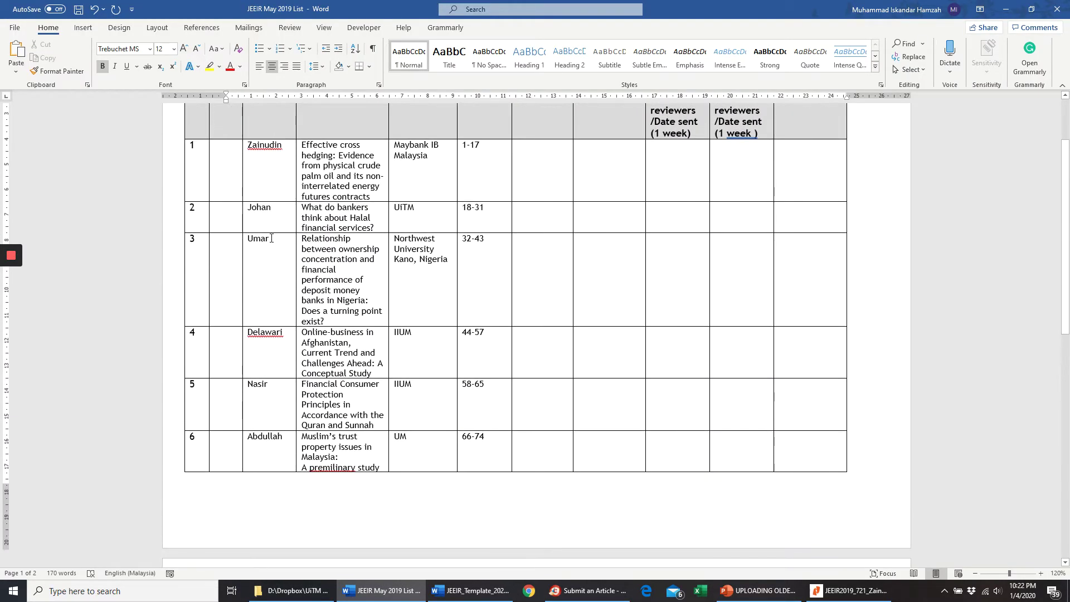
scroll(272, 166, up, 2)
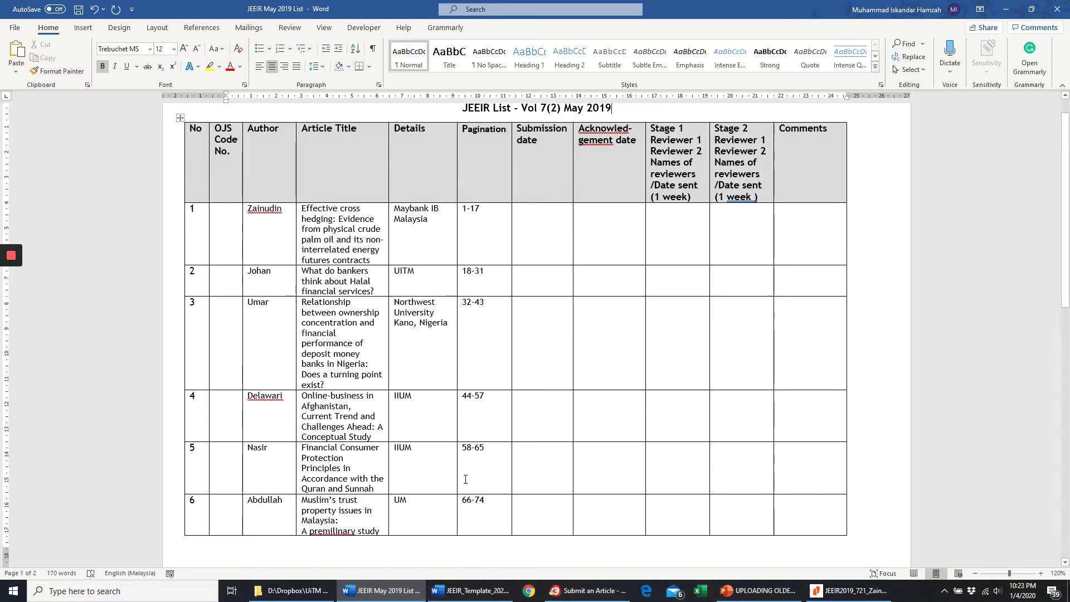
click(588, 591)
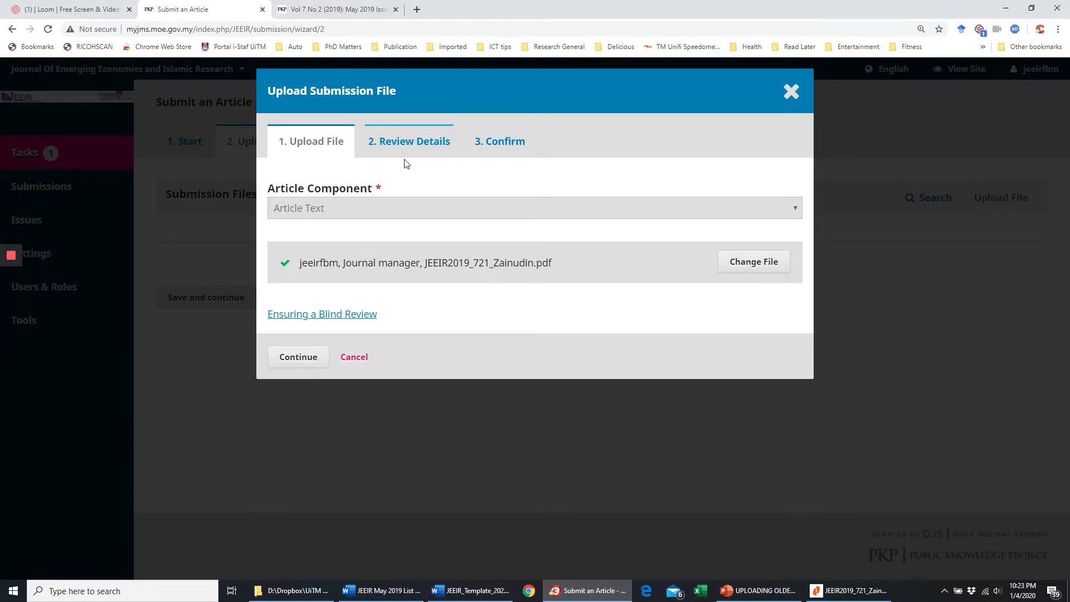
- Strip the uploader prefix so the file is named JEEIR2019_721_Zainudin.pdf, then confirm the details
click(310, 363)
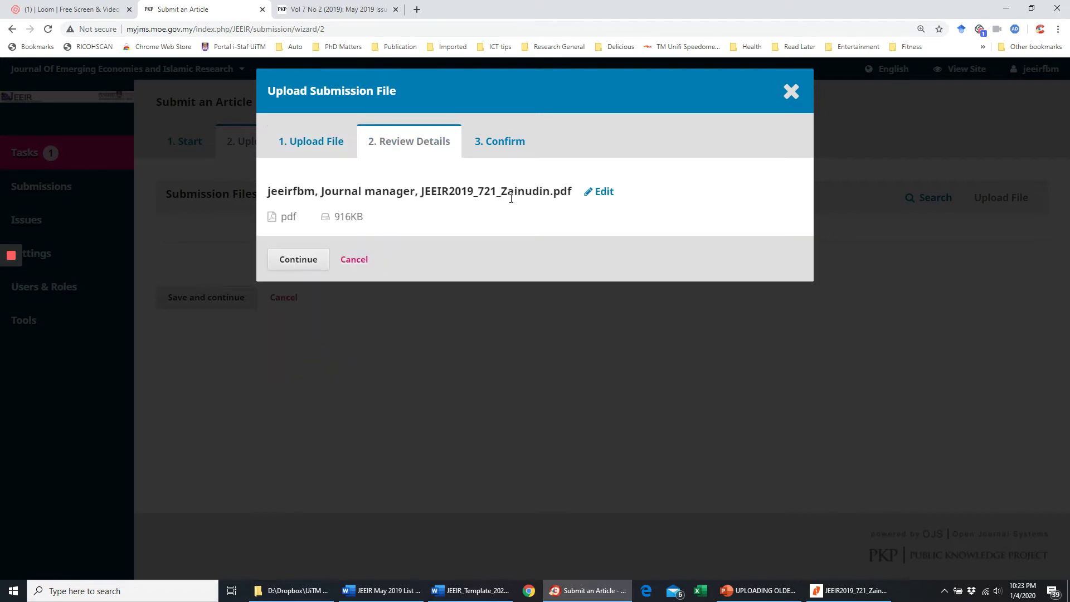
drag(420, 192, 265, 193)
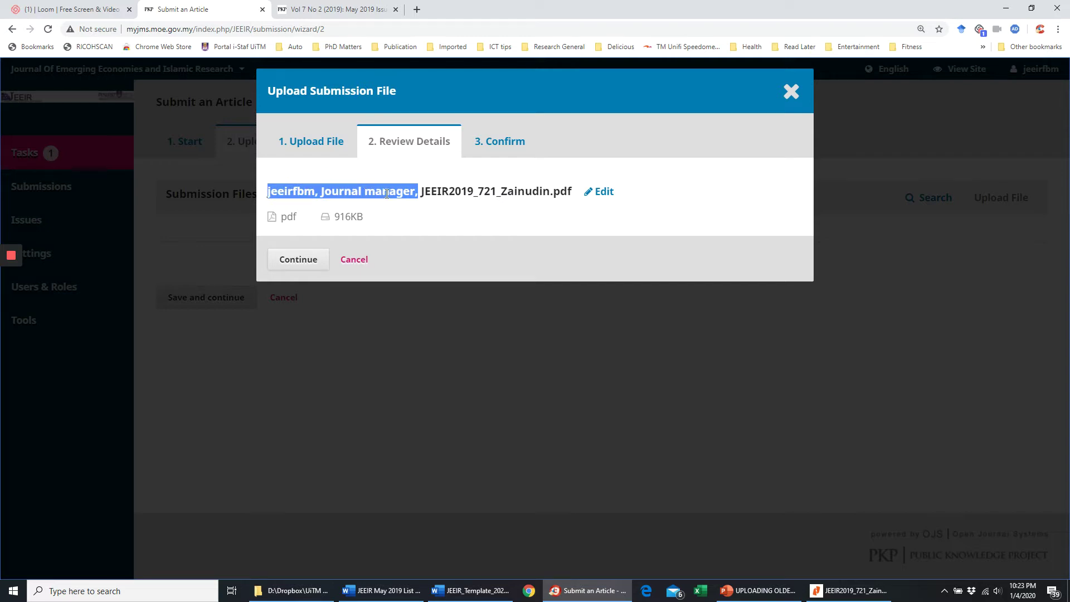
click(429, 190)
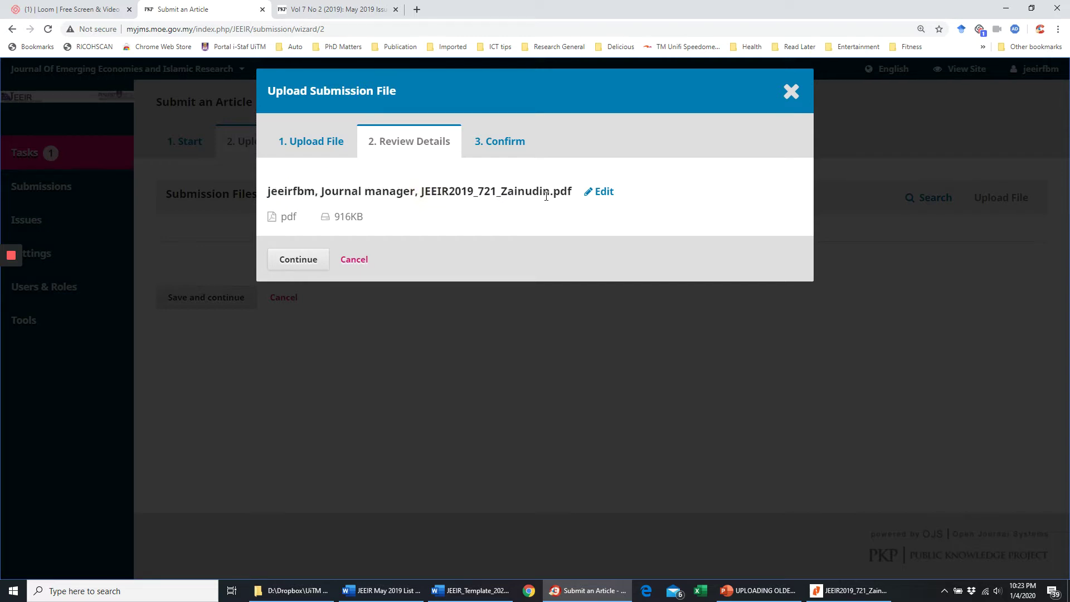
click(601, 193)
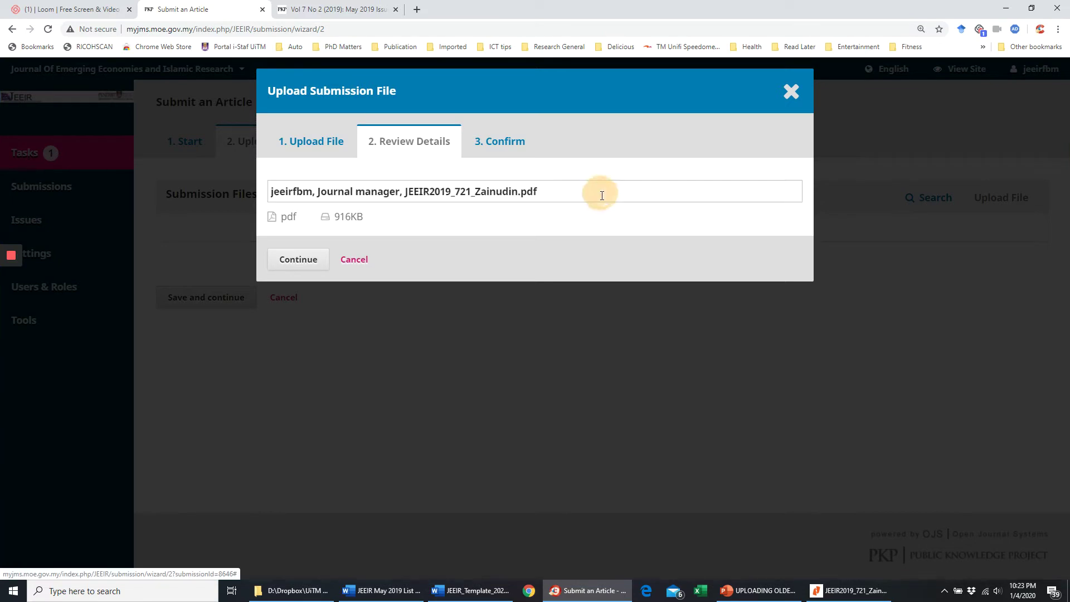
click(407, 192)
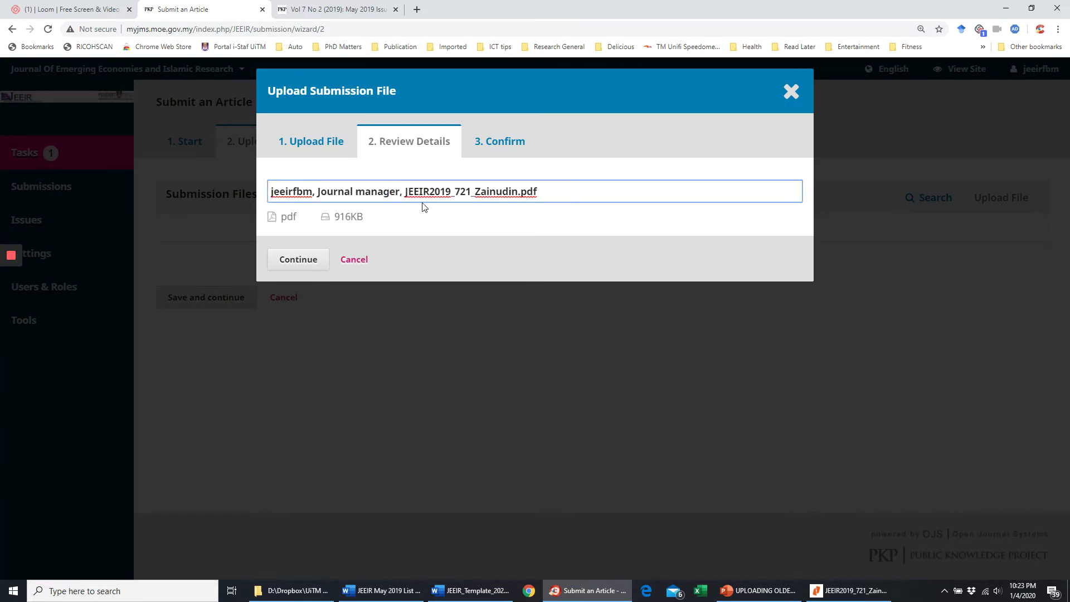
key(BackSpace)
key(BackSpace)
key(BackSpace)
key(BackSpace)
key(BackSpace)
key(BackSpace)
key(BackSpace)
key(BackSpace)
key(BackSpace)
key(BackSpace)
key(BackSpace)
key(BackSpace)
key(BackSpace)
key(BackSpace)
key(BackSpace)
key(BackSpace)
key(BackSpace)
key(BackSpace)
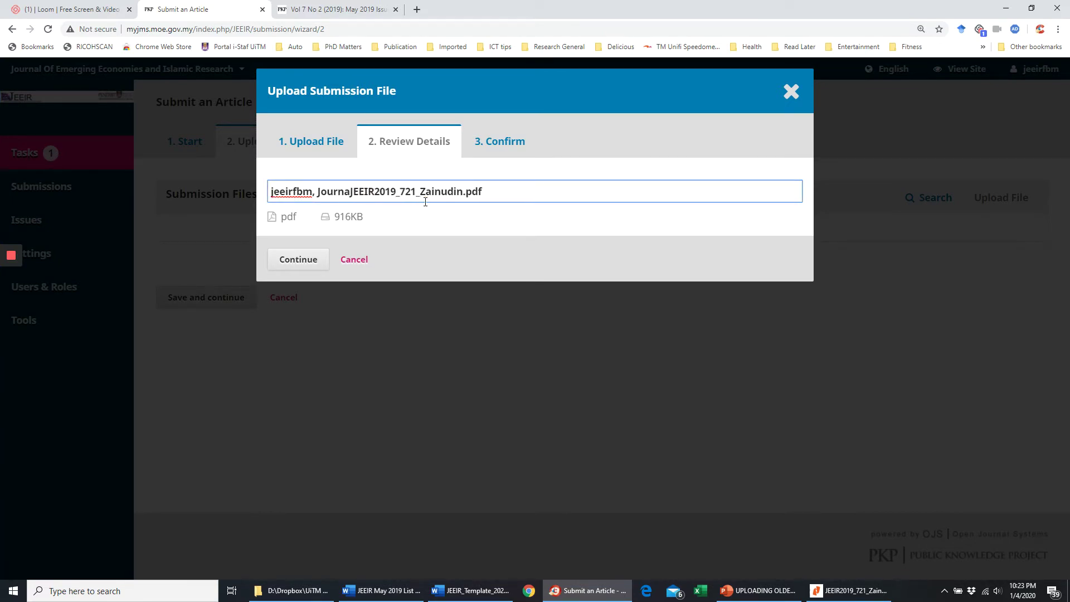
key(BackSpace)
key(BackSpace)
key(BackSpace)
key(BackSpace)
key(BackSpace)
key(BackSpace)
key(BackSpace)
key(BackSpace)
key(BackSpace)
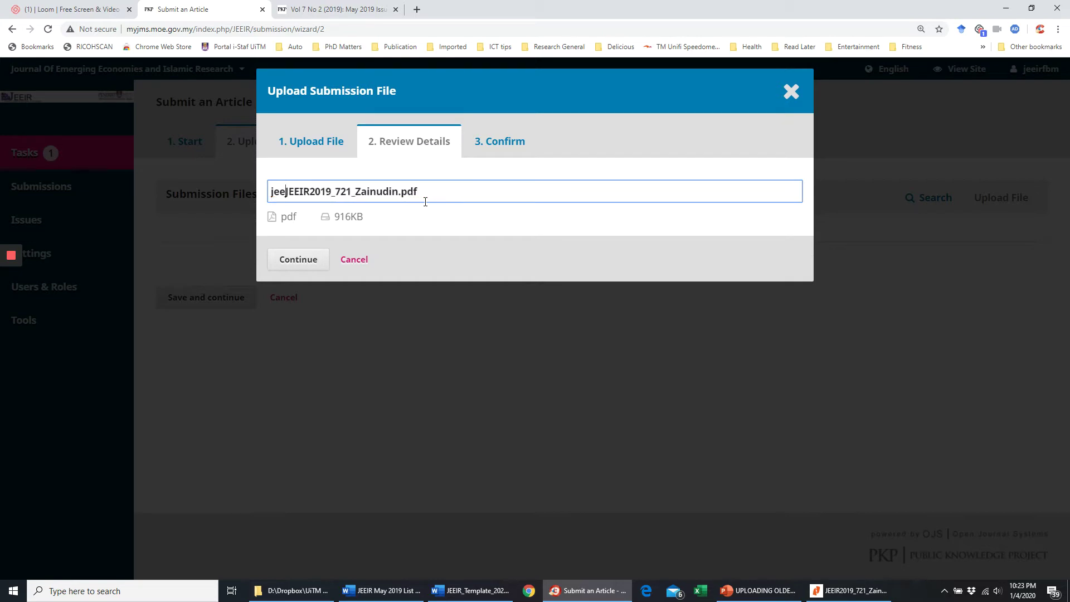
click(300, 264)
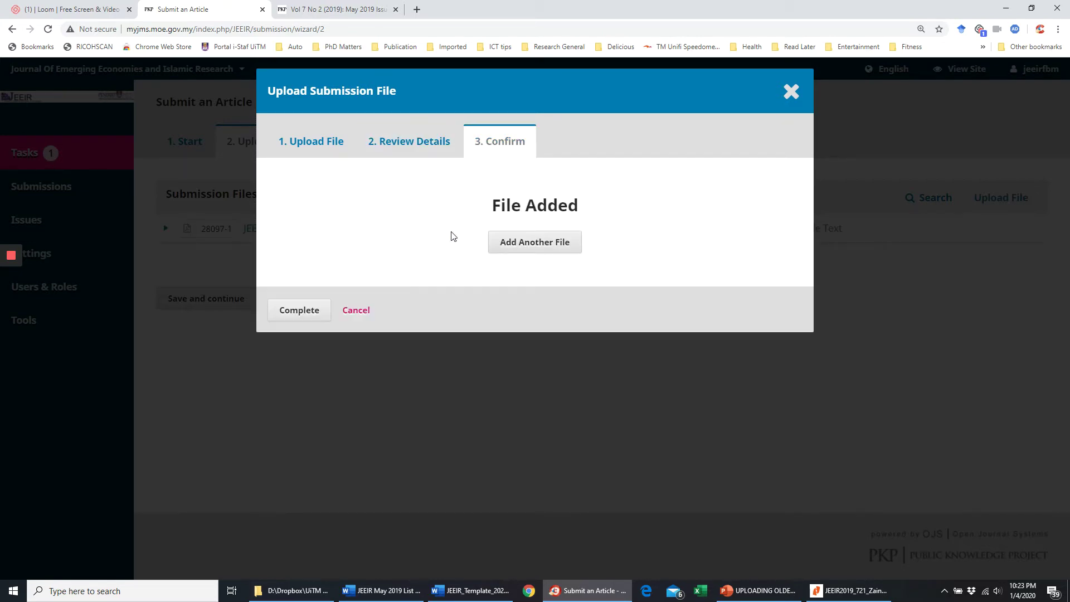
- Recheck the JEEIR2019_721_Zainudin.pdf file name and complete adding it as Article Text
click(426, 146)
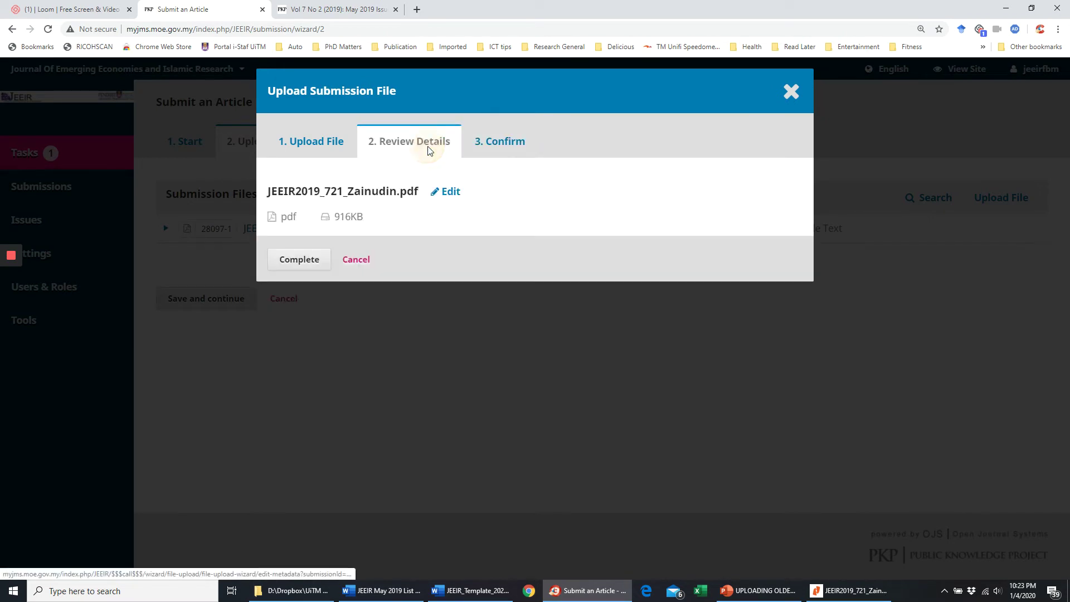
drag(270, 193, 322, 194)
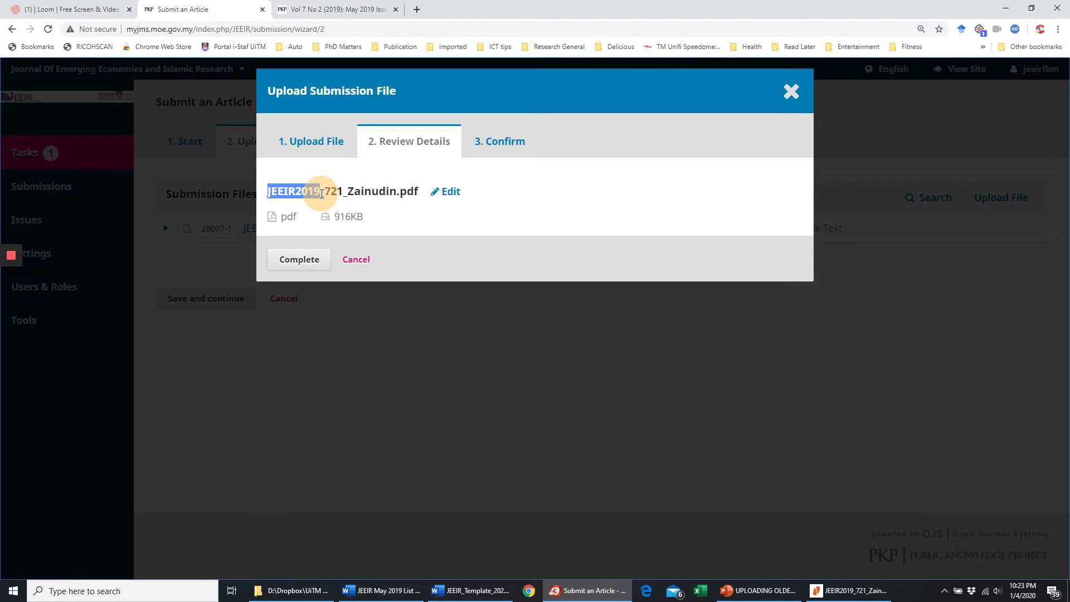
click(330, 193)
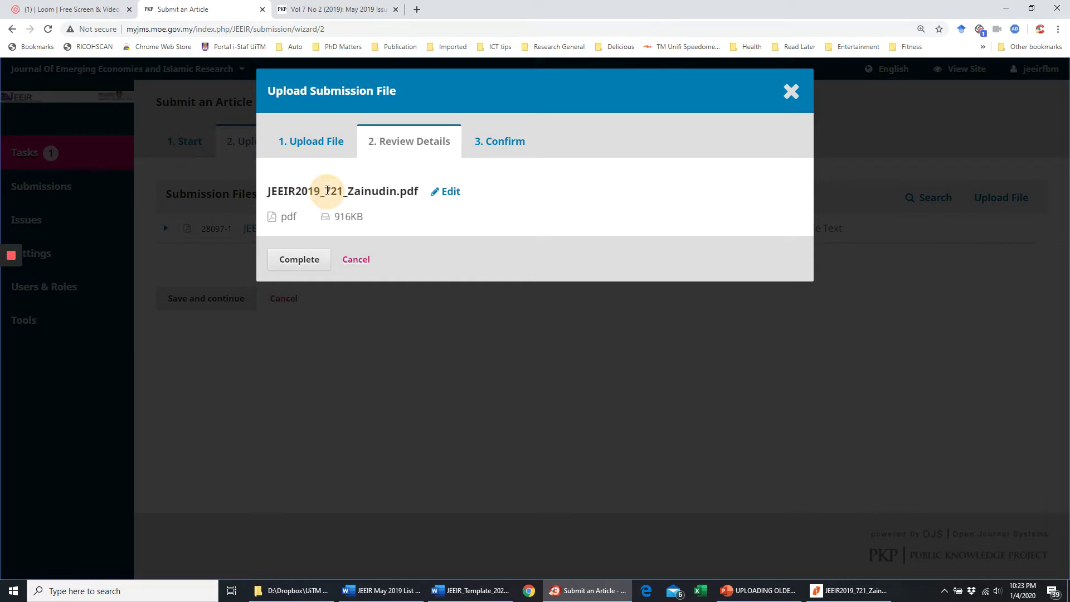
drag(329, 190, 342, 196)
click(331, 193)
click(338, 193)
click(343, 193)
click(306, 265)
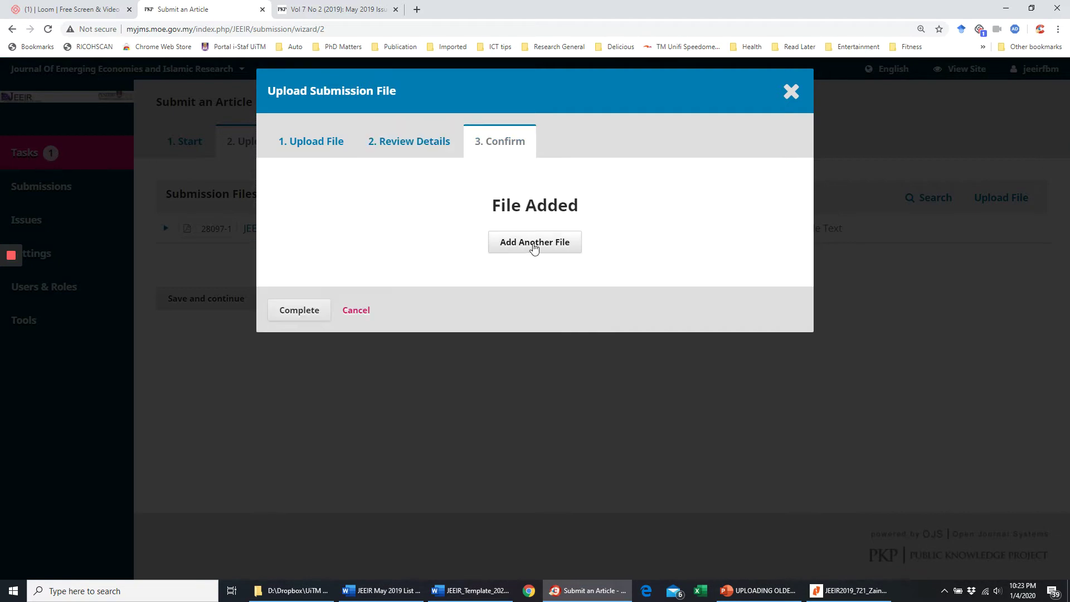
click(315, 316)
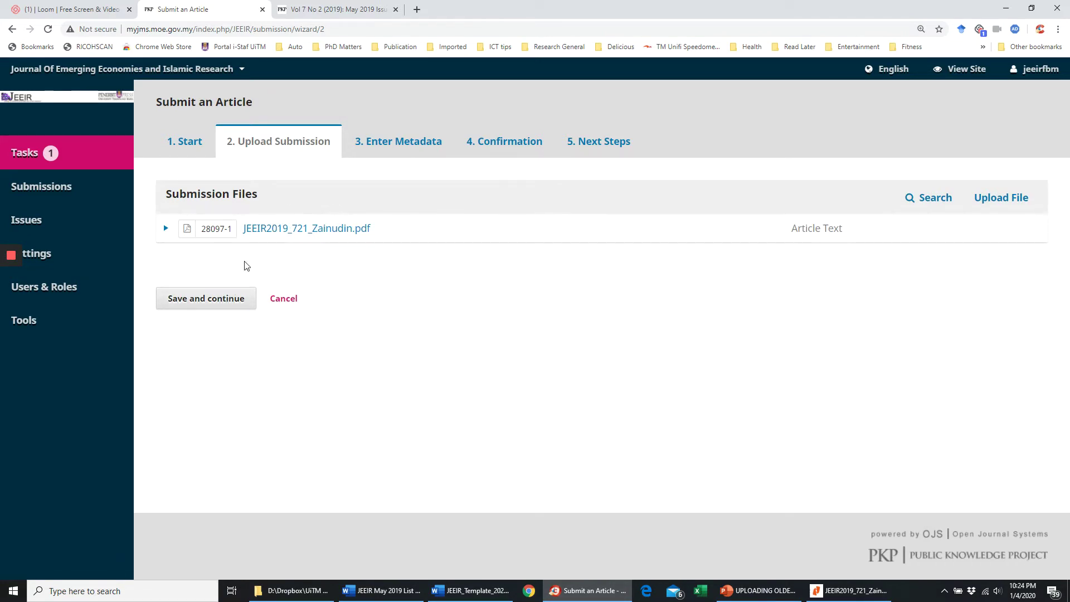
- Advance the submission to the Enter Metadata step and bring up the May 2019 issue folder
click(216, 304)
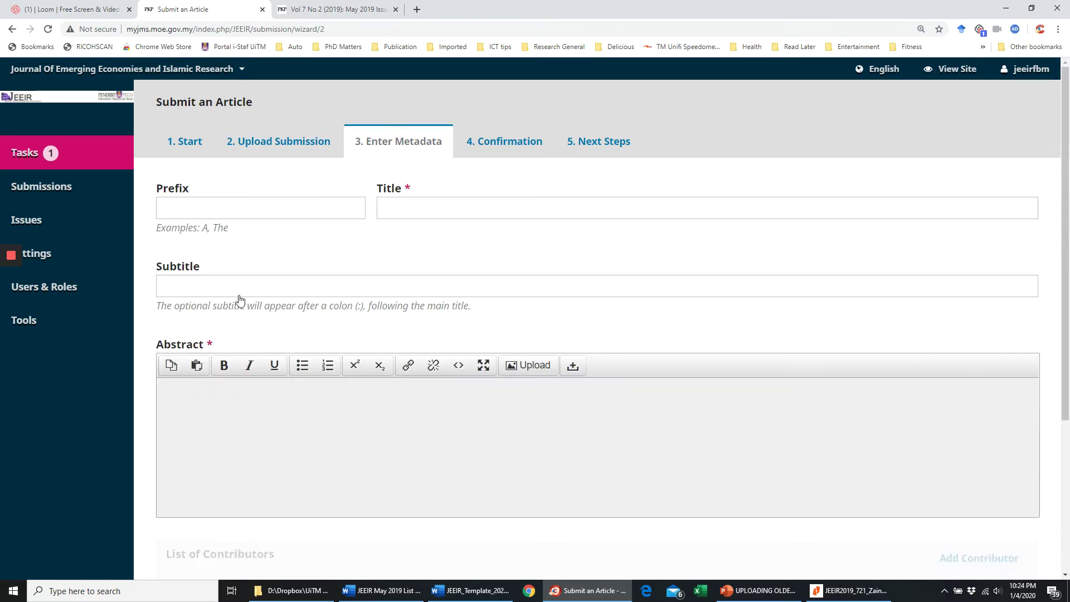
click(394, 206)
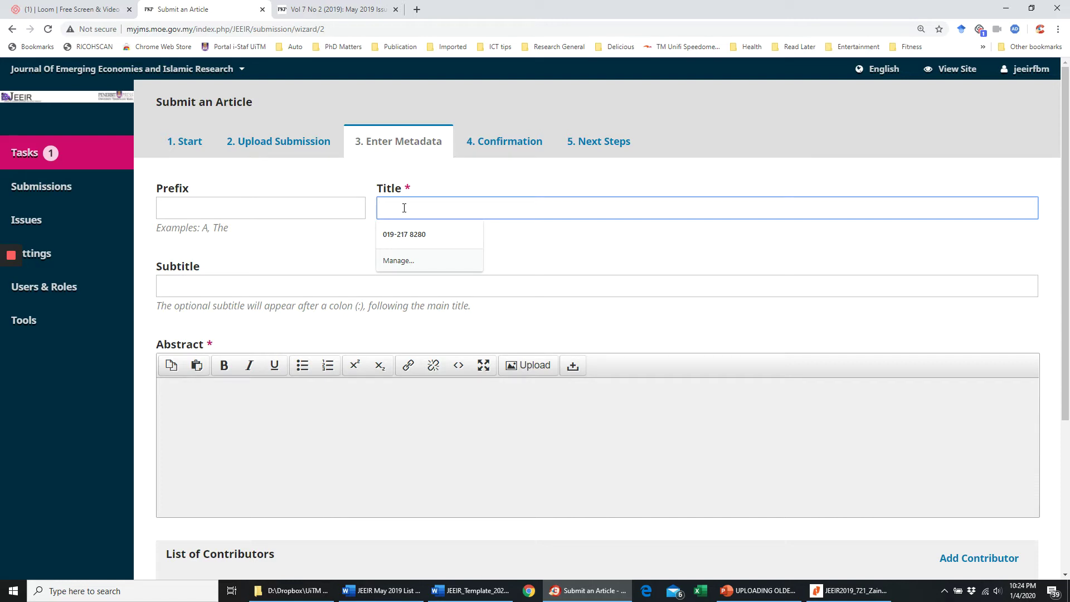
click(463, 595)
click(496, 262)
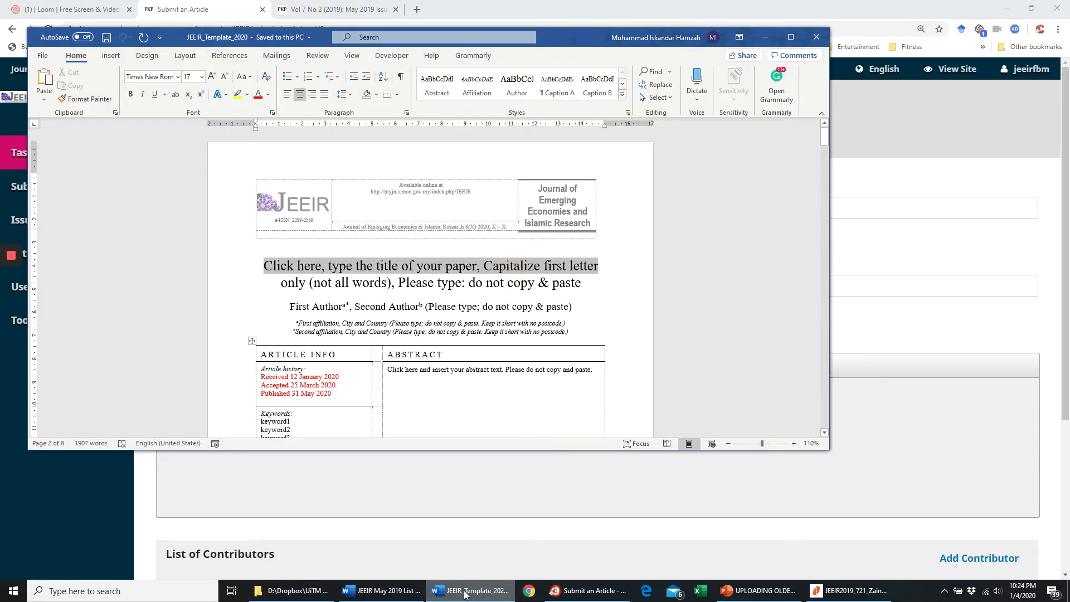
click(432, 595)
click(293, 591)
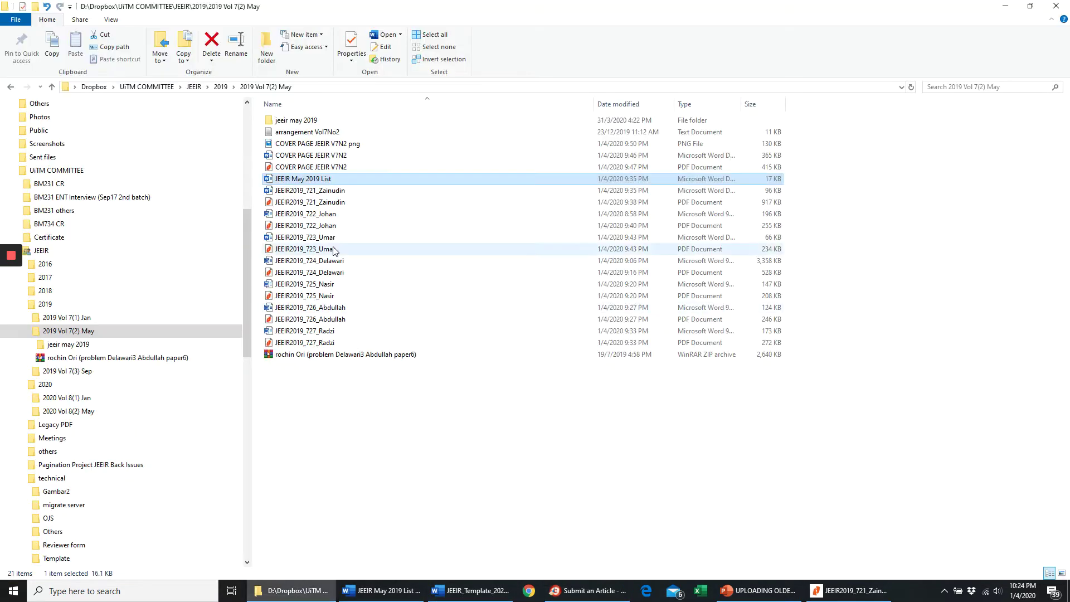
- Open JEEIR2019_721_Zainudin.docx maximized in Word and copy its full two-line paper title
double_click(303, 192)
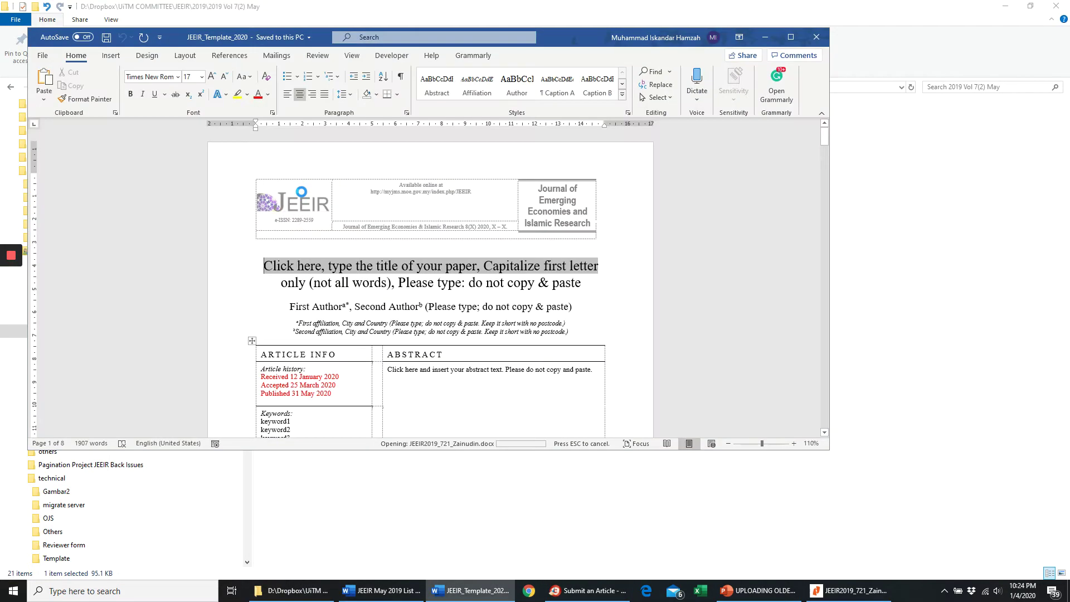
click(791, 37)
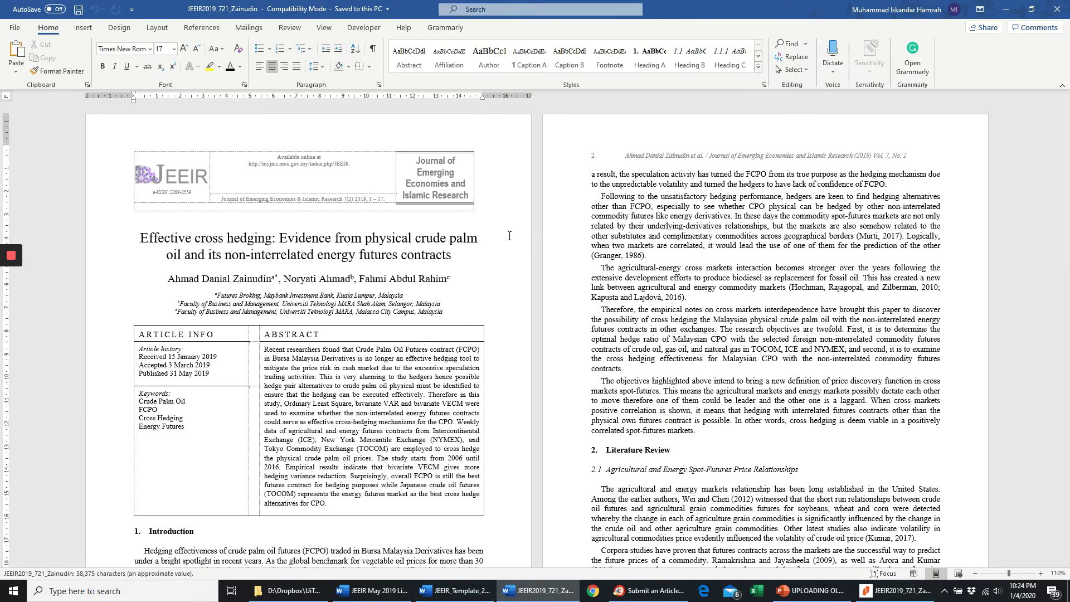
drag(457, 258, 131, 237)
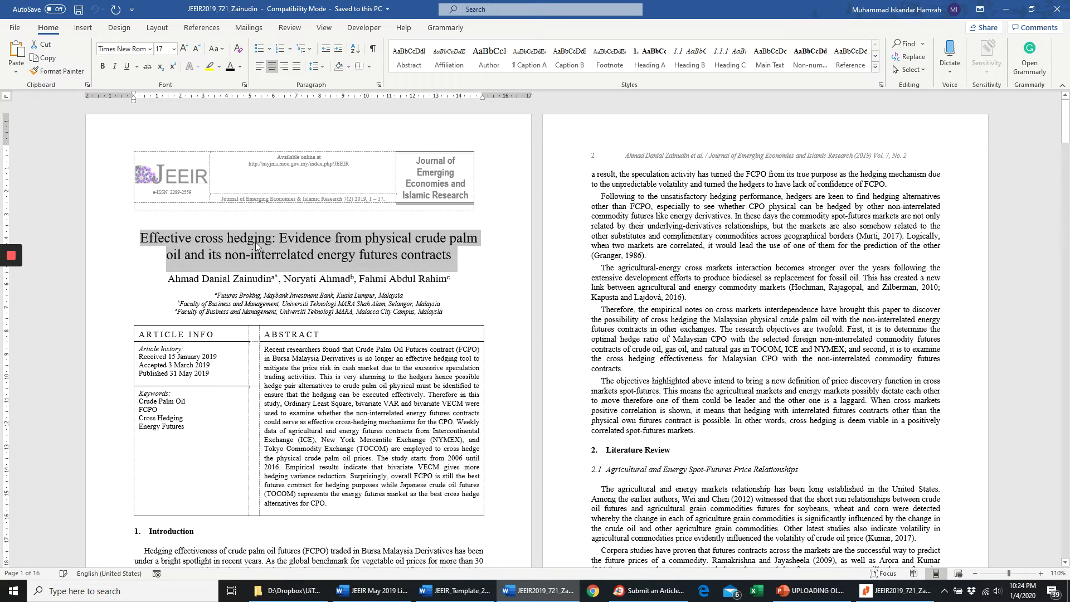
key(ctrl+c)
click(648, 591)
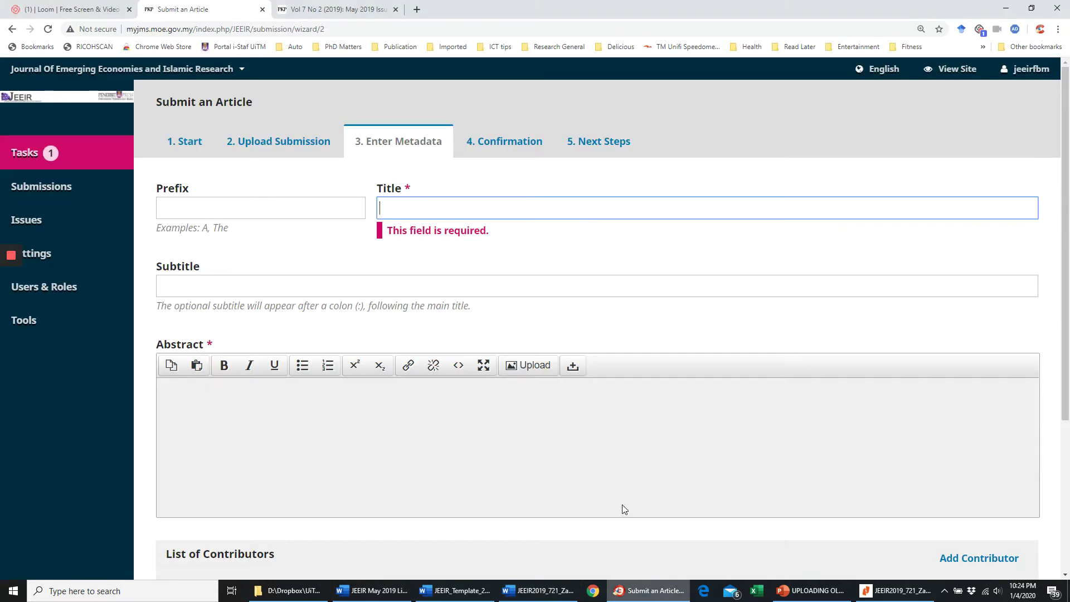
- Paste the paper title into Title, then remove a badly formatted abstract paste
click(437, 215)
key(ctrl+v)
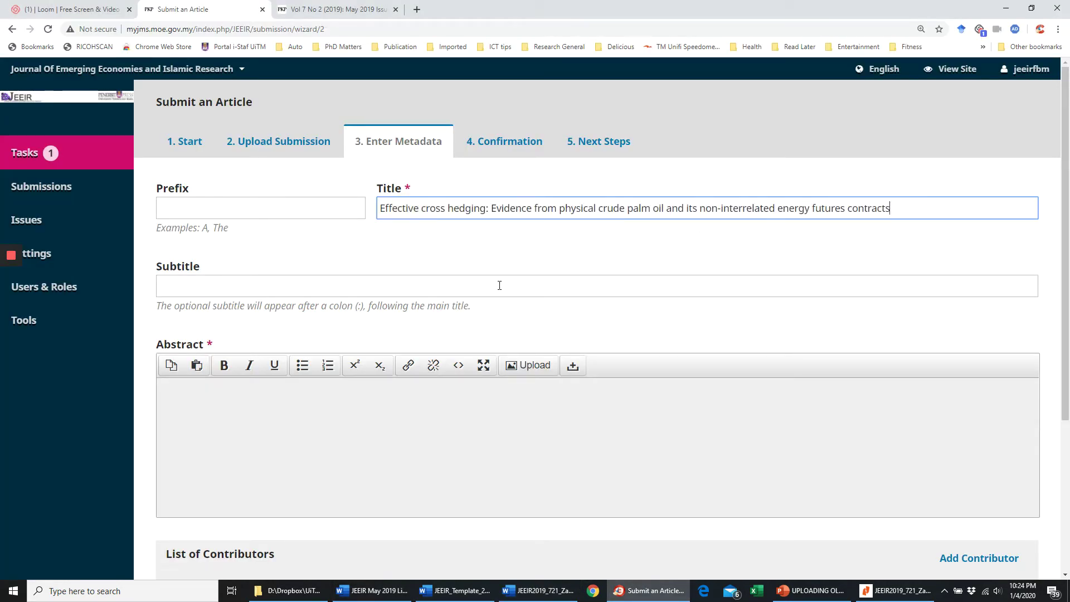
scroll(258, 422, down, 1)
key(alt+Tab)
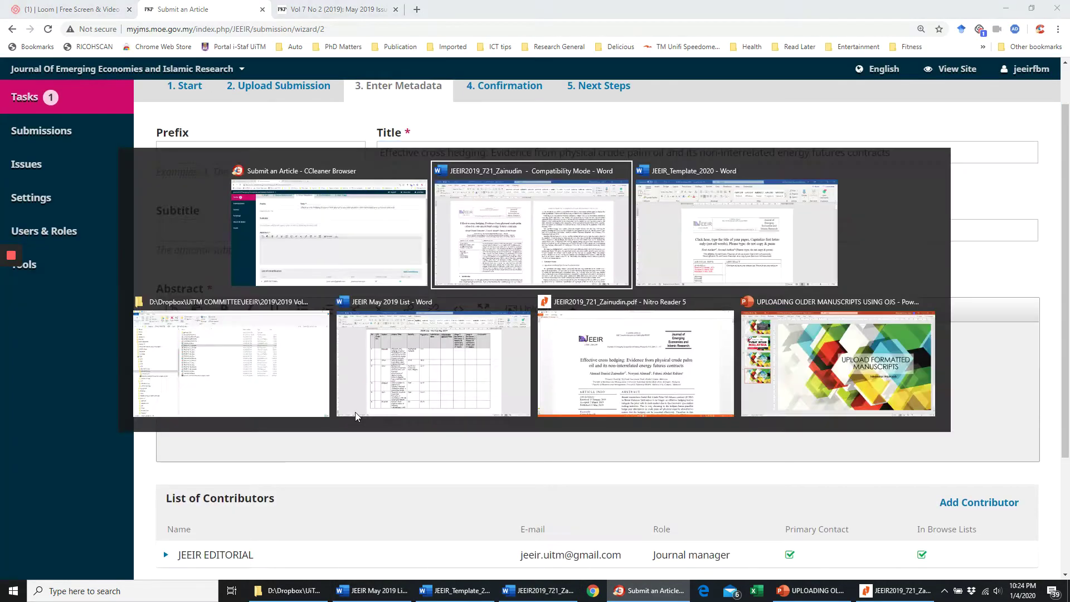
drag(334, 501, 264, 350)
key(ctrl+c)
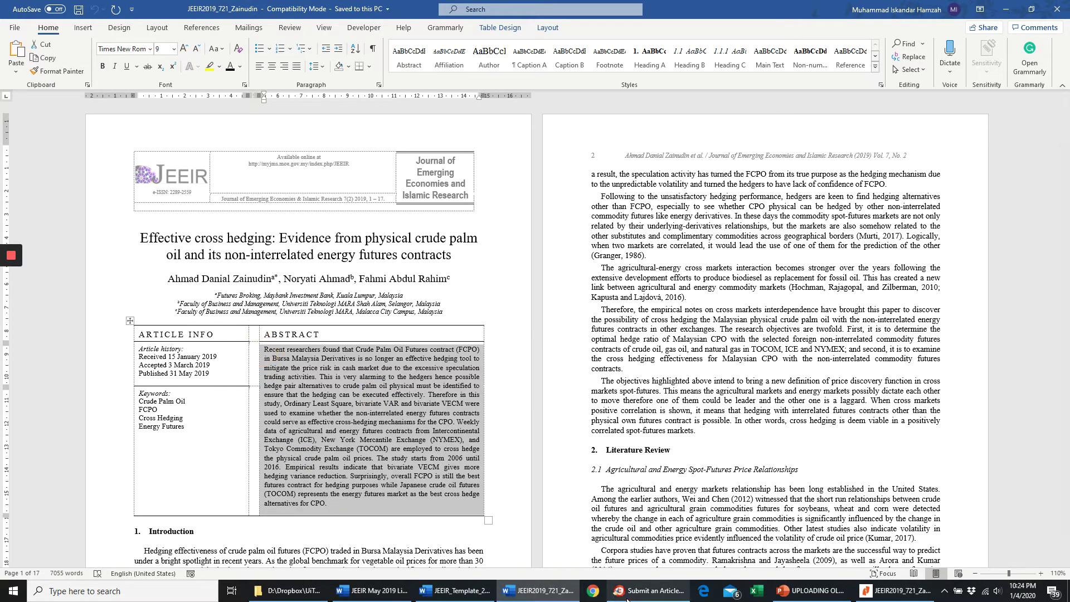
key(alt+Tab)
click(244, 348)
key(ctrl+v)
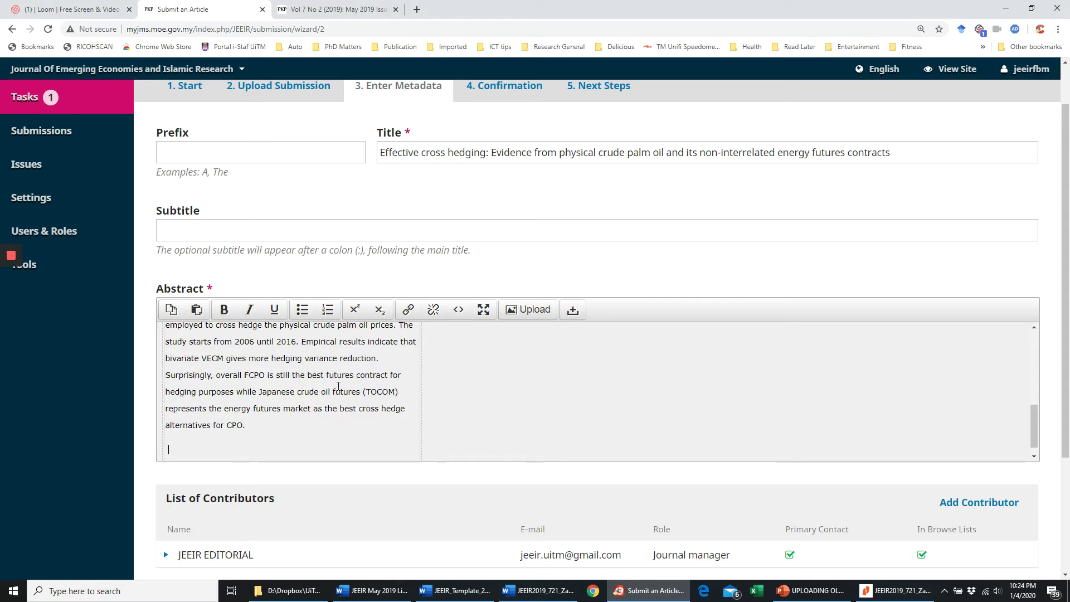
scroll(338, 387, up, 6)
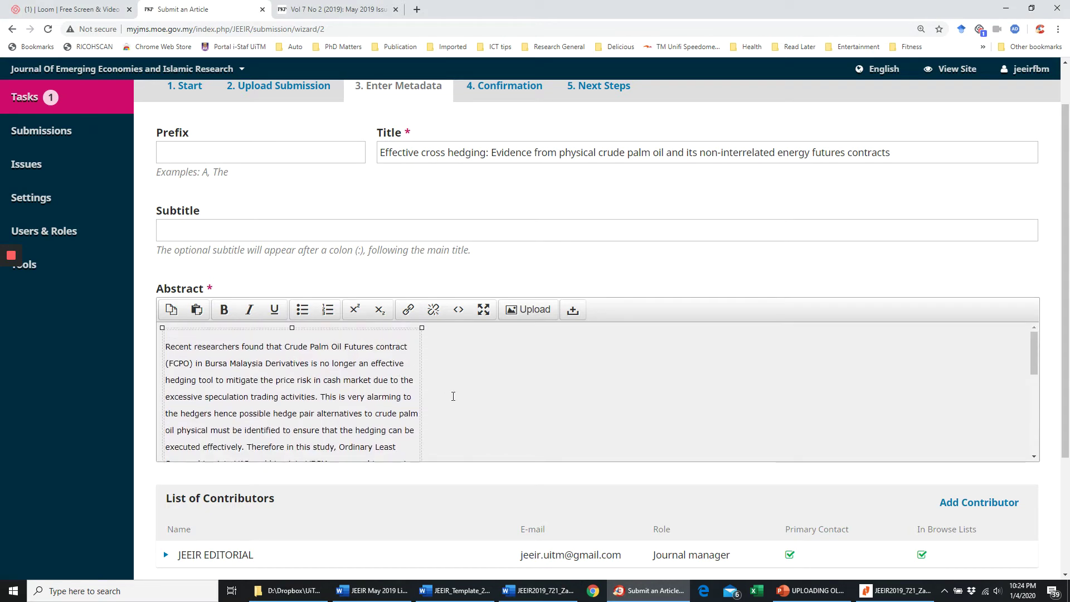
drag(453, 396, 187, 310)
key(BackSpace)
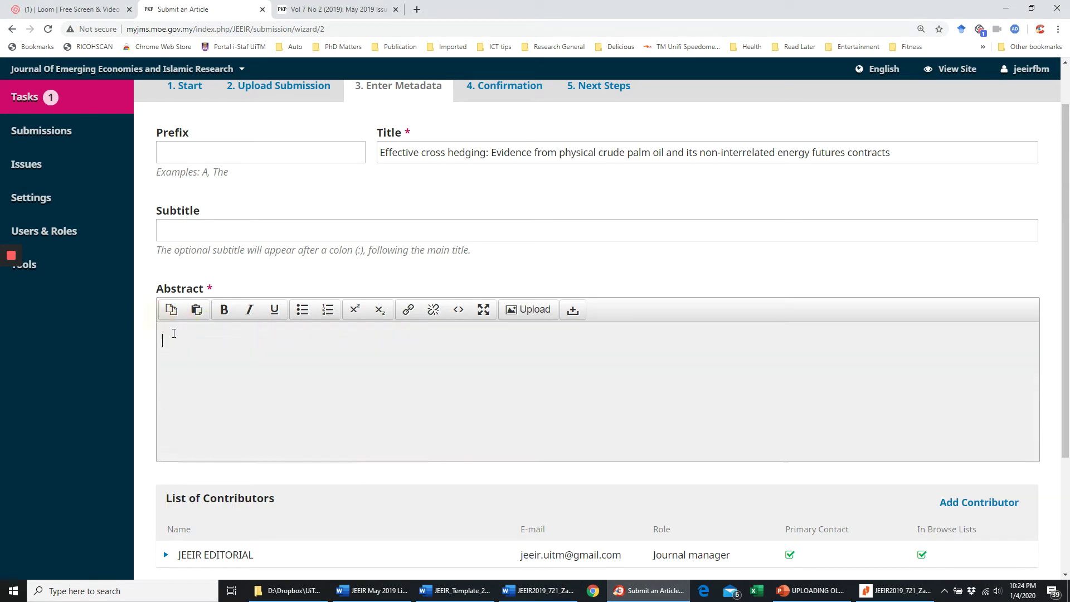
- Paste the abstract into the Abstract field as plain text, cleaned through Notepad
key(alt+Tab)
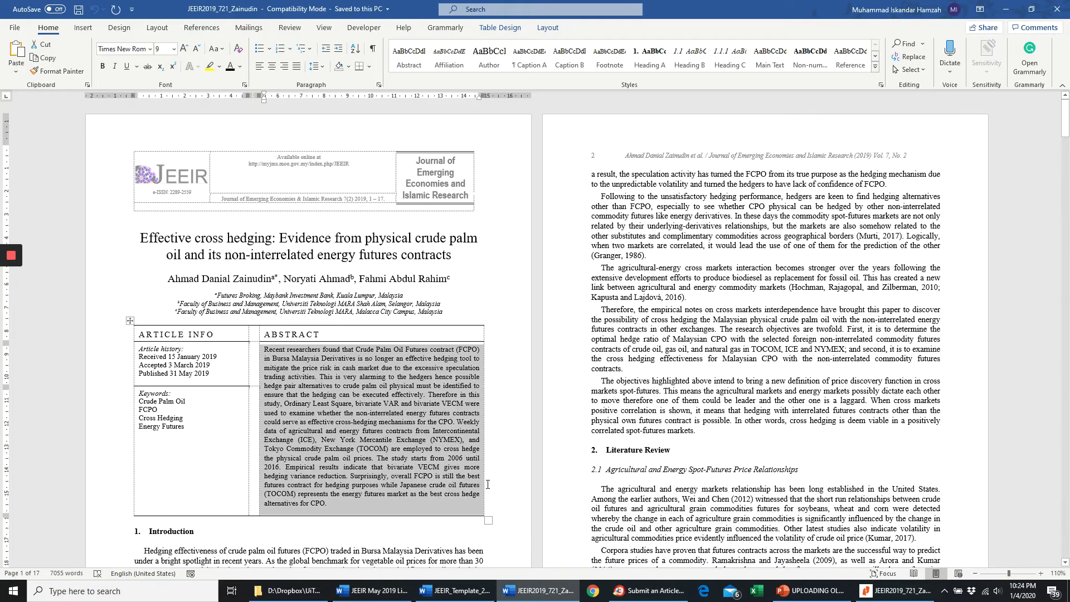
drag(331, 505, 263, 347)
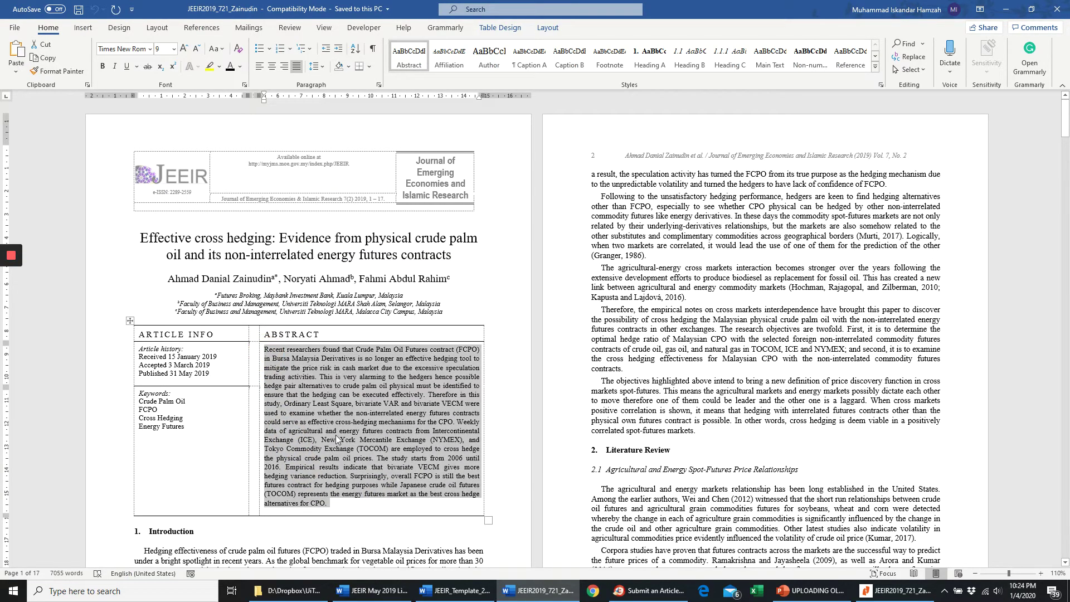
key(alt+Tab)
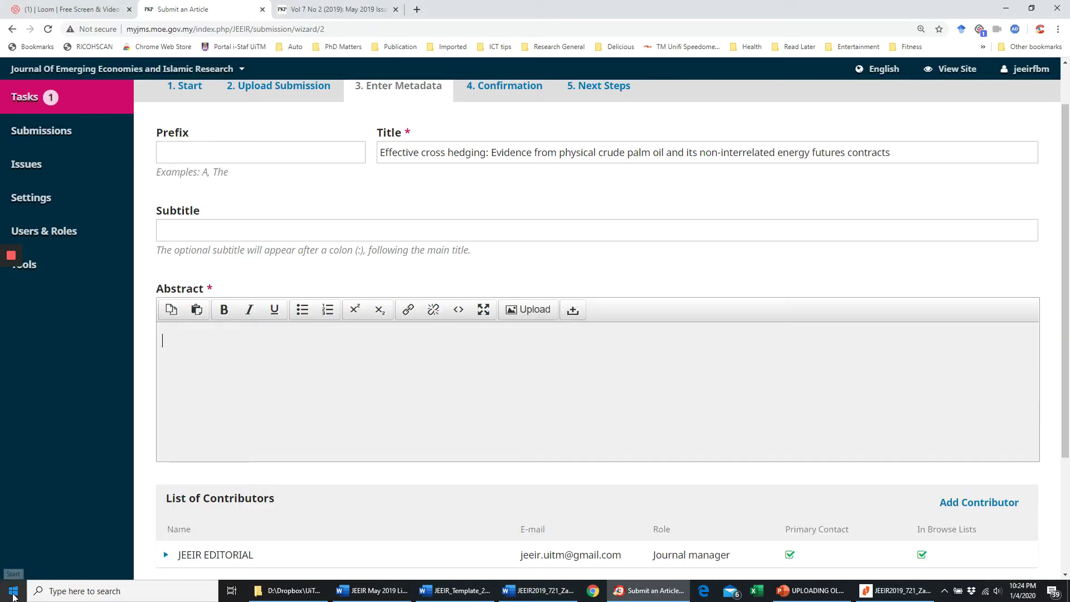
click(13, 596)
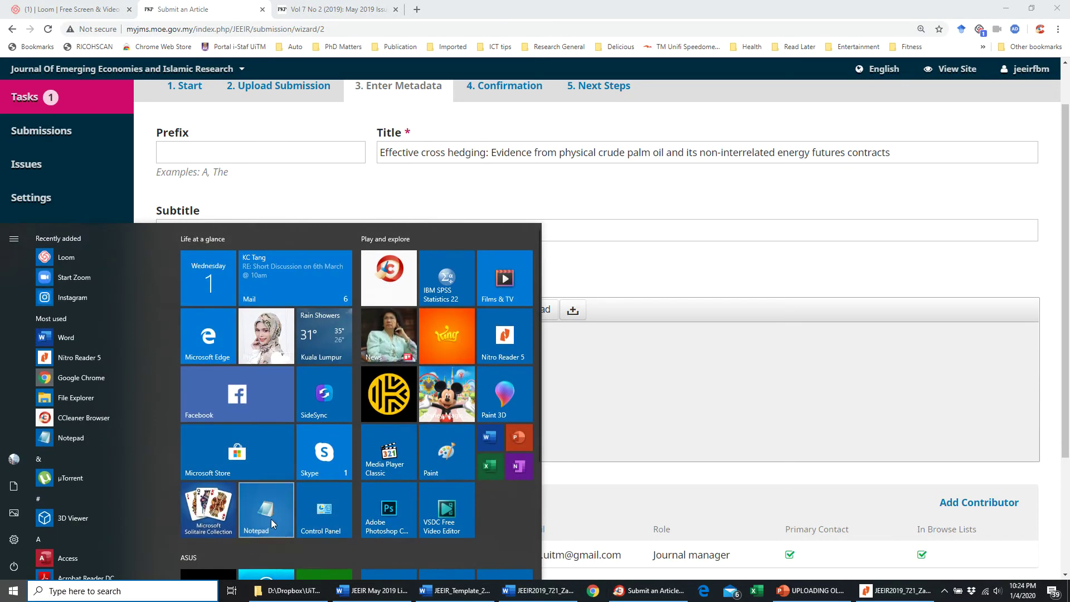
click(306, 473)
key(ctrl+v)
scroll(470, 218, up, 2)
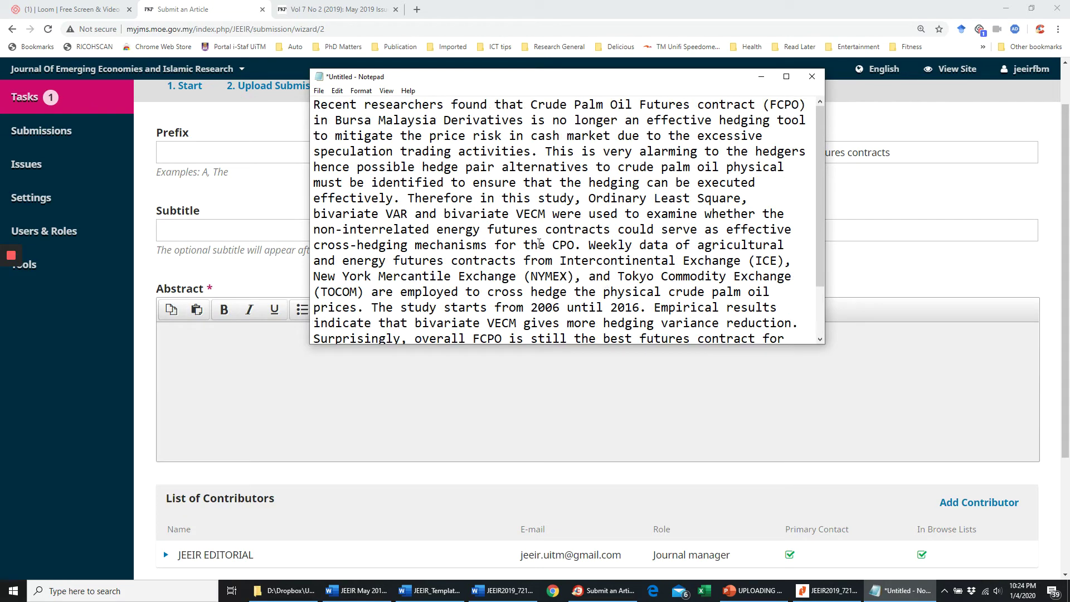
key(ctrl+a)
key(ctrl+c)
click(245, 360)
key(ctrl+v)
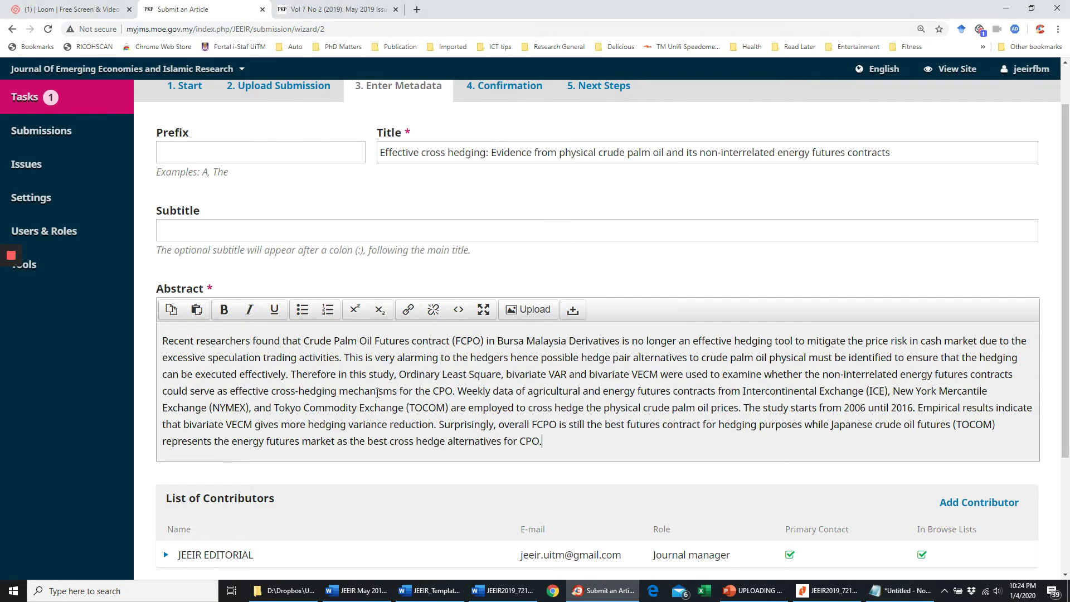
scroll(453, 403, down, 2)
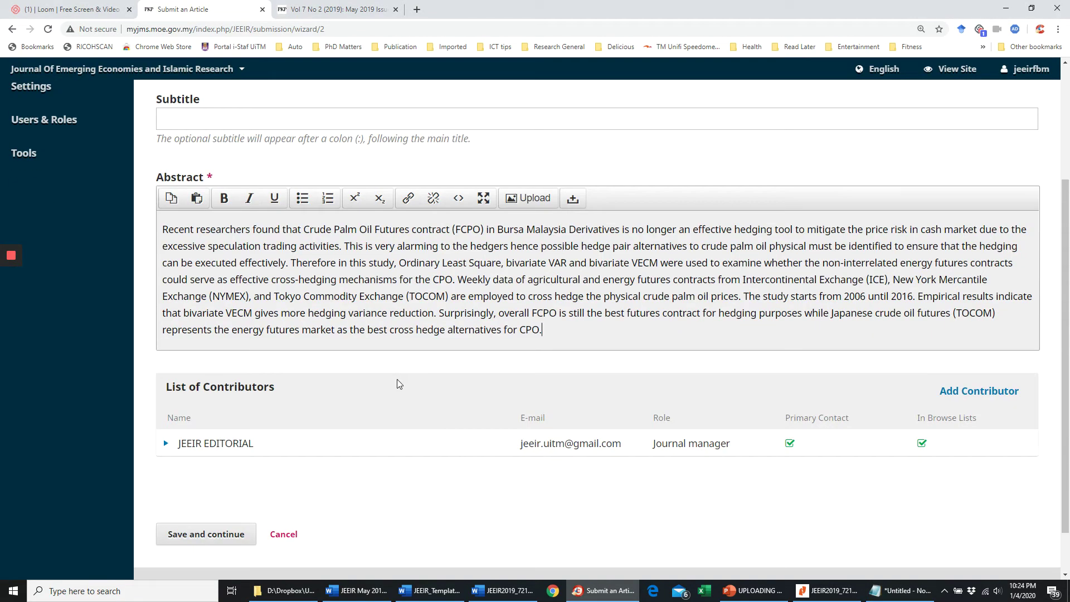
- Review the filled abstract and the existing editorial contributor entry on the metadata form
scroll(329, 304, up, 3)
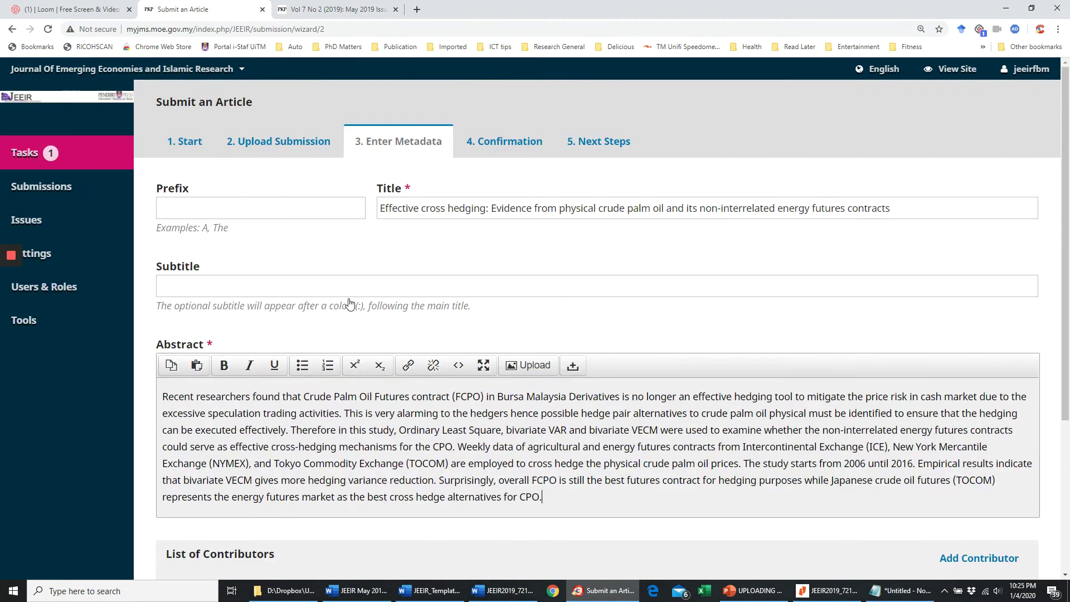
scroll(350, 303, down, 1)
scroll(350, 304, down, 3)
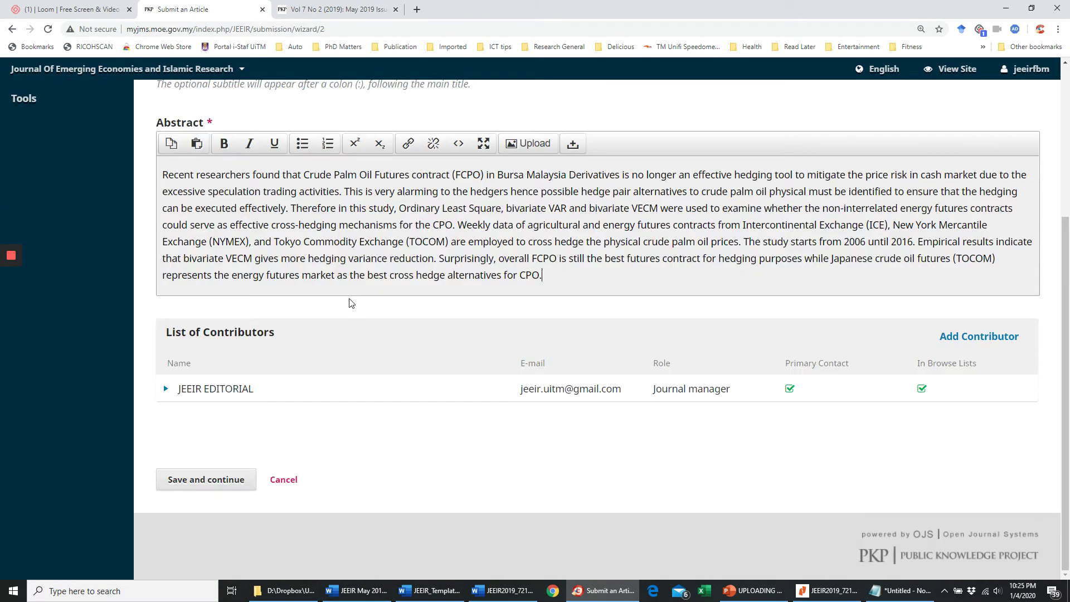
scroll(350, 302, up, 3)
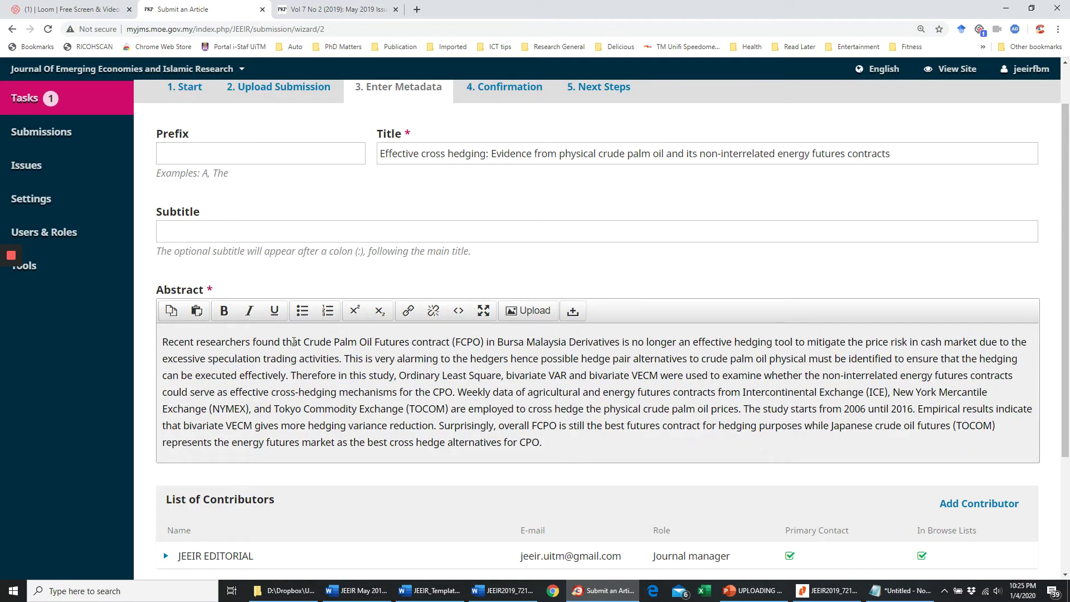
scroll(350, 351, down, 2)
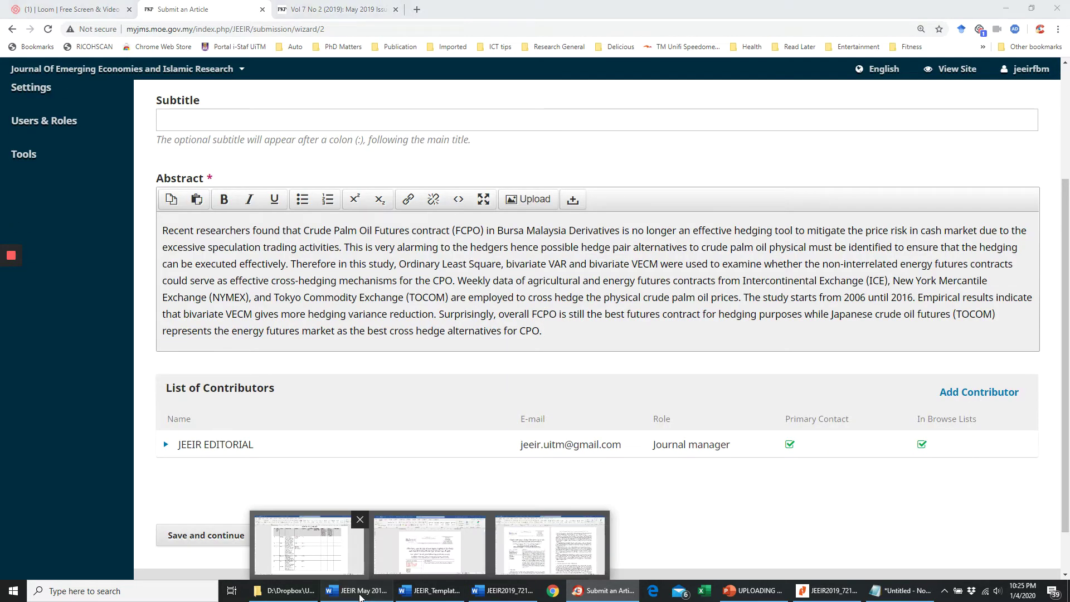
click(384, 594)
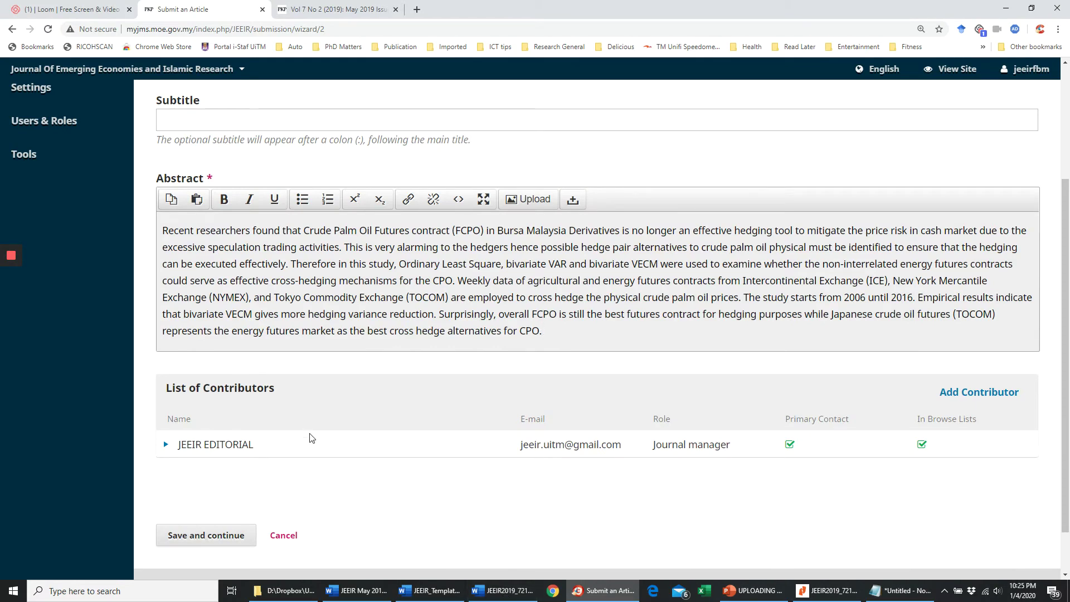
mouse_move(1029, 73)
click(166, 446)
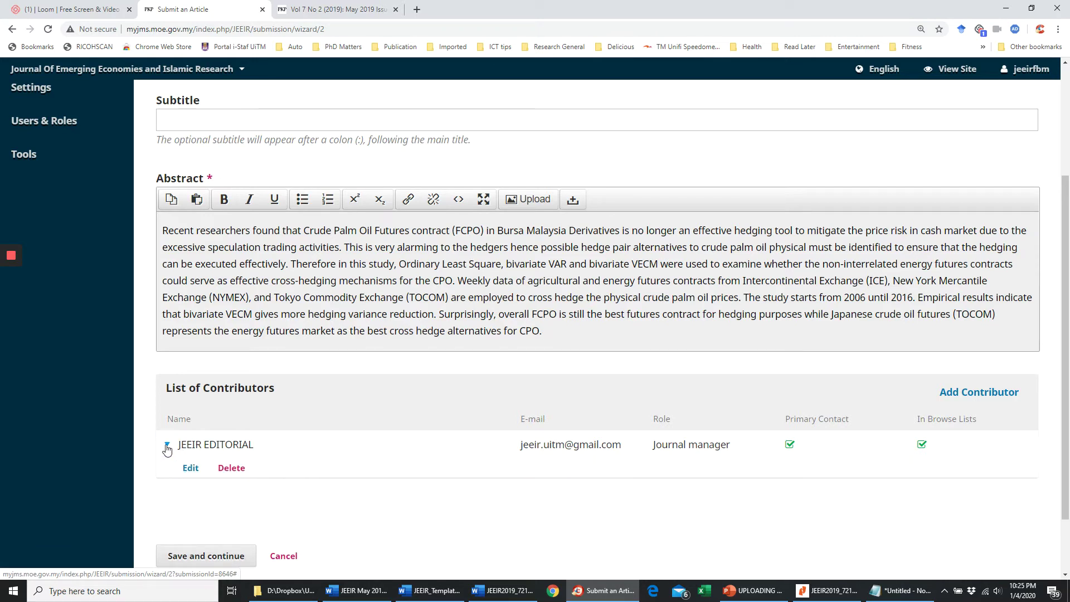
click(166, 446)
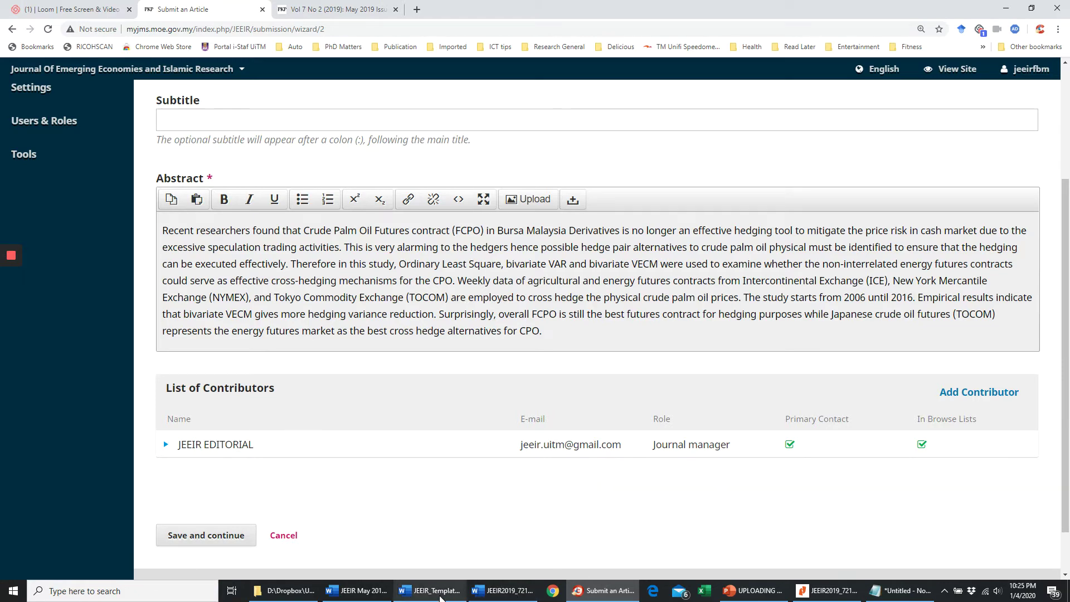
click(501, 592)
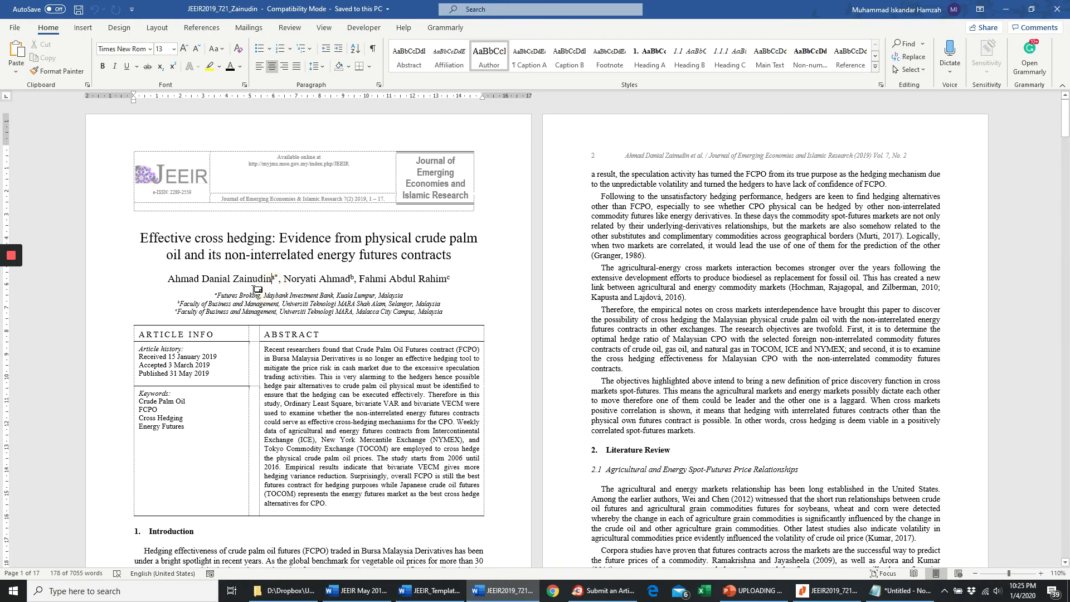
- Copy the first author's name from the article and paste it into a new contributor's First Name
ctrl+scroll(223, 292, up, 3)
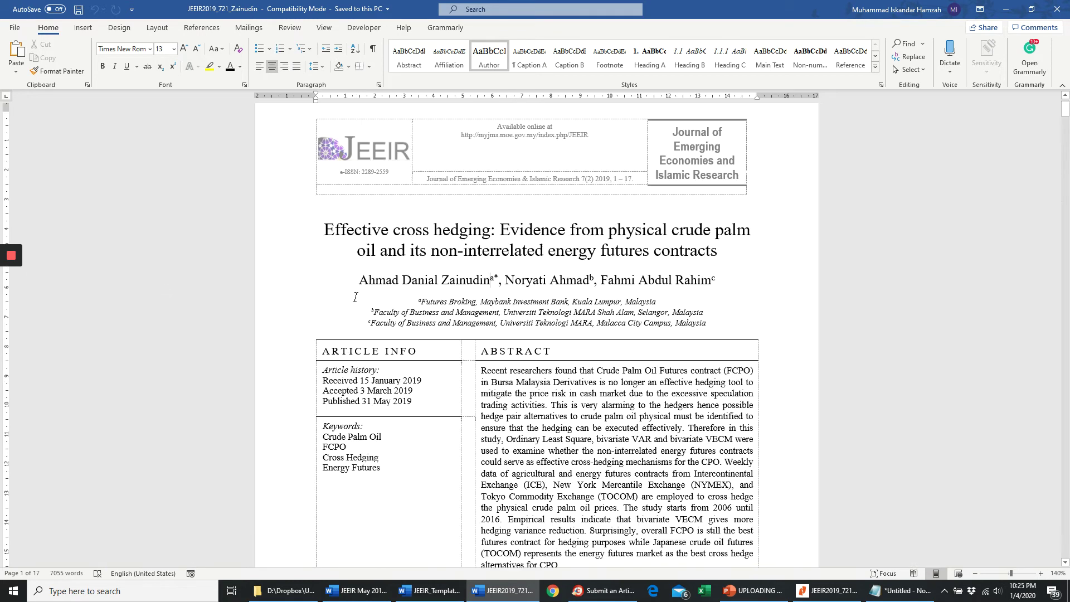
drag(362, 282, 490, 280)
key(alt+Tab)
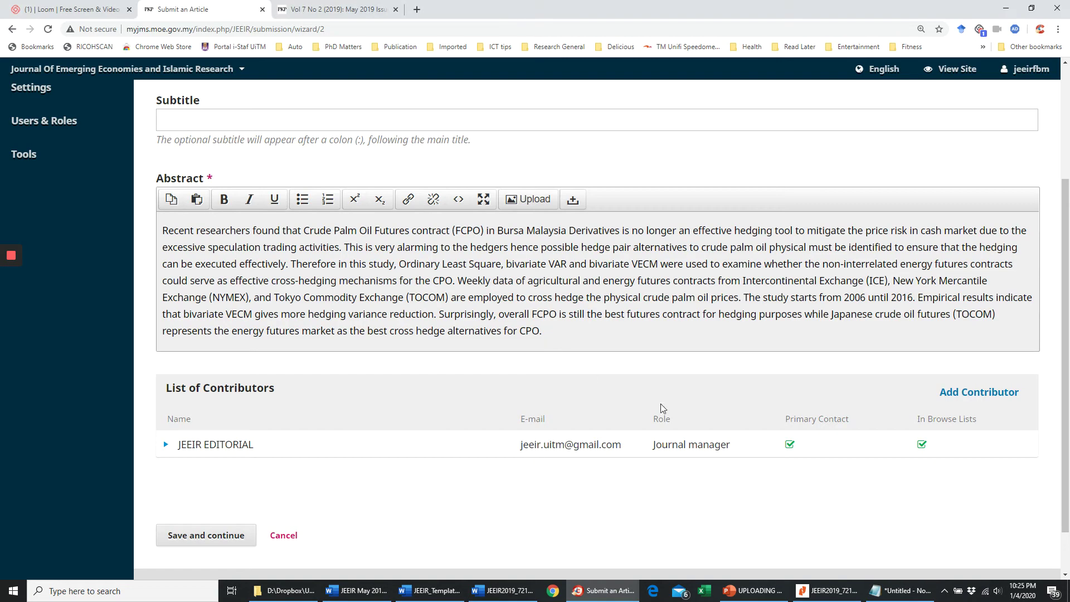
click(960, 392)
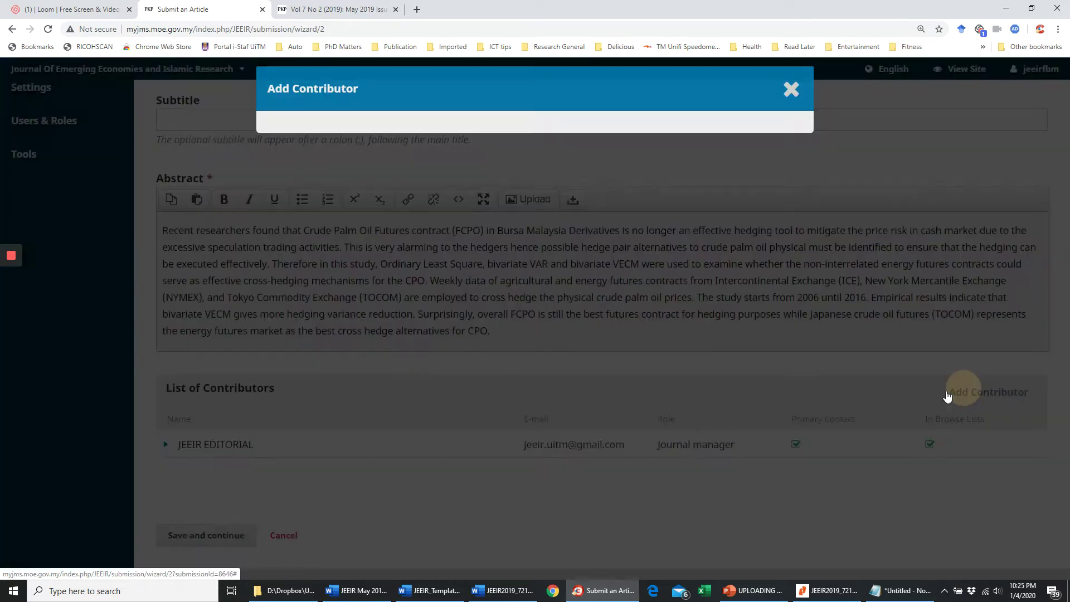
click(299, 156)
key(ctrl+v)
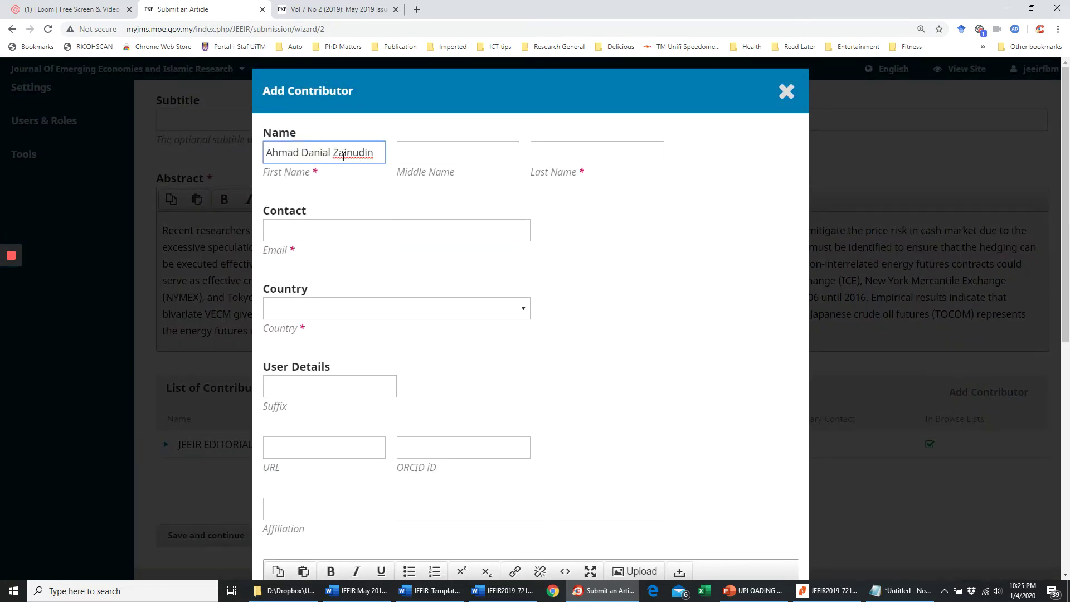
- Move the author's surname from First Name into the Last Name field
drag(332, 157, 384, 155)
key(ctrl+x)
click(554, 156)
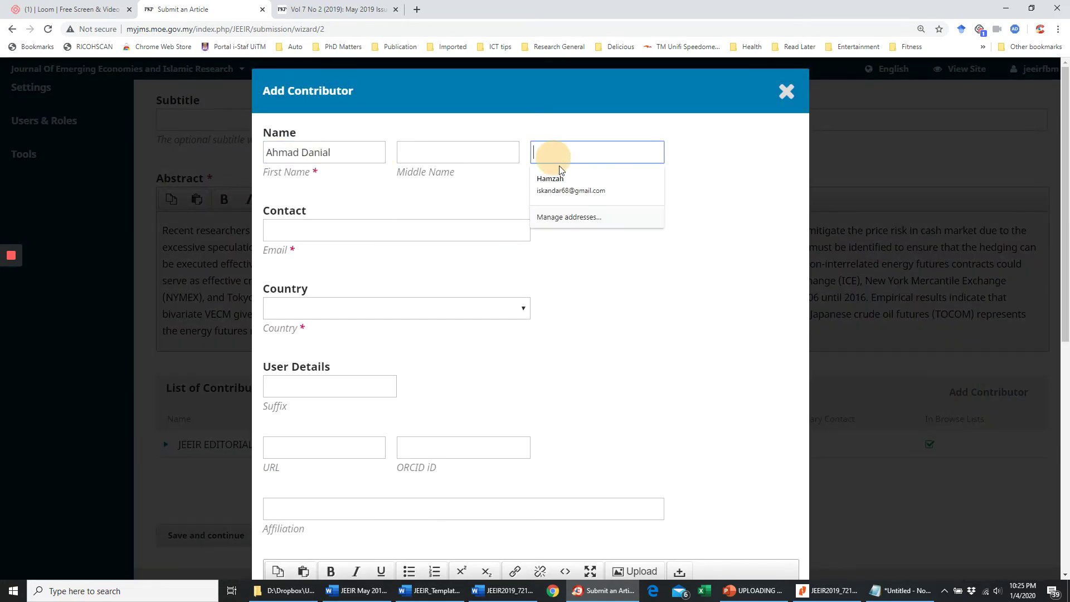
key(ctrl+v)
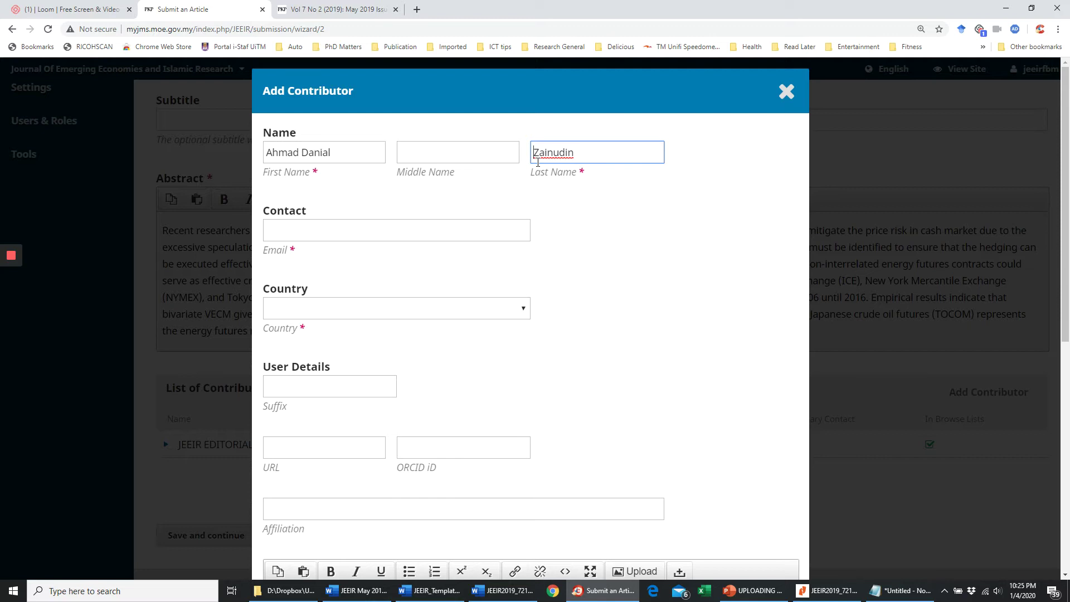
click(437, 150)
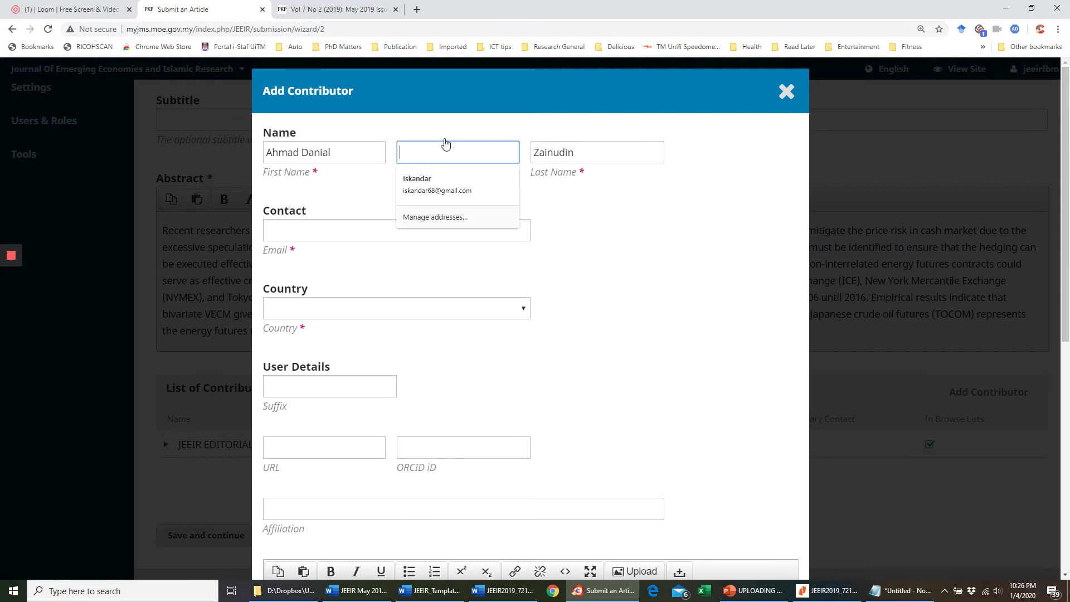
click(739, 211)
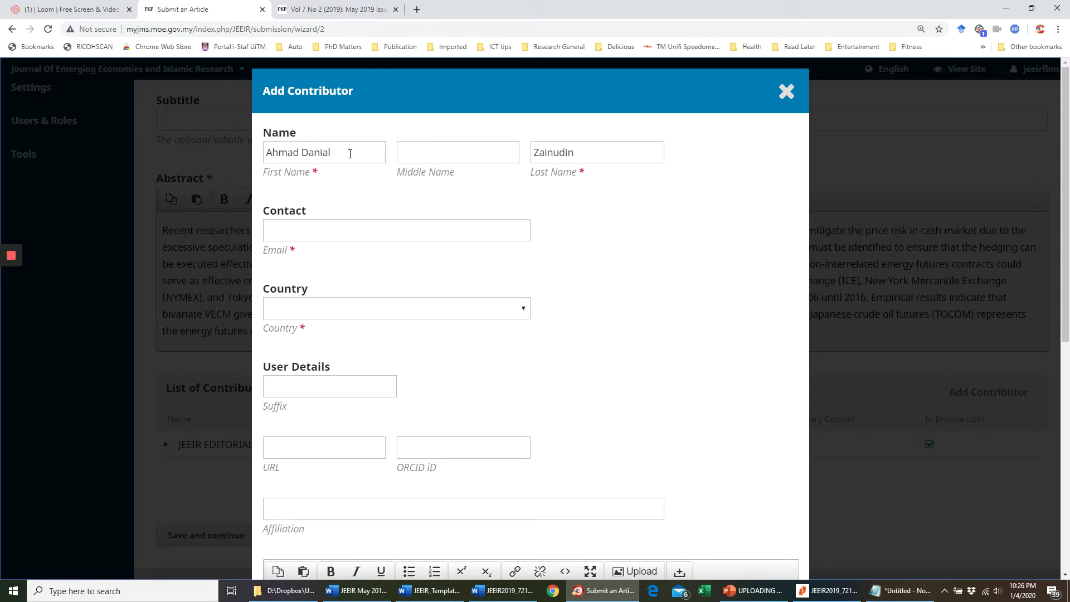
- Copy the corresponding author's e-mail from the Word article and paste it into Email
click(319, 152)
click(537, 152)
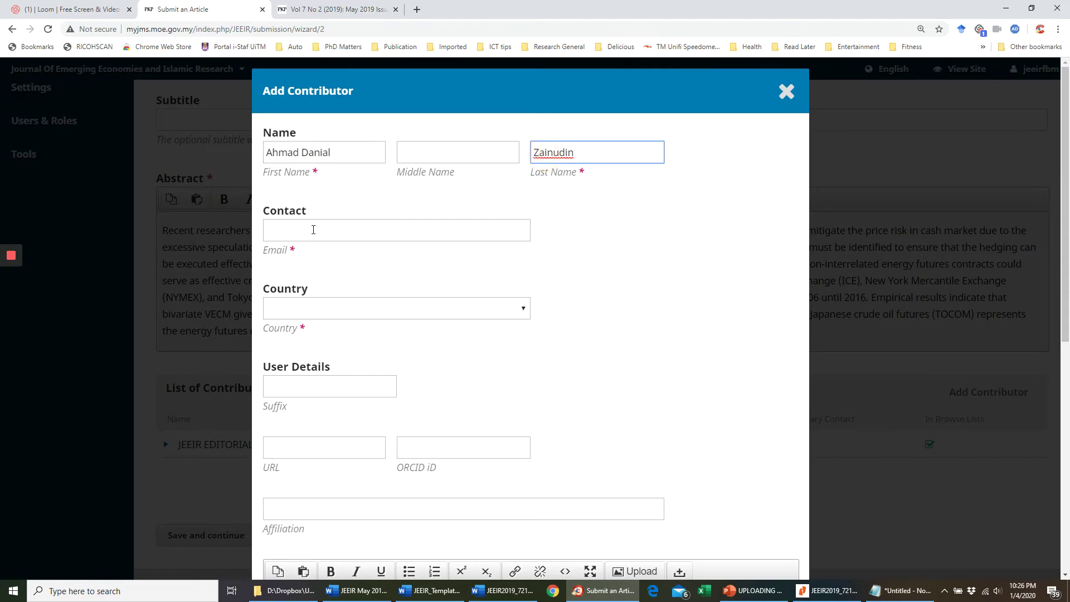
click(312, 231)
click(503, 591)
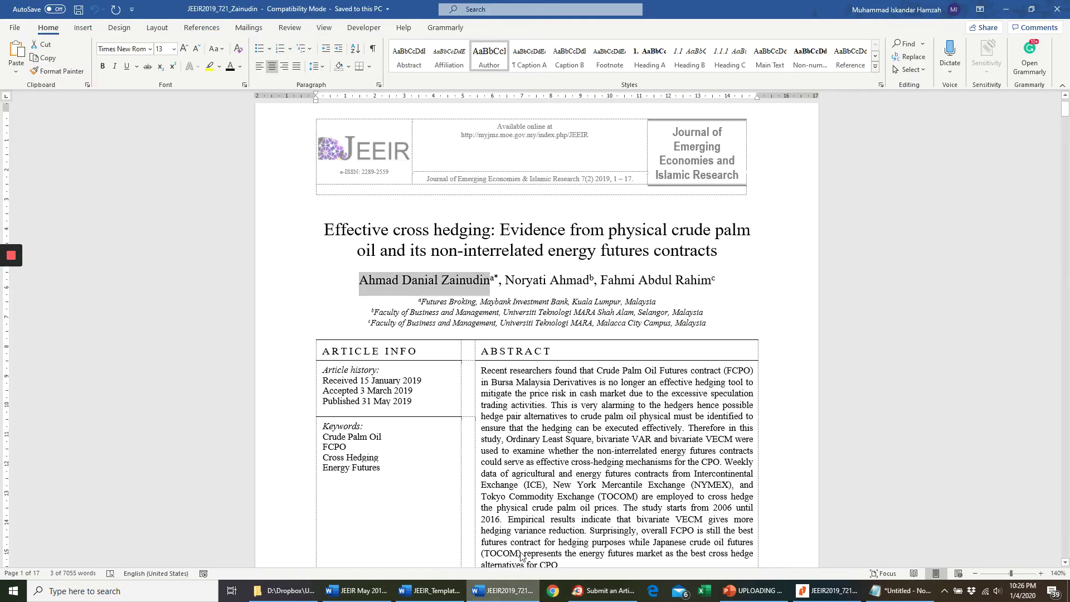
scroll(560, 396, down, 3)
drag(582, 385, 466, 390)
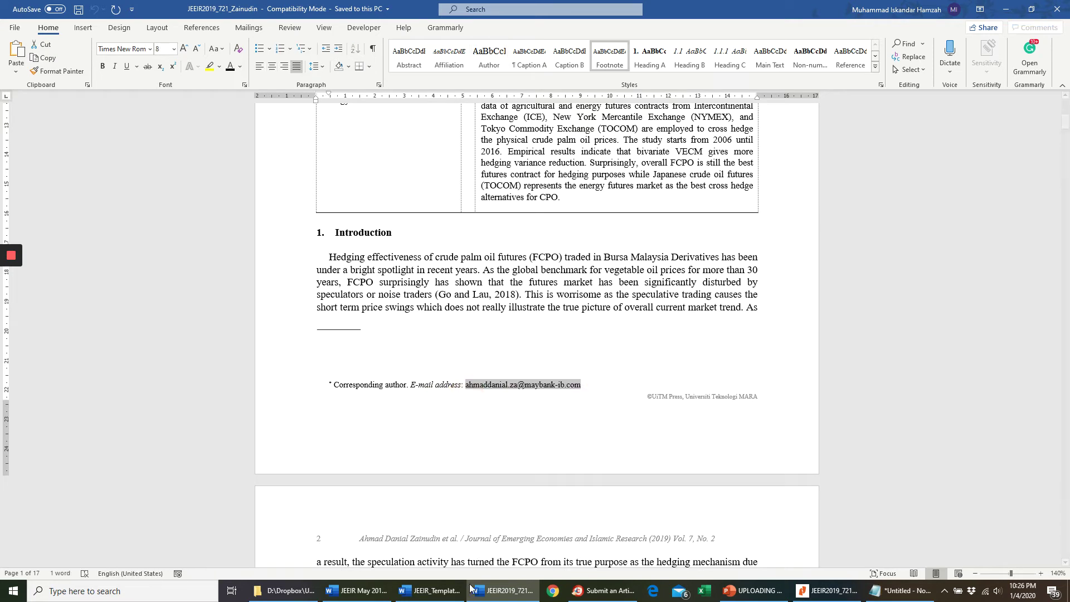
click(602, 591)
click(320, 231)
key(ctrl+v)
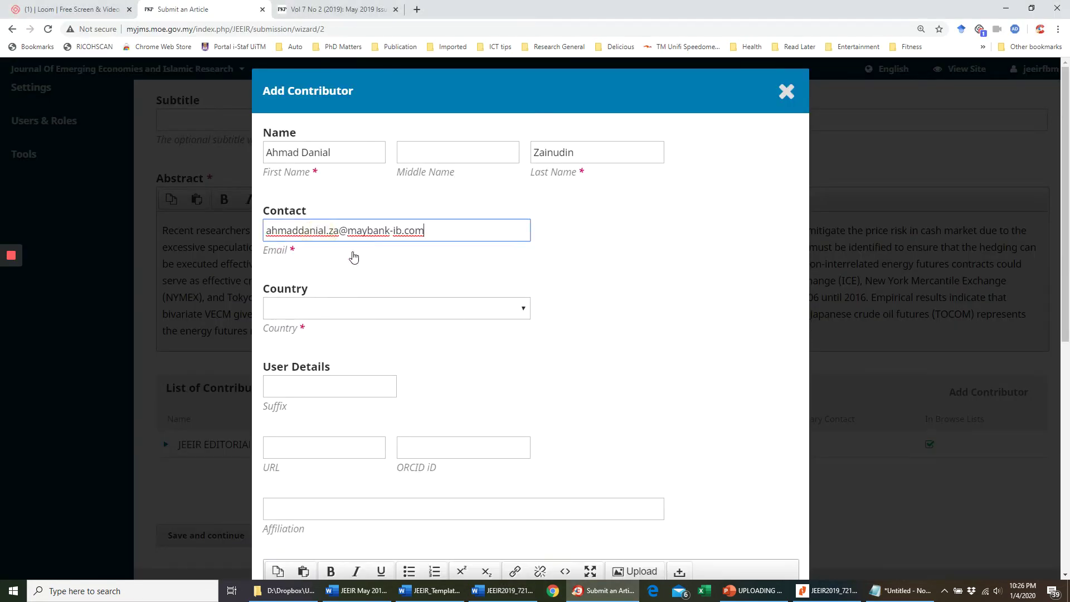
- Choose Malaysia as the contributor's country
click(320, 309)
scroll(372, 224, down, 20)
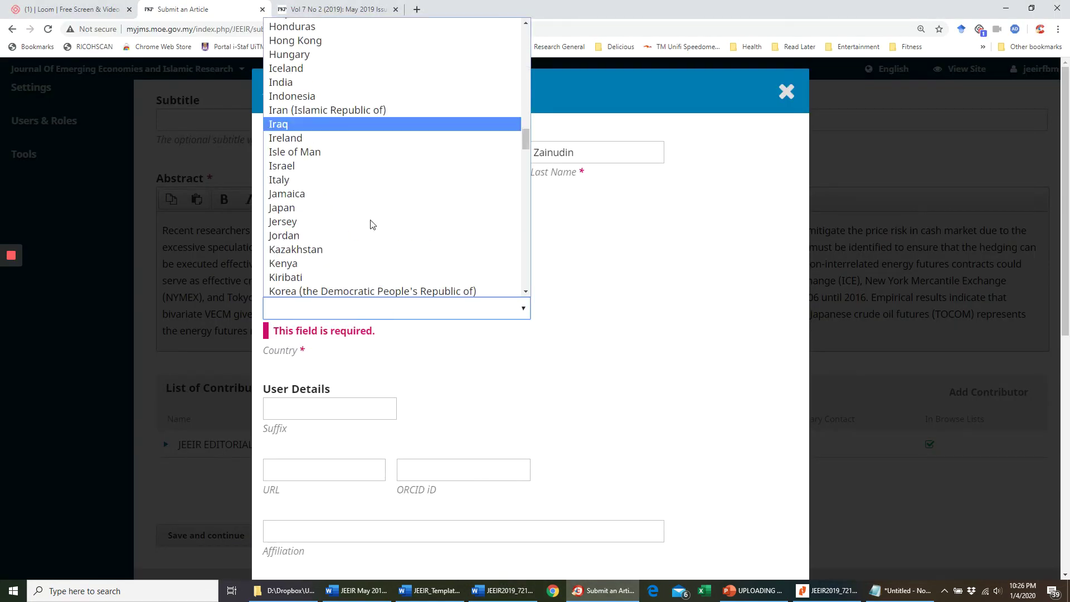
click(376, 214)
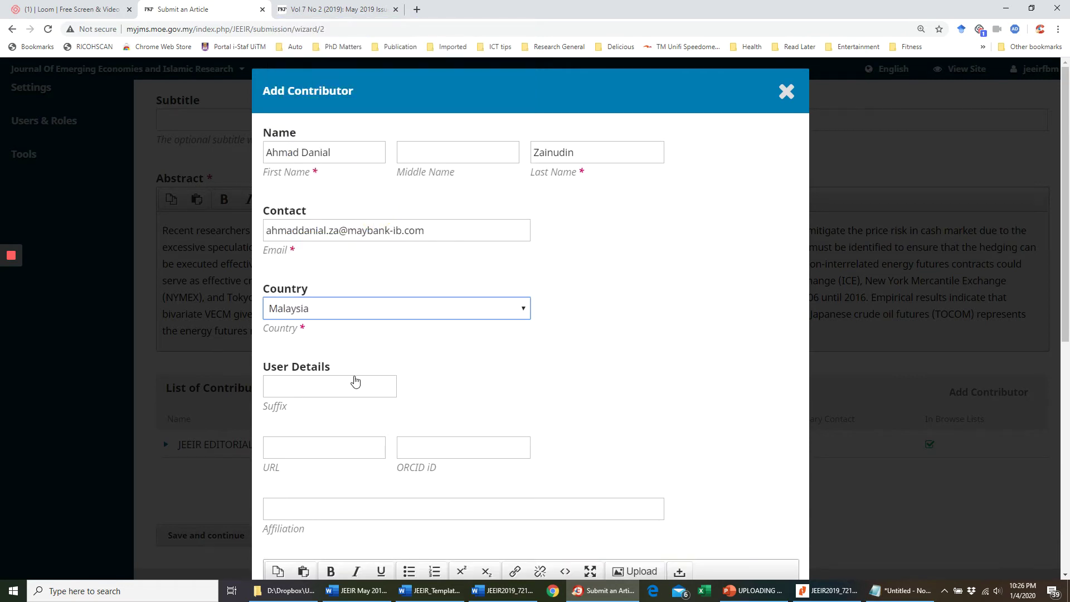
scroll(346, 352, down, 4)
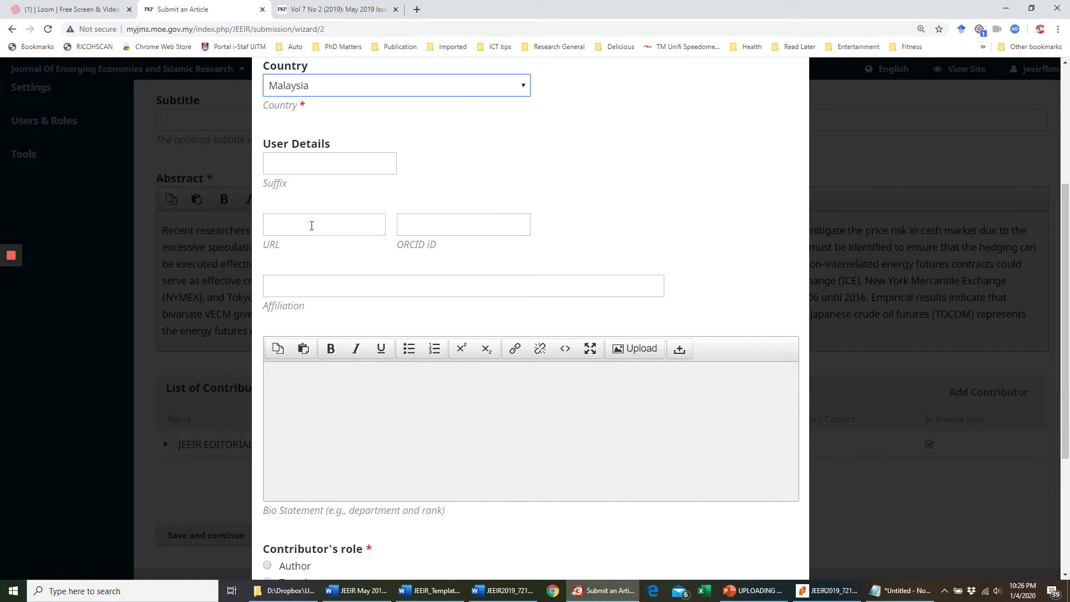
click(312, 225)
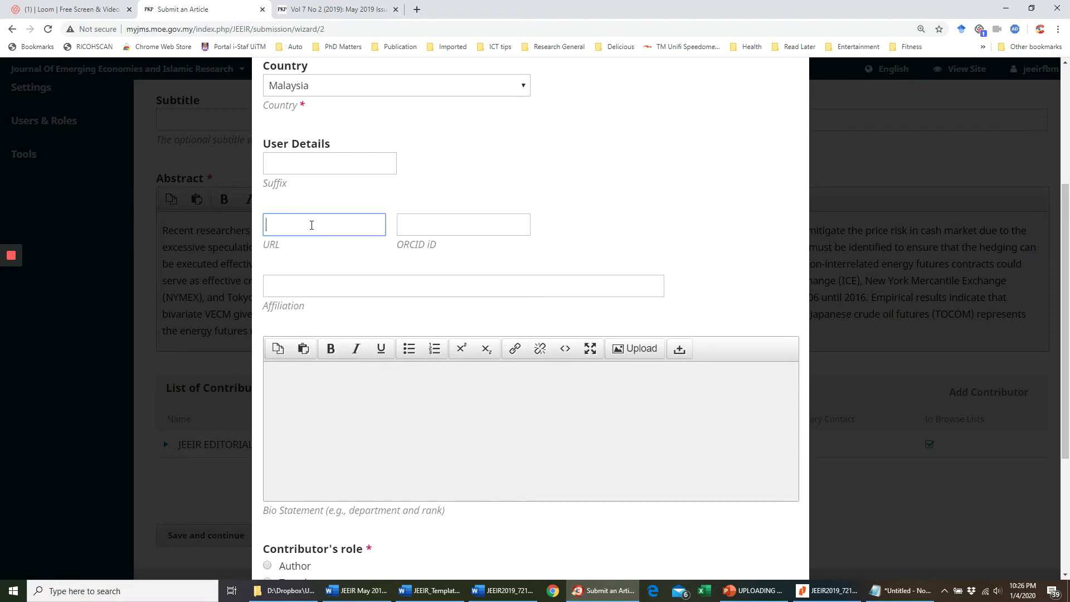
- Set affiliation to 'Maybank Investment Bank, Malaysia' (city removed) and give the contributor the Author role
click(298, 289)
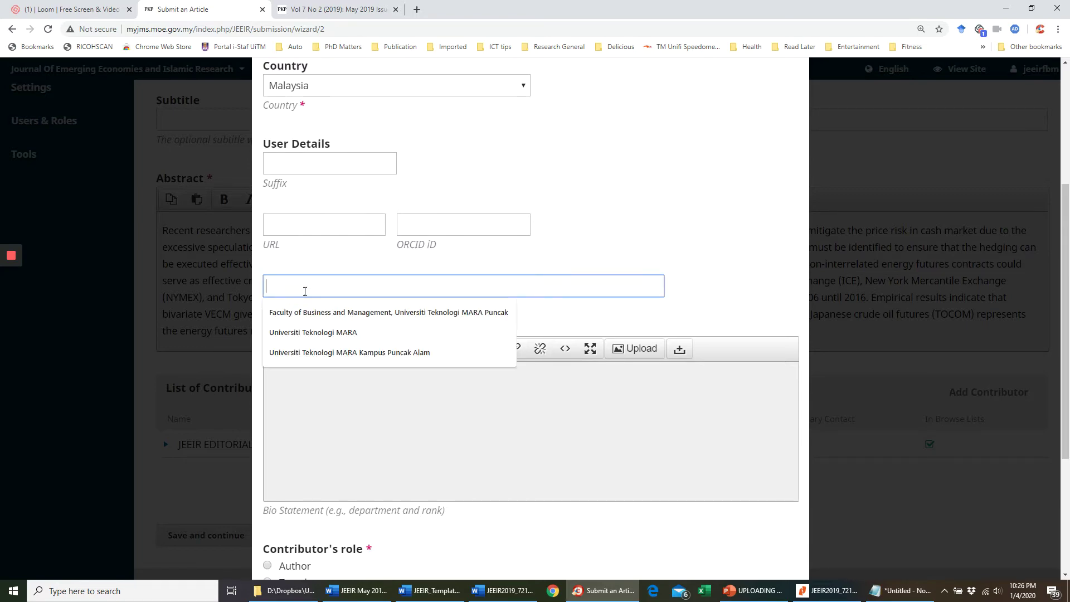
key(alt+Tab)
scroll(523, 308, up, 10)
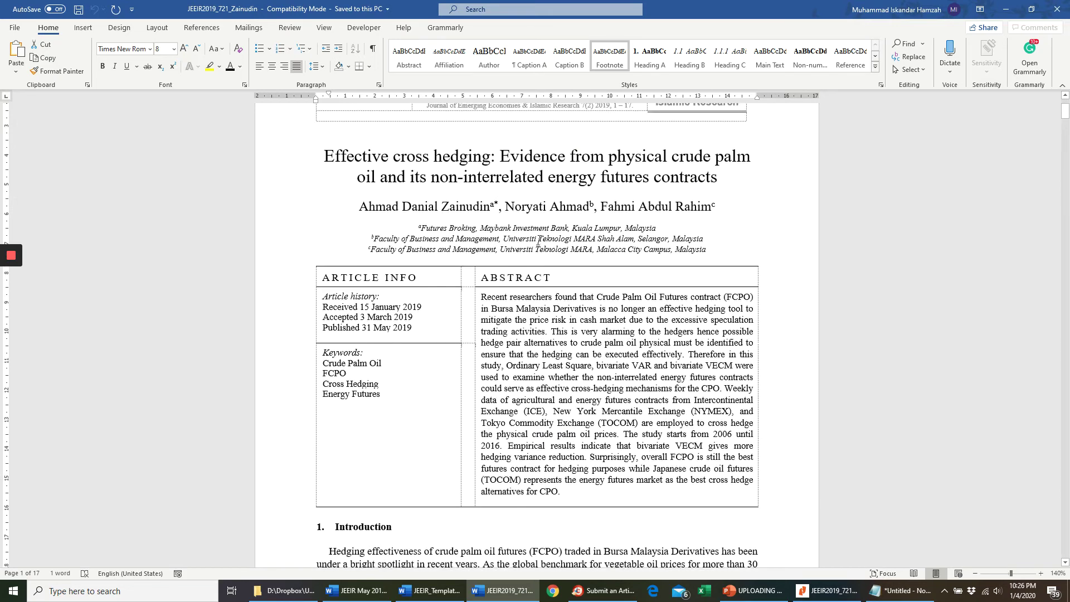
click(551, 228)
drag(651, 229, 424, 229)
key(ctrl+c)
key(alt+Tab)
click(332, 295)
key(ctrl+v)
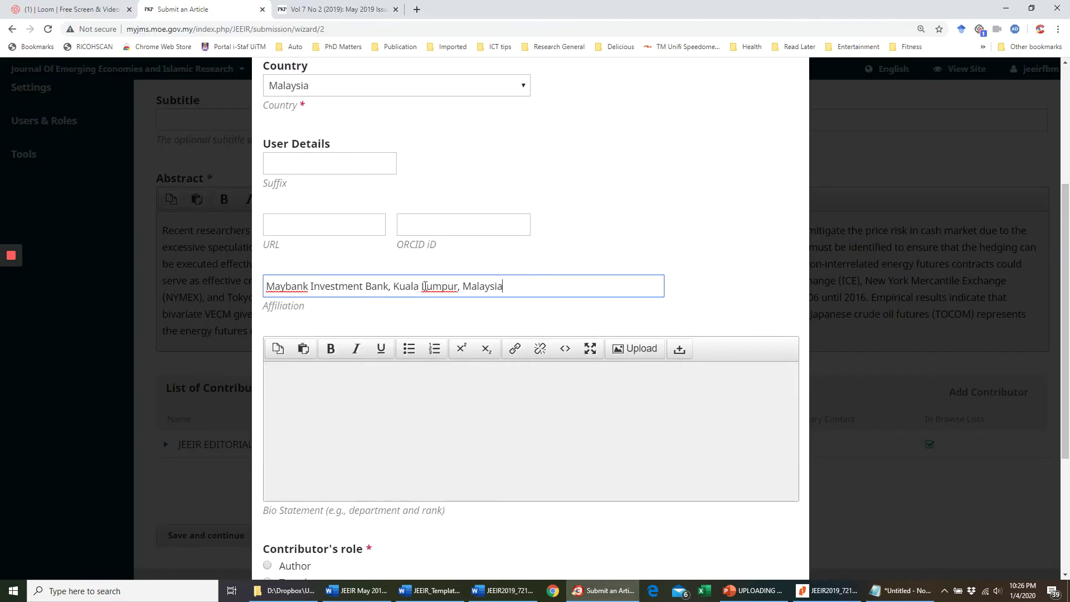
drag(394, 289, 461, 286)
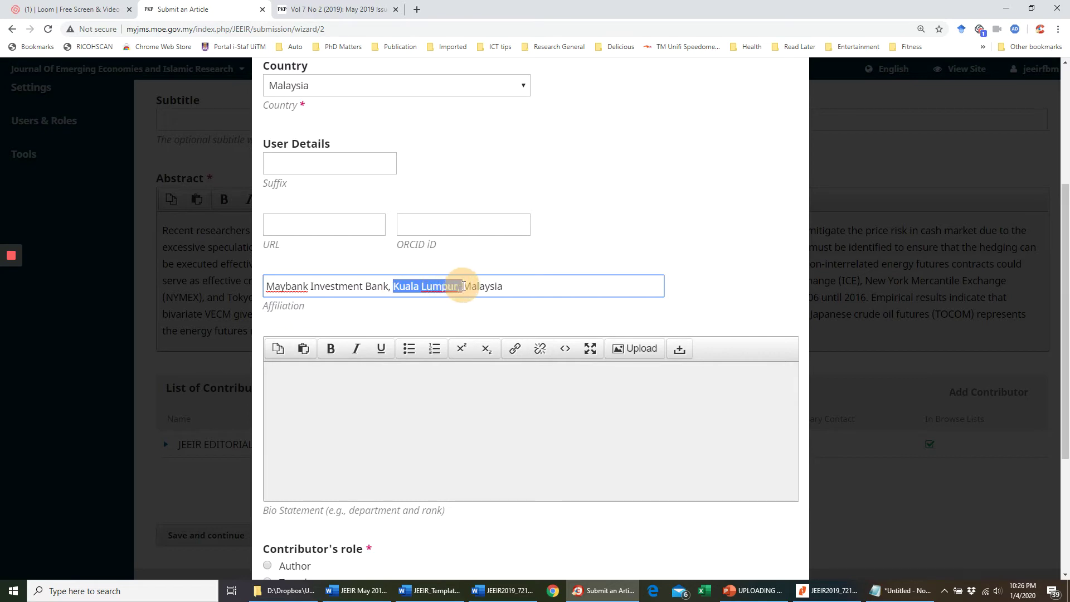
key(BackSpace)
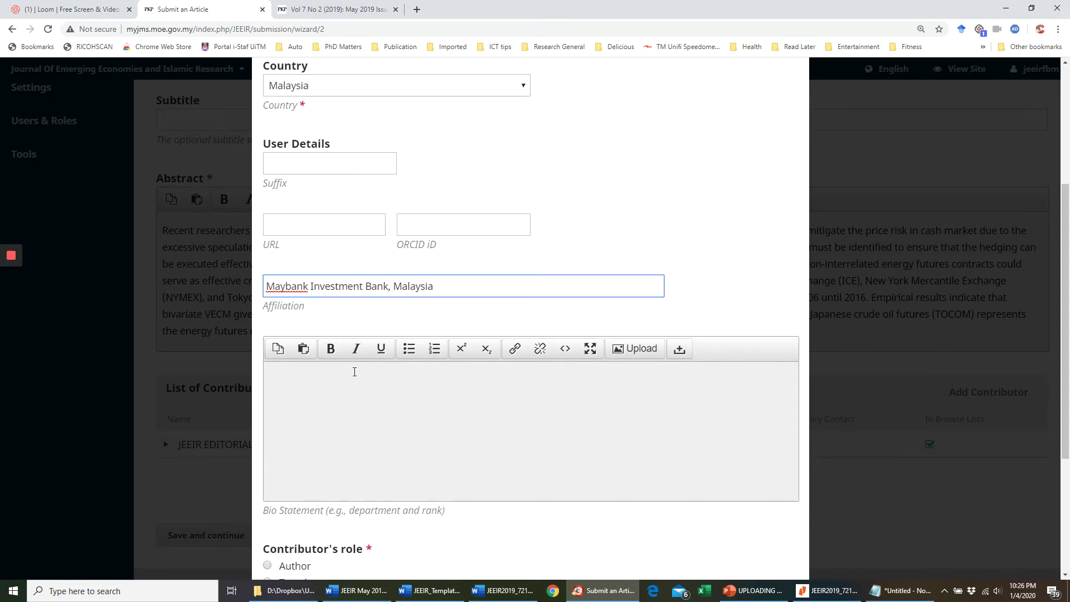
scroll(356, 370, down, 2)
click(267, 454)
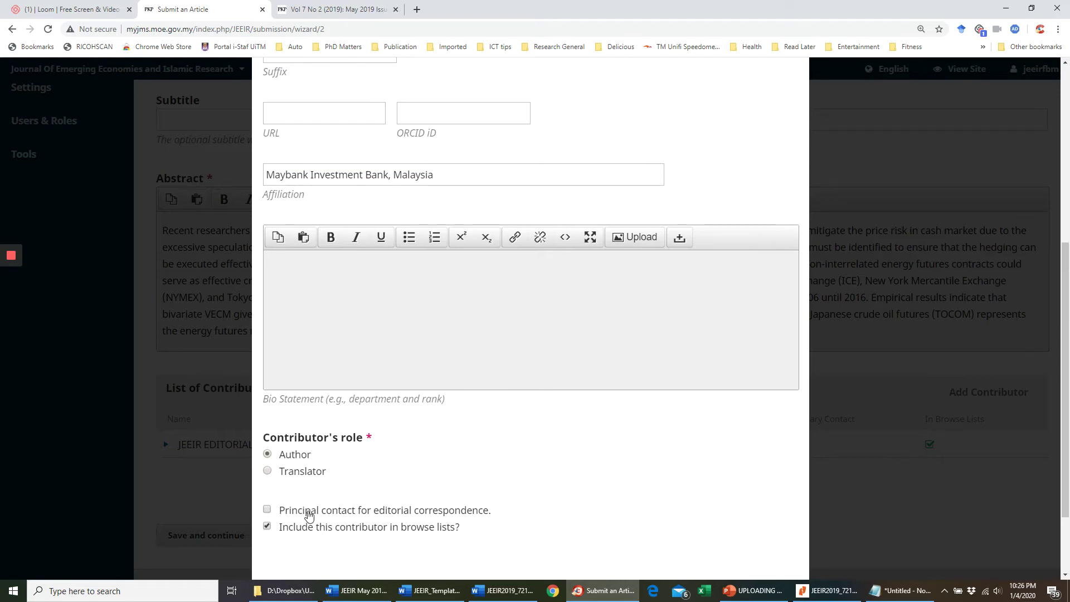
- Check in the Word article which author is the corresponding author
key(alt+Tab)
click(492, 206)
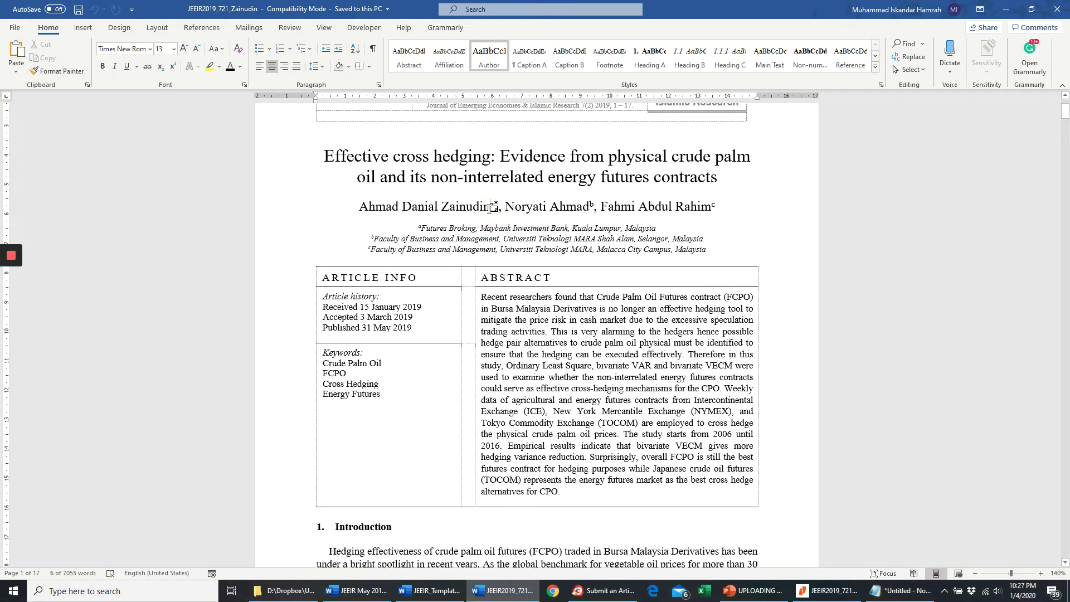
scroll(461, 305, down, 3)
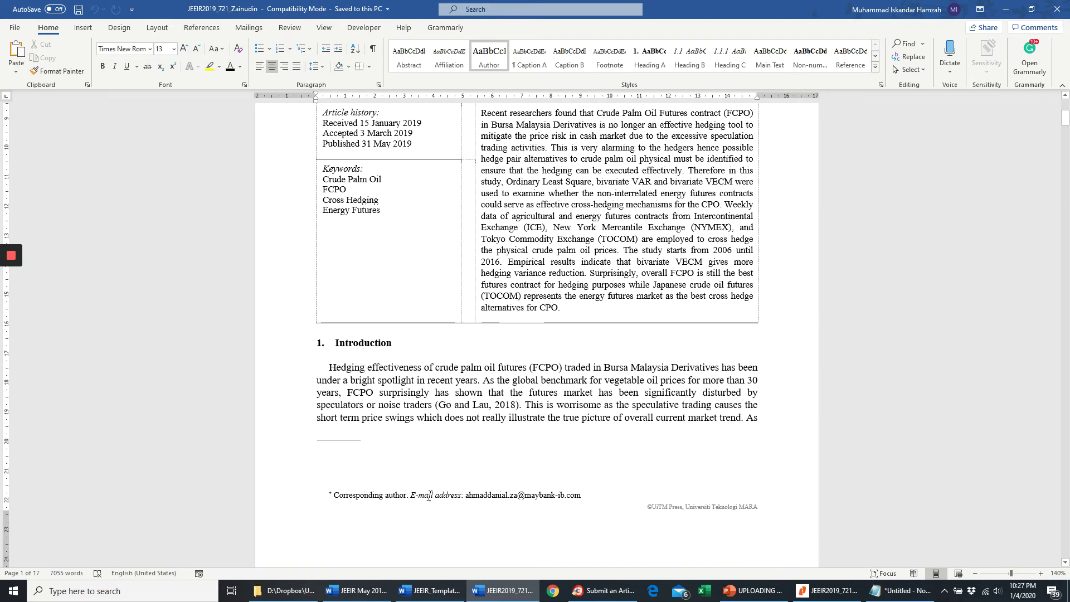
key(alt+Tab)
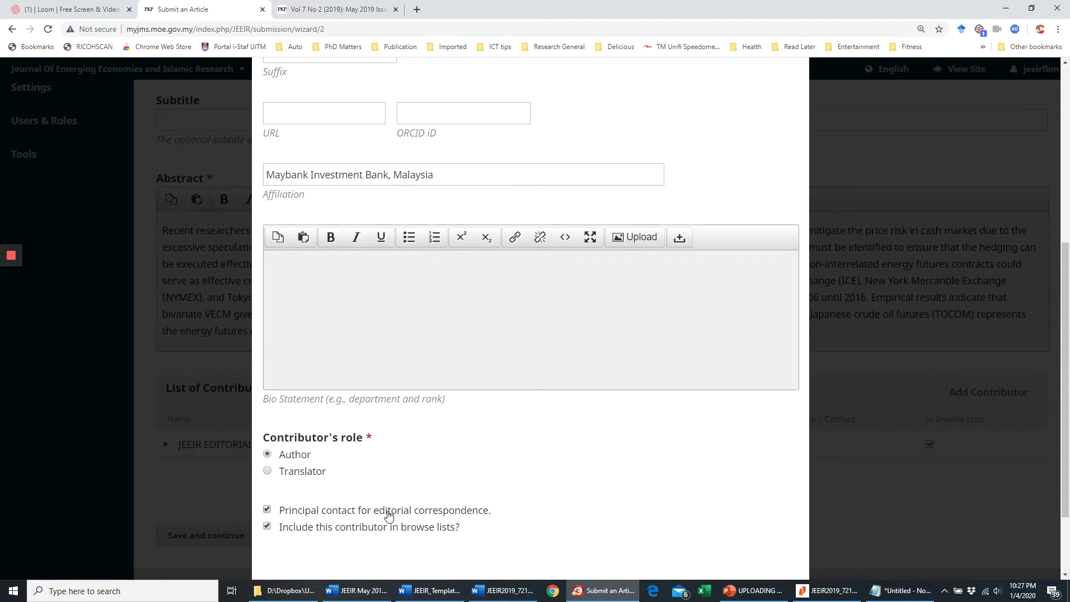
- Delete the JEEIR EDITORIAL contributor and confirm its removal
scroll(474, 485, down, 2)
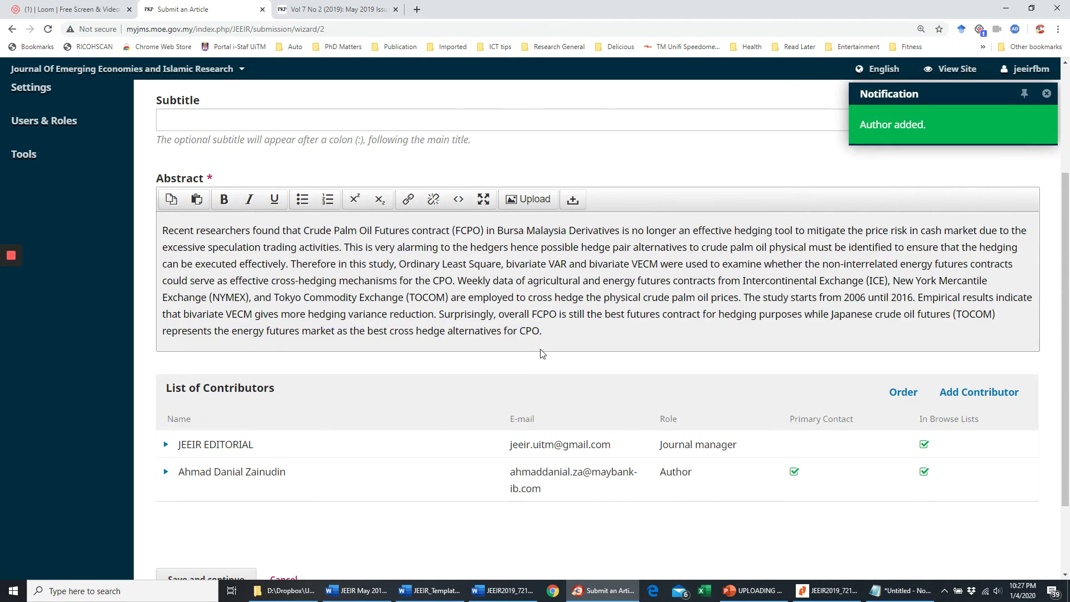
click(165, 444)
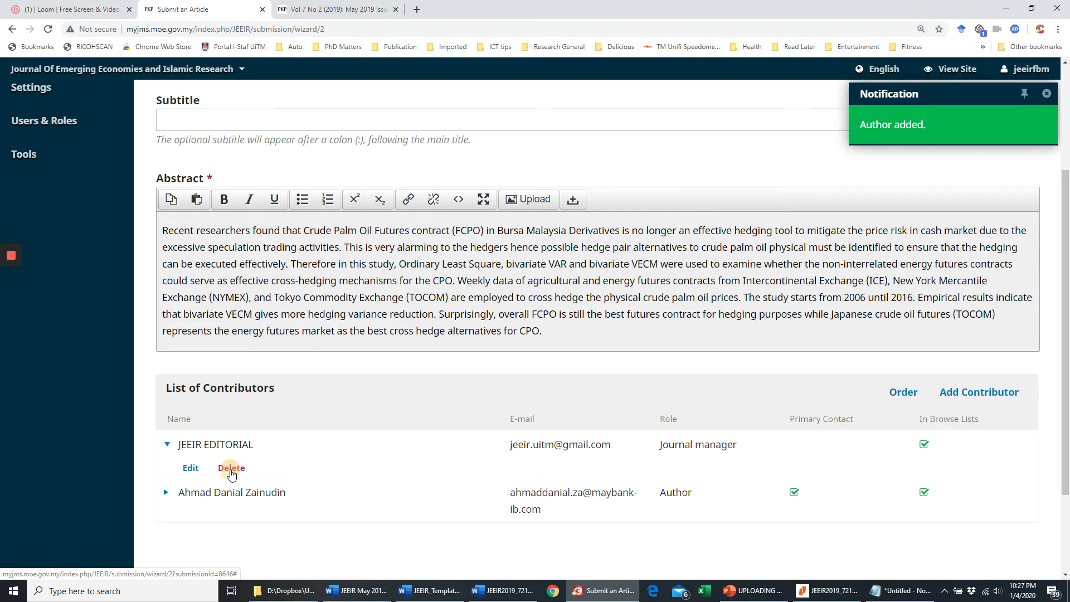
click(232, 469)
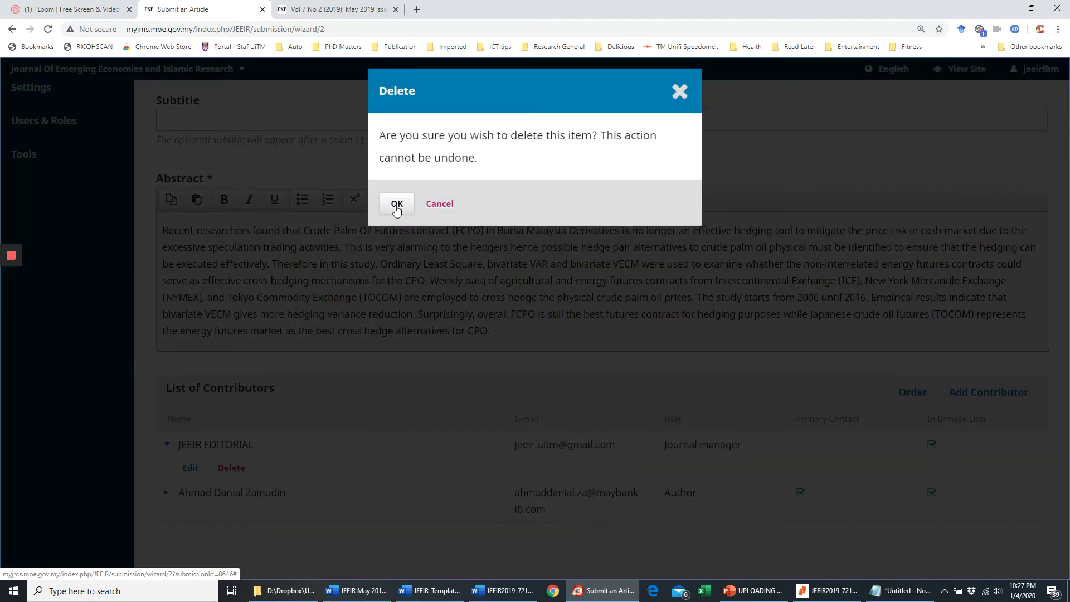
click(396, 205)
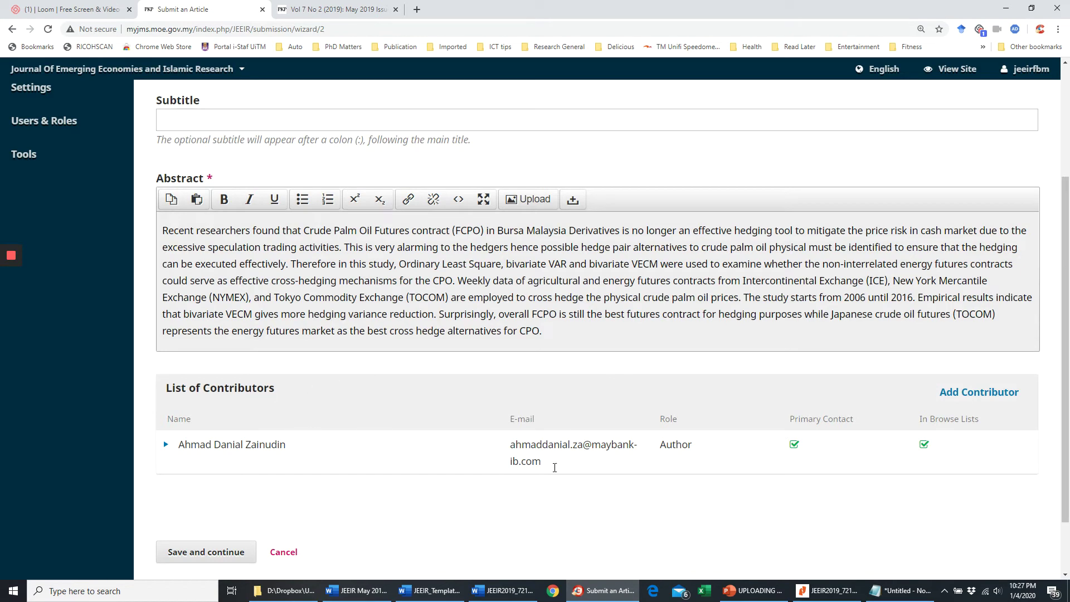
- Add a new contributor with the second author's name split into First and Last Name
click(962, 397)
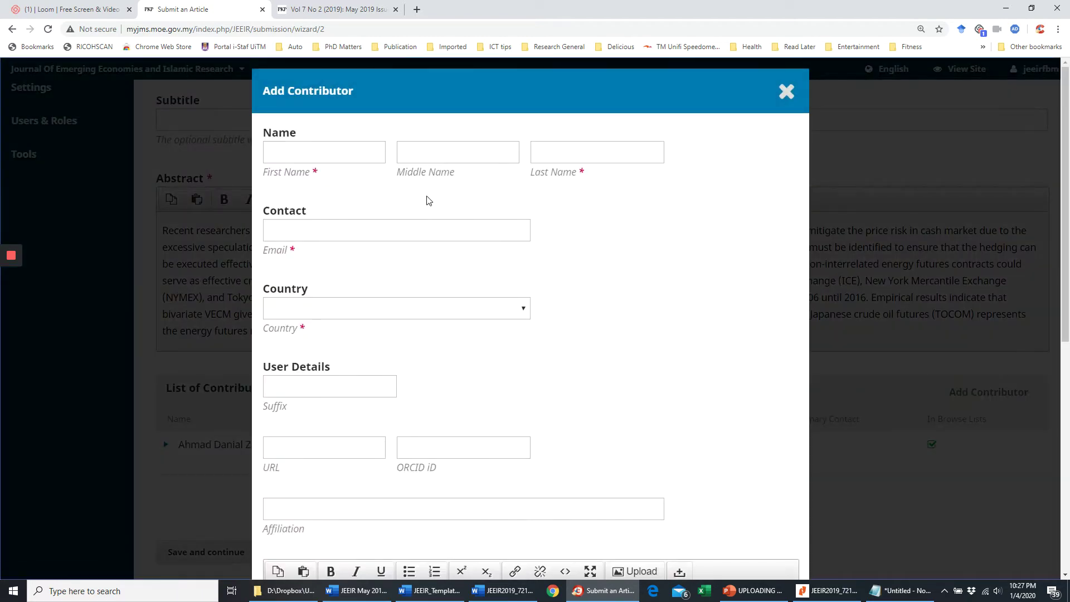
key(alt+Tab)
scroll(433, 205, up, 4)
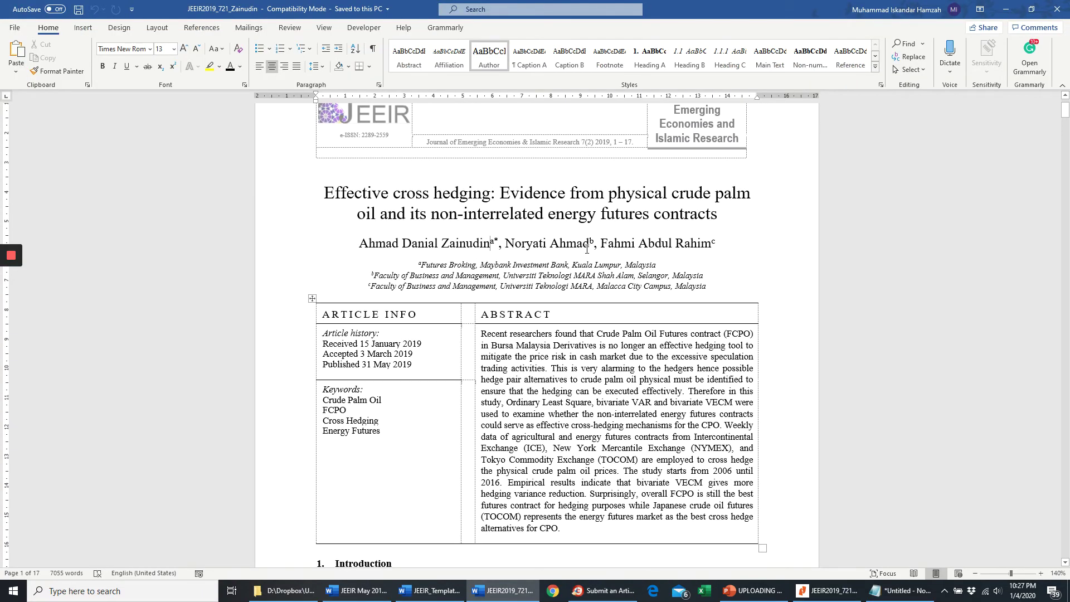
drag(587, 249, 503, 244)
key(alt+Tab)
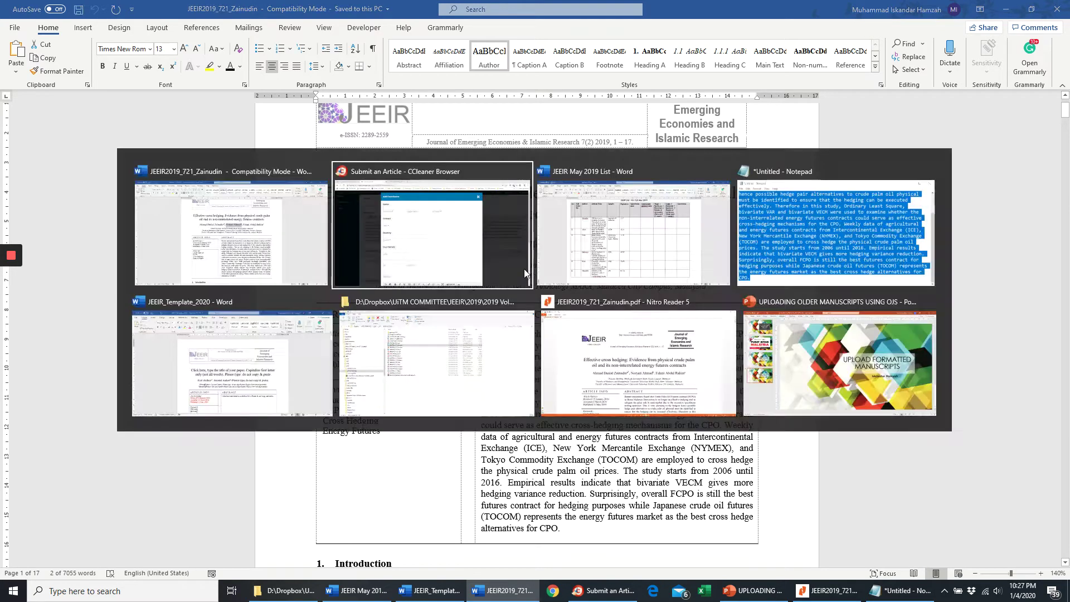
click(329, 153)
key(ctrl+v)
mouse_move(350, 156)
mouse_down()
mouse_move(304, 152)
mouse_move(358, 155)
mouse_up()
key(ctrl+x)
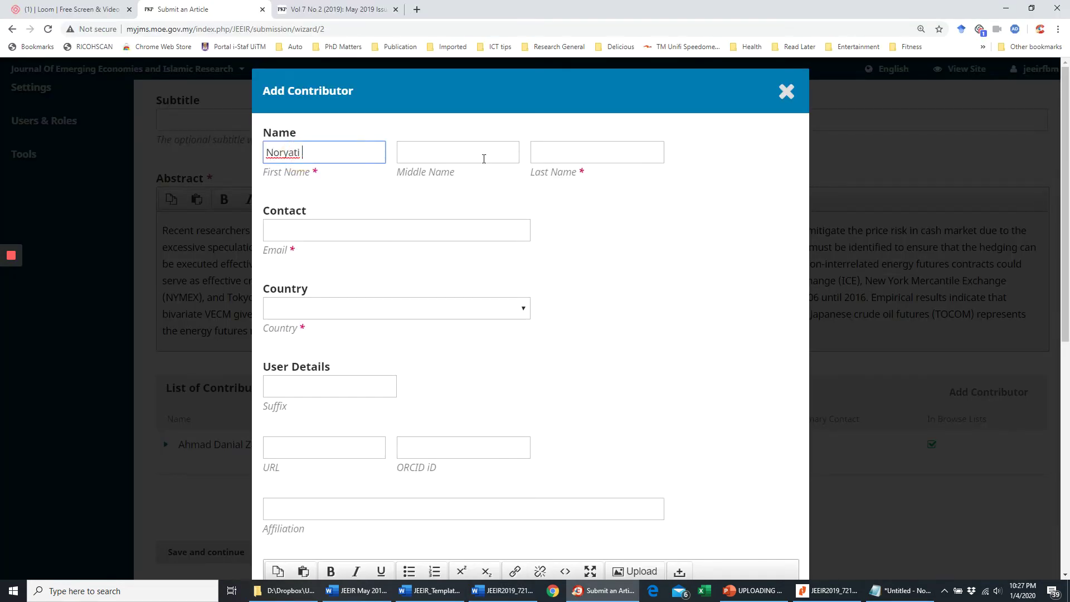
click(553, 161)
key(ctrl+v)
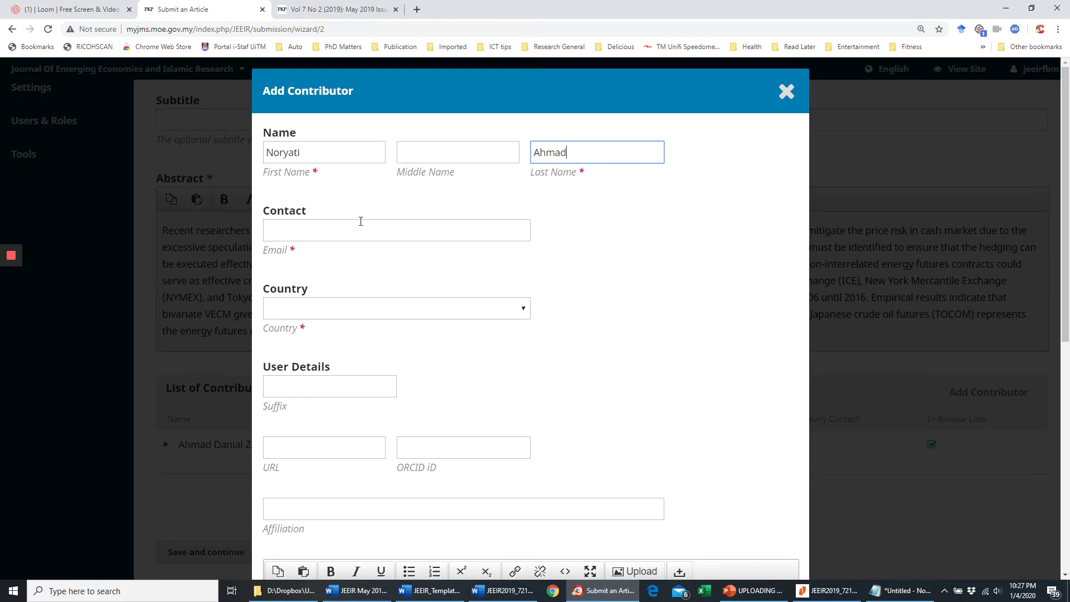
- Enter the second author's UiTM e-mail address
click(360, 222)
key(alt+Tab)
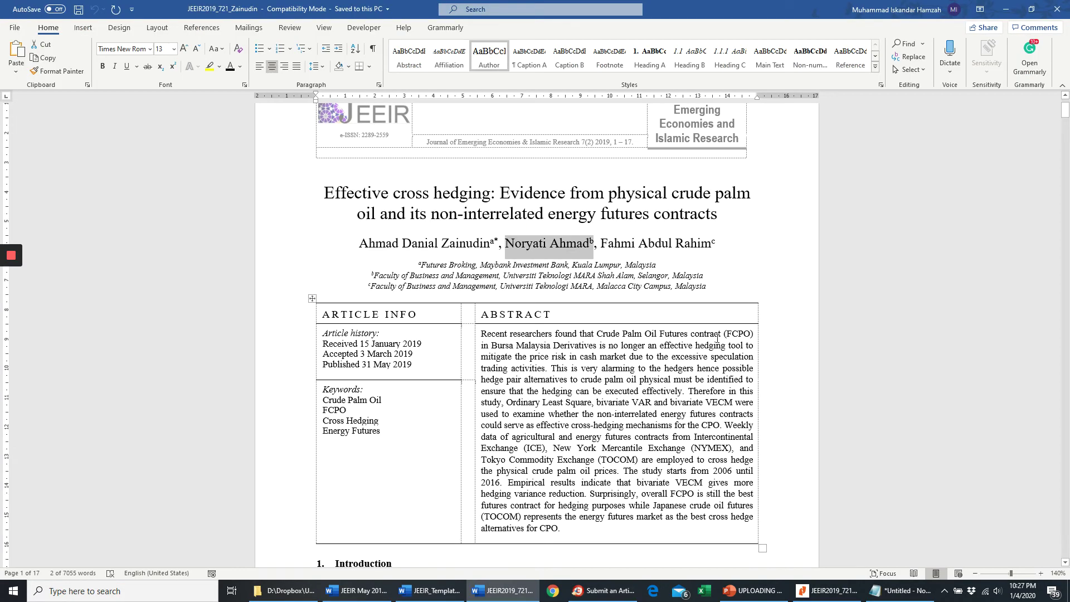
key(alt+Tab)
click(307, 228)
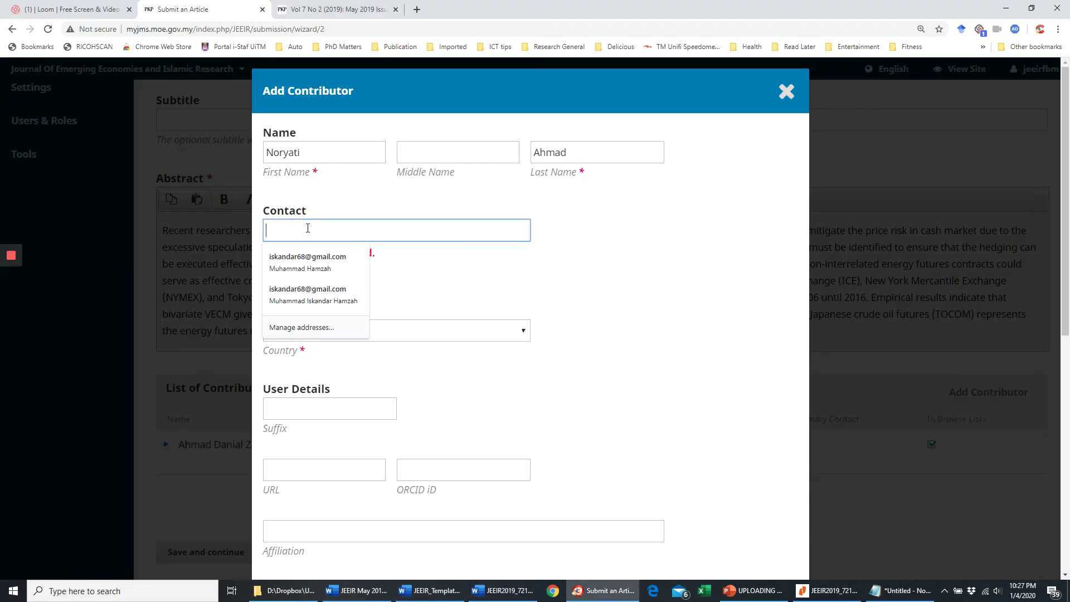
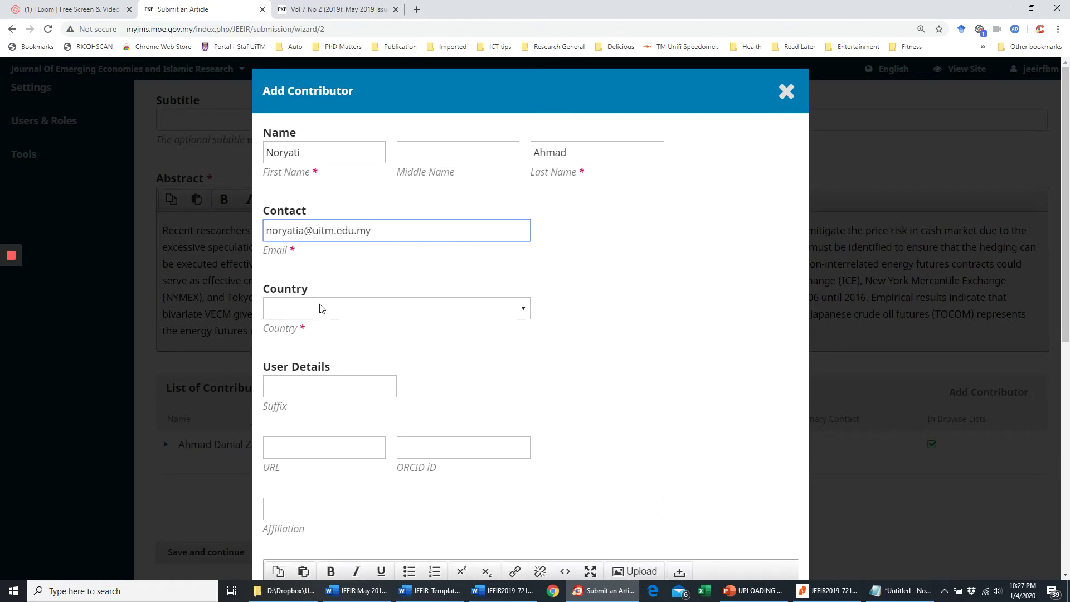
- Set country Malaysia, affiliation Universiti Teknologi MARA and the Author role, then save the contributor
click(321, 308)
scroll(347, 239, down, 20)
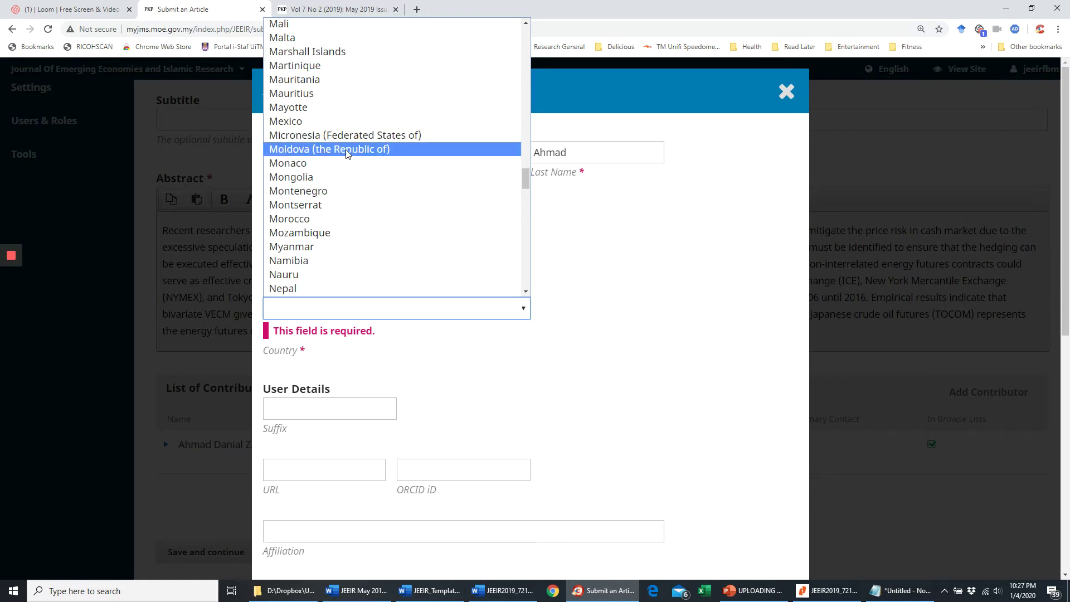
scroll(343, 146, up, 2)
click(344, 107)
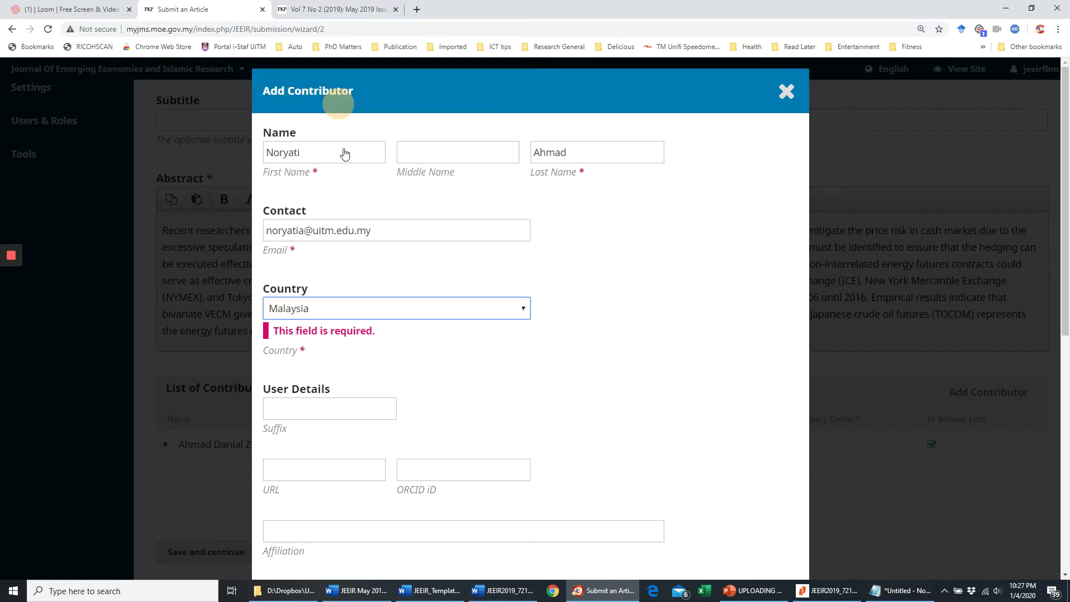
scroll(336, 412, down, 3)
click(320, 344)
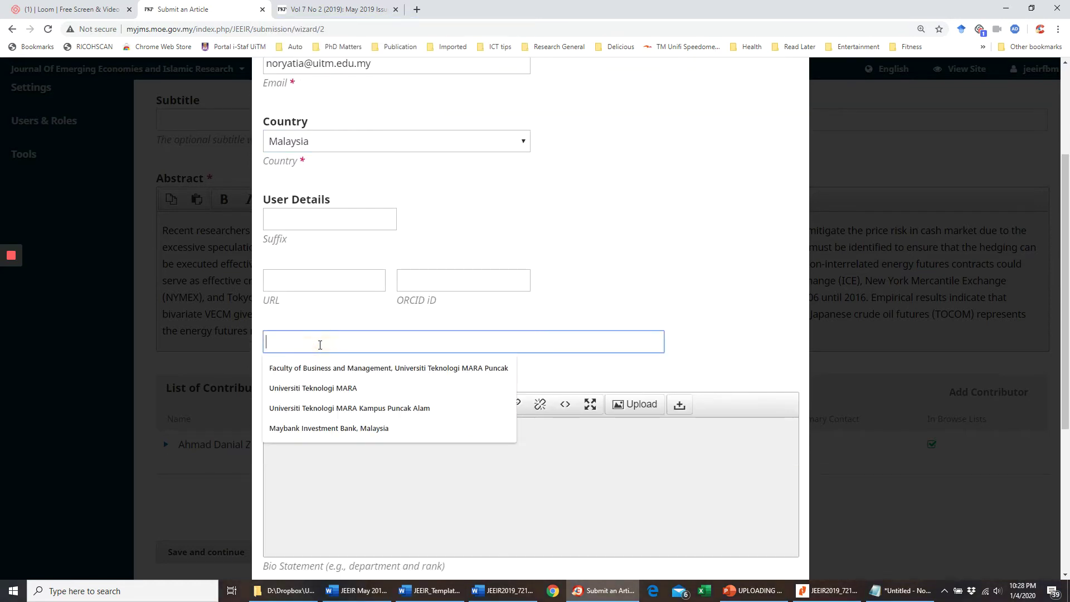
click(335, 388)
scroll(402, 379, down, 4)
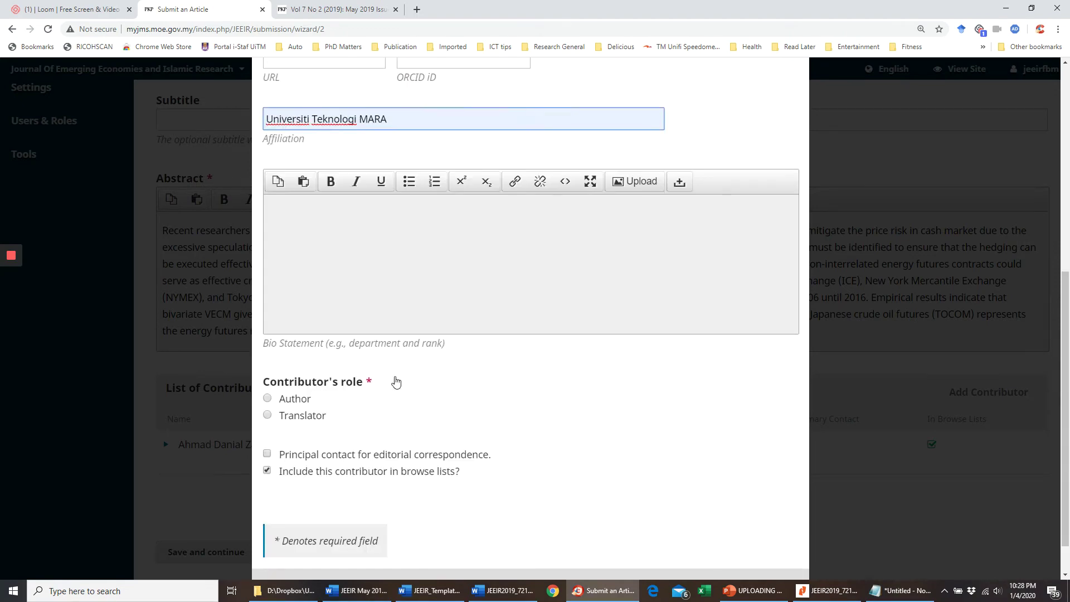
click(268, 399)
scroll(275, 433, down, 1)
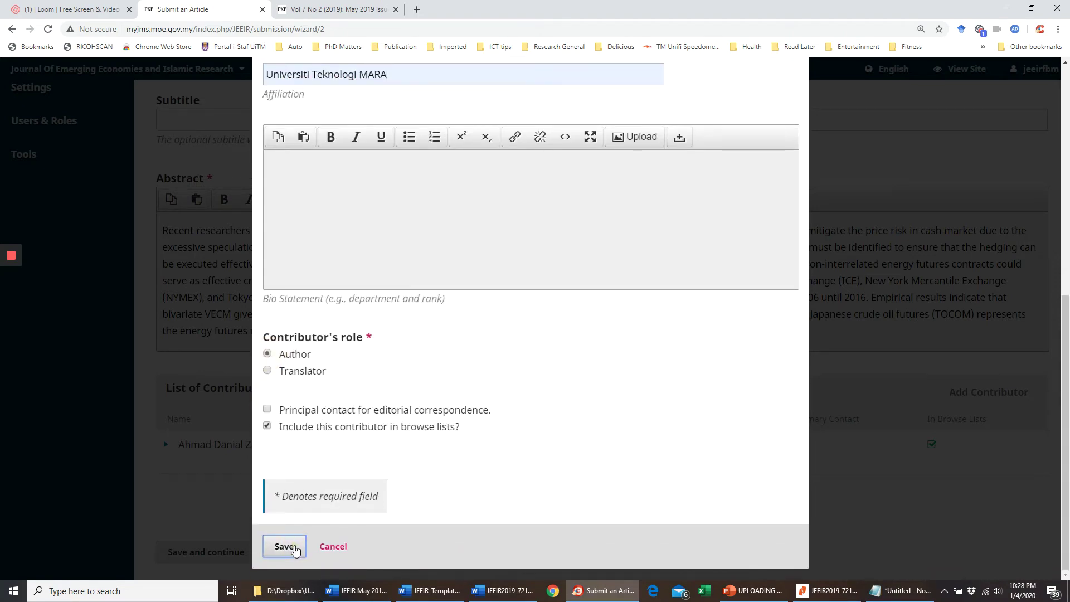
click(284, 547)
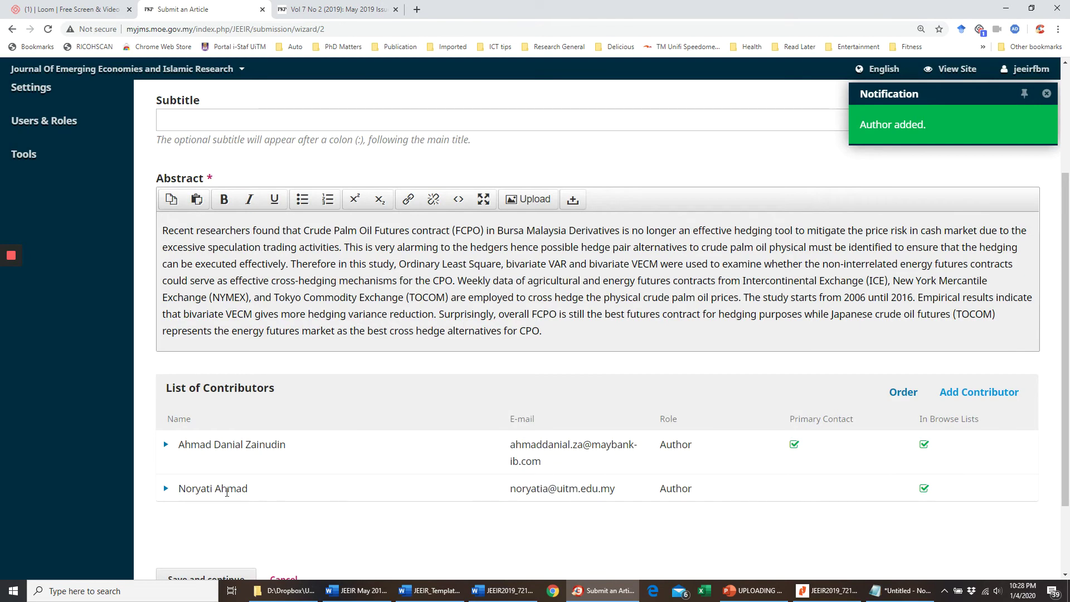
- Copy the third author's name from the Word article
click(502, 590)
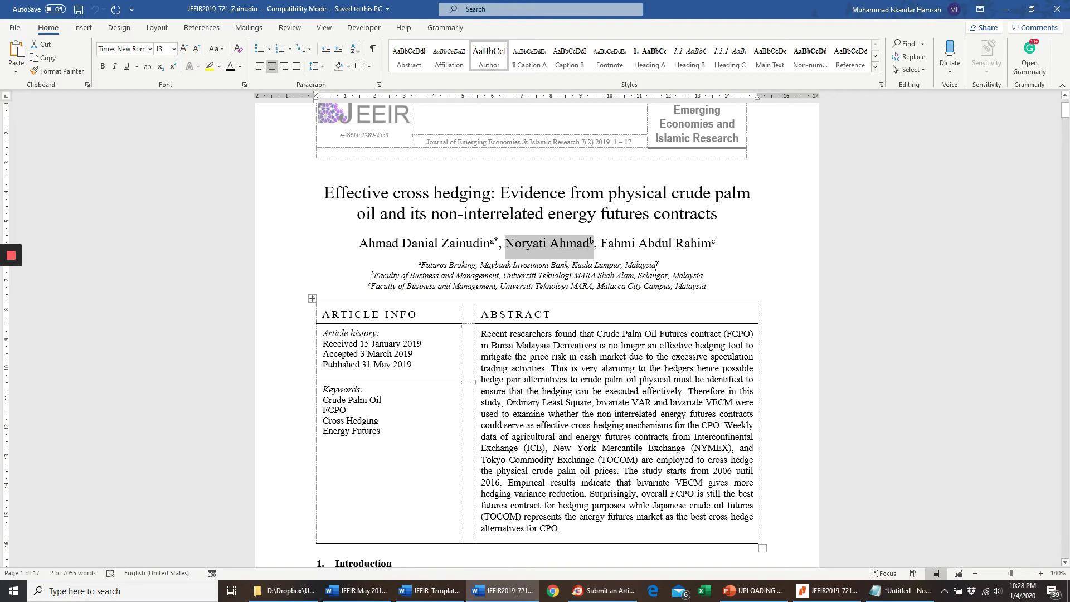
click(657, 246)
drag(711, 244, 600, 244)
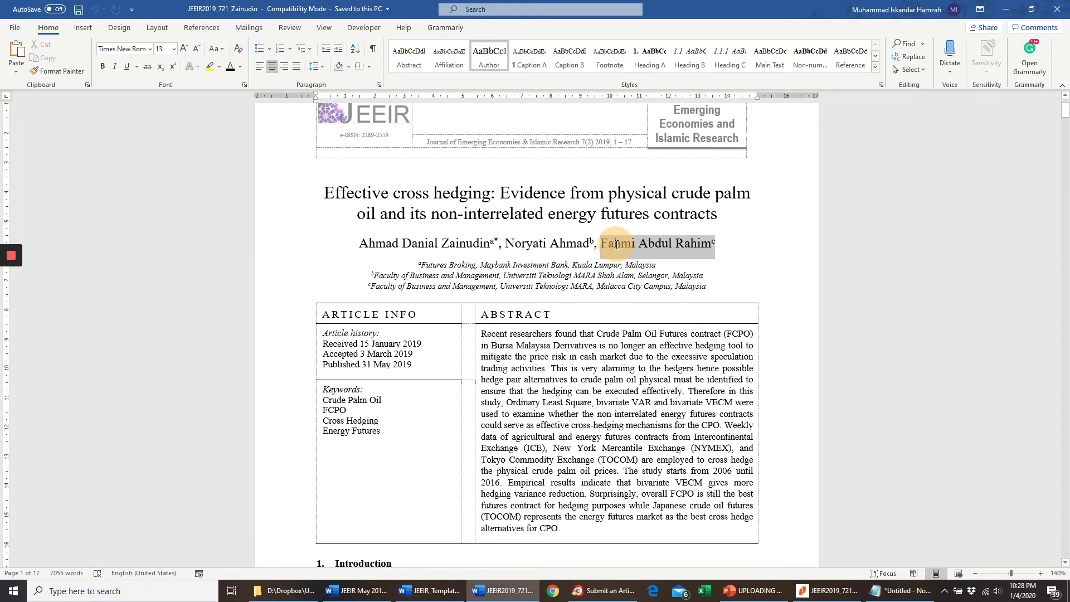
key(alt+Tab)
scroll(610, 418, down, 1)
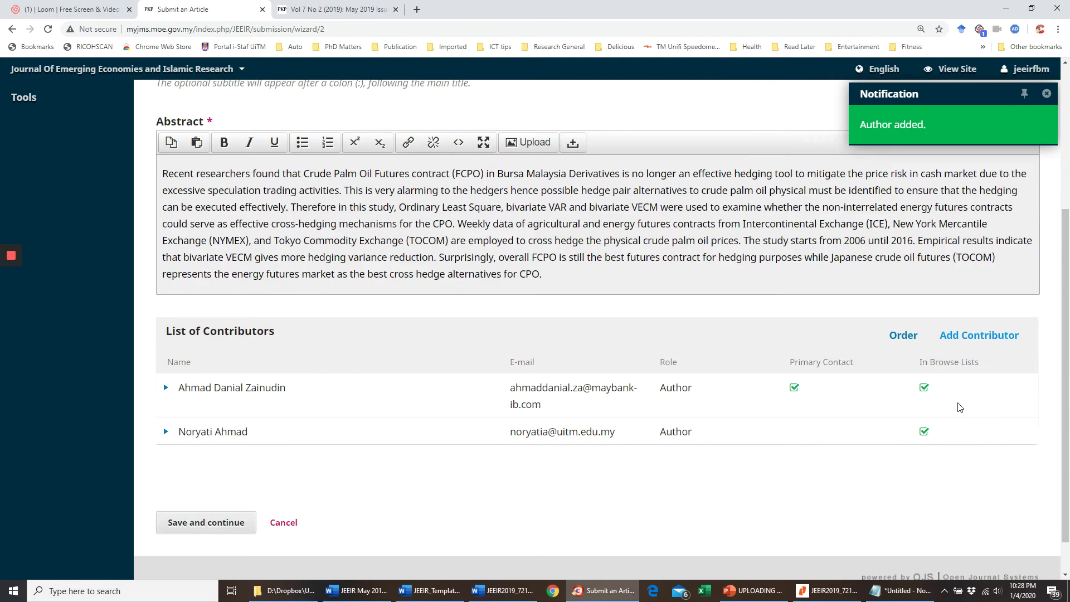
- Add a new contributor with the third author's name split into First and Last Name
click(970, 335)
click(342, 160)
key(ctrl+v)
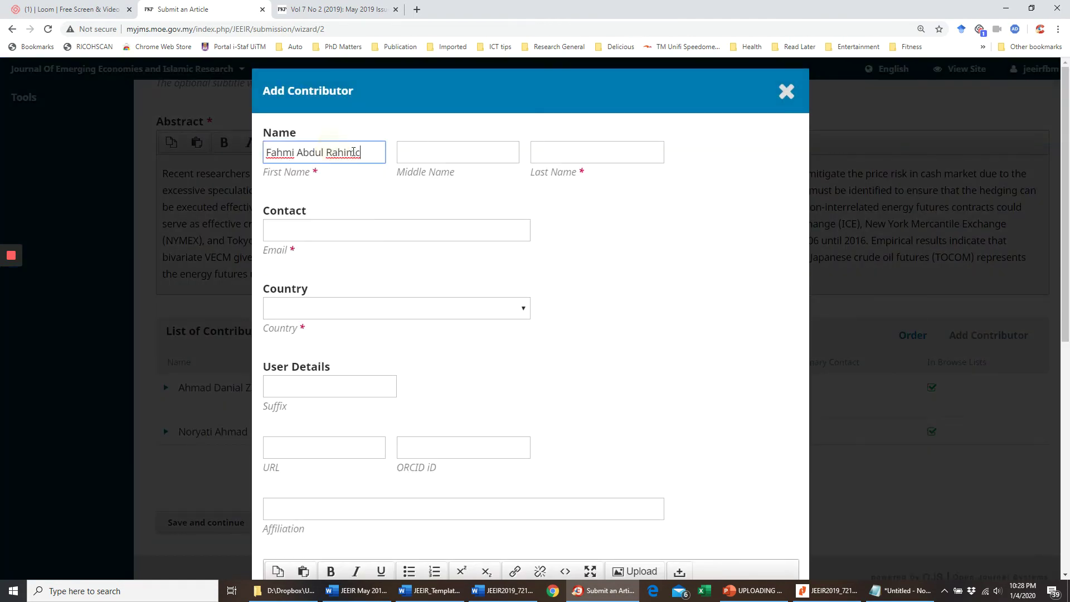
drag(360, 153, 326, 157)
key(ctrl+c)
key(BackSpace)
click(547, 153)
key(ctrl+v)
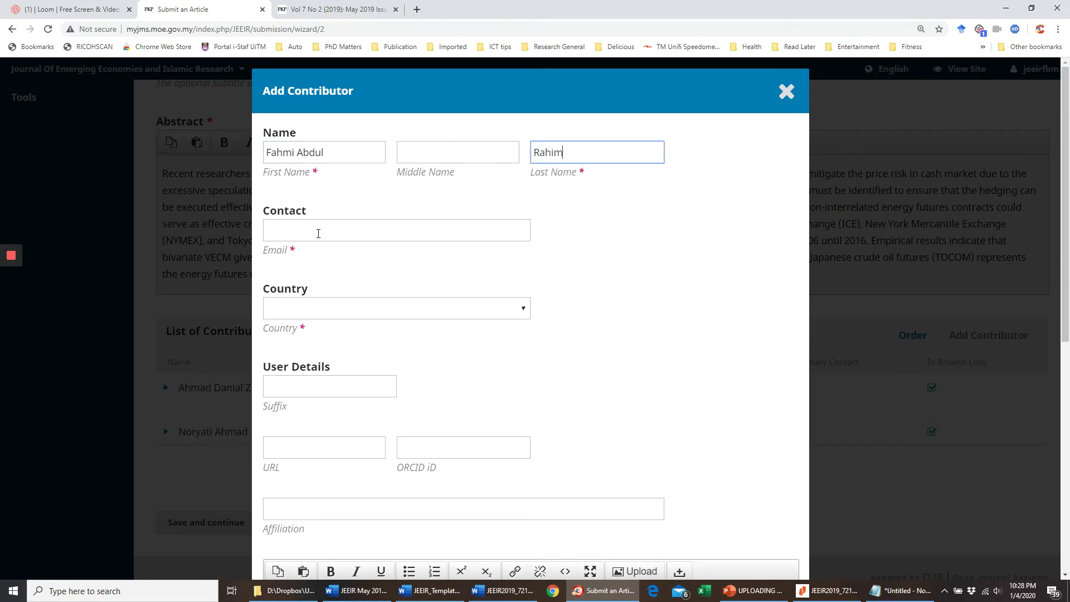
- Enter the third author's UiTM e-mail and choose Malaysia as country
click(319, 233)
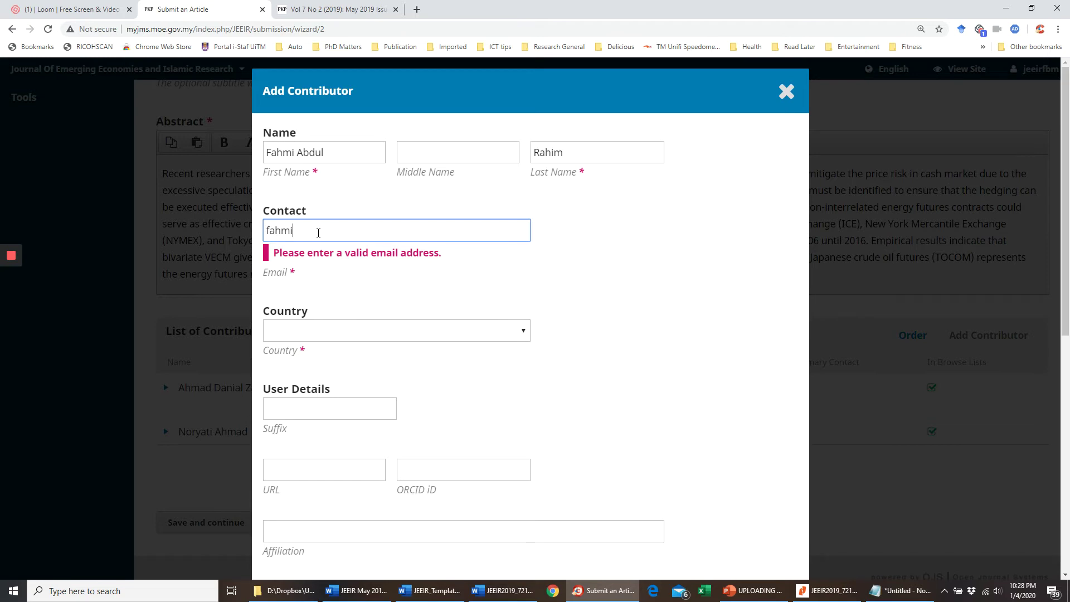
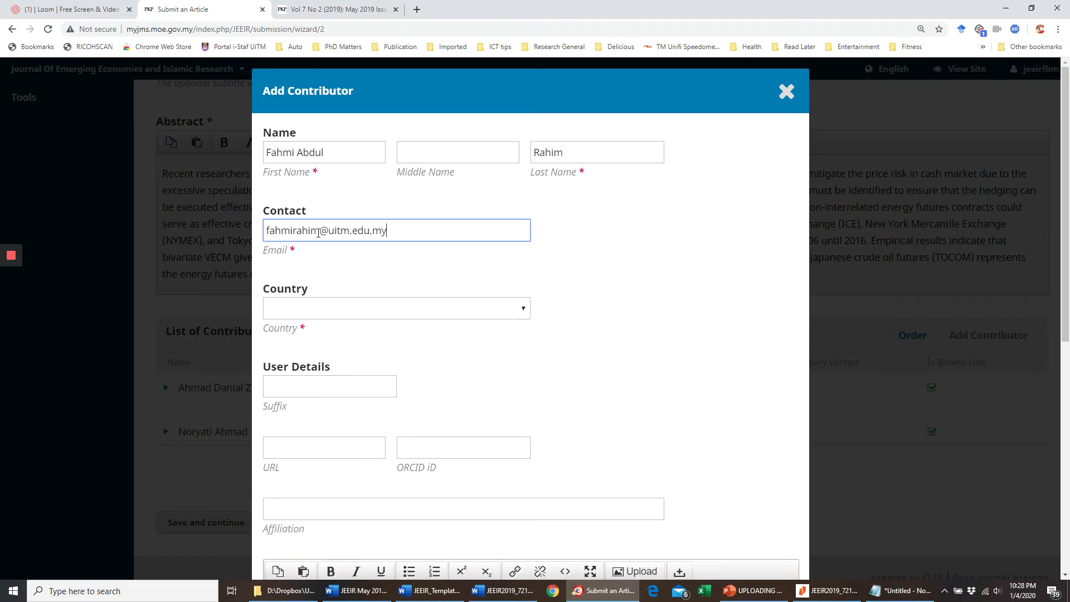
click(406, 308)
scroll(407, 229, down, 20)
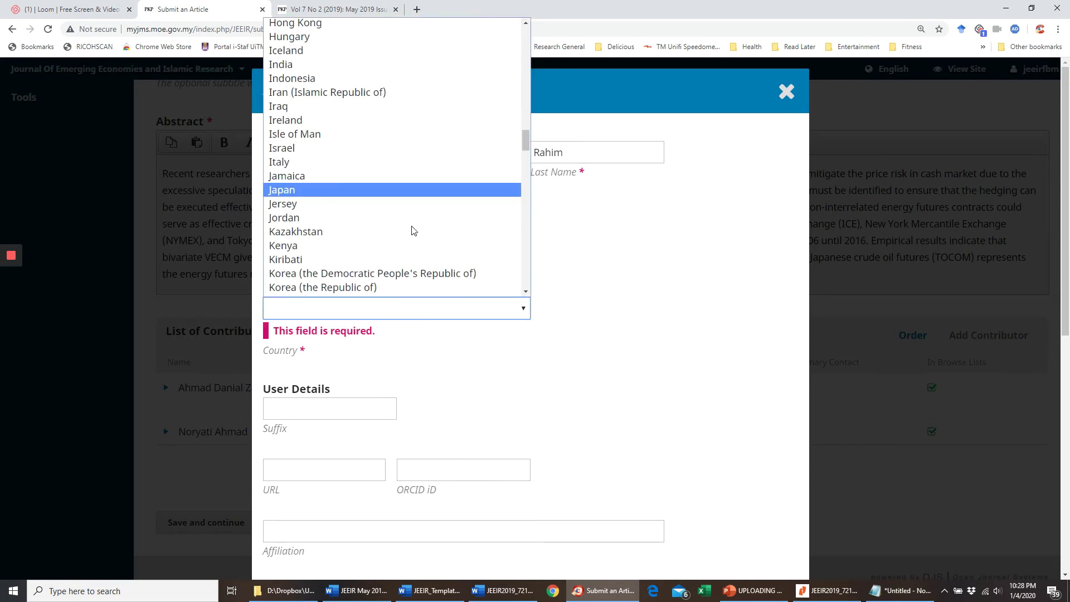
scroll(401, 217, up, 12)
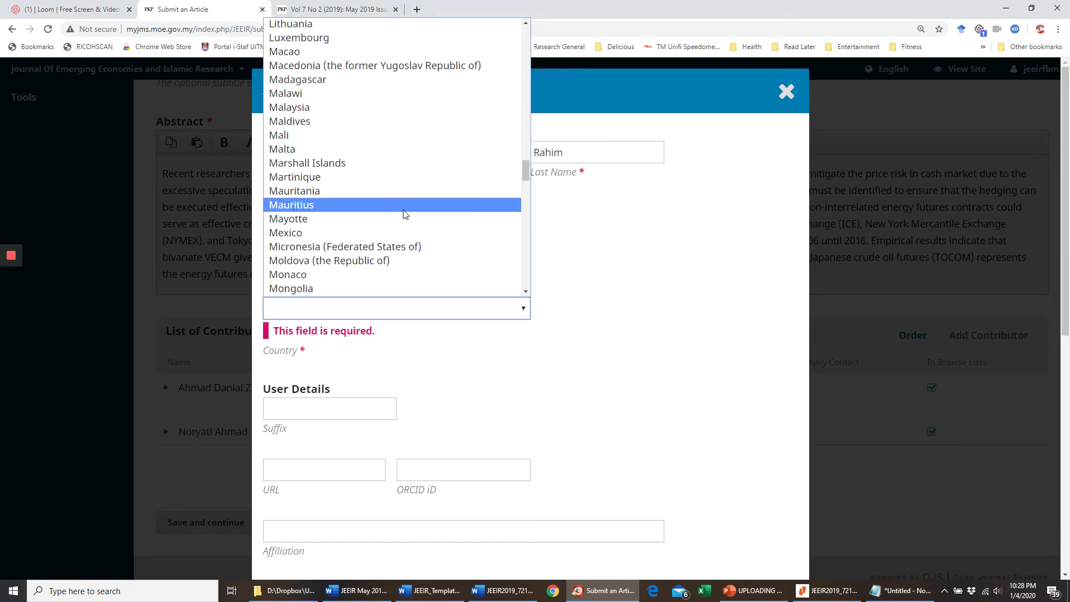
click(333, 107)
scroll(427, 367, down, 4)
- Set affiliation Universiti Teknologi MARA Melaka and the Author role, then save the contributor
click(352, 287)
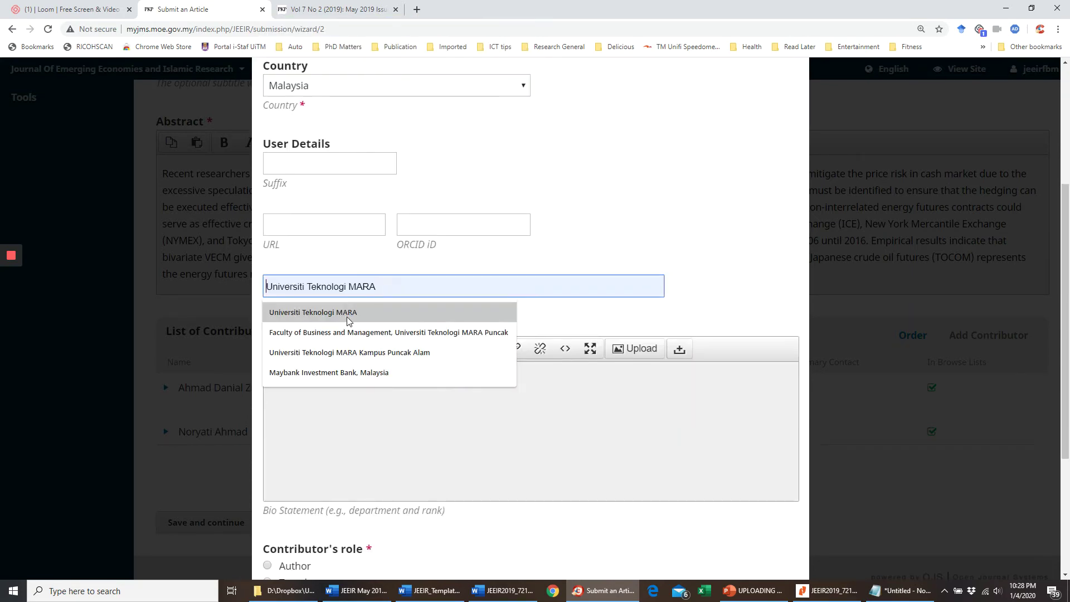
click(347, 315)
text(Mealaka)
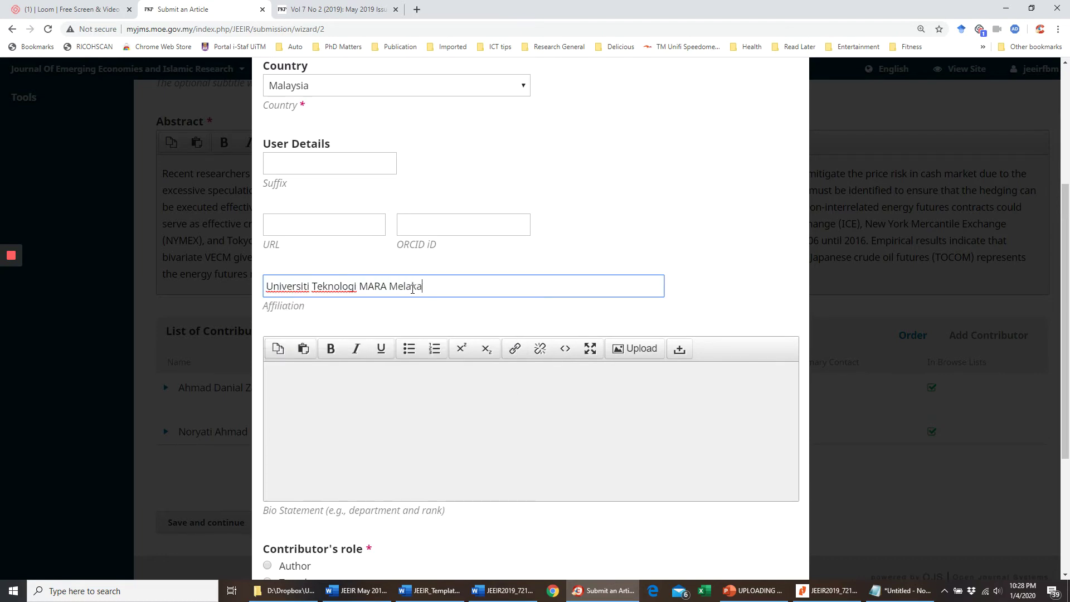
scroll(413, 288, down, 4)
click(268, 354)
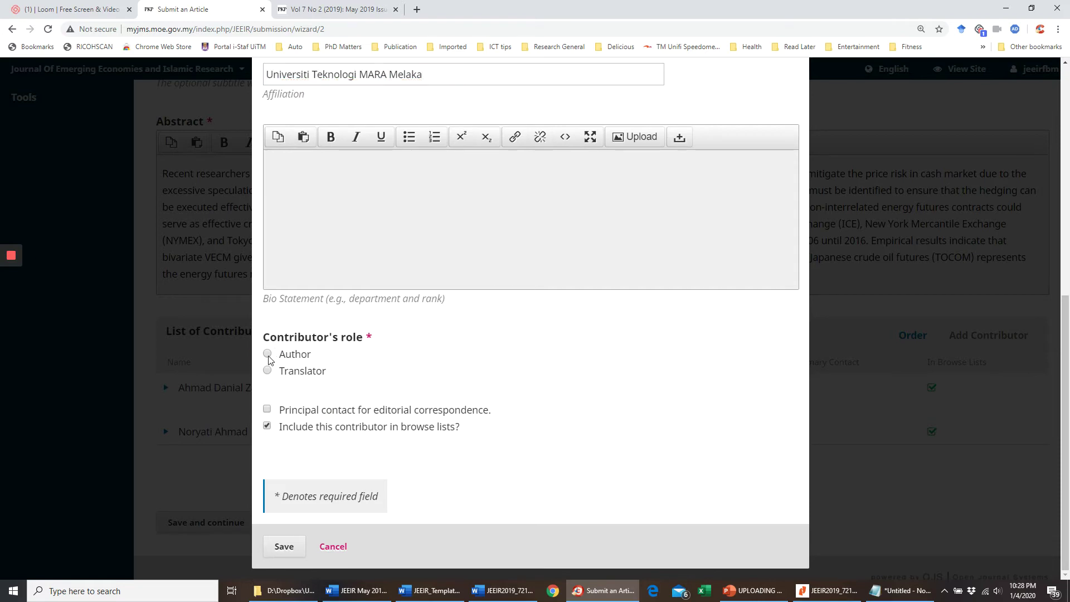
click(284, 547)
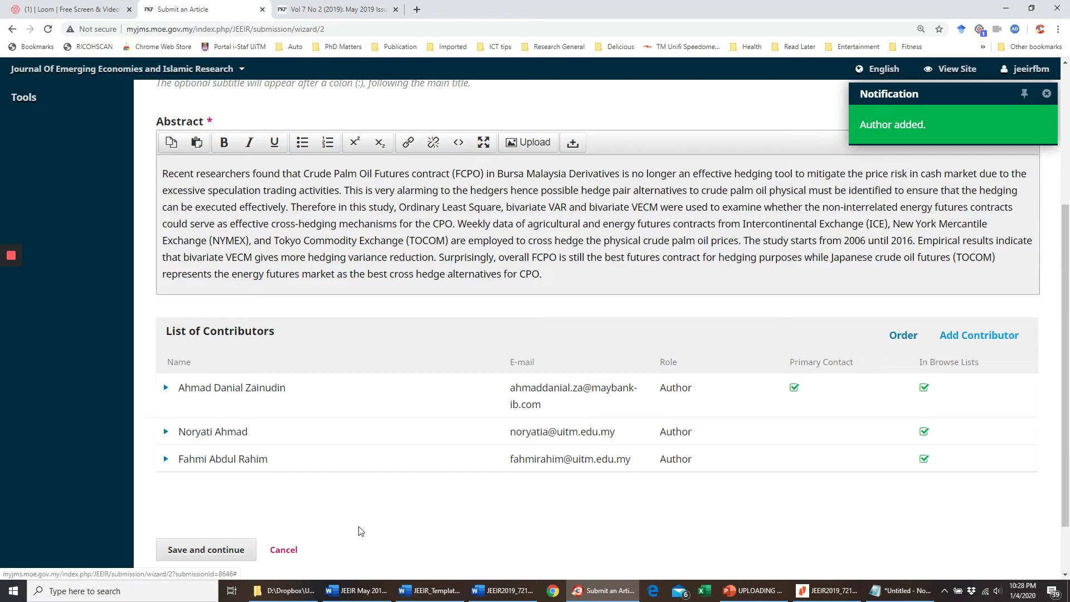
click(500, 593)
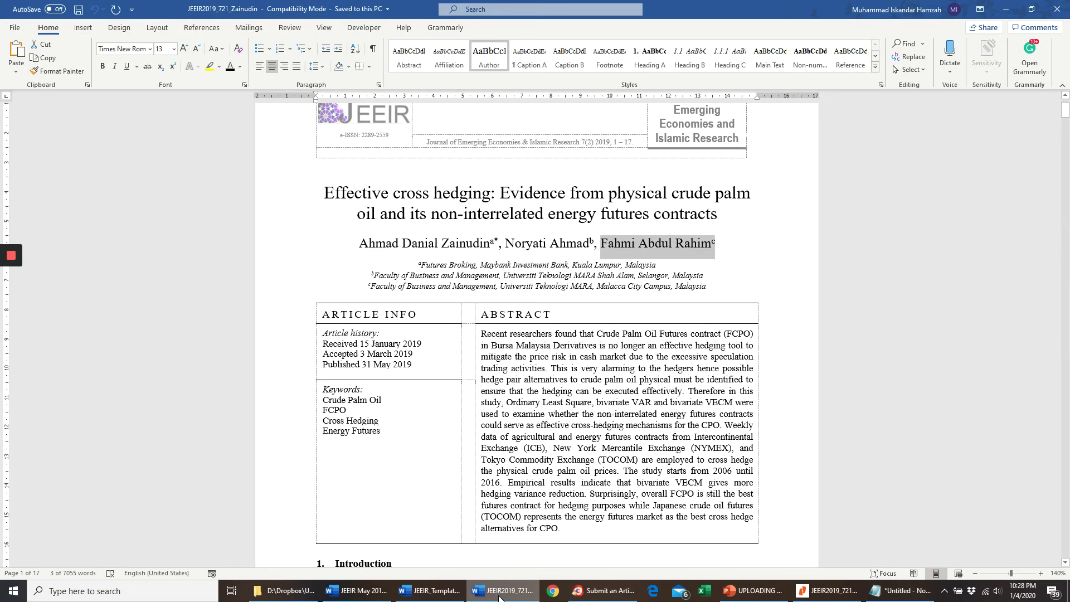
- Try reordering the three contributor rows, then save the metadata and continue to Confirmation
key(alt+Tab)
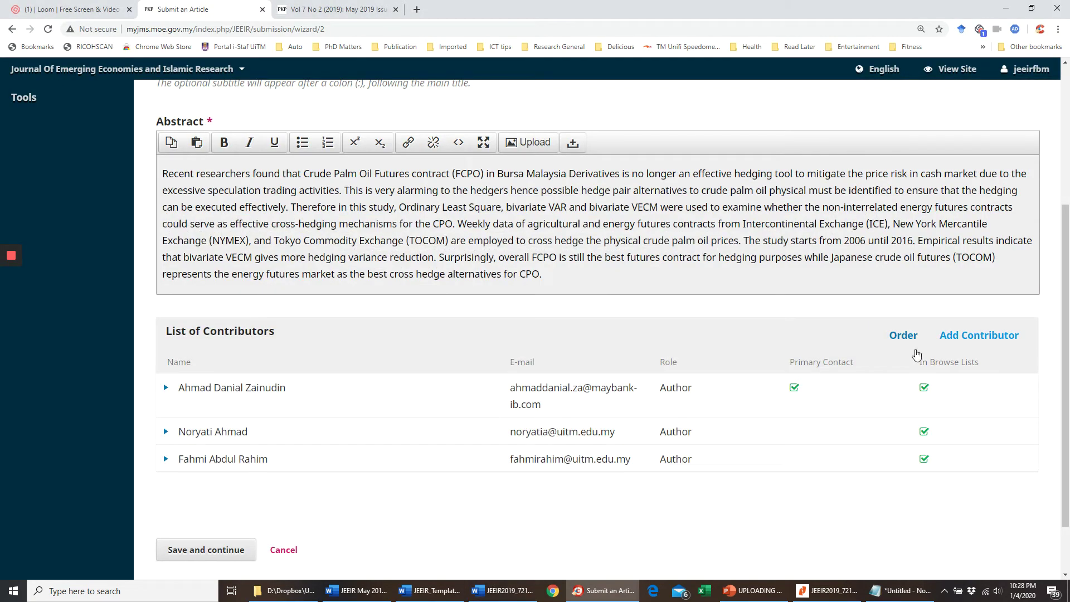
click(904, 335)
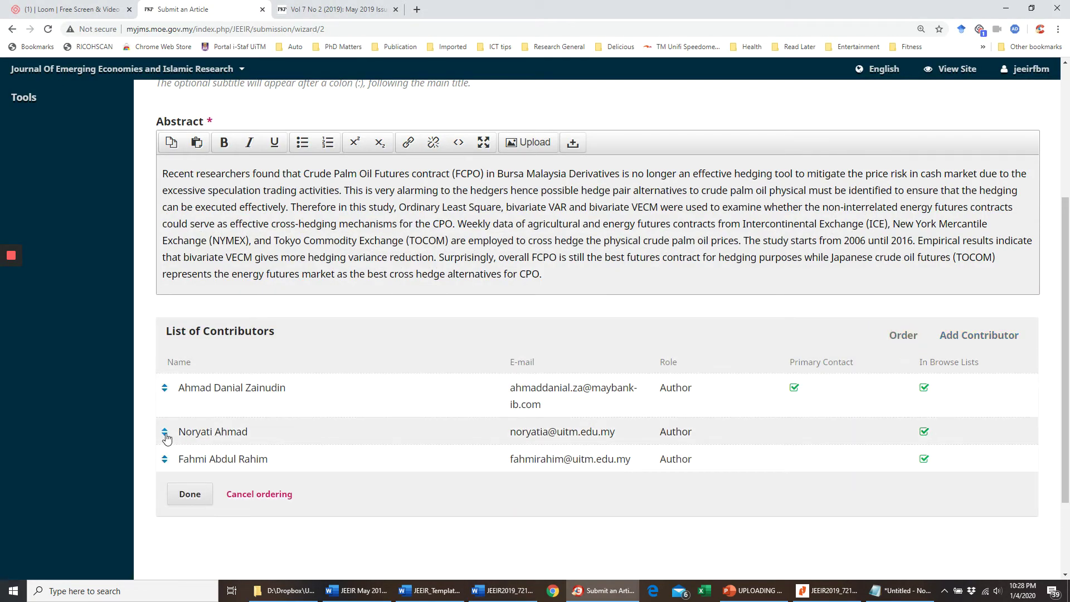
drag(166, 433, 203, 429)
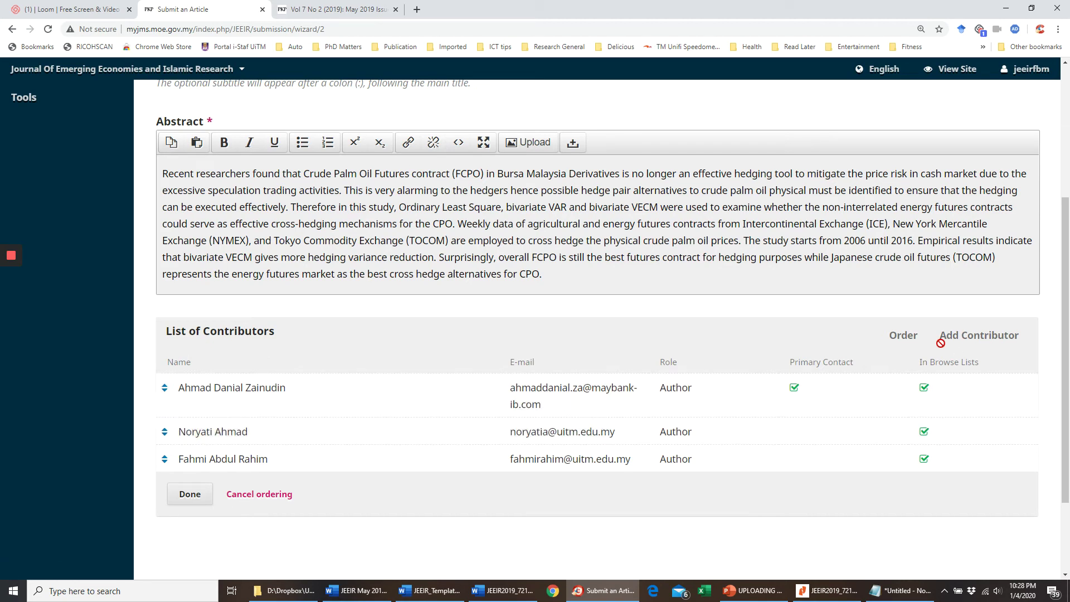
click(188, 495)
scroll(336, 489, down, 1)
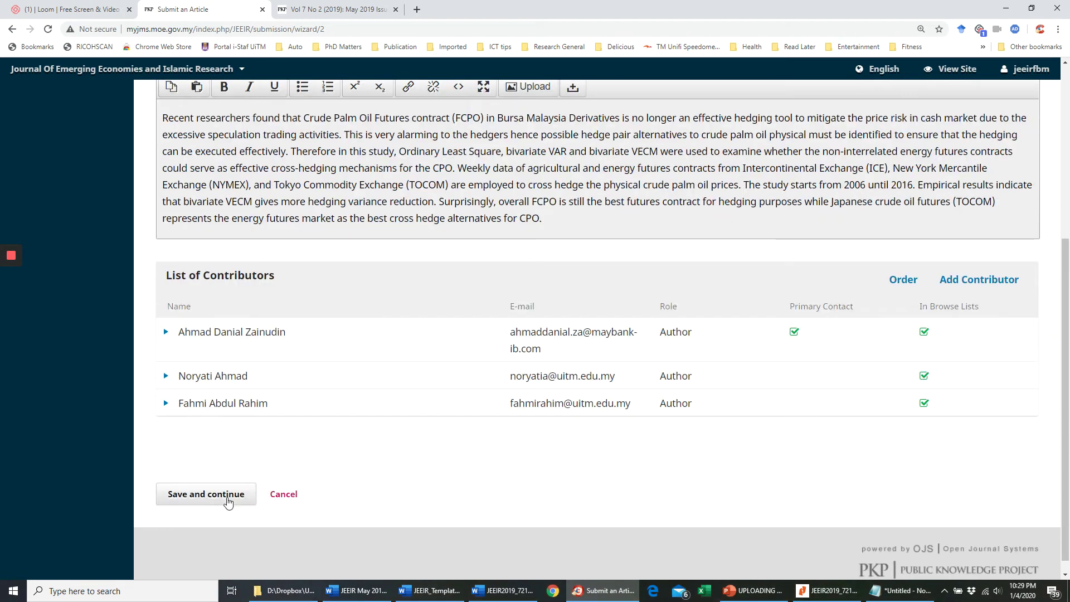
click(202, 502)
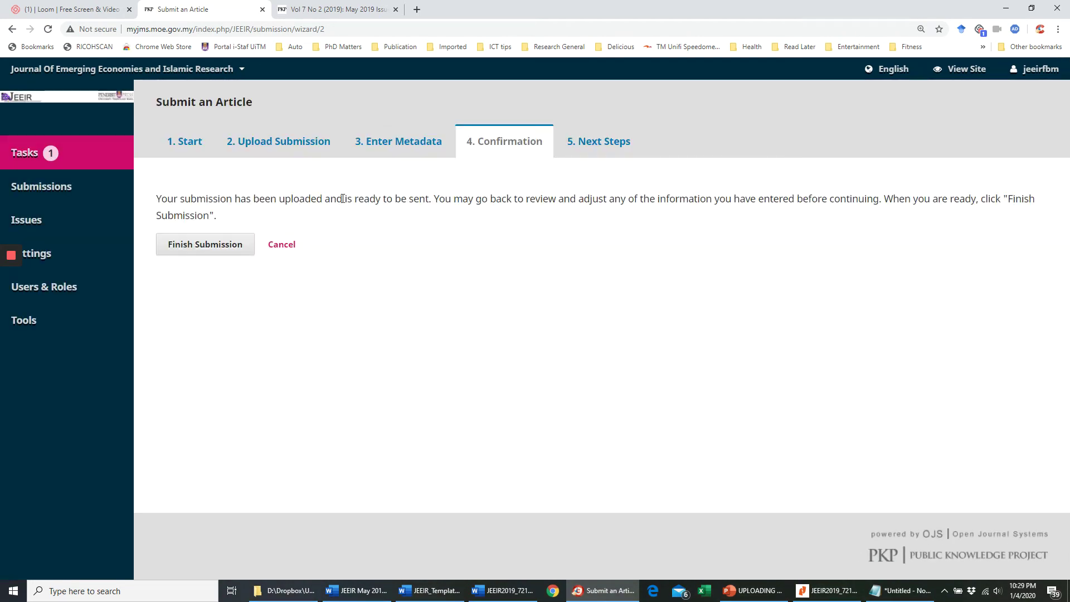
- Finish and confirm the article submission, then go to the Submissions list
click(198, 249)
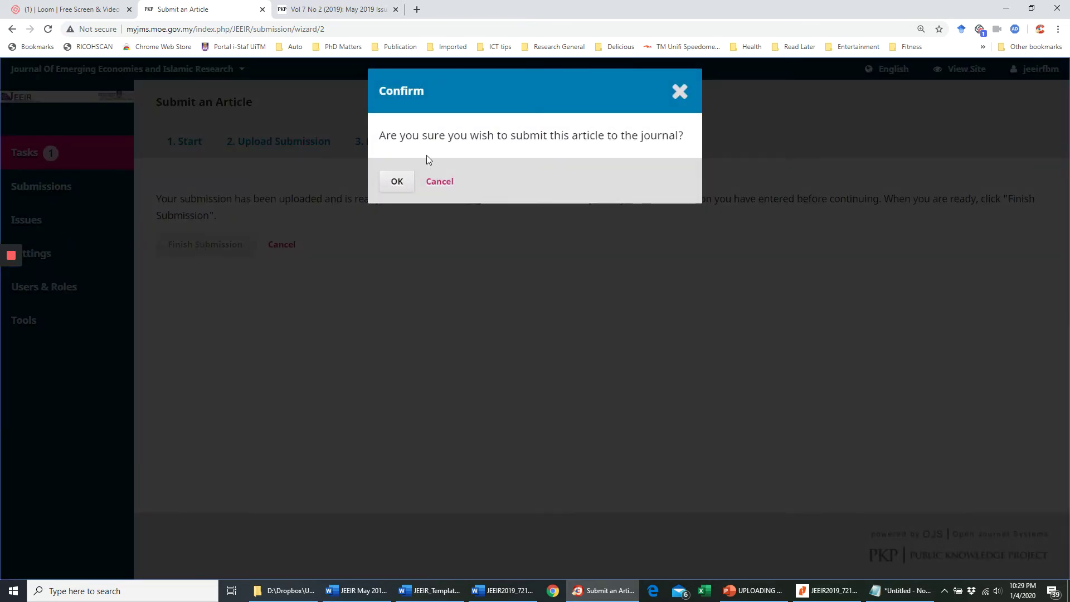
click(396, 181)
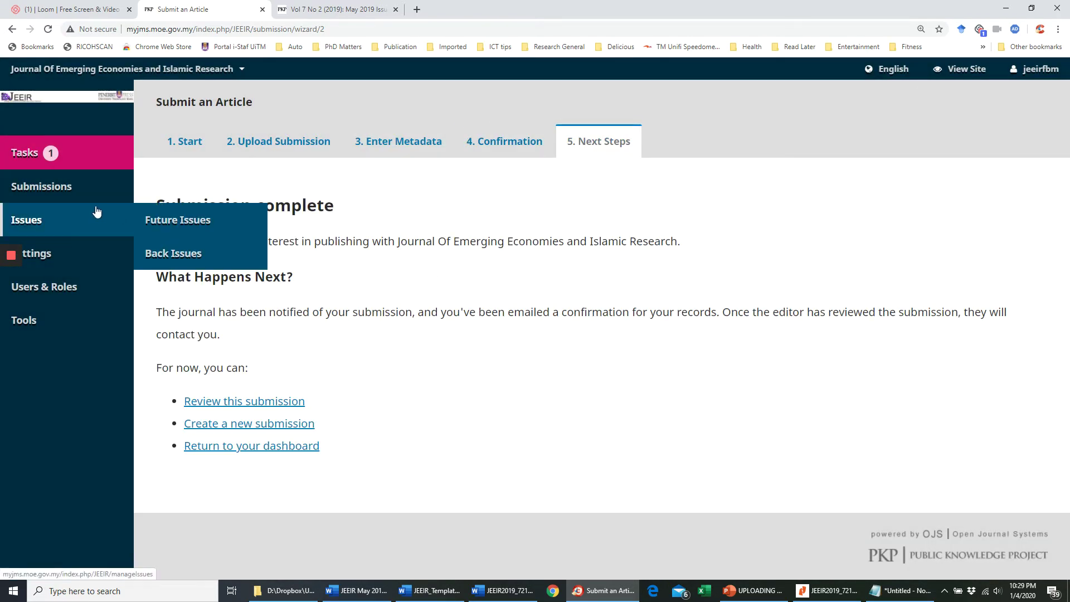
click(68, 197)
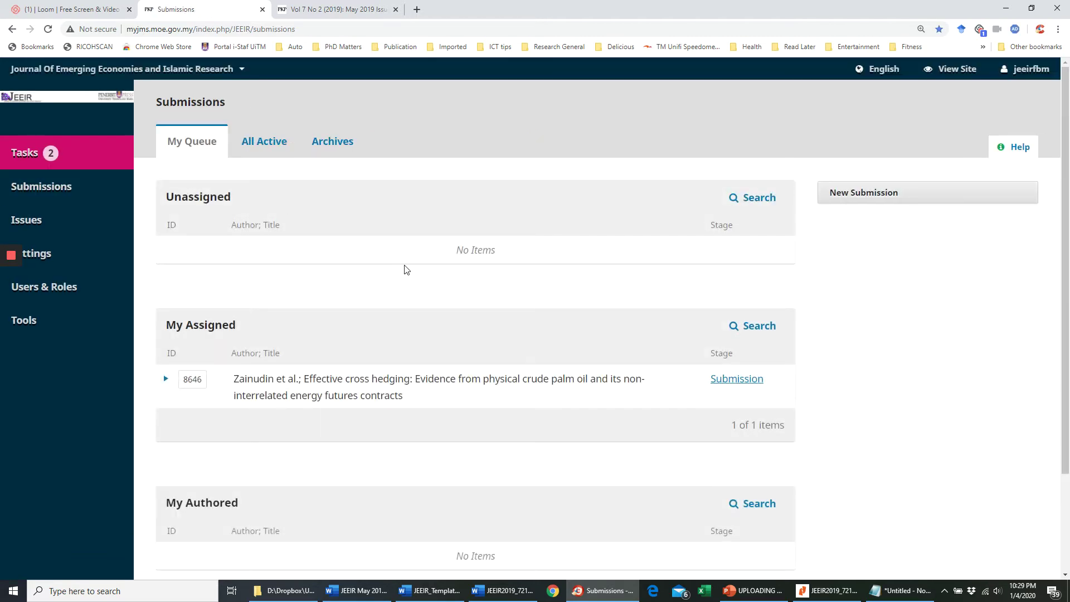
- Open the workflow of submission 8646, Effective cross hedging, from My Assigned
scroll(446, 292, down, 1)
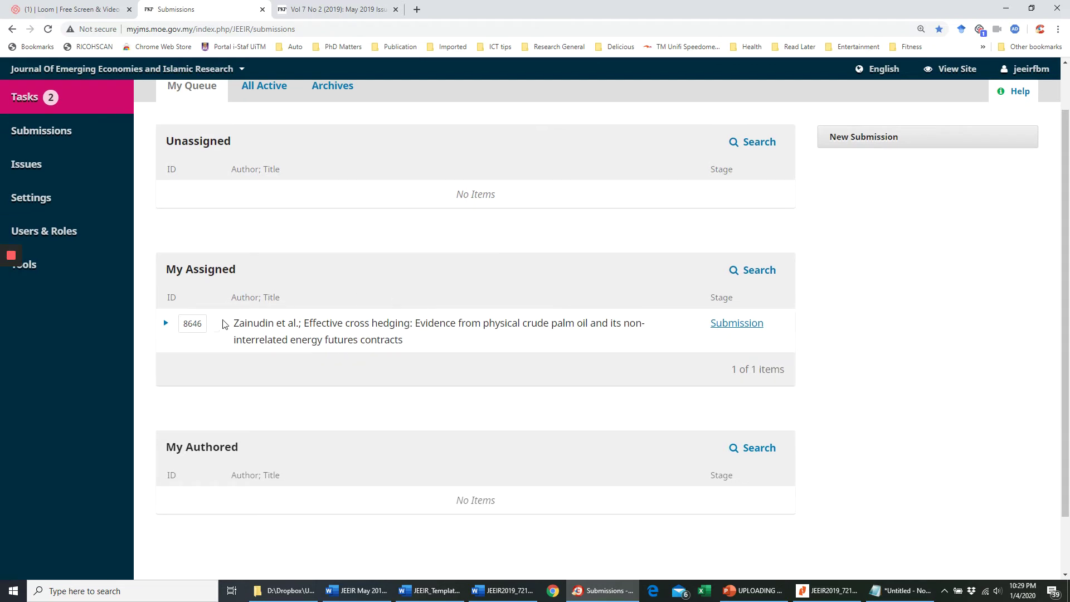
scroll(243, 319, up, 1)
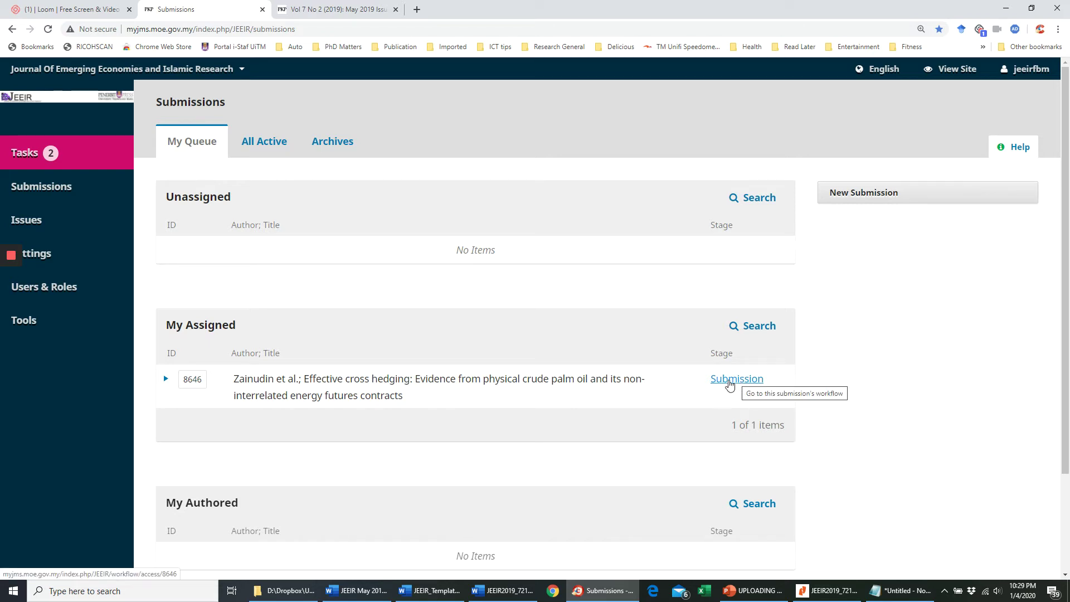
click(730, 383)
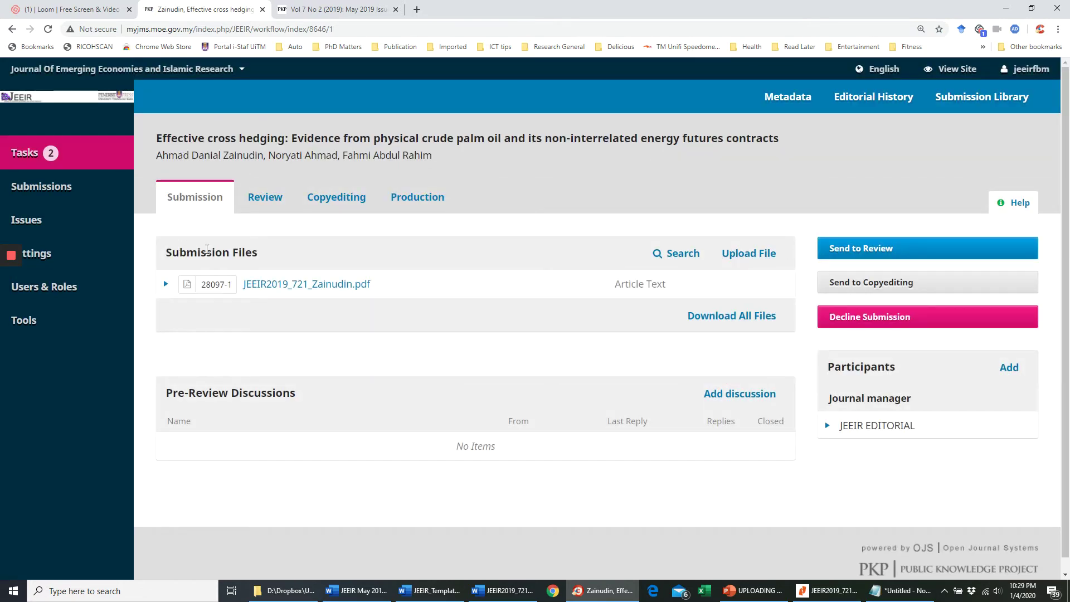
- Look through the Review, Copyediting and Submission stages, then settle on Production's Galleys section
click(249, 202)
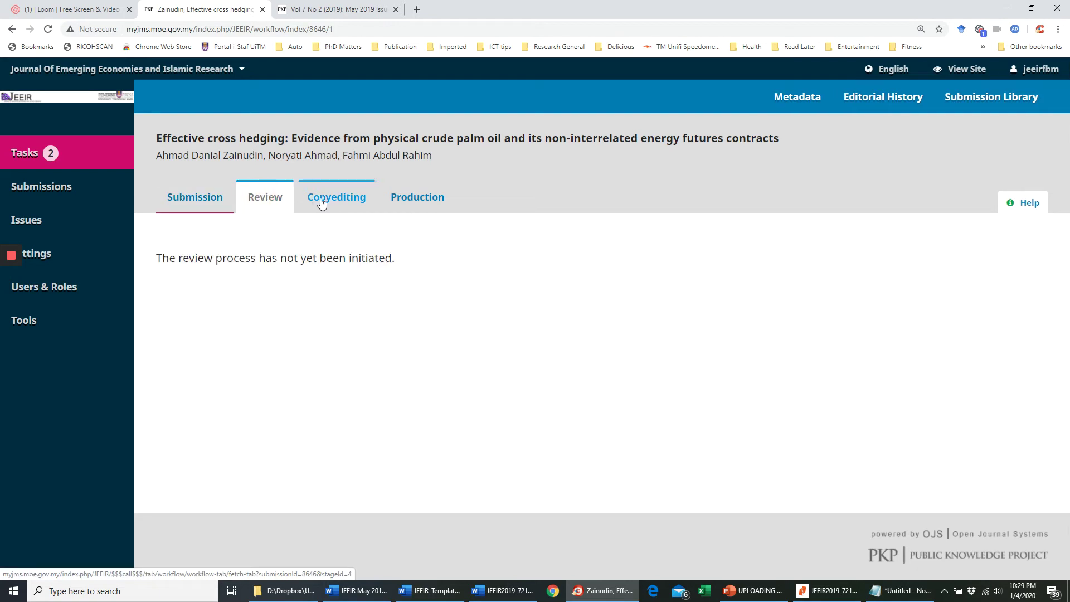
click(322, 202)
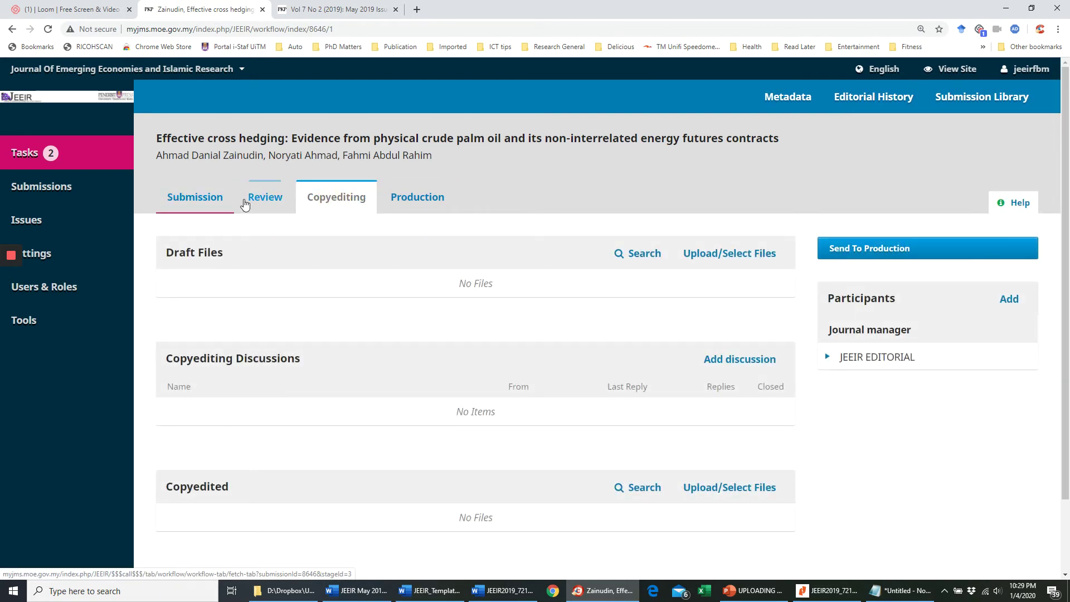
click(262, 200)
click(206, 201)
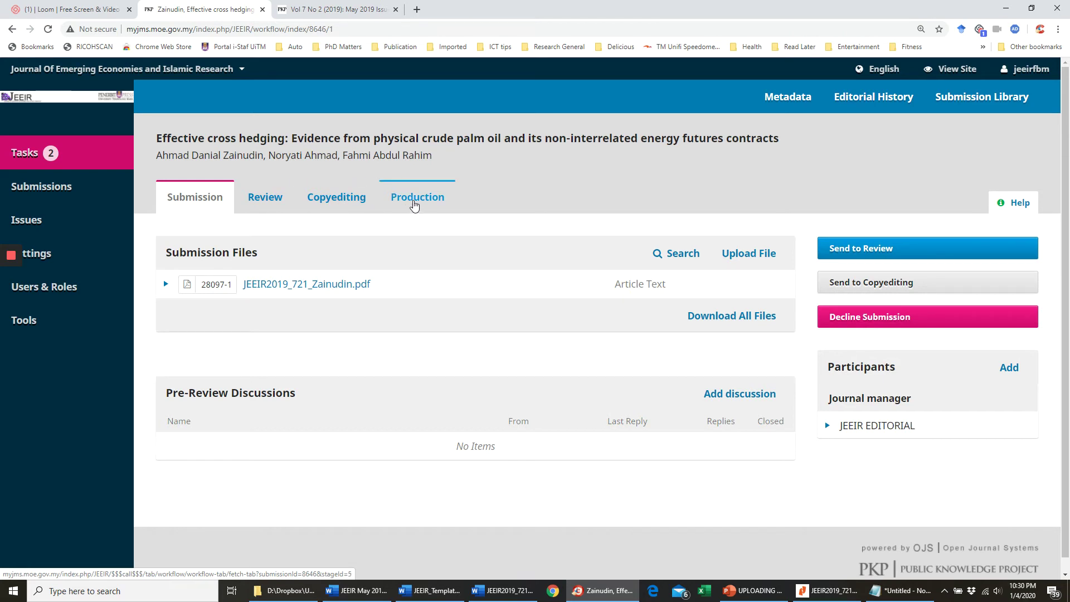
click(414, 204)
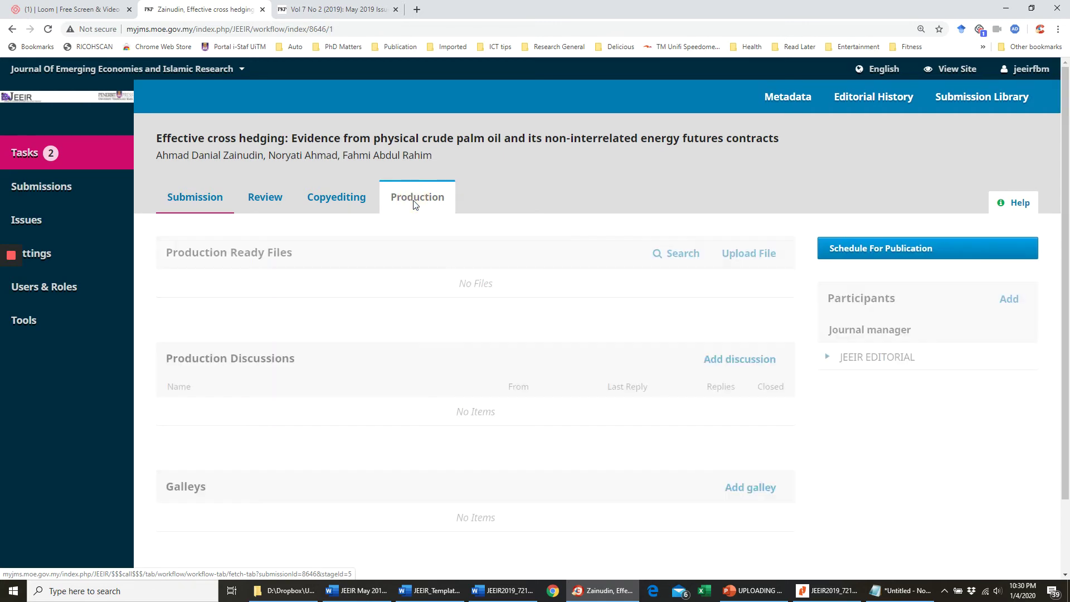
click(180, 202)
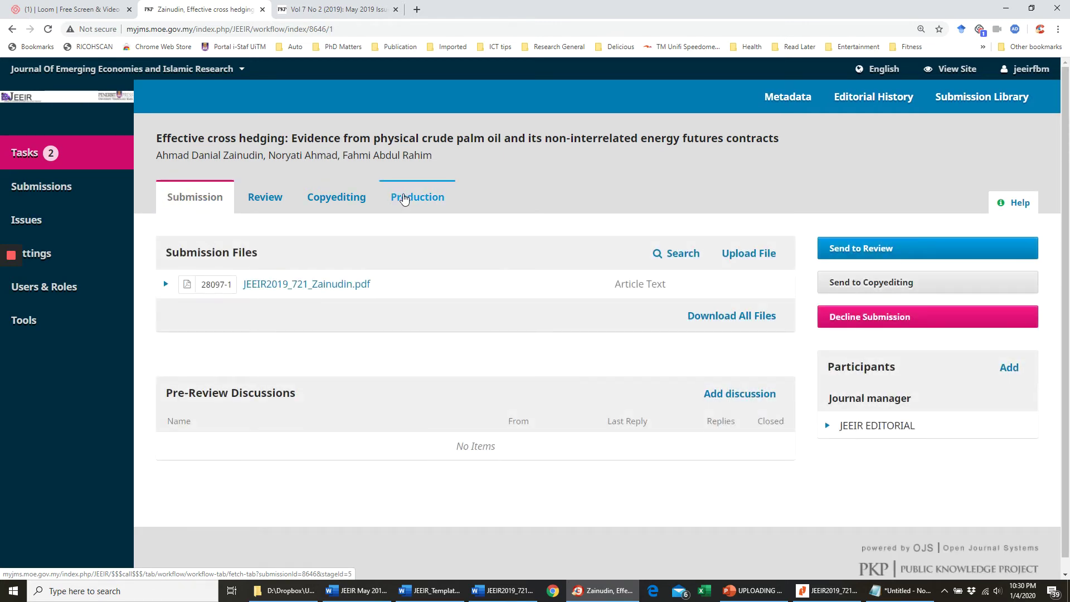
click(405, 200)
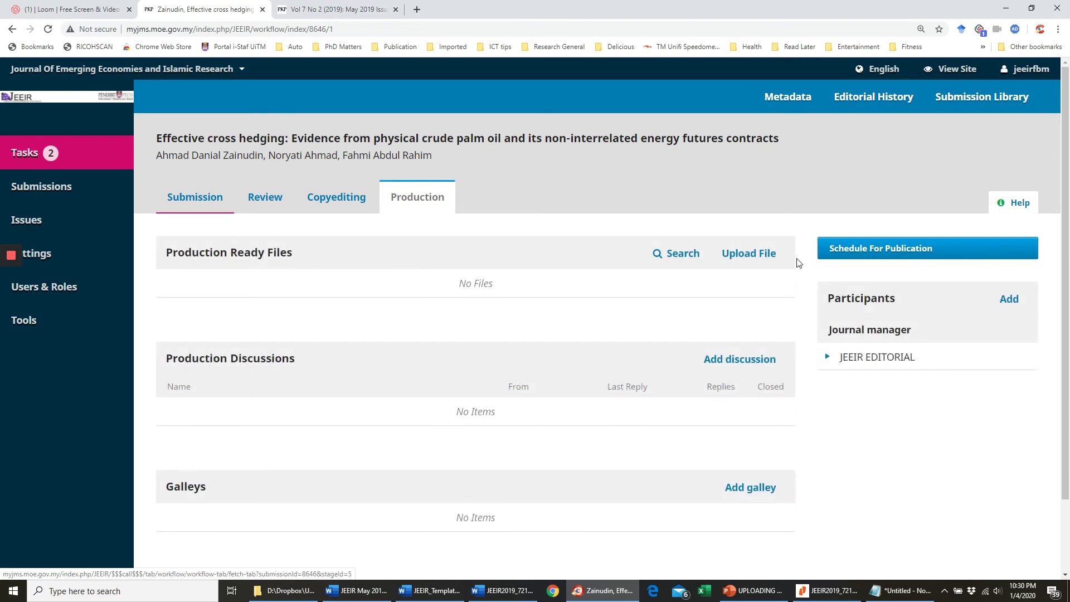
scroll(676, 308, down, 2)
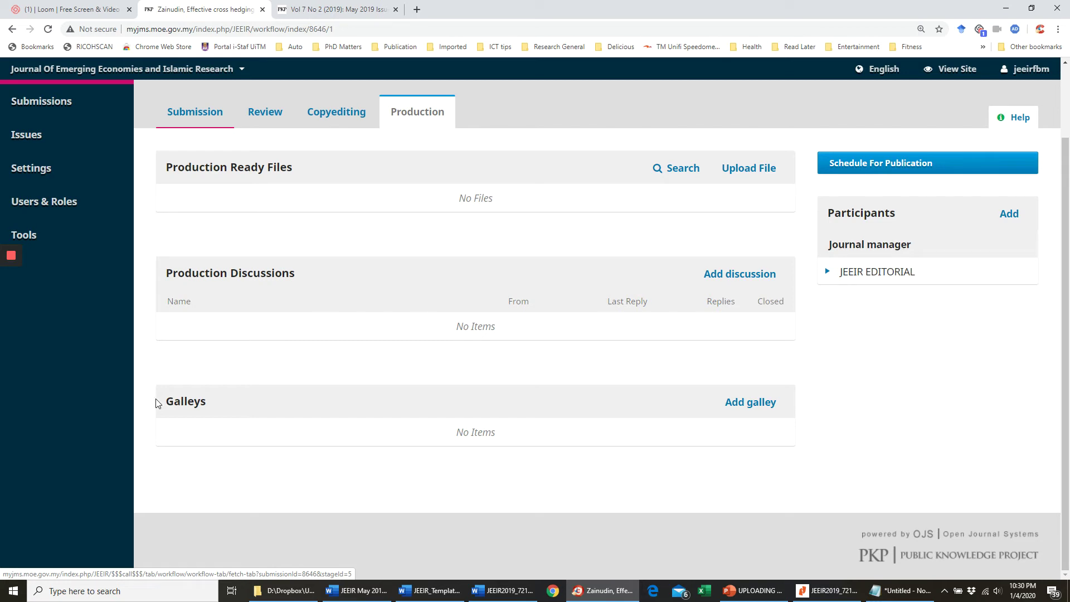
click(161, 387)
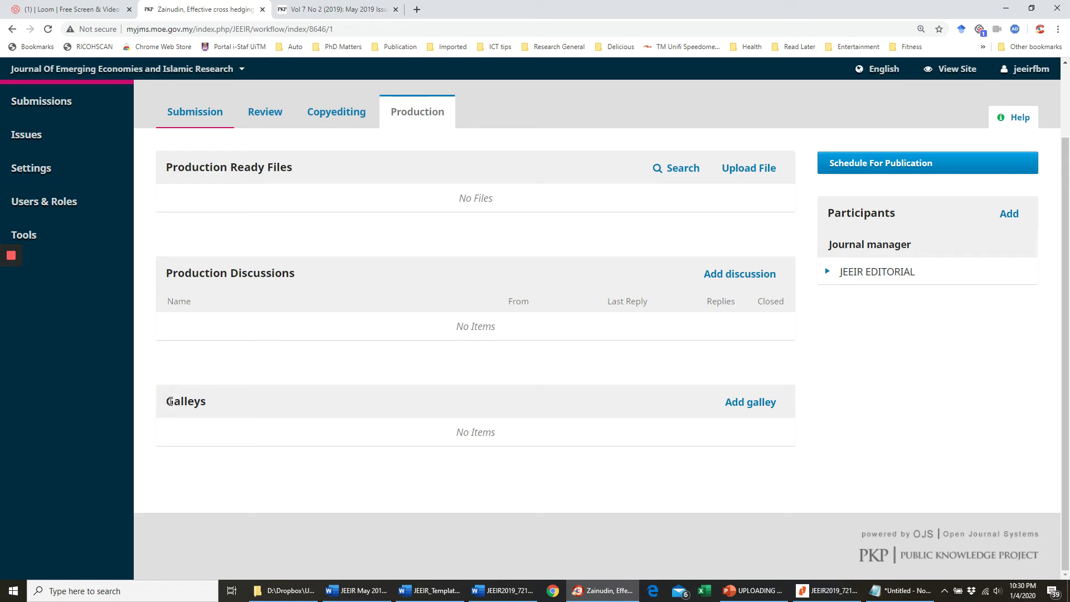
- Create a galley labelled PDF, hosted on this journal, and save it
click(752, 410)
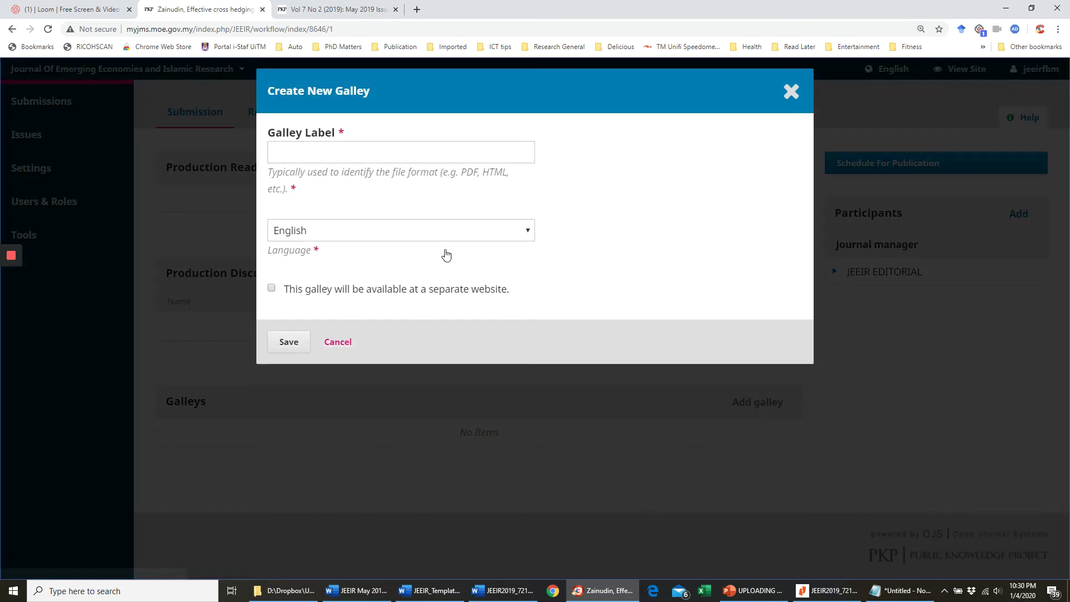
click(323, 153)
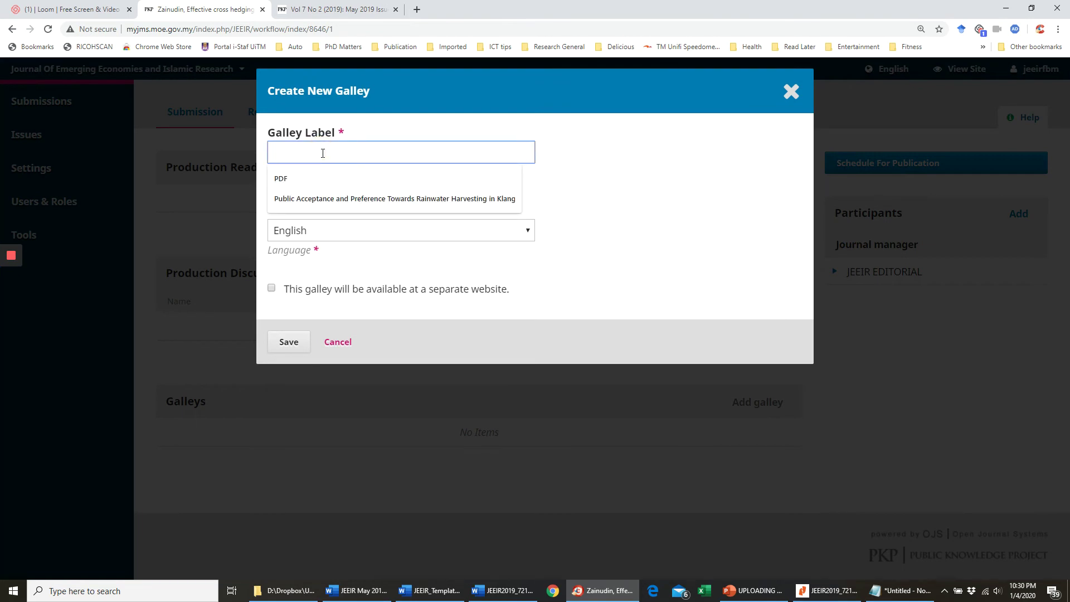
click(313, 10)
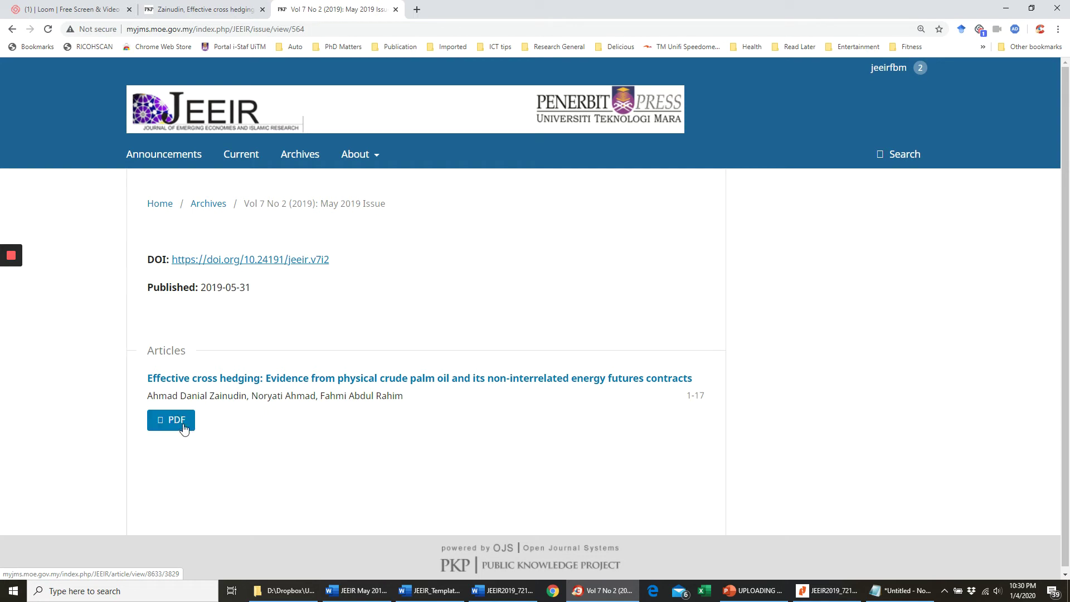
click(217, 9)
click(336, 154)
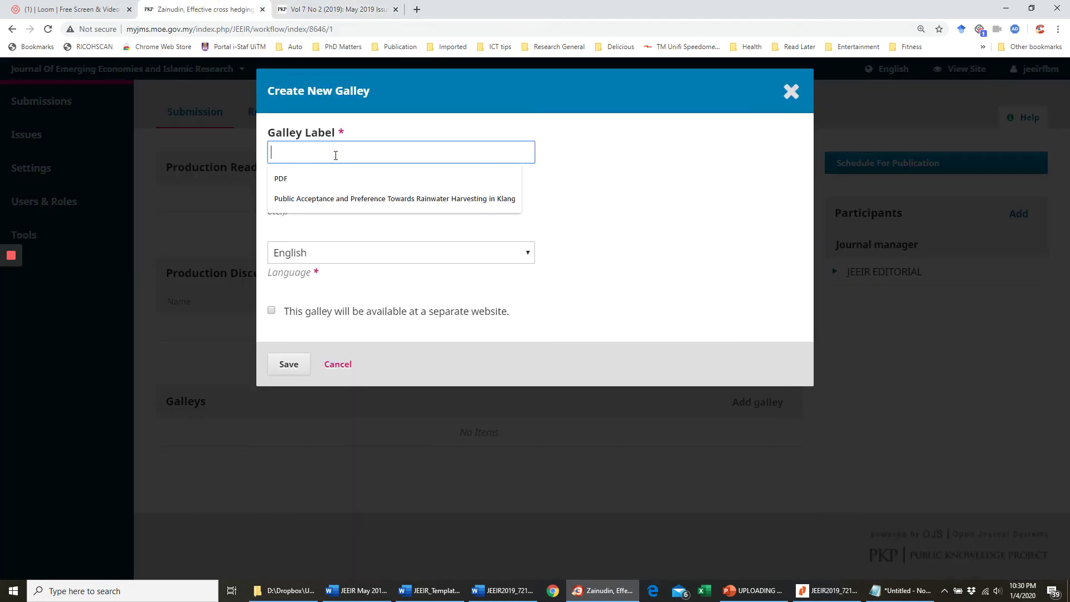
text(PDF)
click(604, 211)
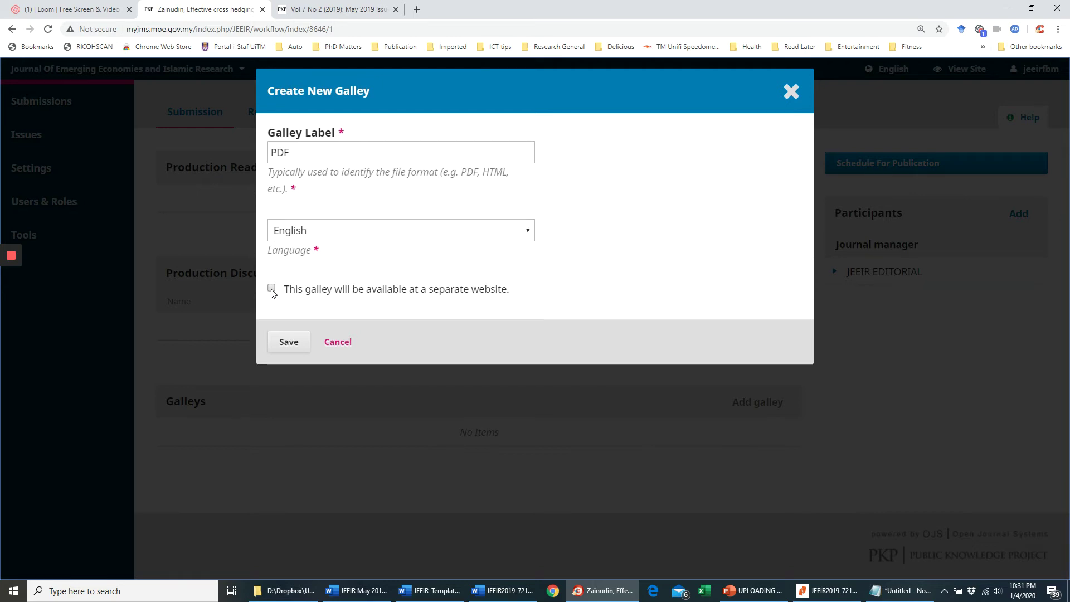
click(272, 289)
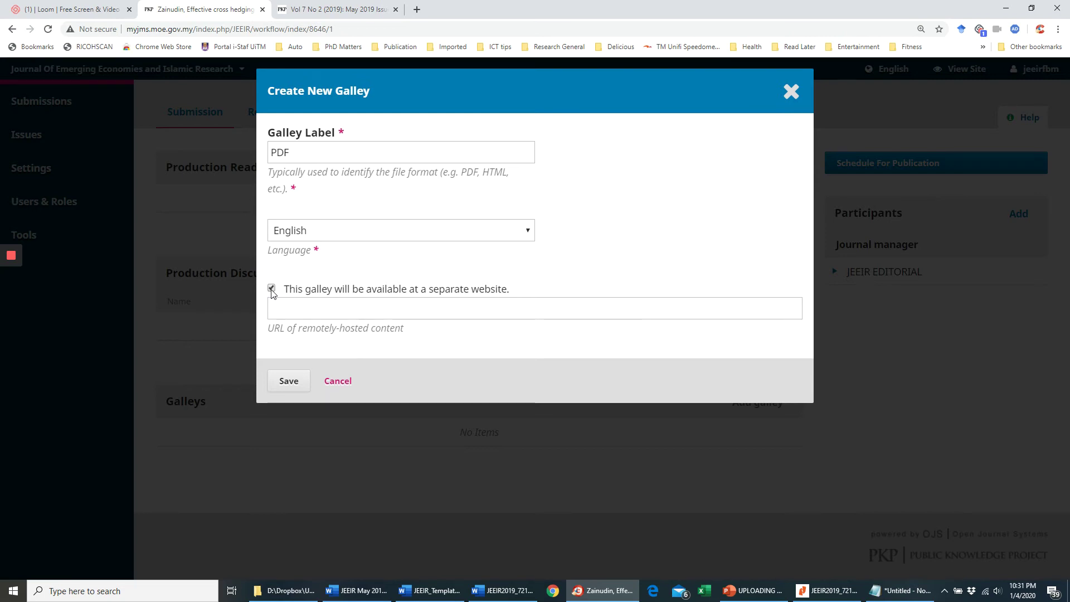
click(271, 288)
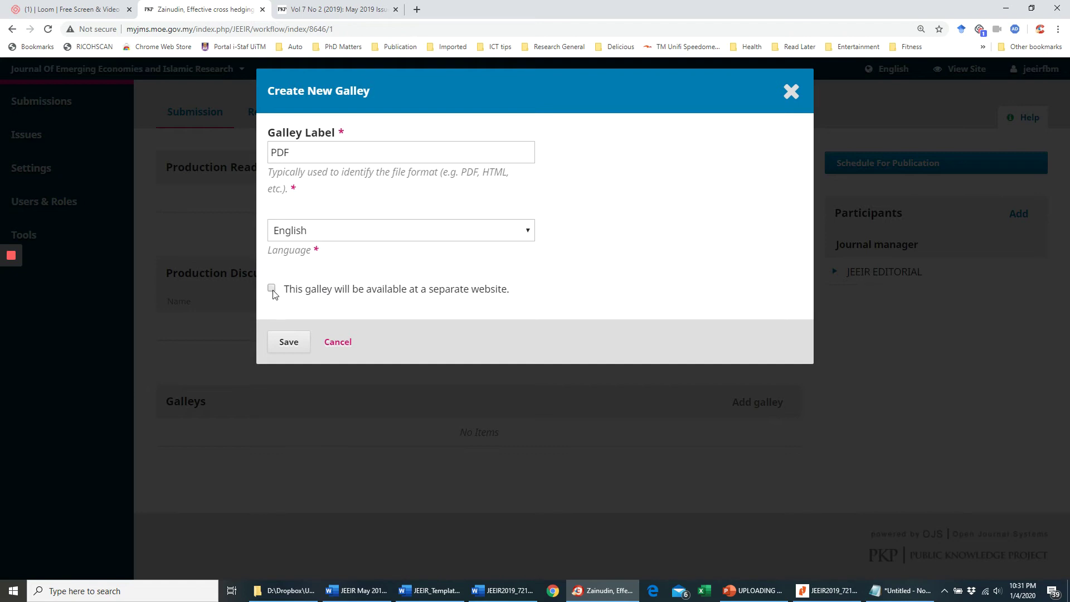
click(288, 341)
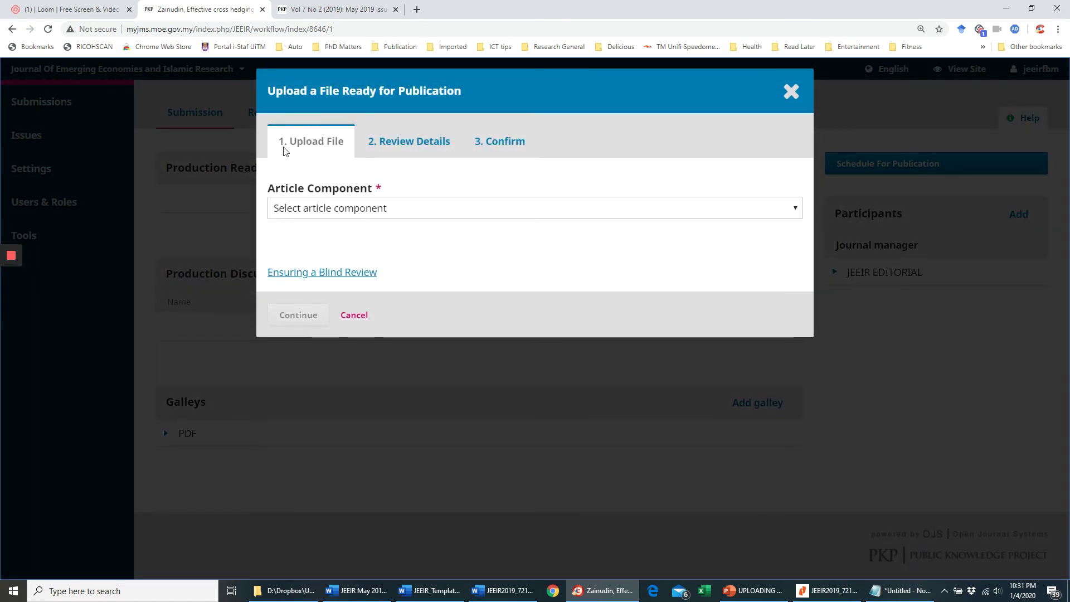
- Upload the article's PDF file as the Article Text component
click(438, 212)
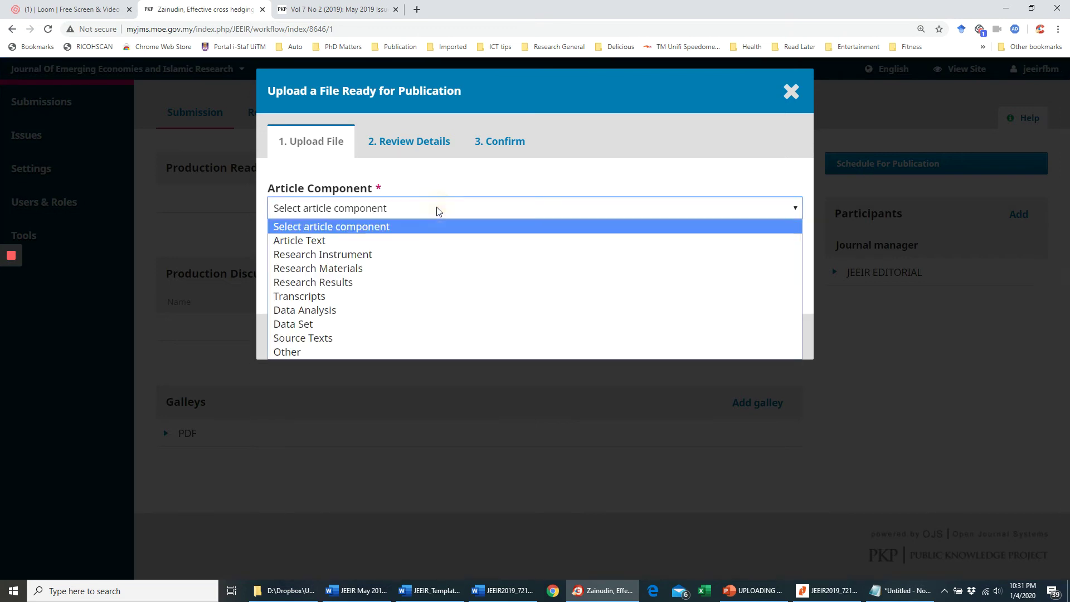
click(315, 246)
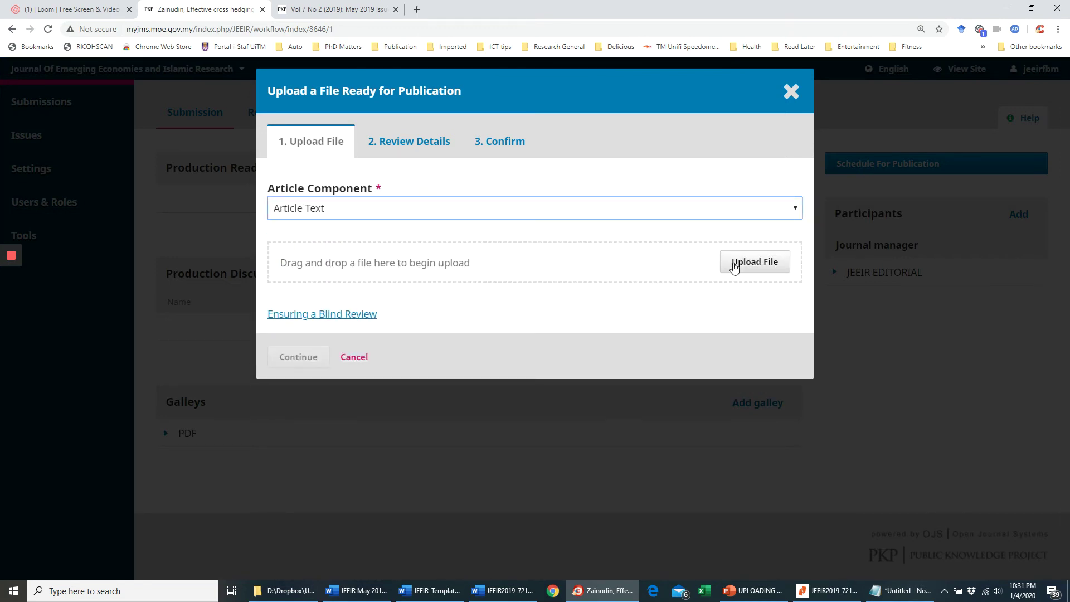
click(741, 266)
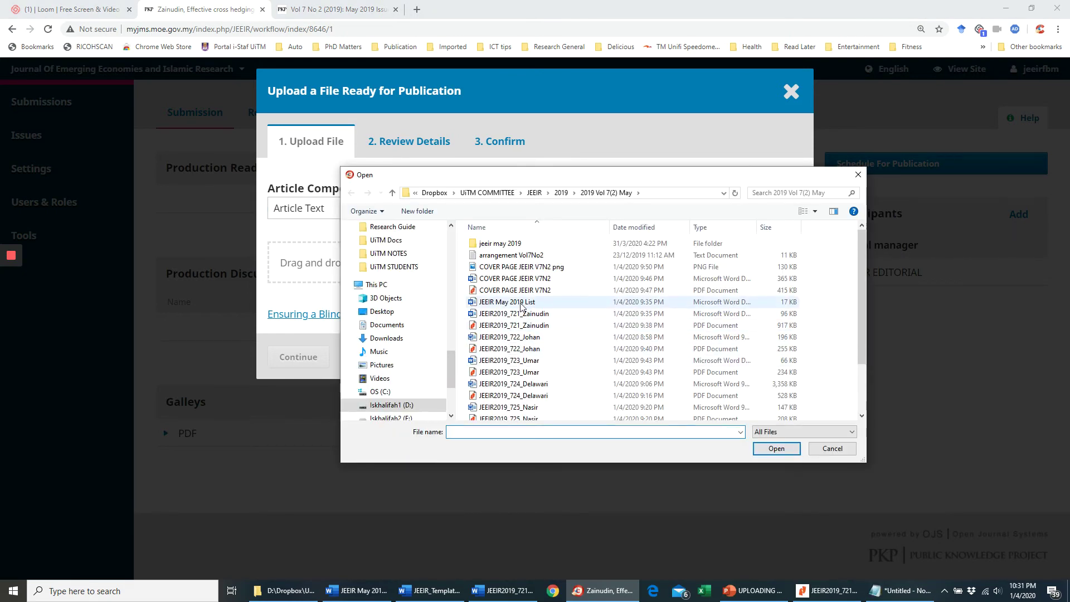
click(534, 327)
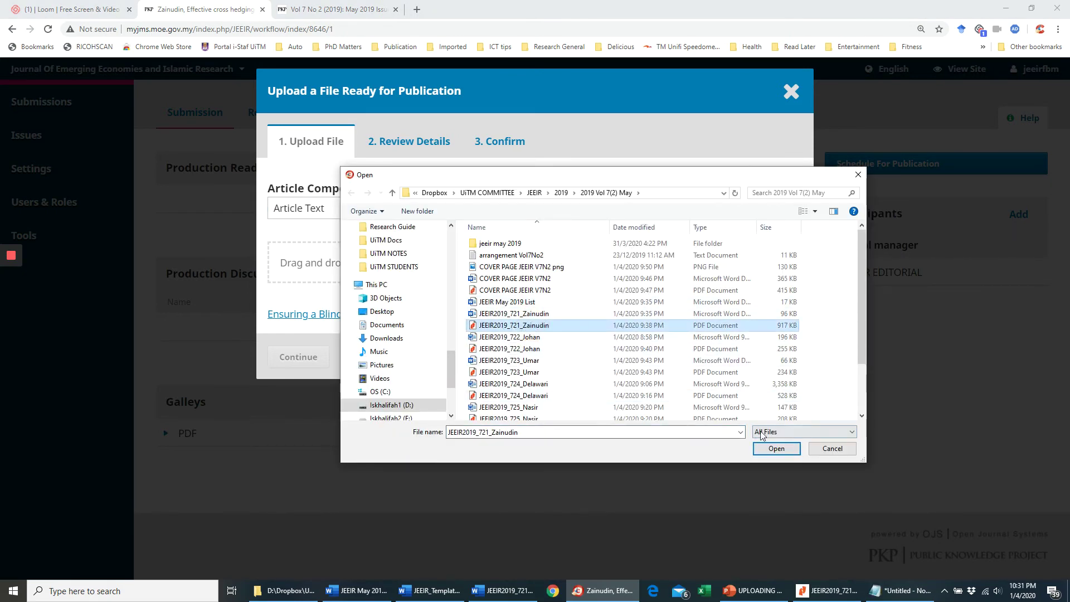
click(775, 448)
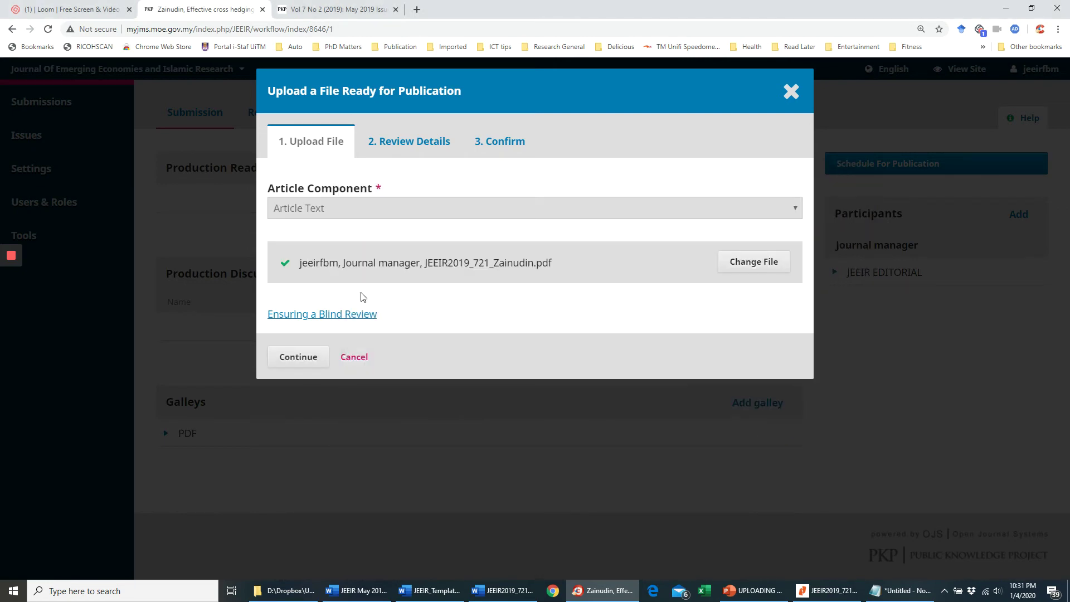
click(301, 357)
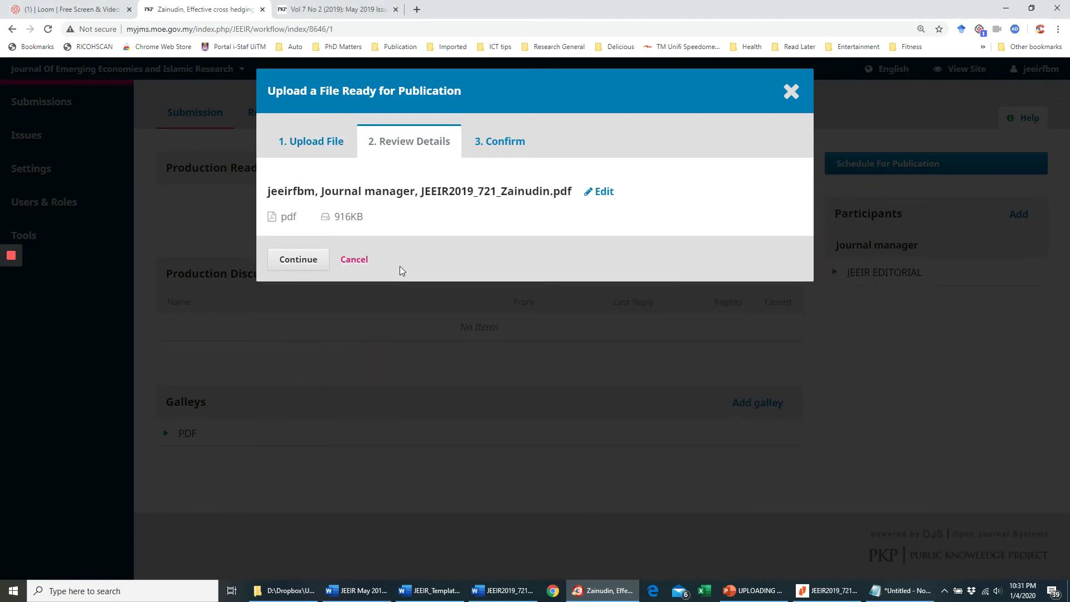
- Rename the uploaded file to JEEIR2019_721_Zainudin.pdf and complete the galley upload
click(601, 191)
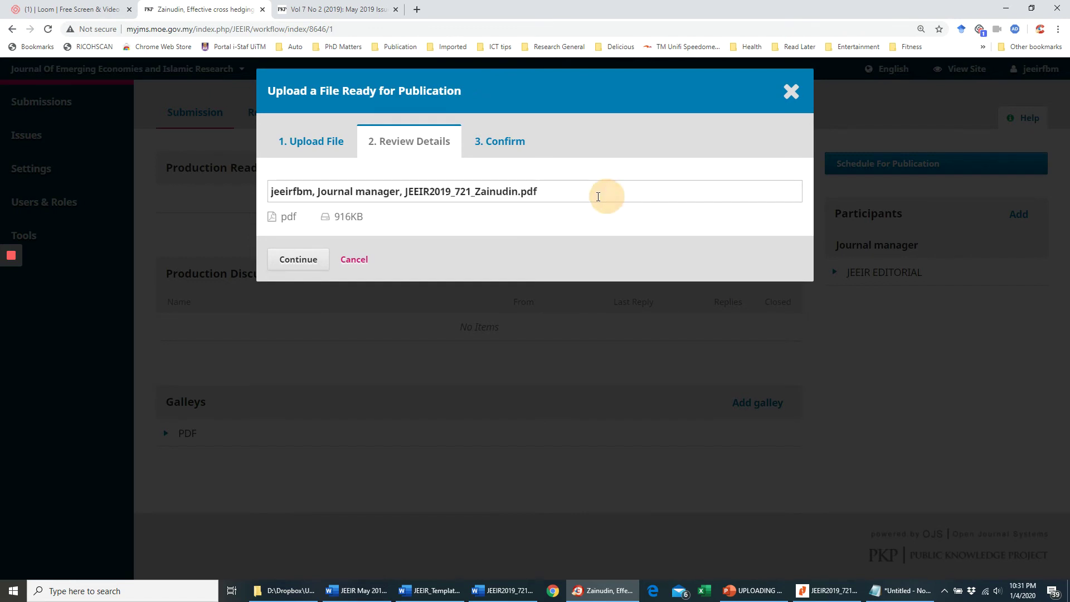
click(406, 192)
key(BackSpace)
key(BackSpace)
key(BackSpace)
key(BackSpace)
key(BackSpace)
key(BackSpace)
key(BackSpace)
key(BackSpace)
key(BackSpace)
key(BackSpace)
key(BackSpace)
key(BackSpace)
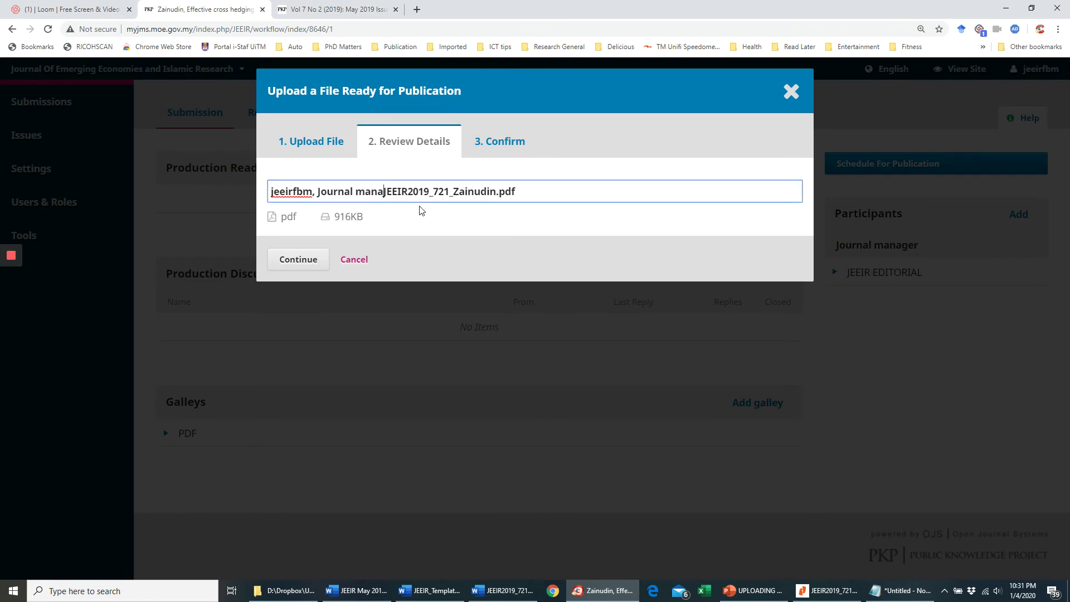
key(BackSpace)
key(BackSpace)
key(BackSpace)
key(BackSpace)
key(BackSpace)
key(BackSpace)
key(BackSpace)
key(BackSpace)
key(BackSpace)
key(BackSpace)
key(BackSpace)
key(BackSpace)
key(BackSpace)
key(BackSpace)
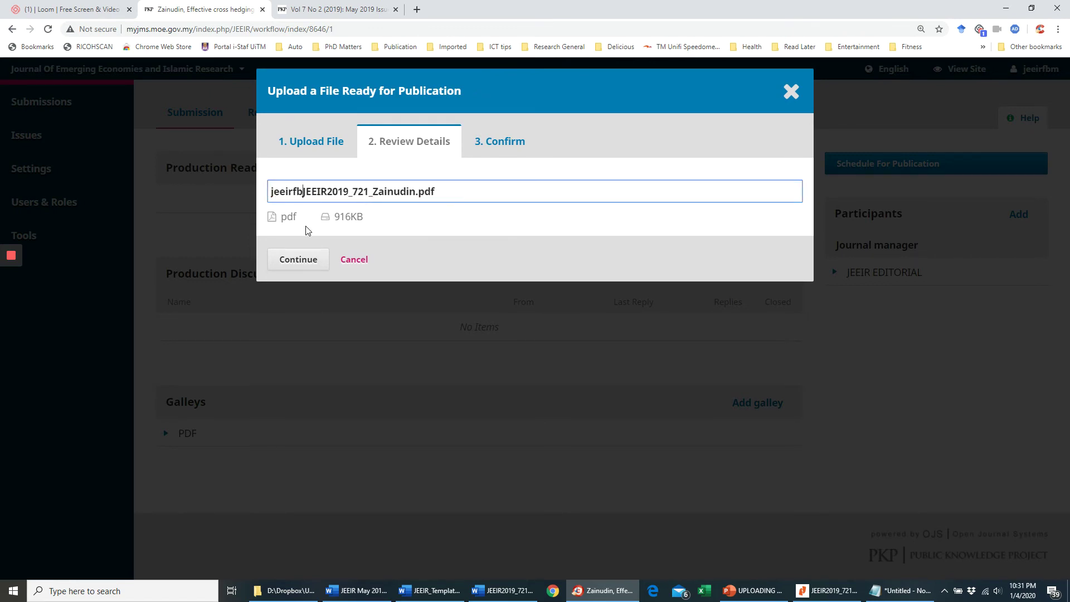
key(BackSpace)
click(297, 259)
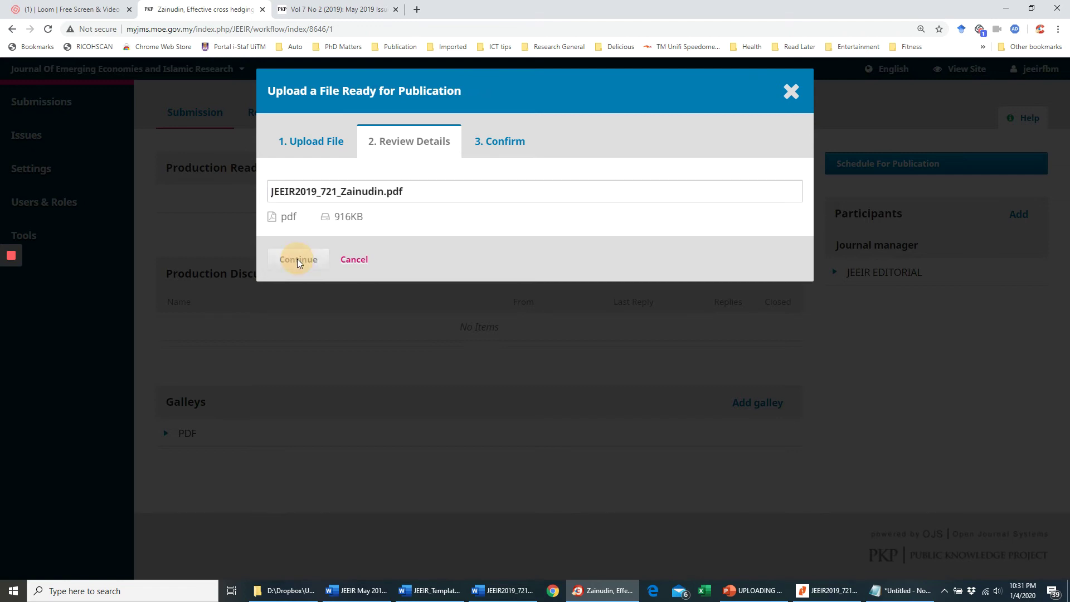
click(301, 310)
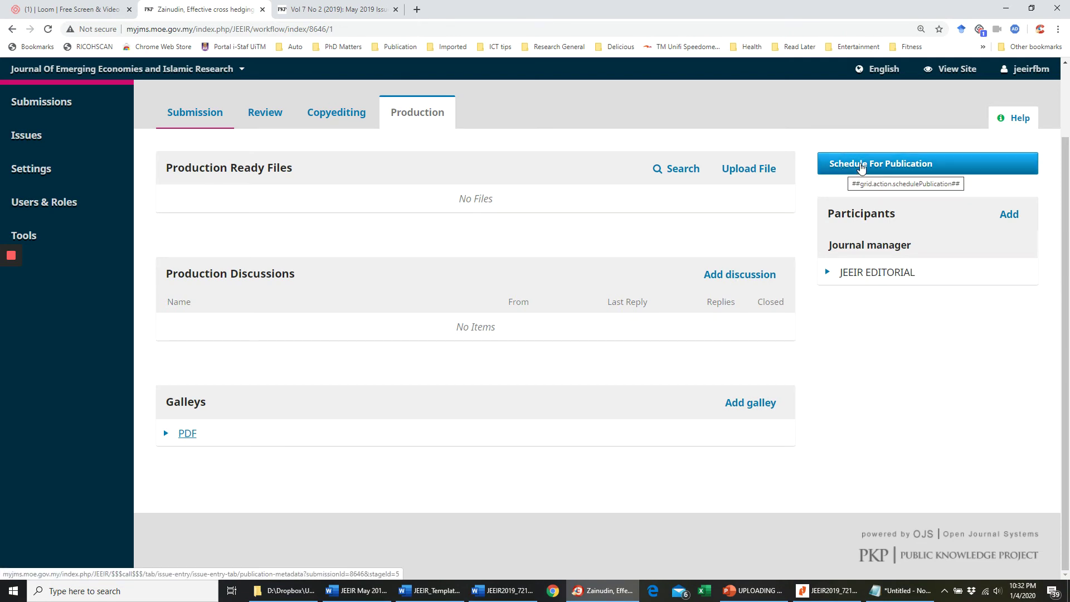
- Schedule the article for publication in Vol 7 No 2 (2019): May 2019 Issue
click(867, 167)
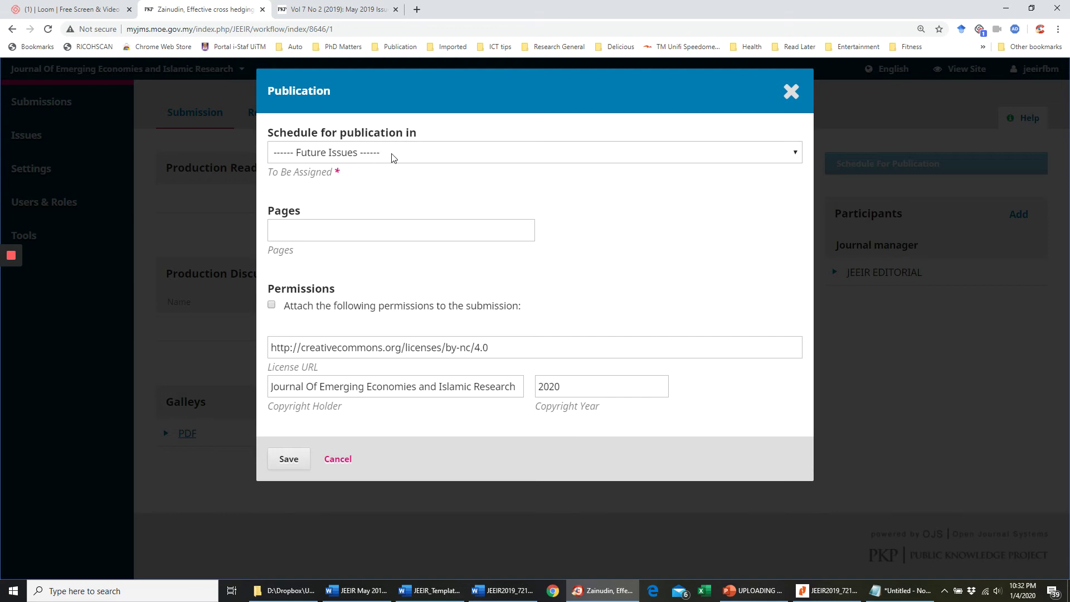
click(392, 155)
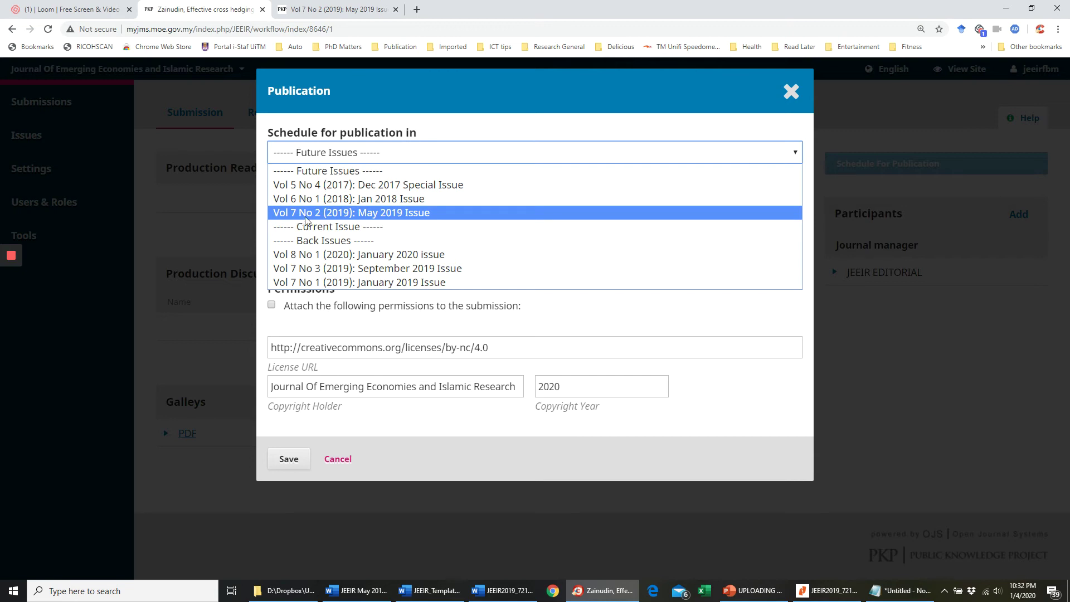
click(397, 215)
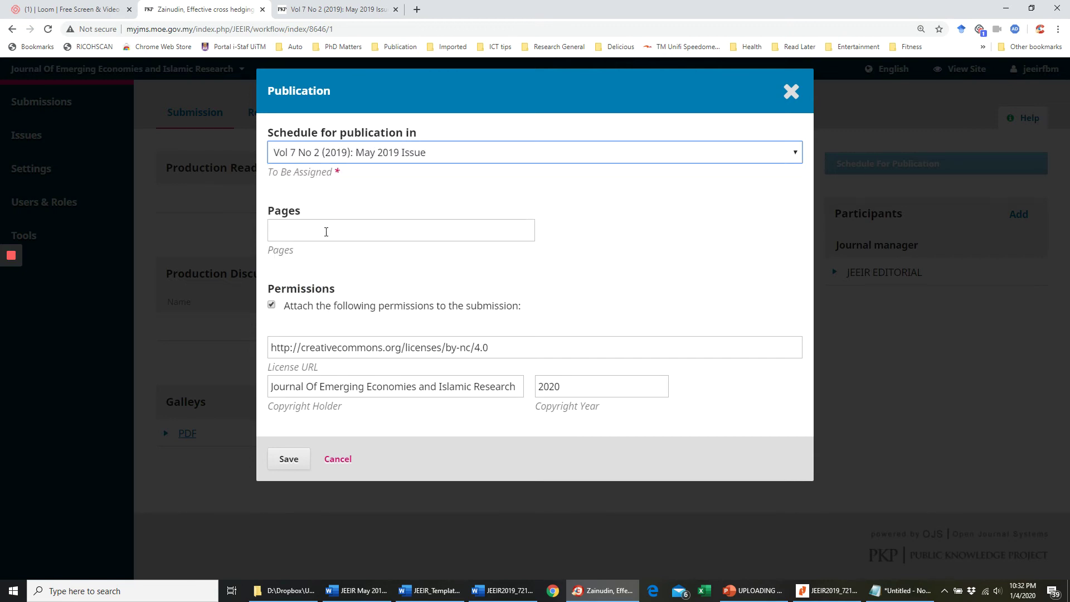
- Check the article's page numbers in the Word document before returning to the form
click(502, 591)
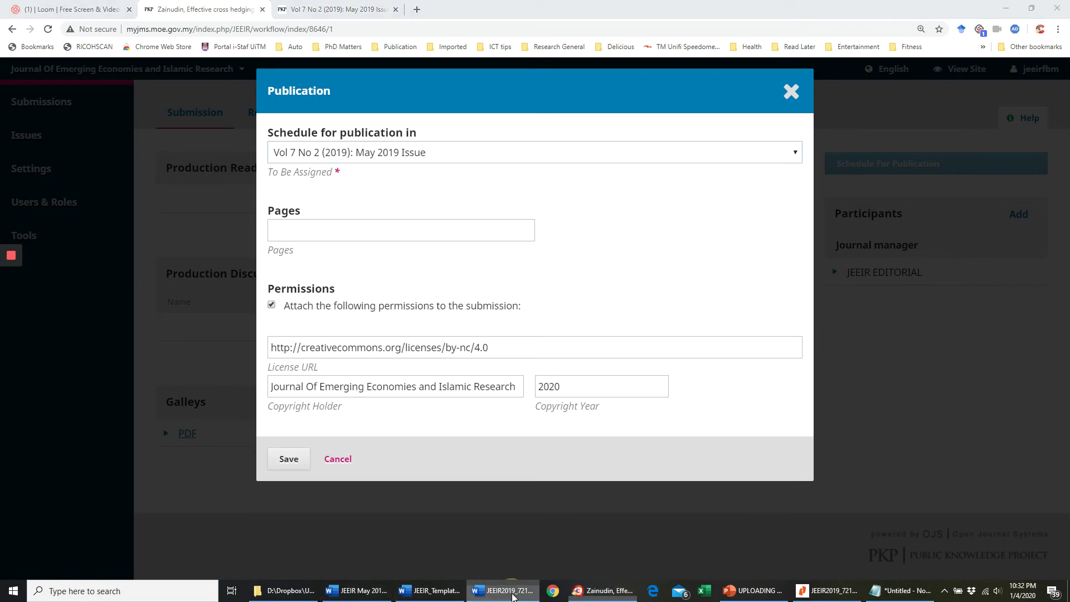
scroll(526, 384, up, 3)
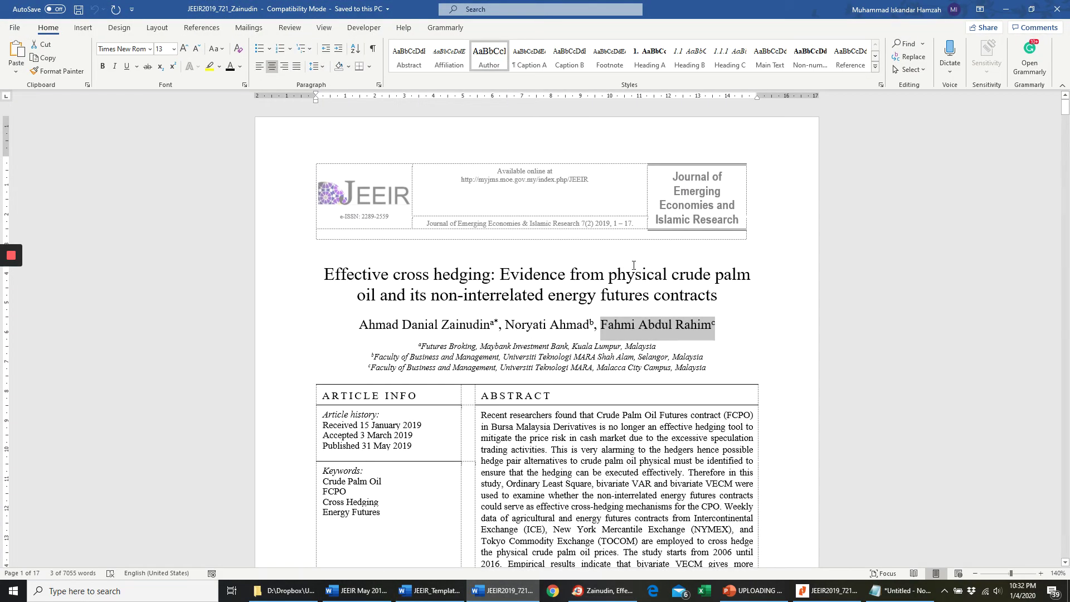
scroll(638, 277, up, 8)
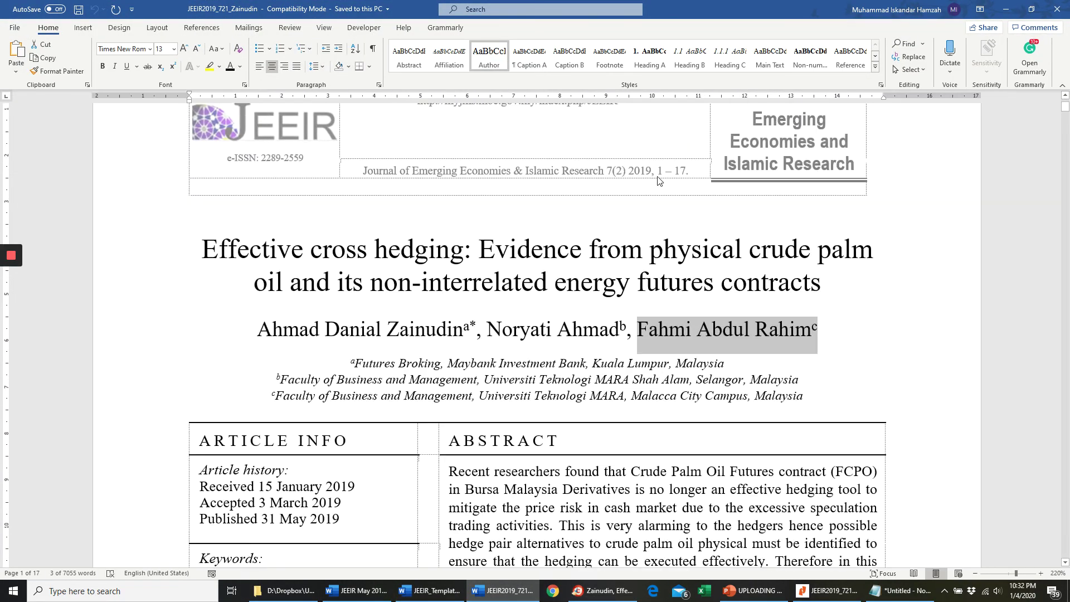
click(660, 173)
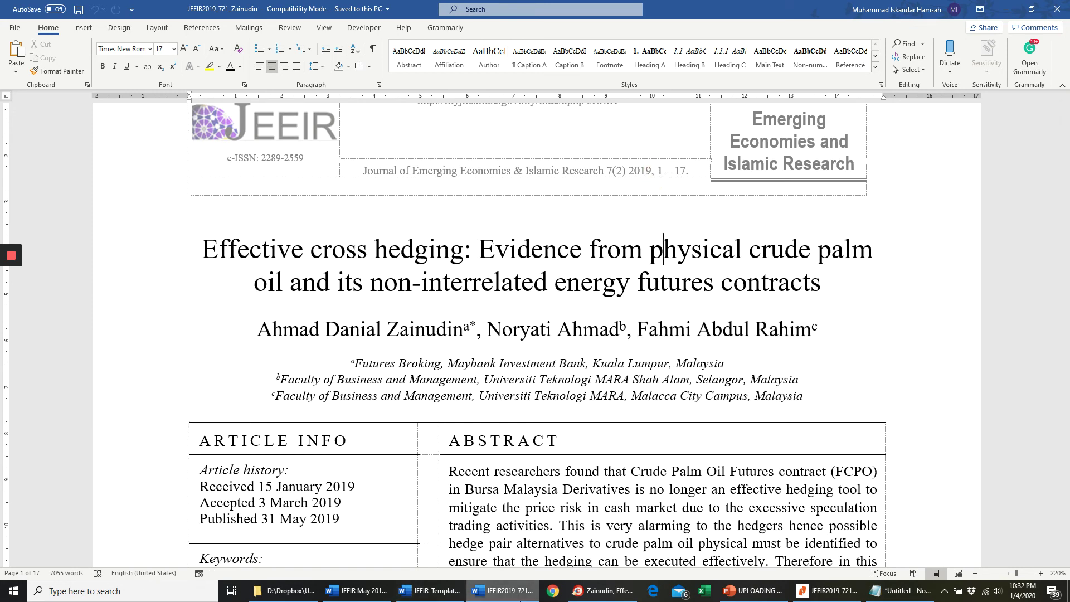
click(599, 592)
- Enter pages 1-17 and copyright year 2019, save, and confirm DOI 10.24191/jeeir.v7i2.8646
click(301, 232)
text(10)
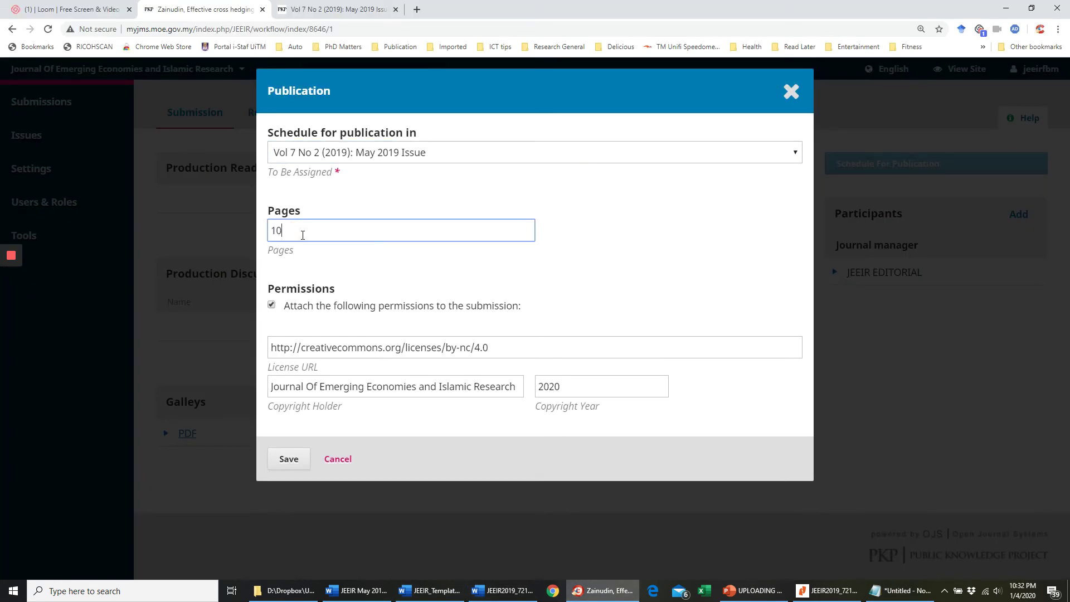
key(BackSpace)
text(-17)
double_click(564, 390)
text(2019)
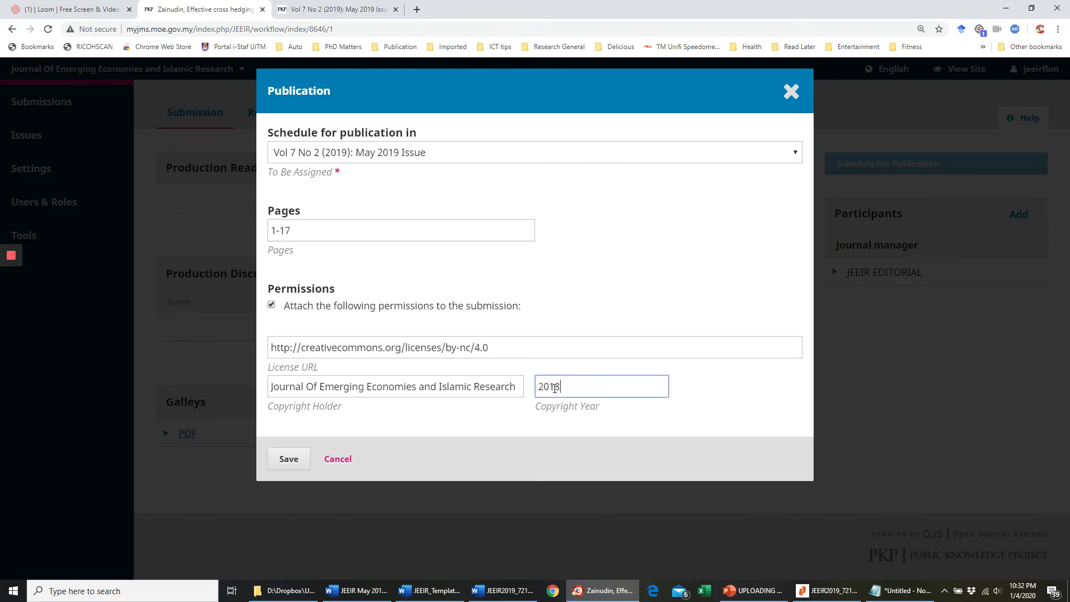
key(BackSpace)
text(9)
click(290, 460)
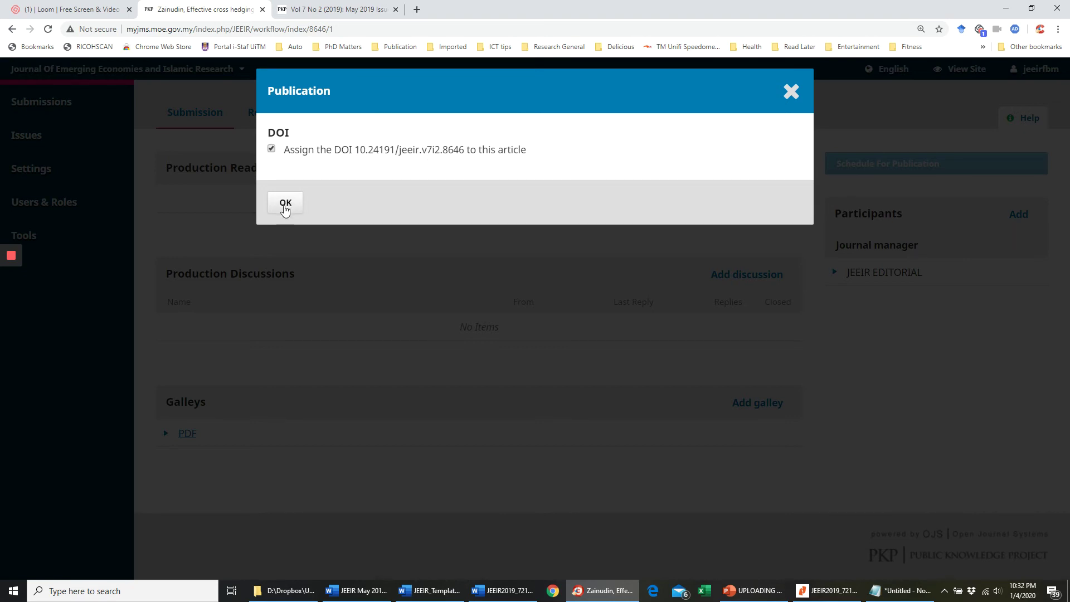
click(286, 206)
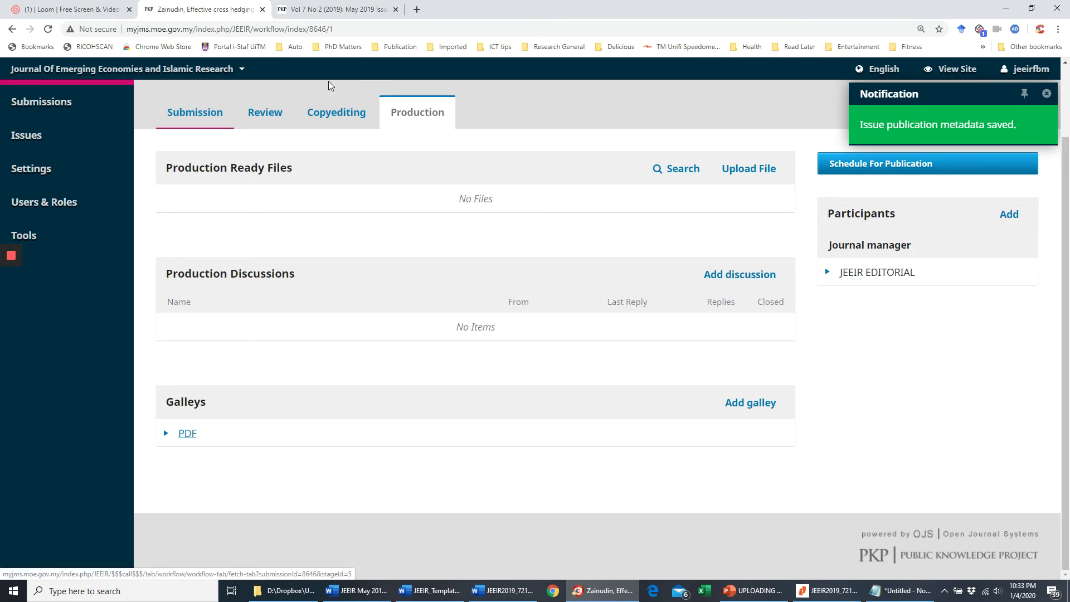
- Preview the Vol 7 No 2 (2019) May 2019 issue from Future Issues, then close the preview
mouse_move(74, 135)
mouse_move(1, 270)
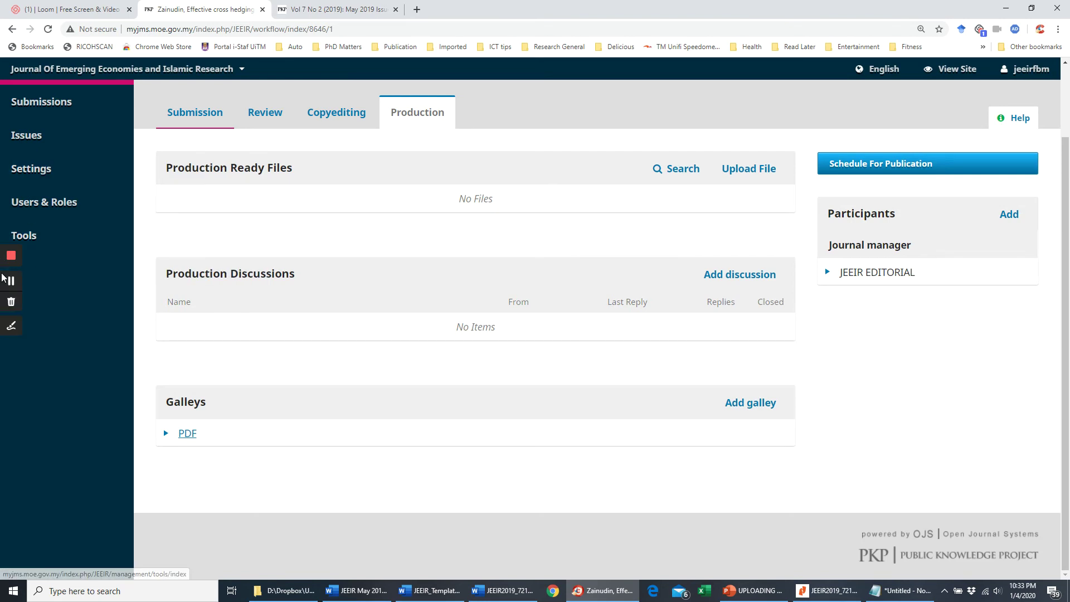
mouse_move(25, 191)
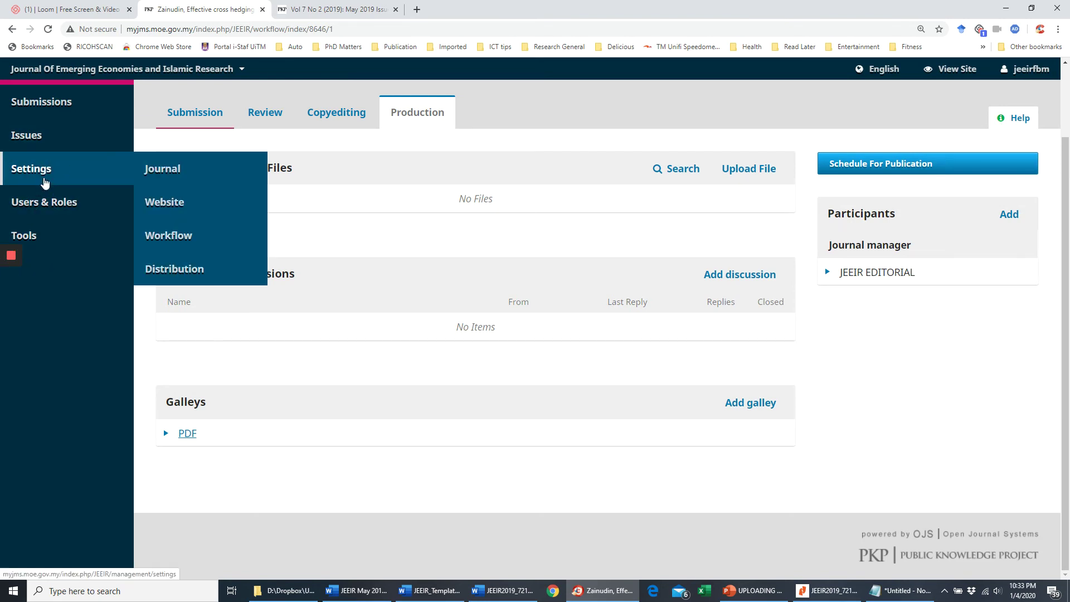
click(174, 136)
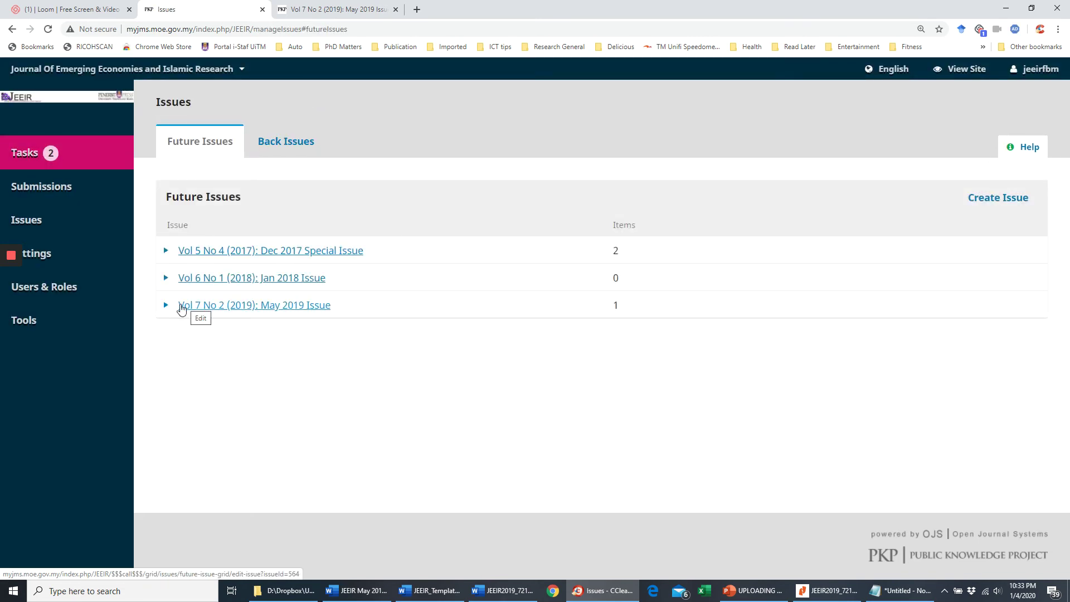
click(167, 306)
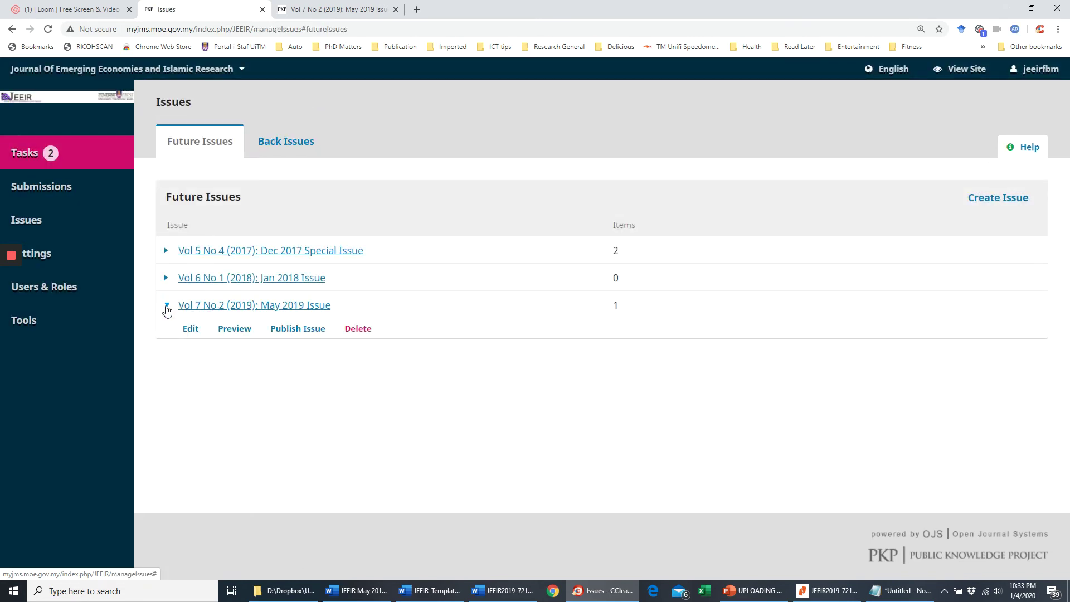
click(234, 329)
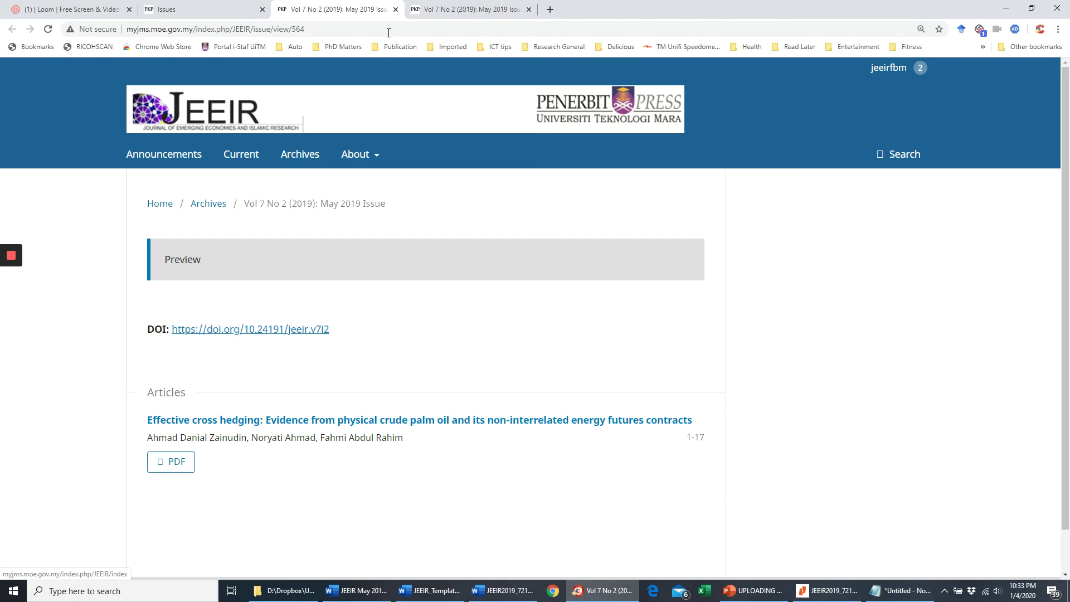
click(396, 10)
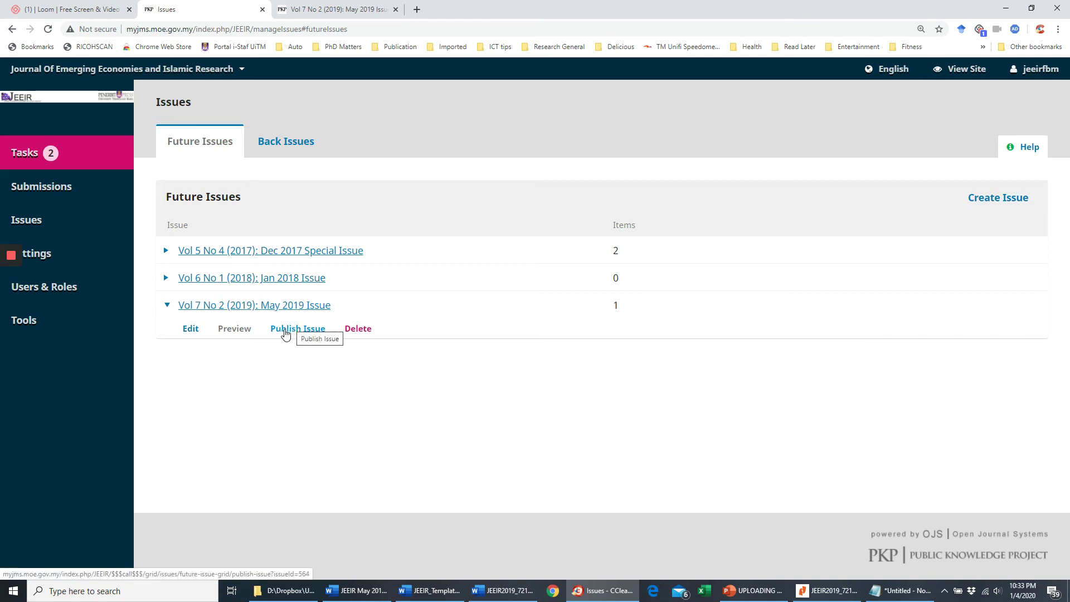
click(167, 304)
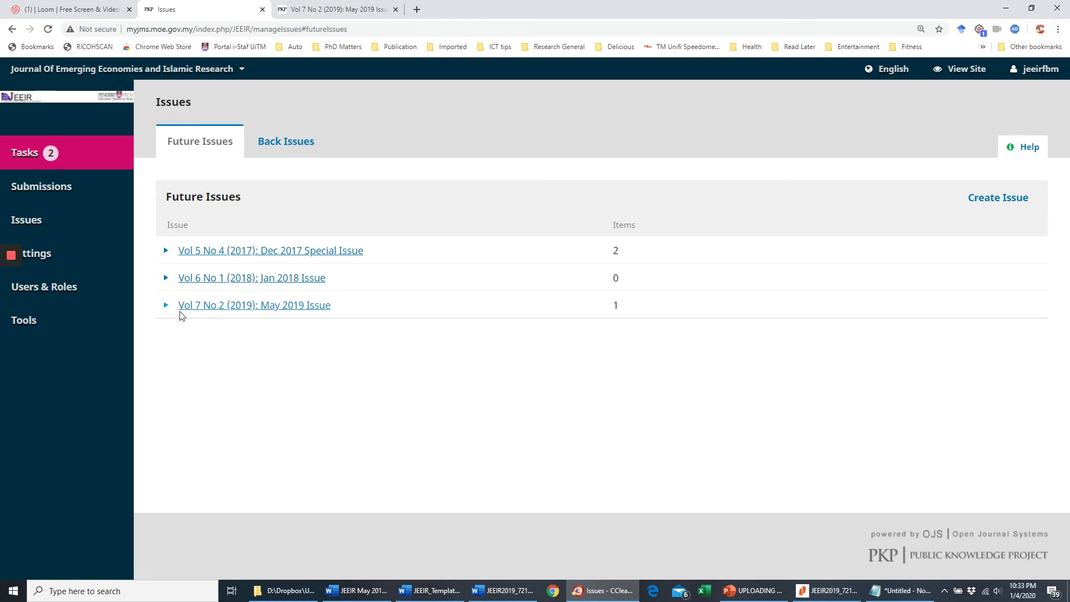
click(166, 305)
- Review the May 2019 issue's data, galleys and DOI tabs, then open the Effective cross hedging article's submission
click(191, 328)
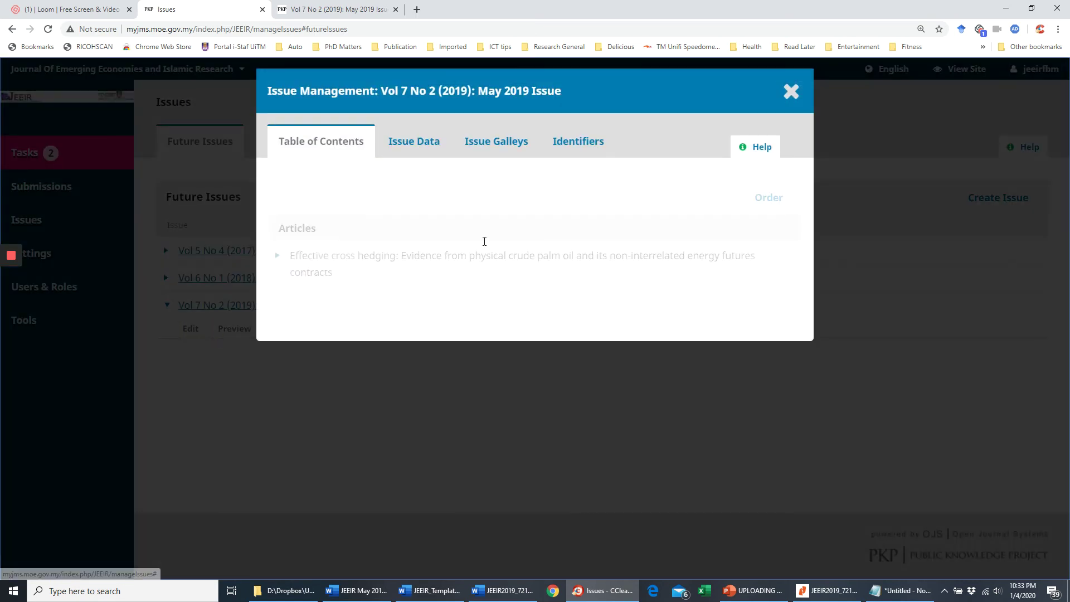
click(413, 143)
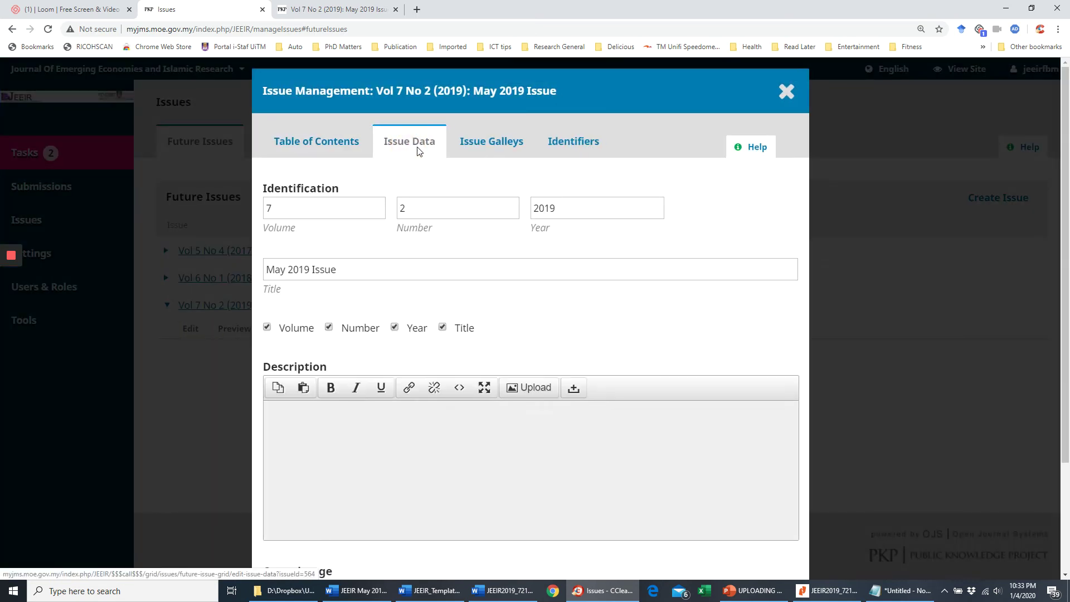
click(475, 141)
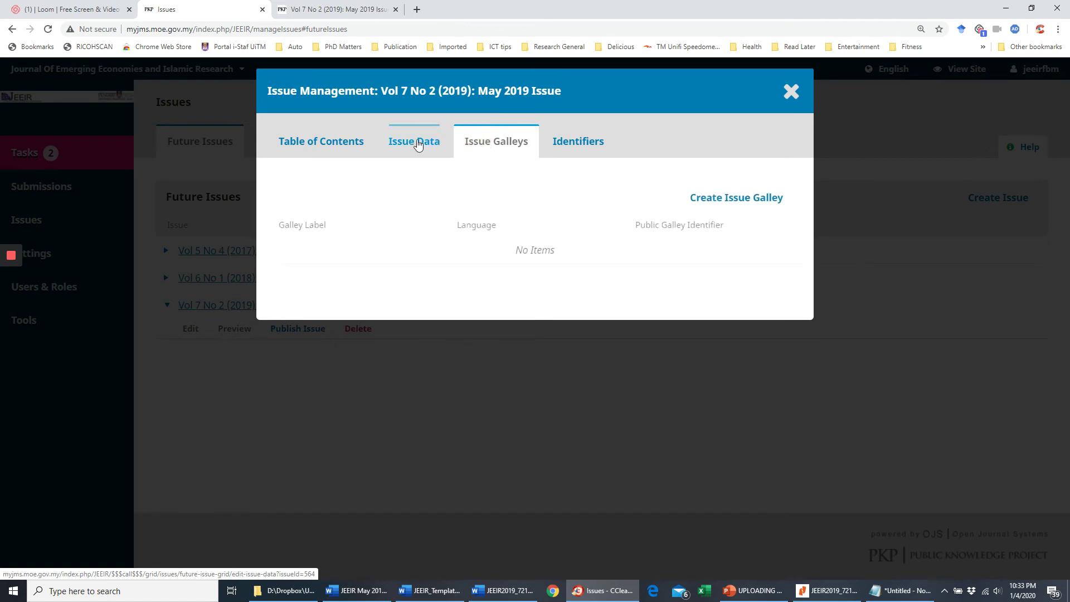
click(550, 142)
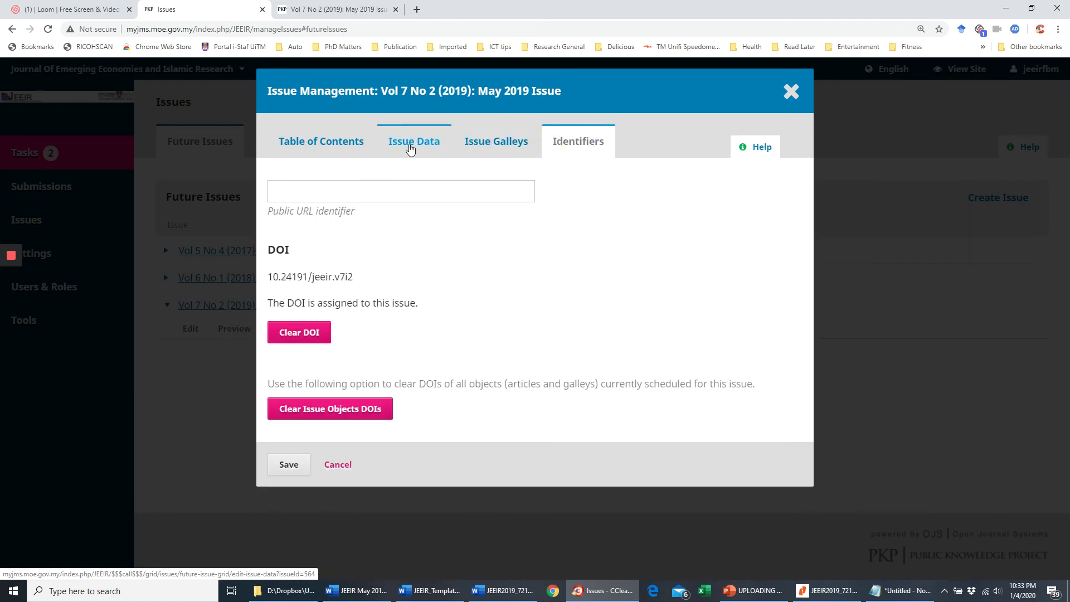
click(411, 147)
click(339, 145)
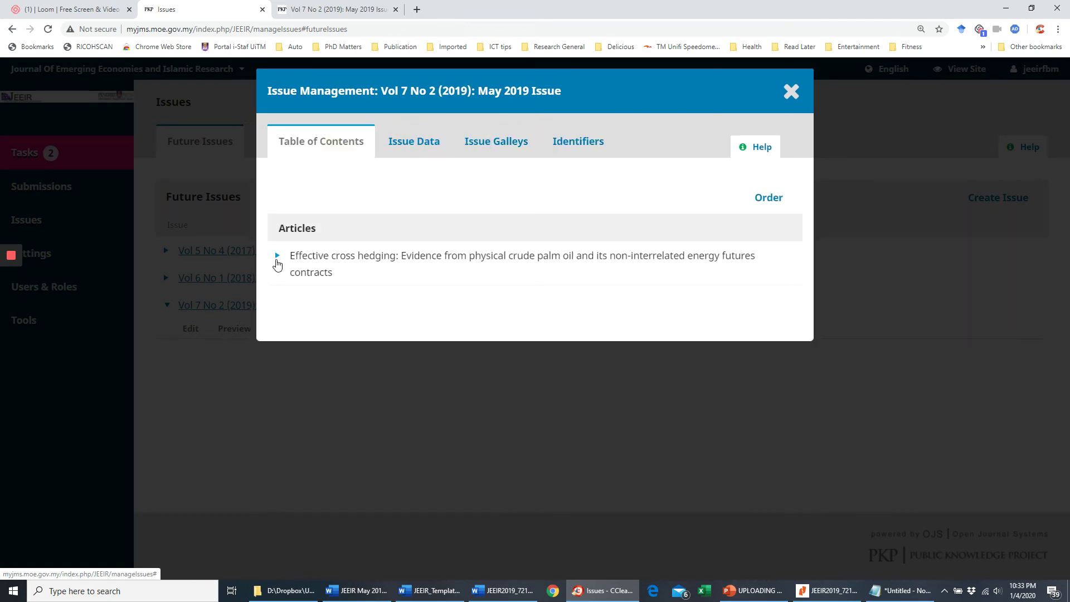
click(276, 260)
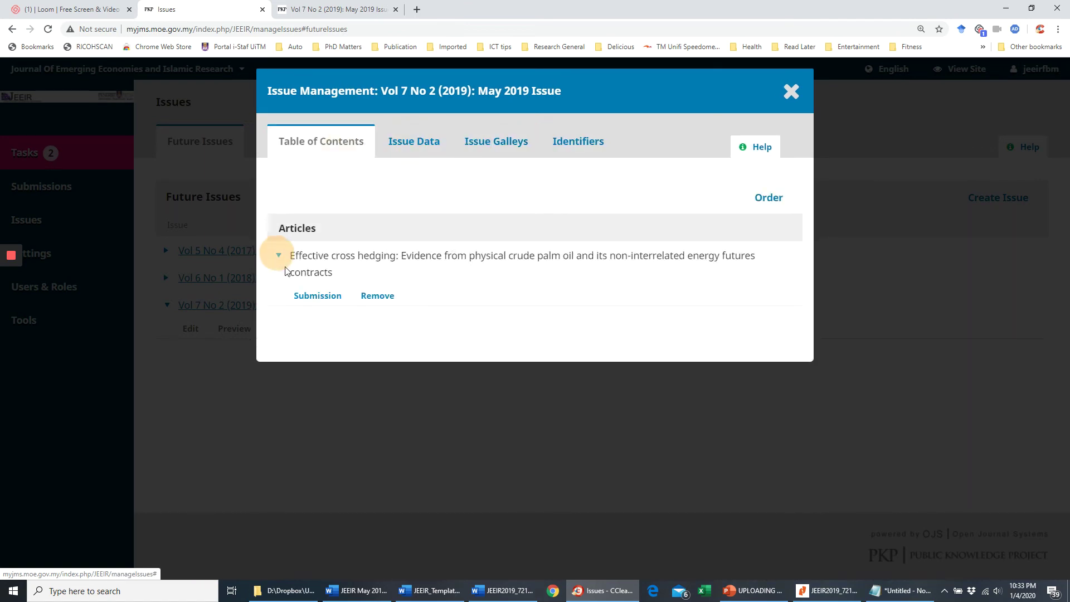
click(318, 297)
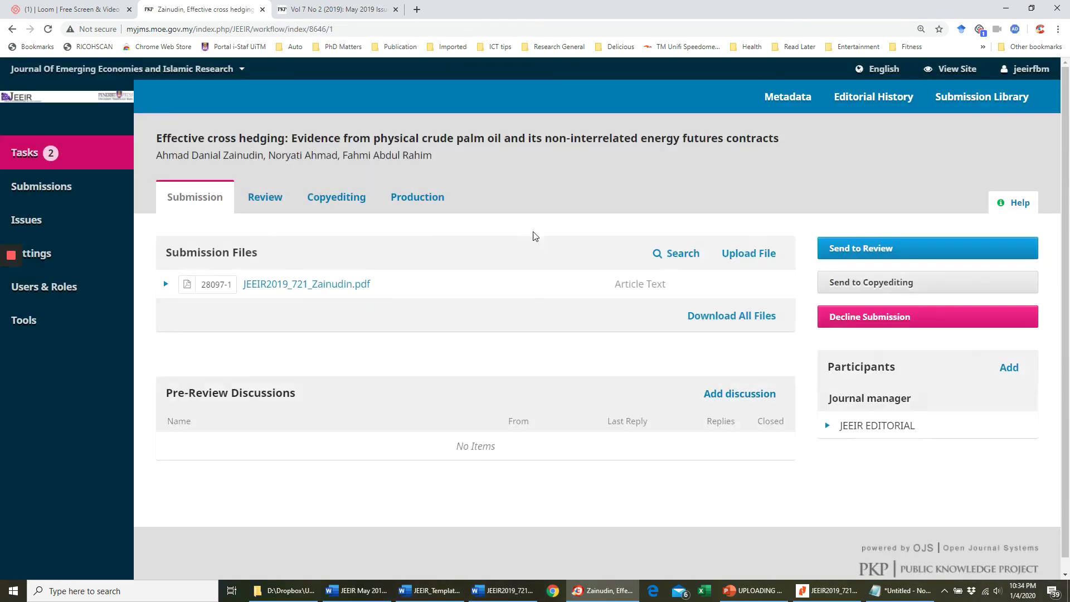
- Reopen the article's scheduling form in Production and edit its 2020-04-01 published date
click(413, 201)
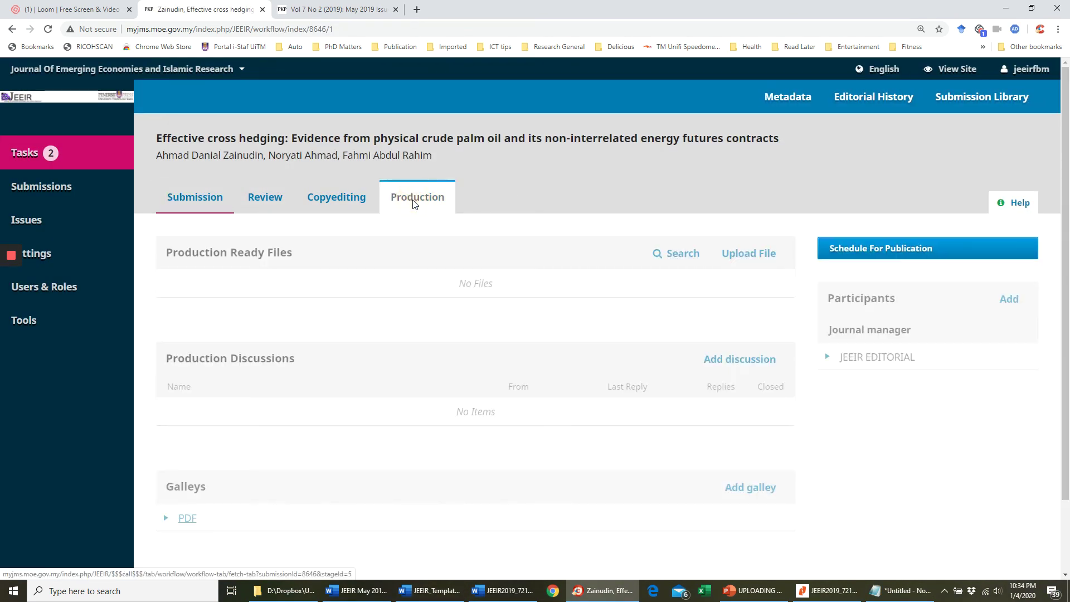
scroll(884, 346, down, 2)
scroll(884, 346, up, 2)
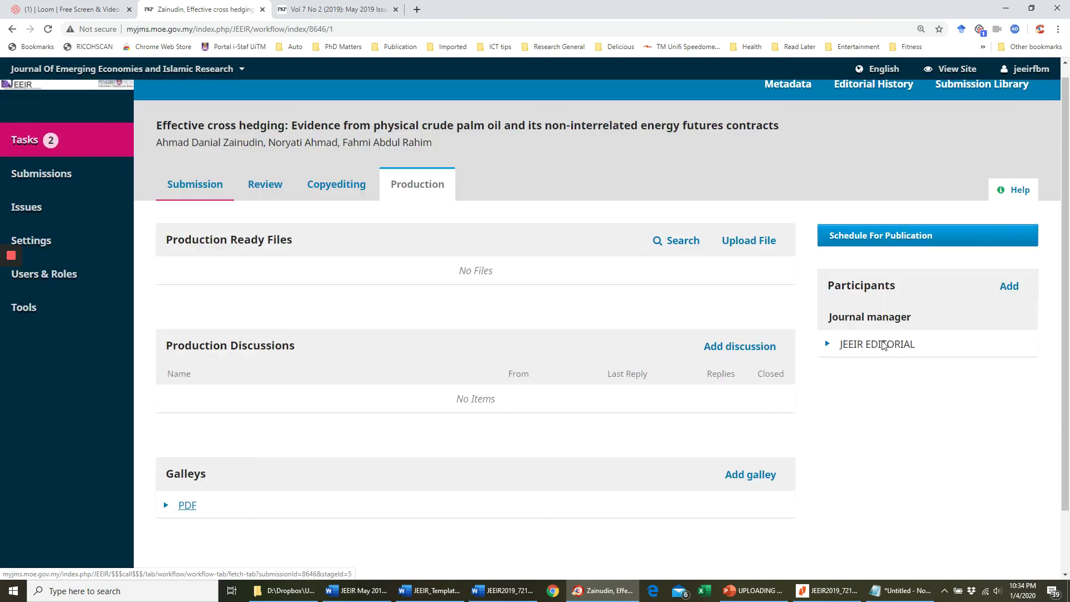
click(880, 257)
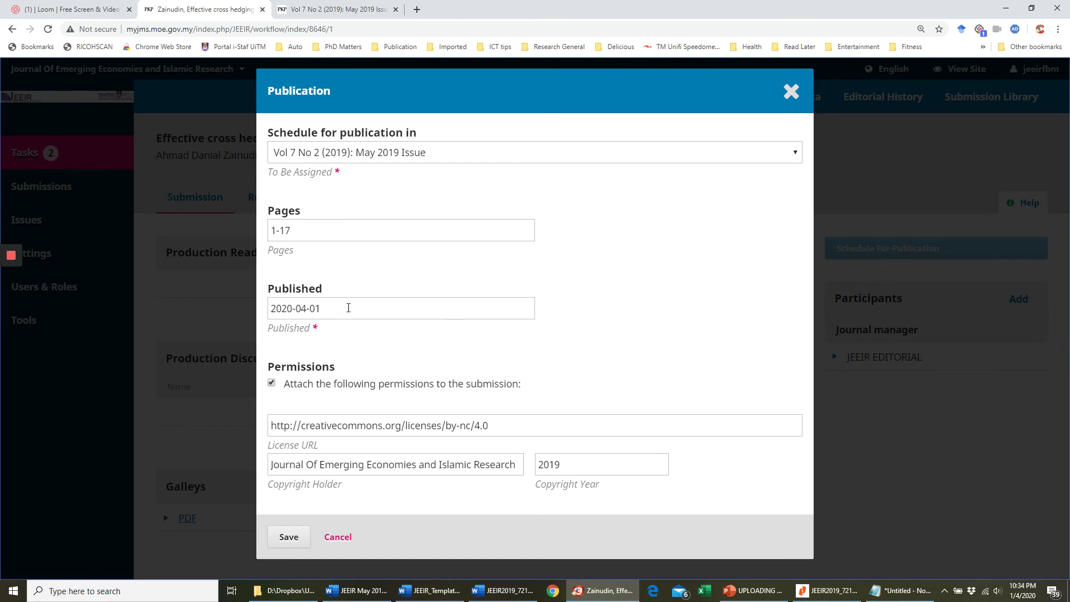
drag(295, 293, 269, 300)
click(301, 306)
click(328, 308)
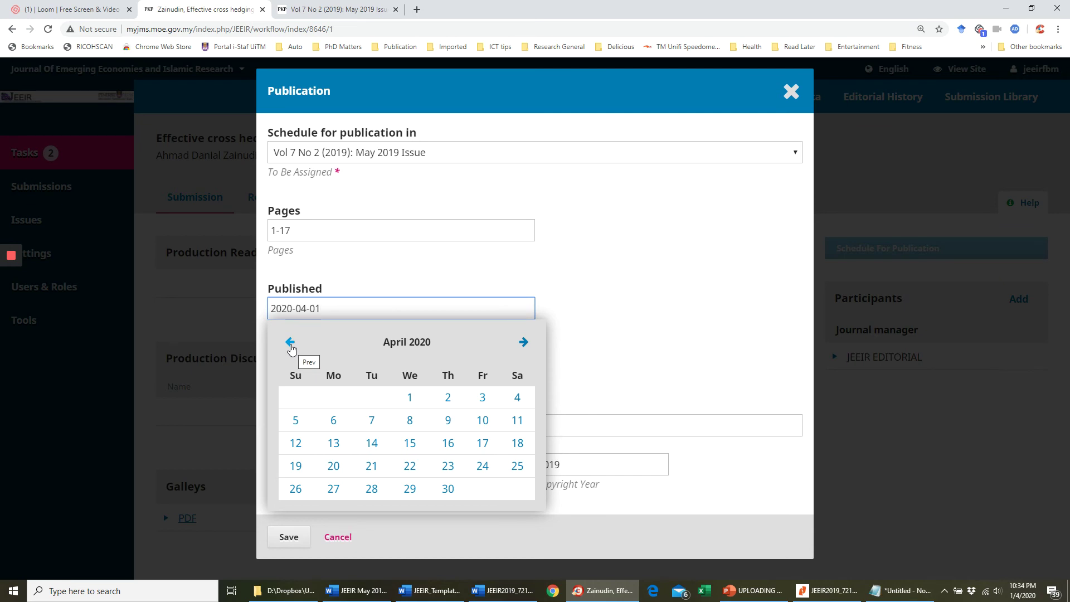
- Set the article's published date to 31 May 2019, save the schedule, and acknowledge the DOI notice
click(290, 343)
click(290, 342)
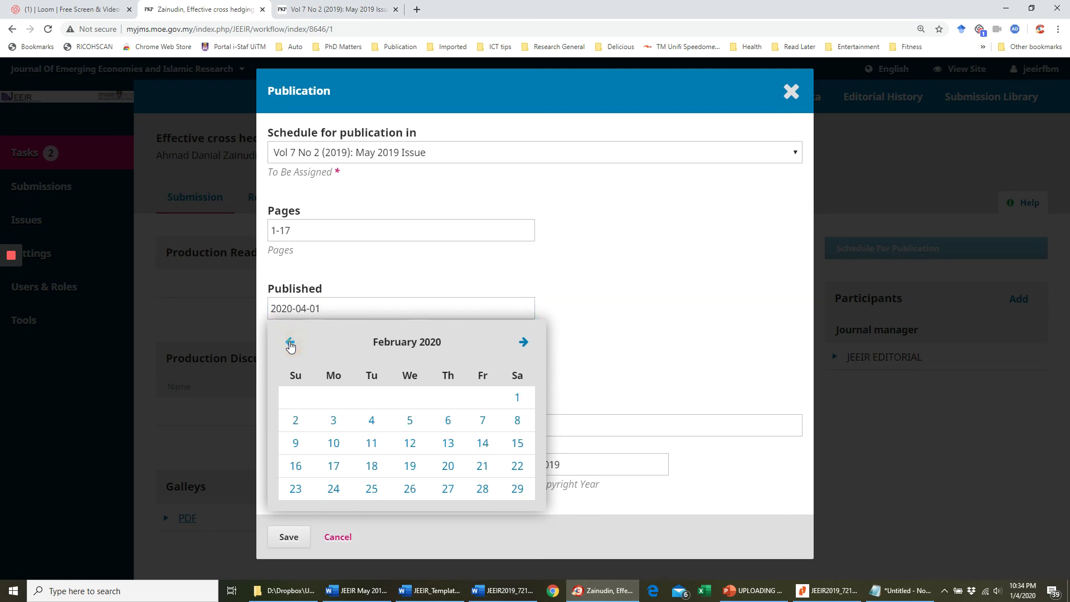
click(290, 343)
click(290, 343)
click(290, 342)
click(290, 343)
click(290, 343)
click(290, 343)
click(290, 342)
click(290, 343)
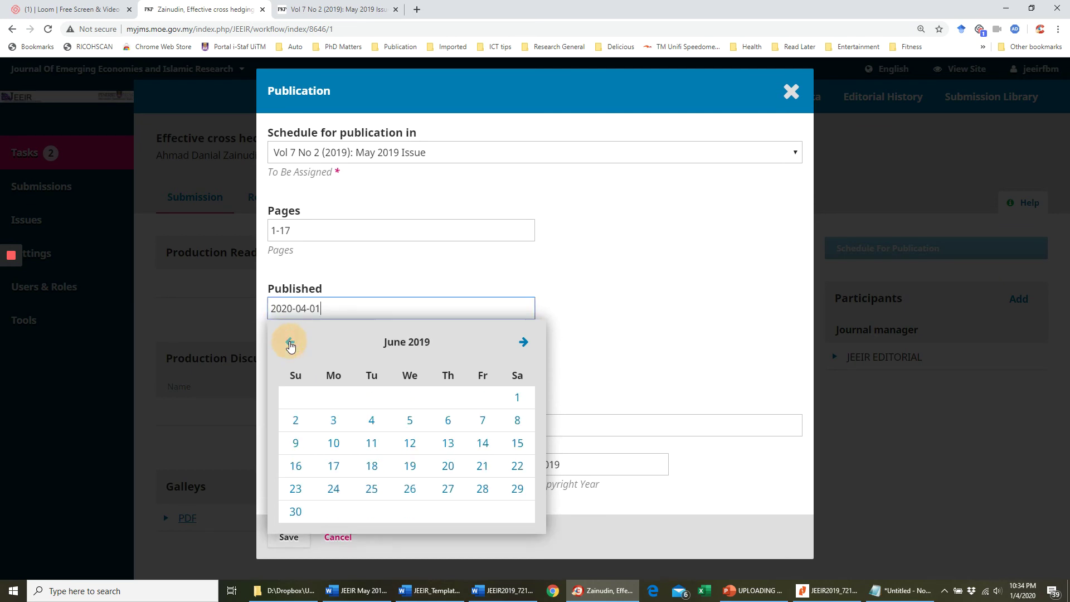
click(290, 343)
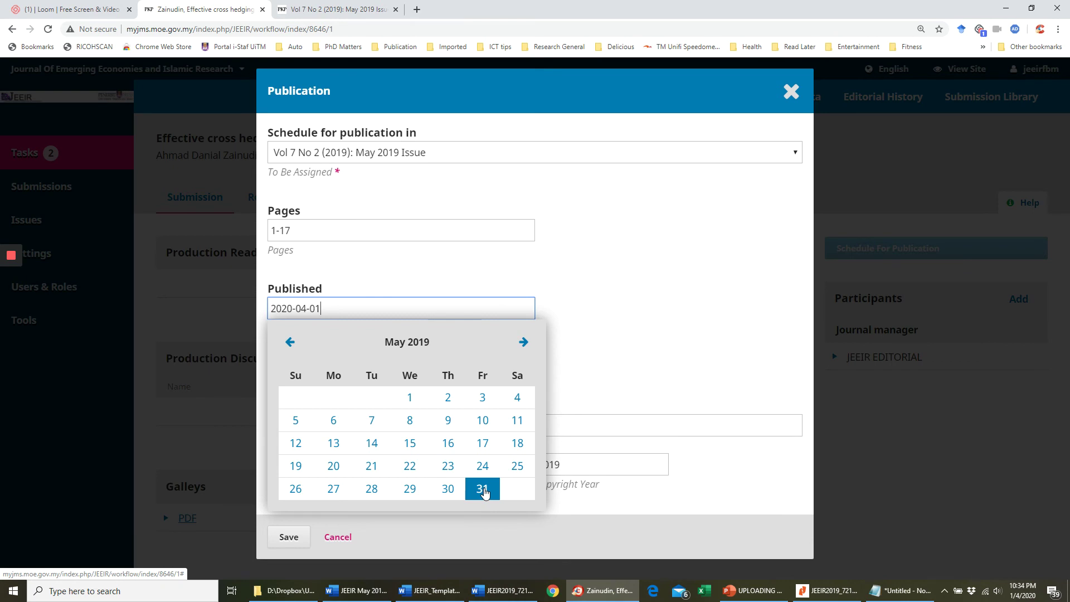
click(483, 490)
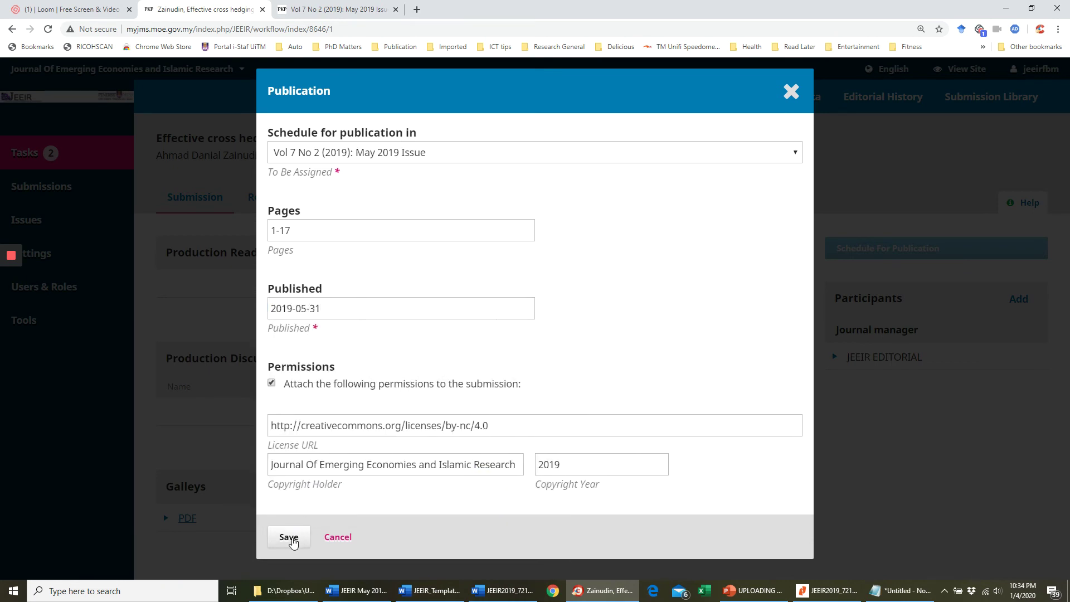
click(289, 538)
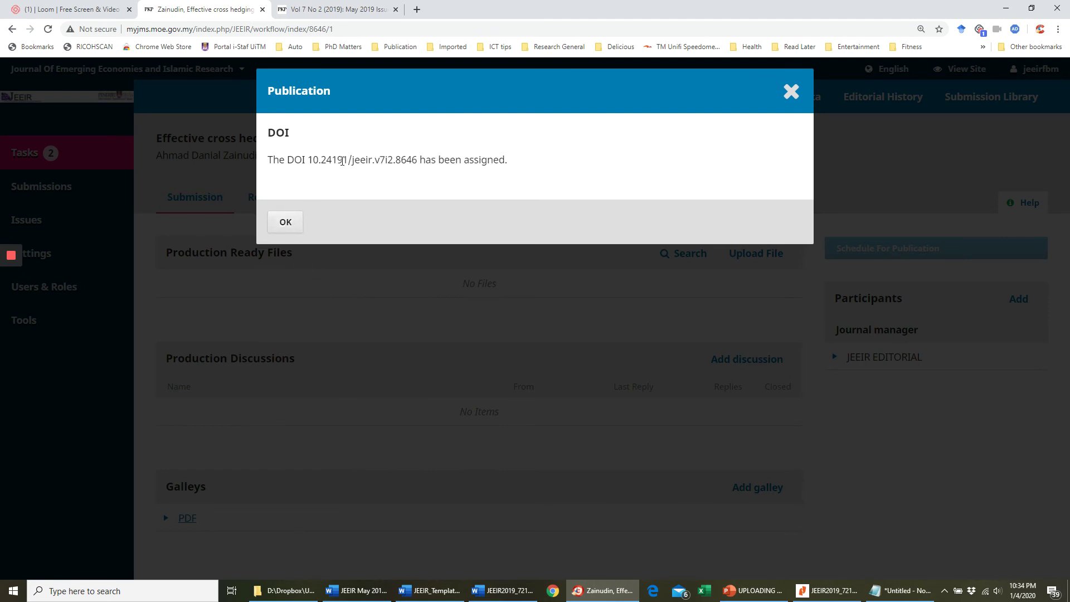
click(286, 225)
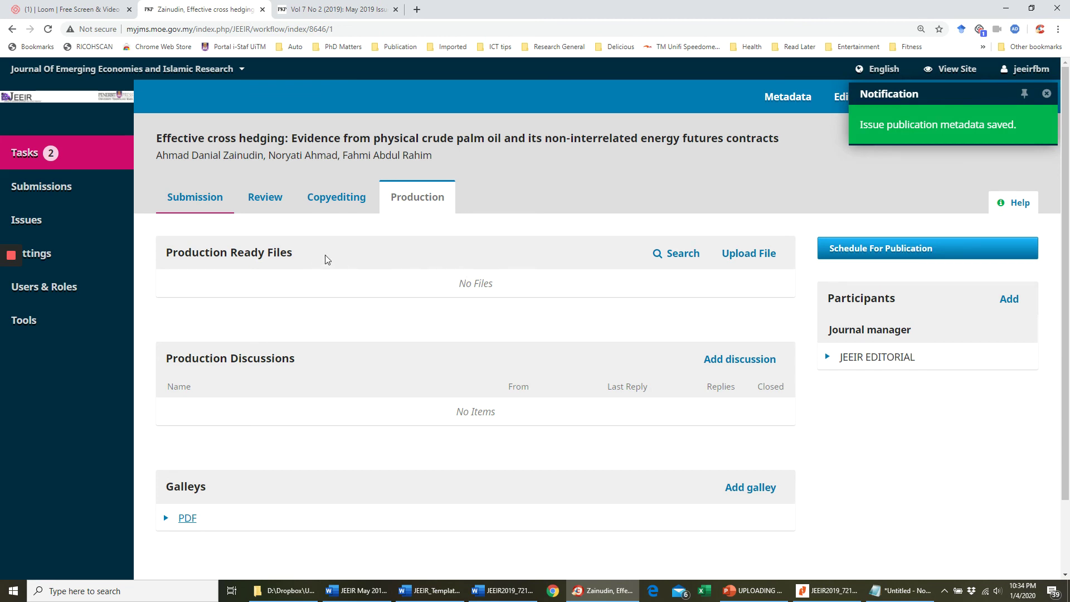
- Open the Vol 7 No 2 May 2019 issue from Future Issues for editing
mouse_move(83, 266)
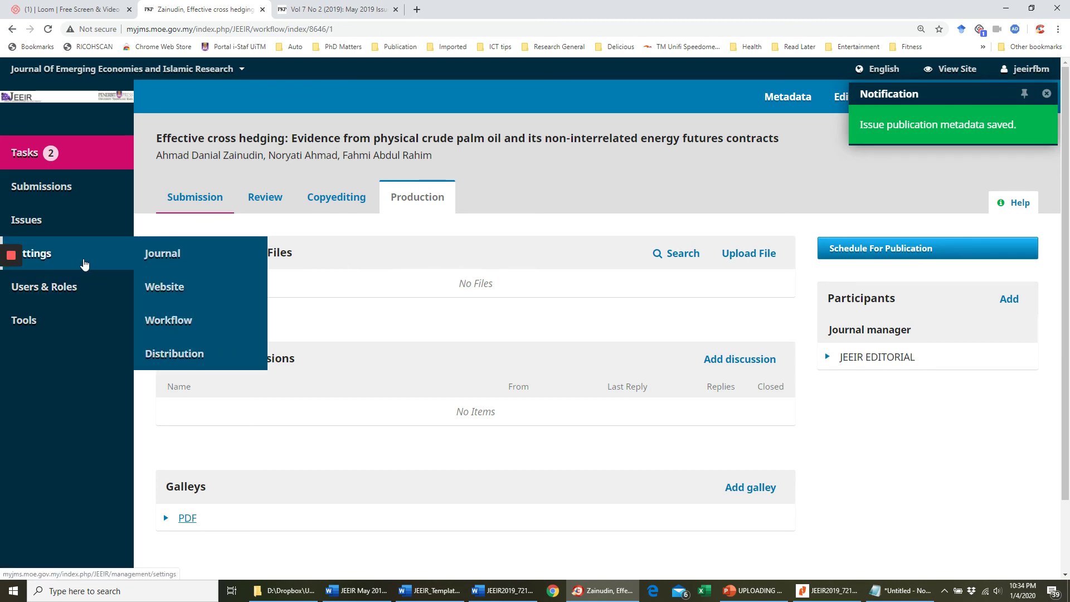
mouse_move(111, 222)
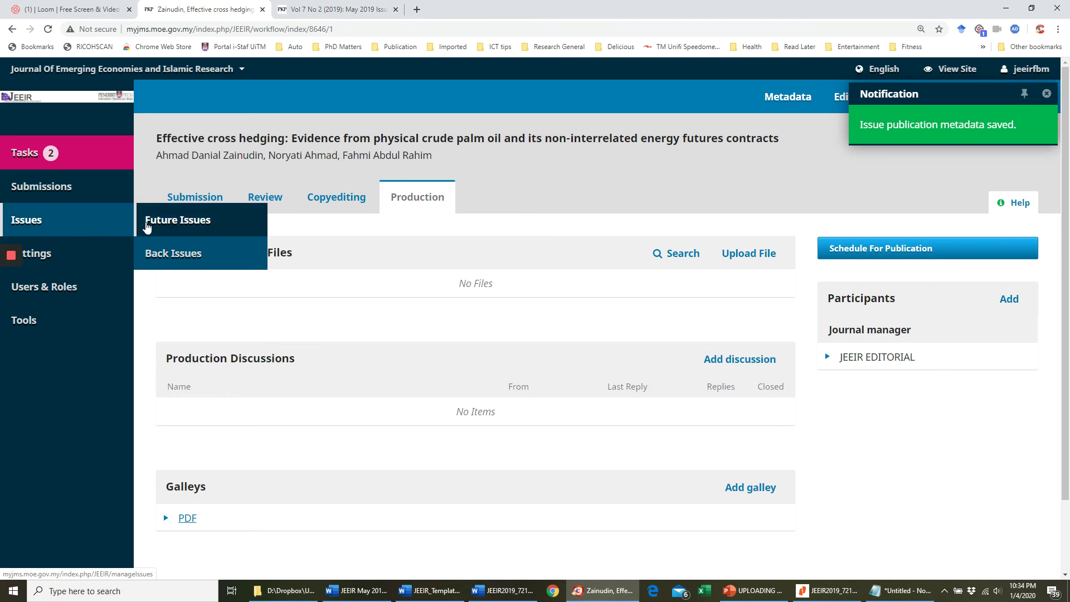
click(167, 220)
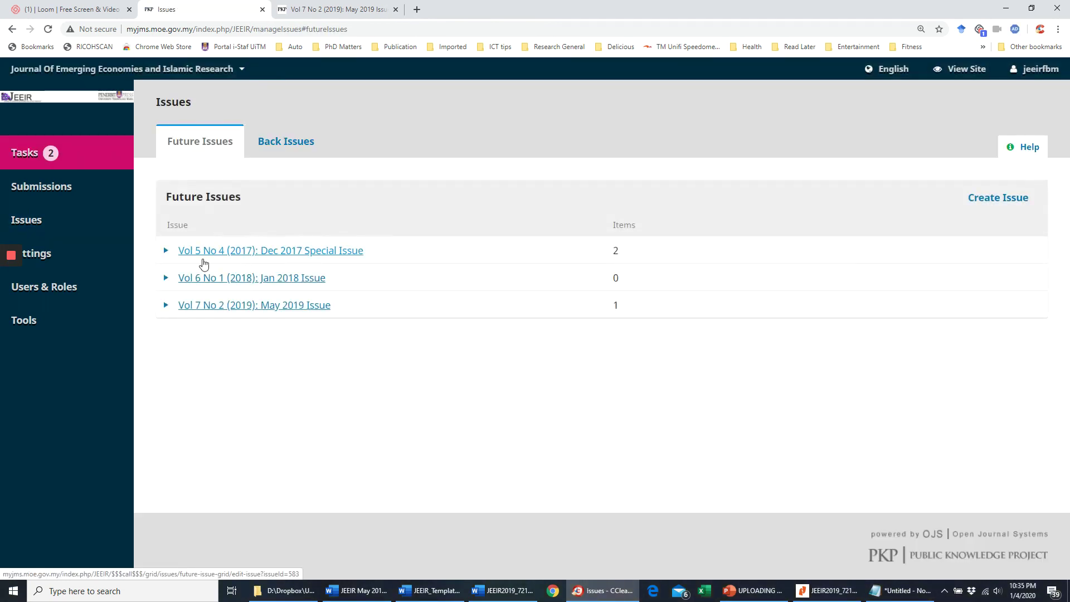
click(166, 306)
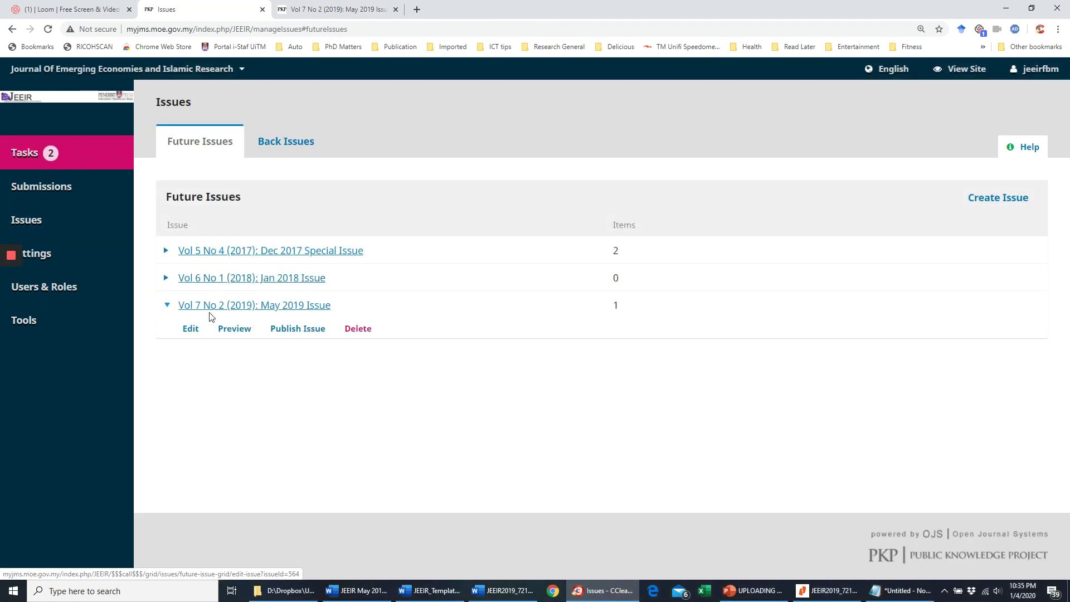
click(215, 305)
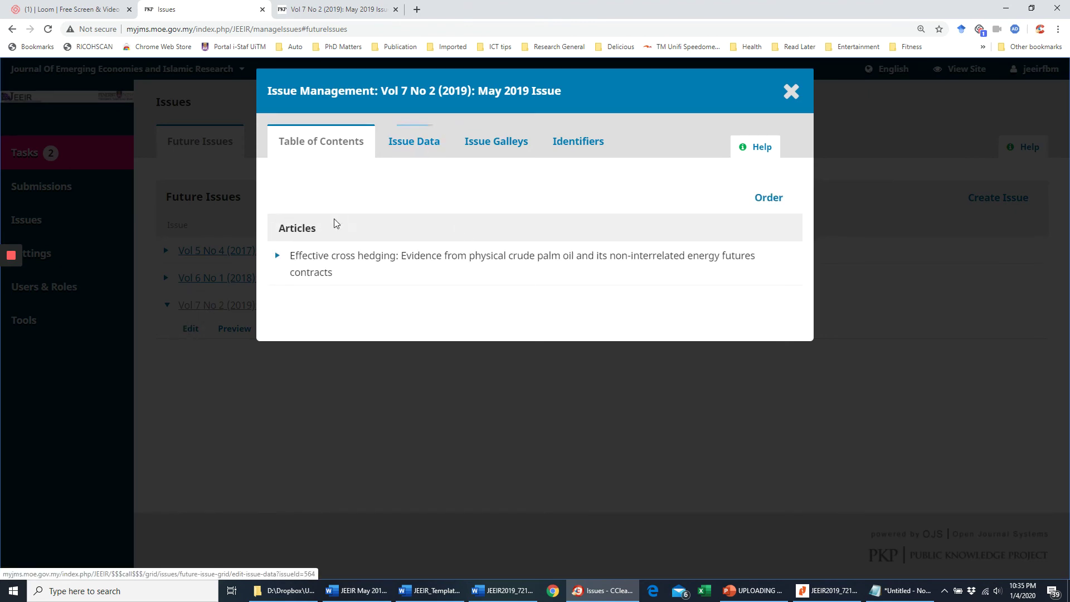
- Review the issue's data, galleys, identifiers and table of contents, then preview the issue
click(427, 144)
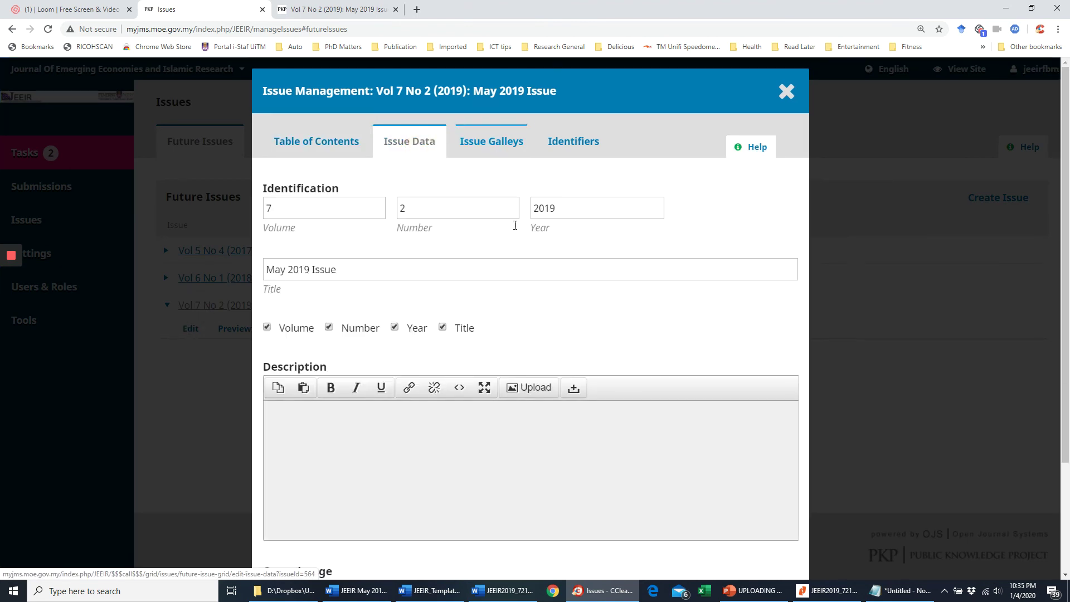
scroll(617, 327, down, 3)
scroll(605, 297, up, 2)
scroll(605, 297, up, 1)
click(497, 142)
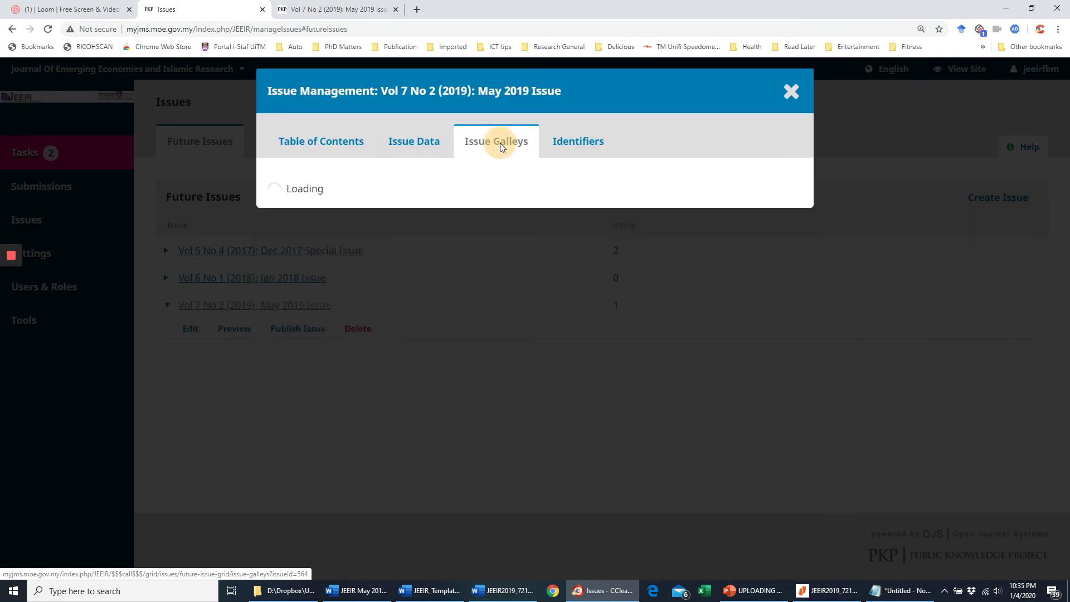
click(569, 144)
click(330, 143)
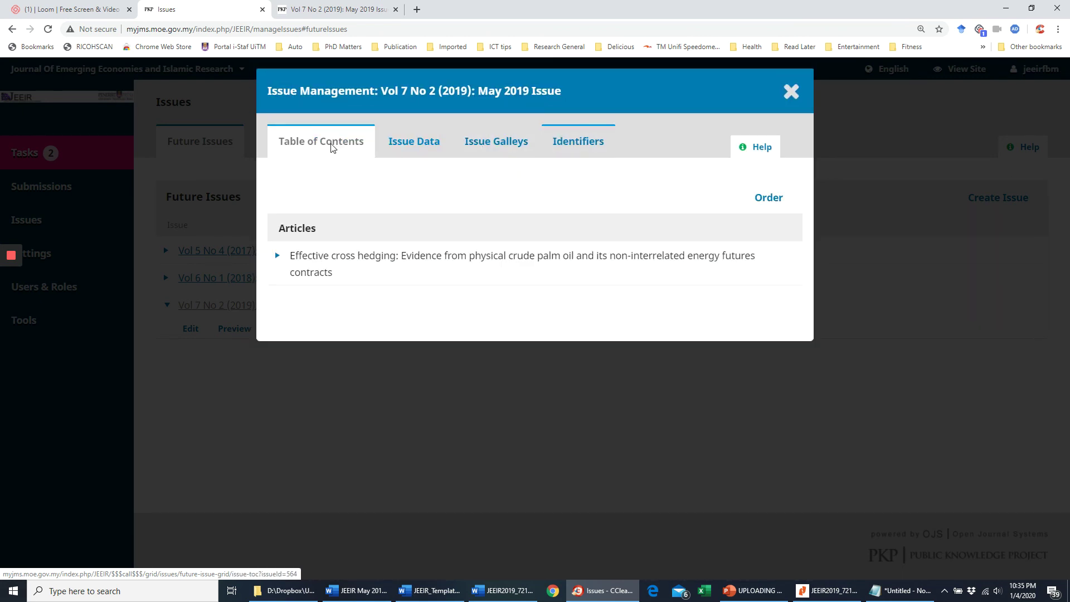
click(330, 143)
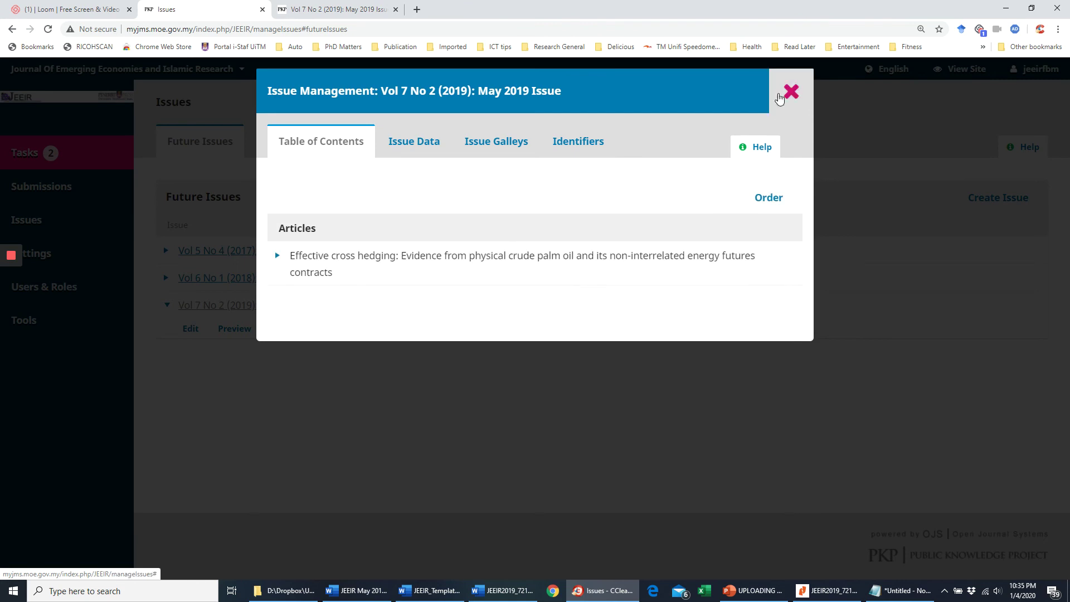
click(791, 92)
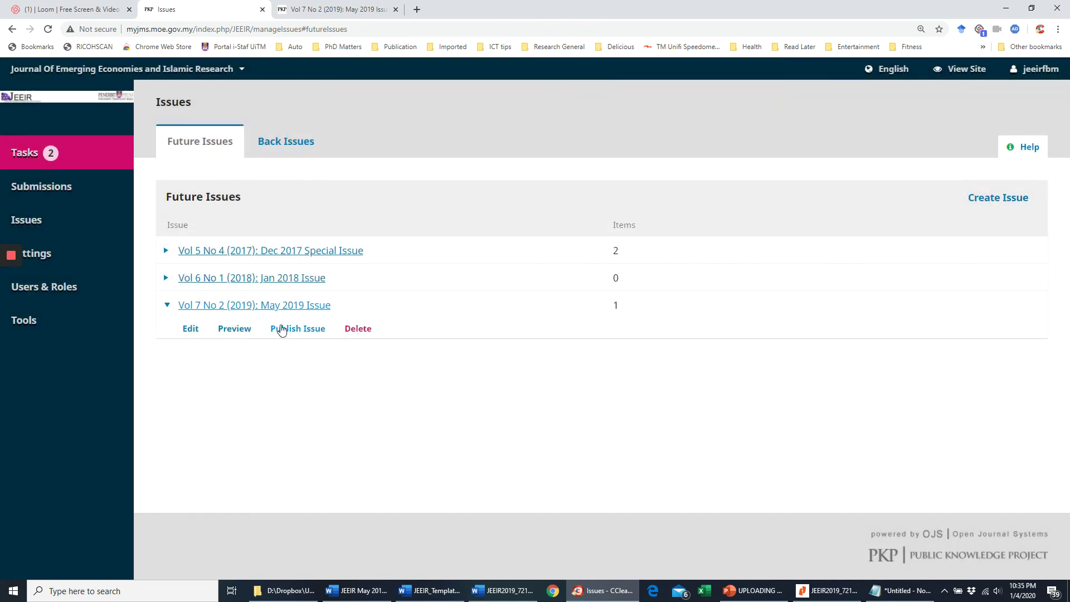
click(244, 333)
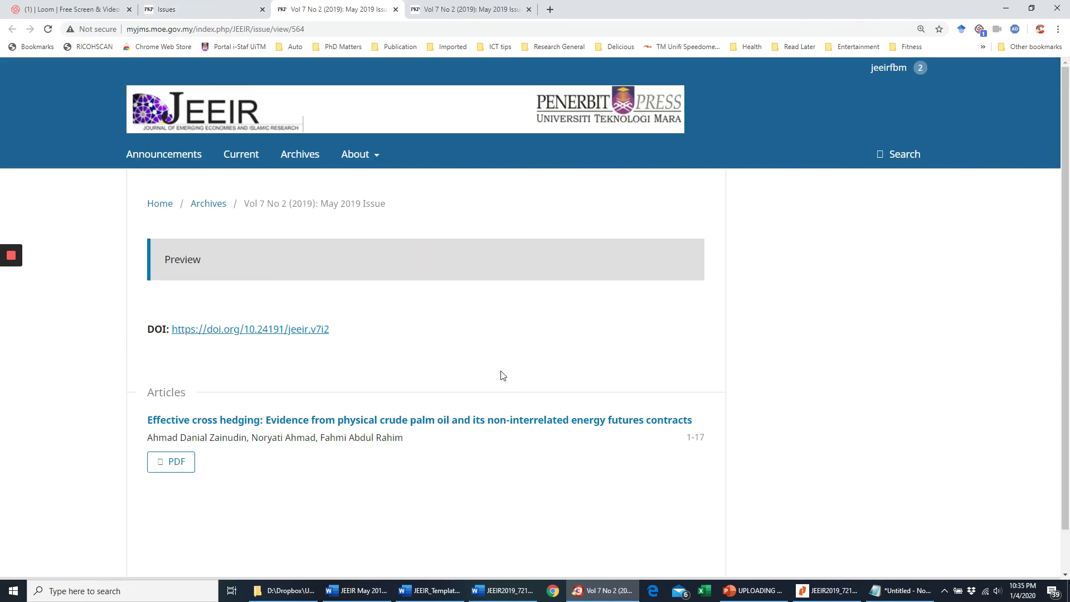
- Open the Effective cross hedging article page and check its published date 2019-05-31
scroll(353, 377, down, 1)
click(271, 375)
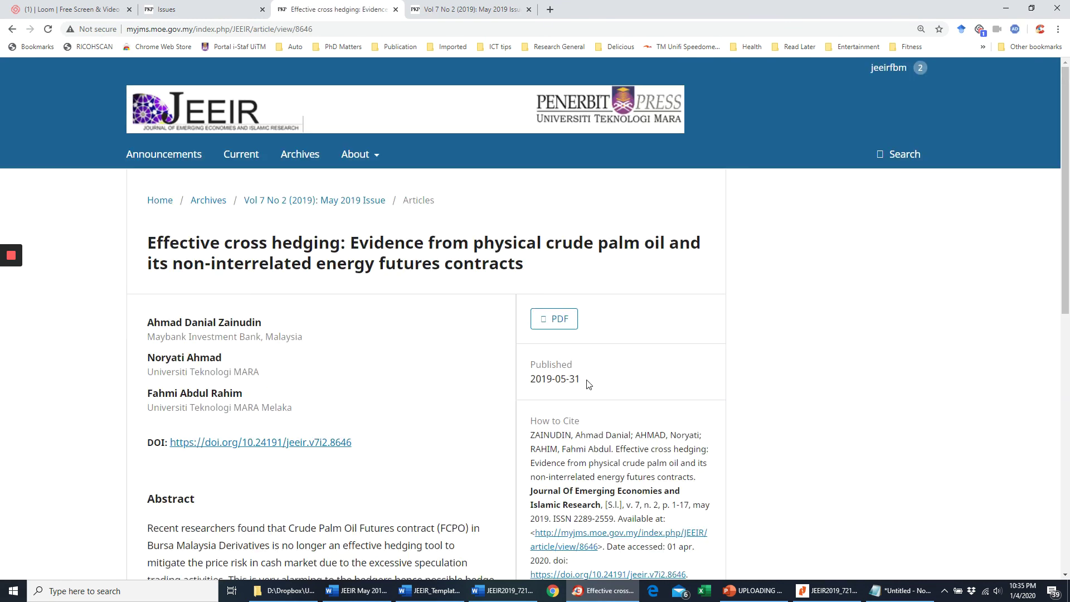
scroll(589, 384, down, 2)
drag(582, 269, 535, 249)
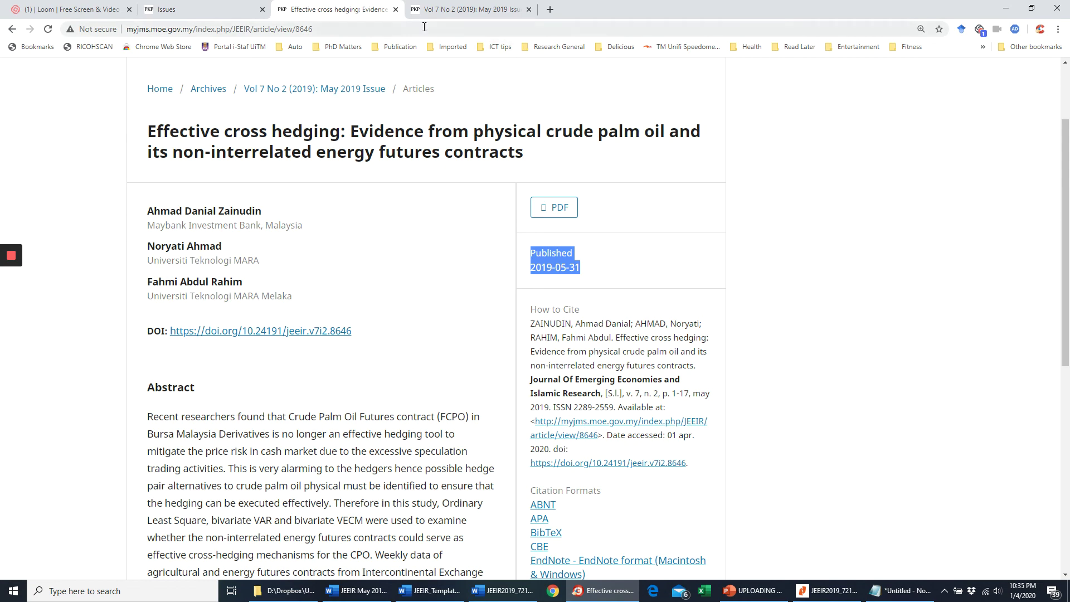
- Close the article's page and bring up the JEEIR May 2019 List Word document
click(223, 12)
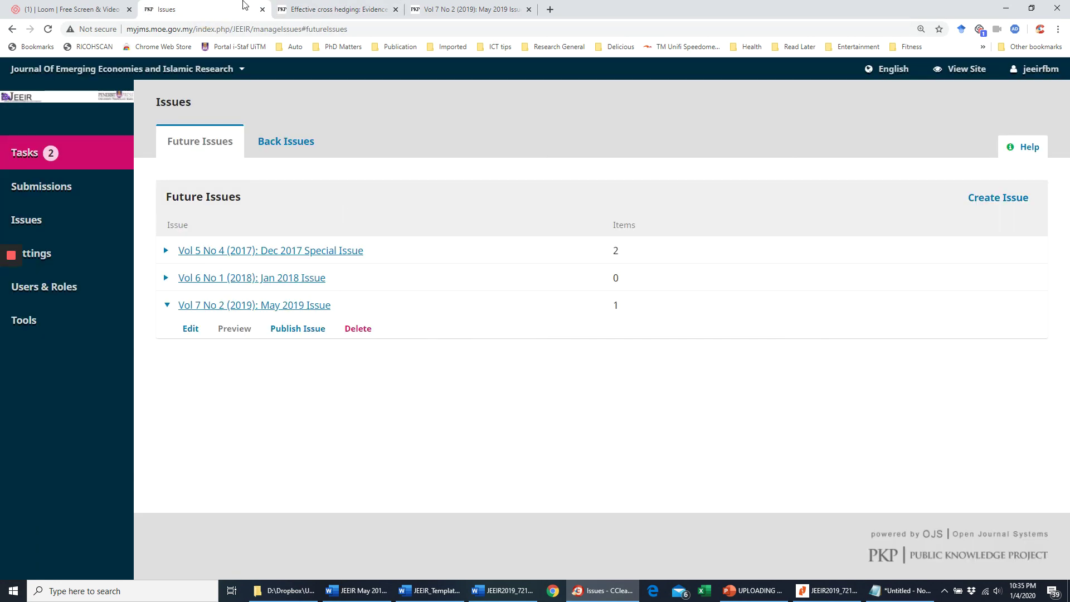
click(364, 9)
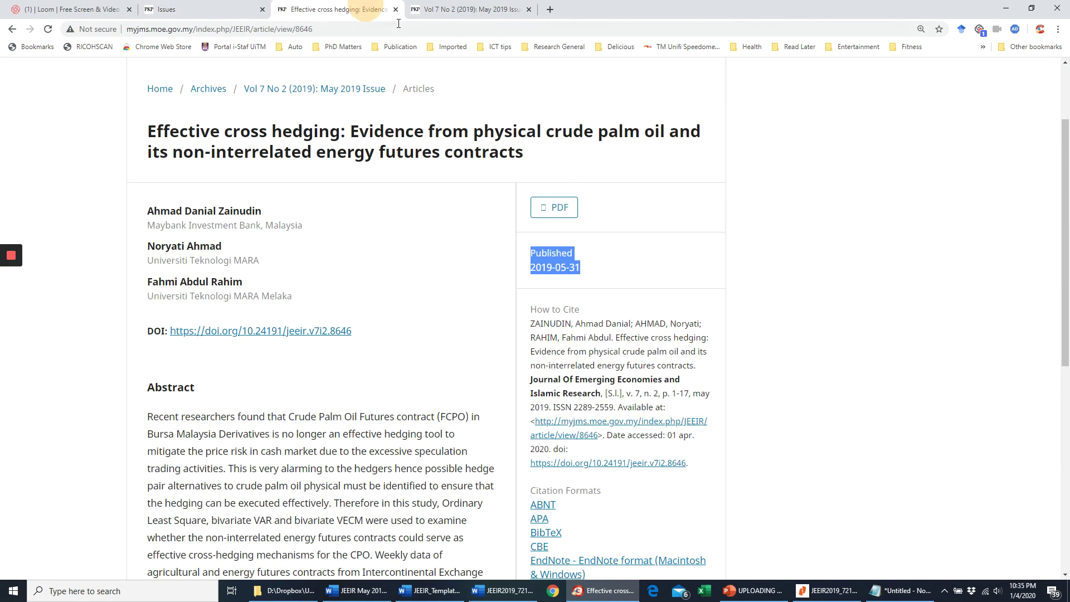
click(395, 10)
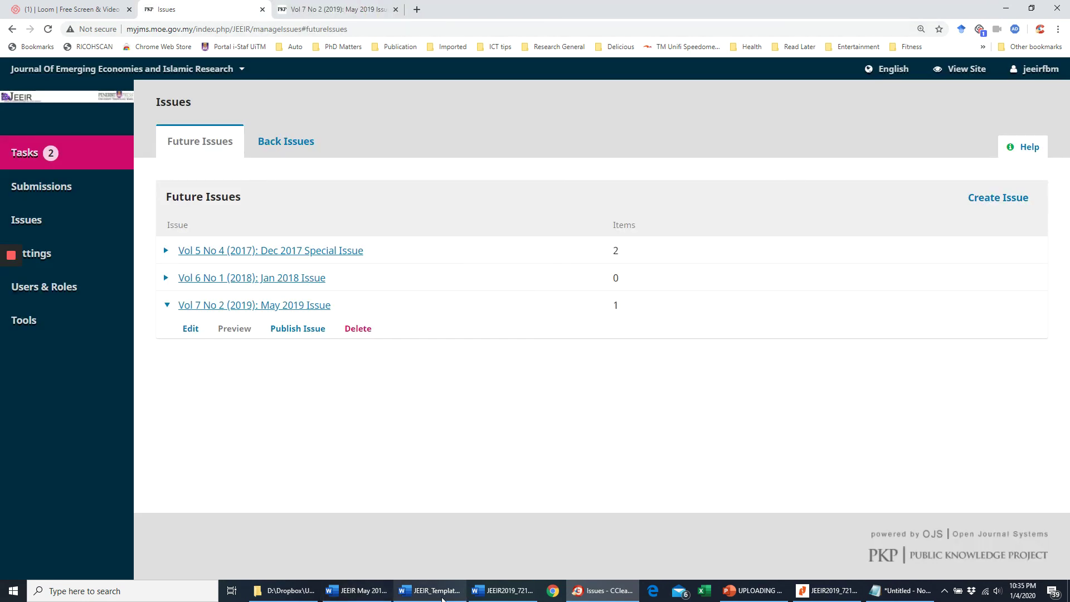
click(505, 591)
click(374, 592)
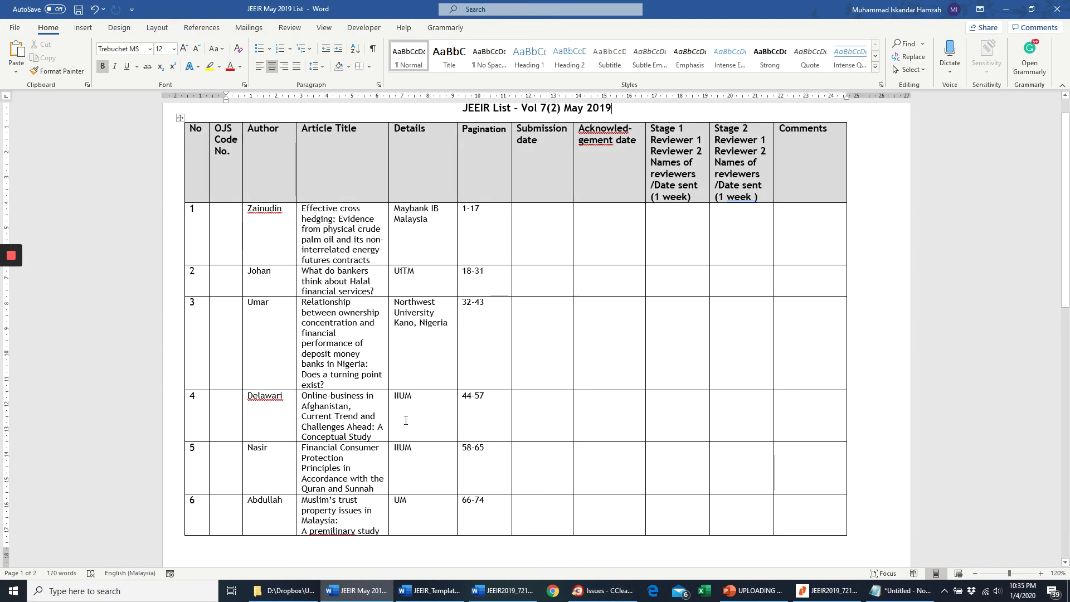
scroll(387, 398, down, 3)
scroll(387, 398, up, 3)
scroll(363, 396, down, 3)
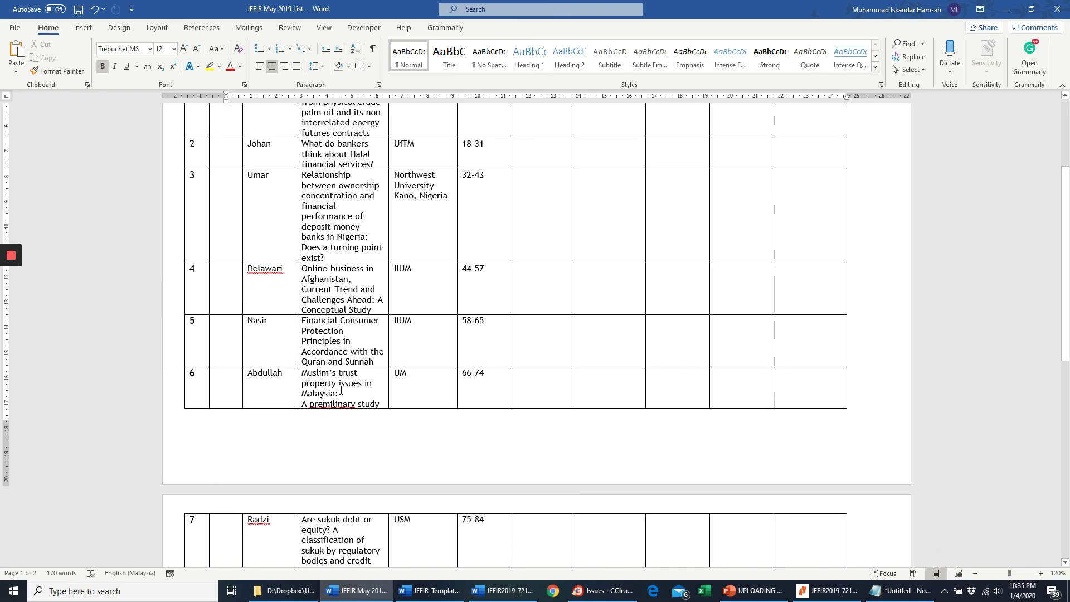
scroll(342, 393, up, 3)
scroll(342, 393, down, 1)
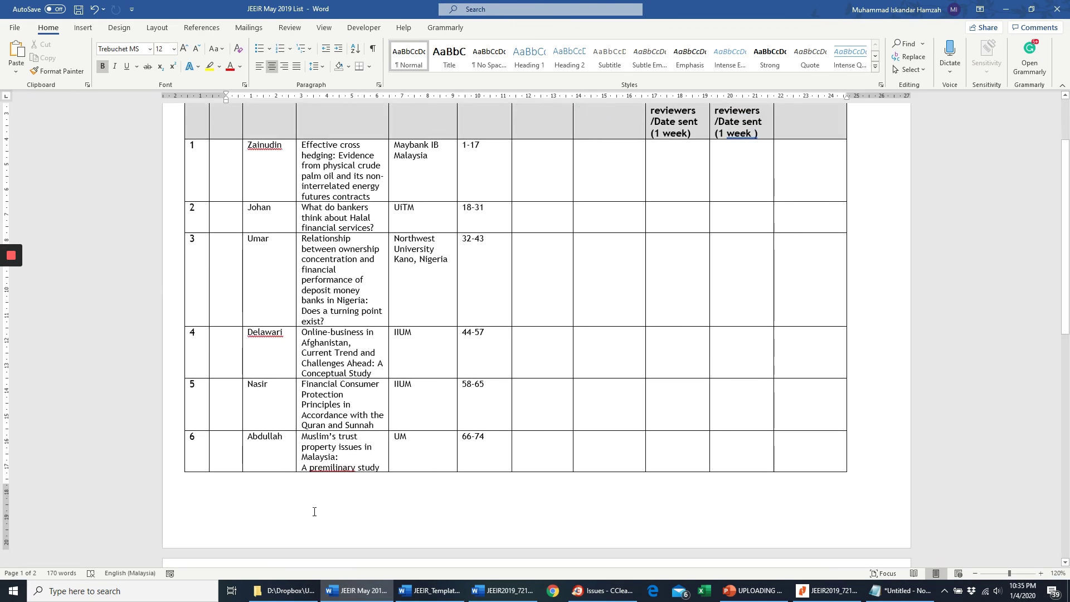
click(605, 595)
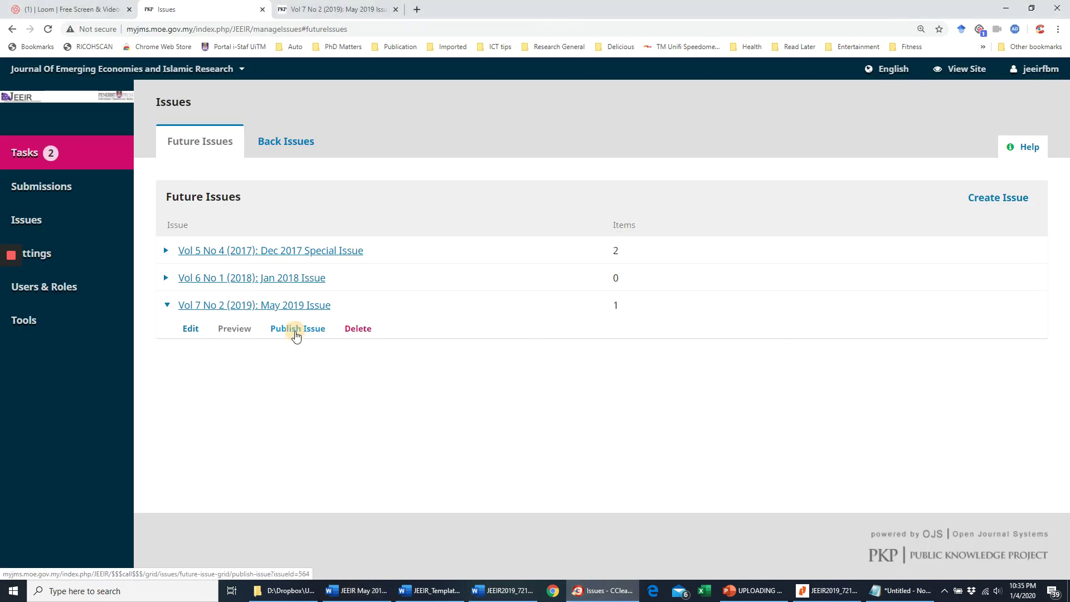
- Publish Vol 7 No 2 with its DOI, then view the journal's public Archives page
click(296, 330)
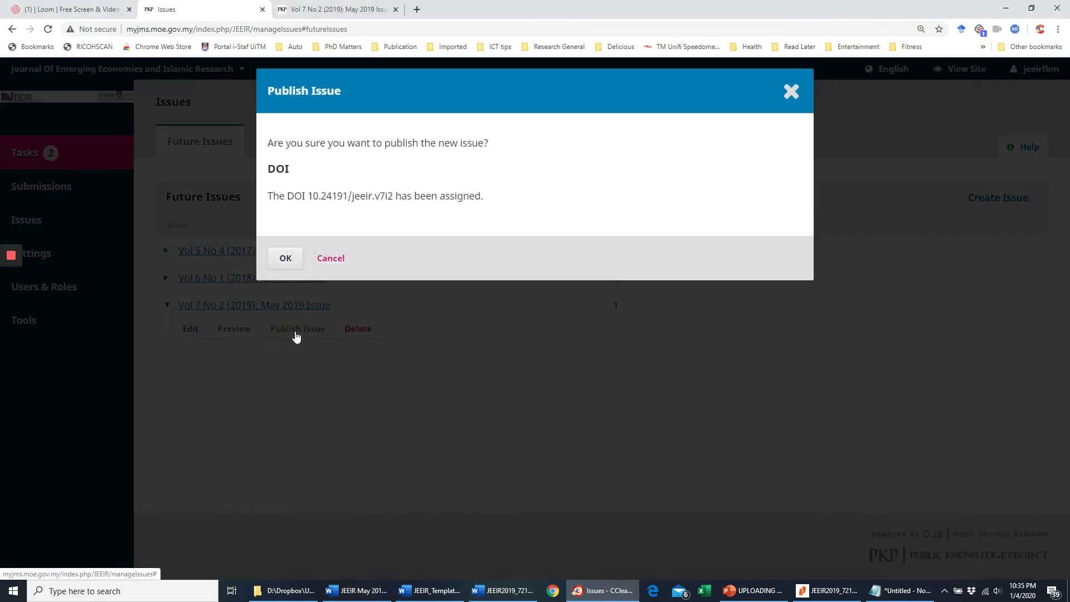
click(288, 265)
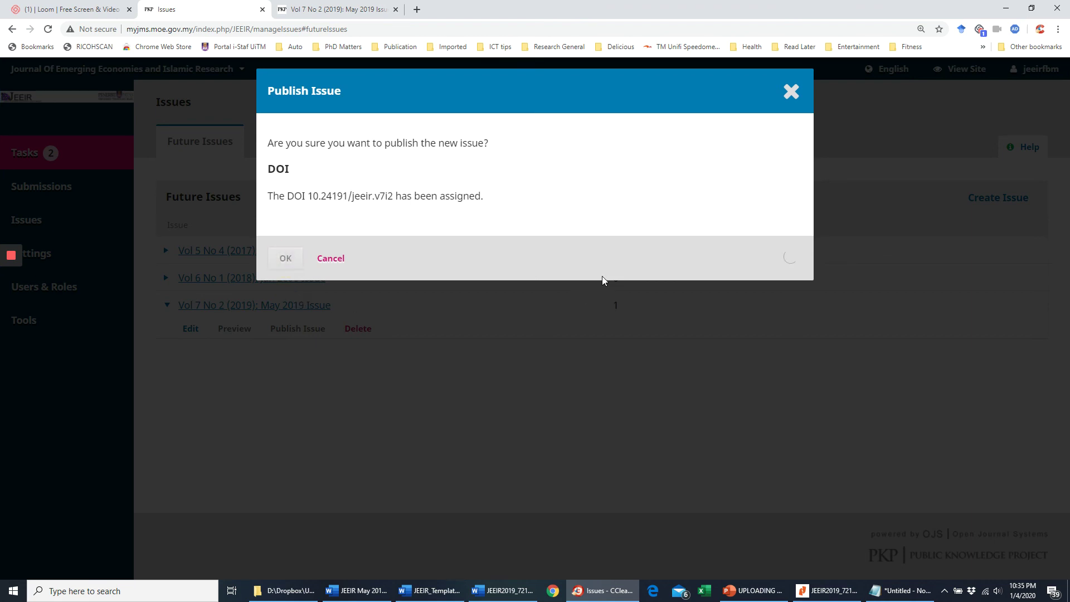
click(793, 92)
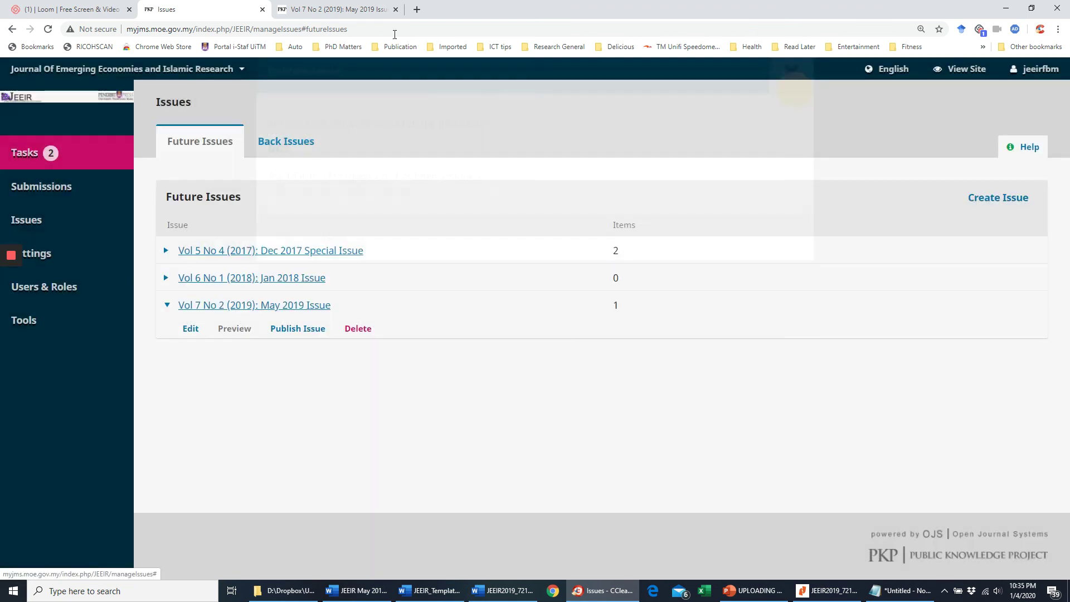
click(306, 9)
click(300, 155)
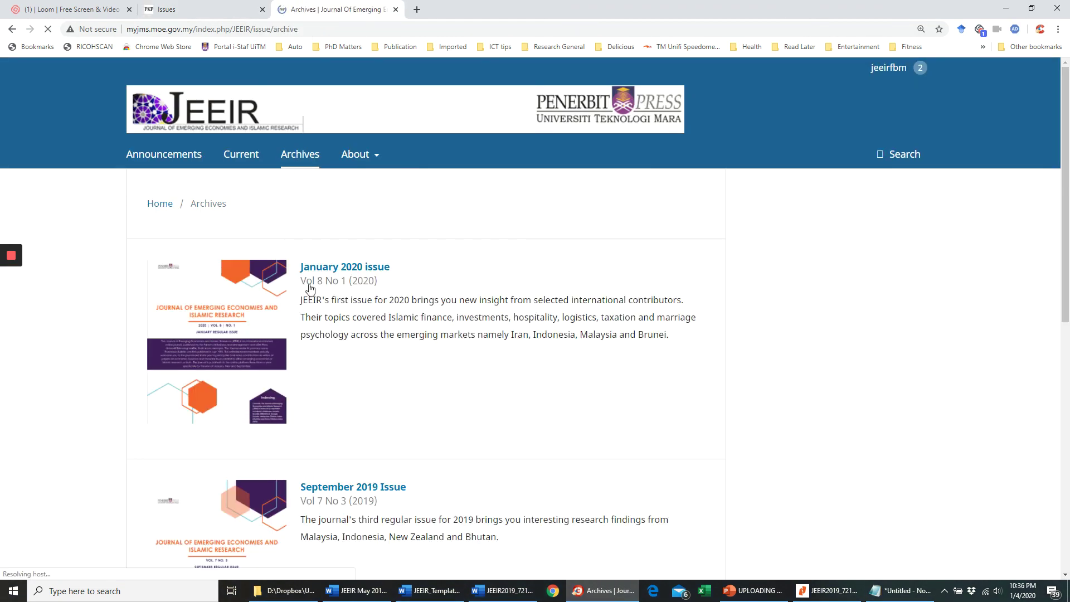
- Open the public May 2019 Issue page from Archives and check its published date
scroll(363, 385, down, 10)
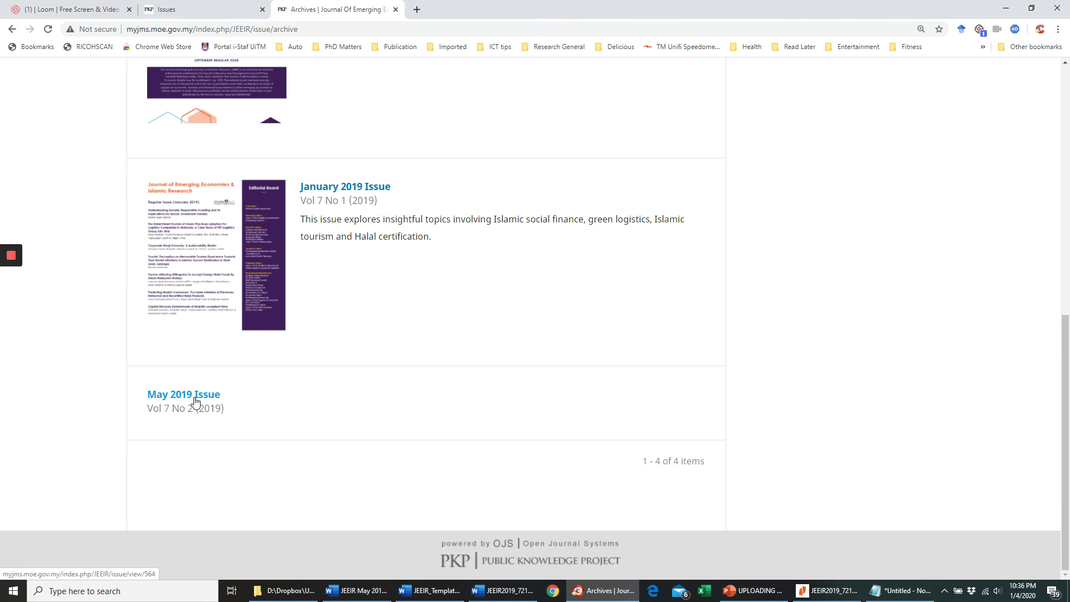
click(196, 400)
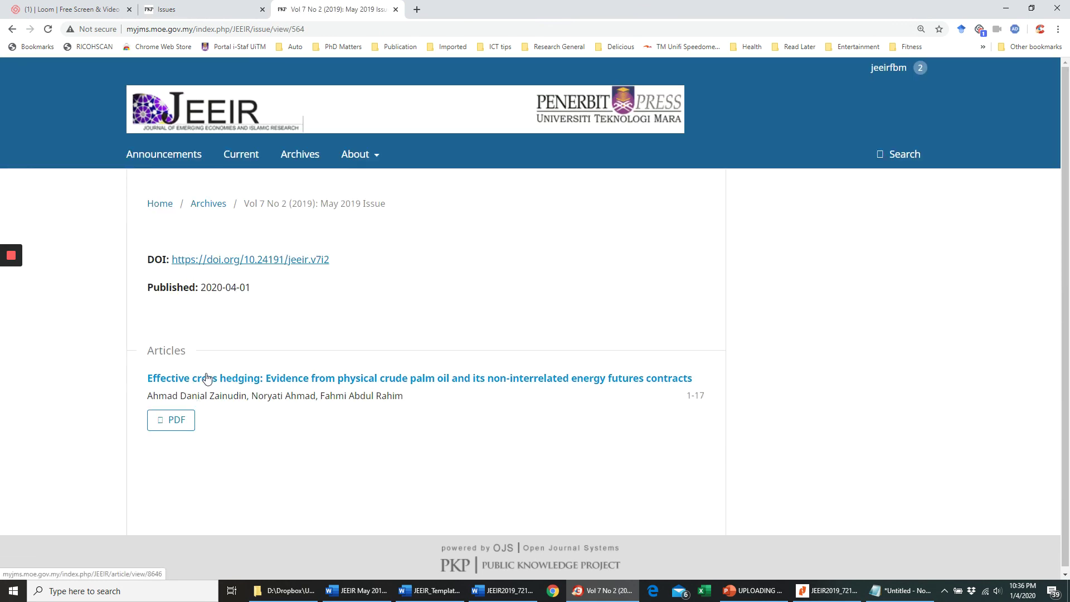
drag(212, 288, 243, 289)
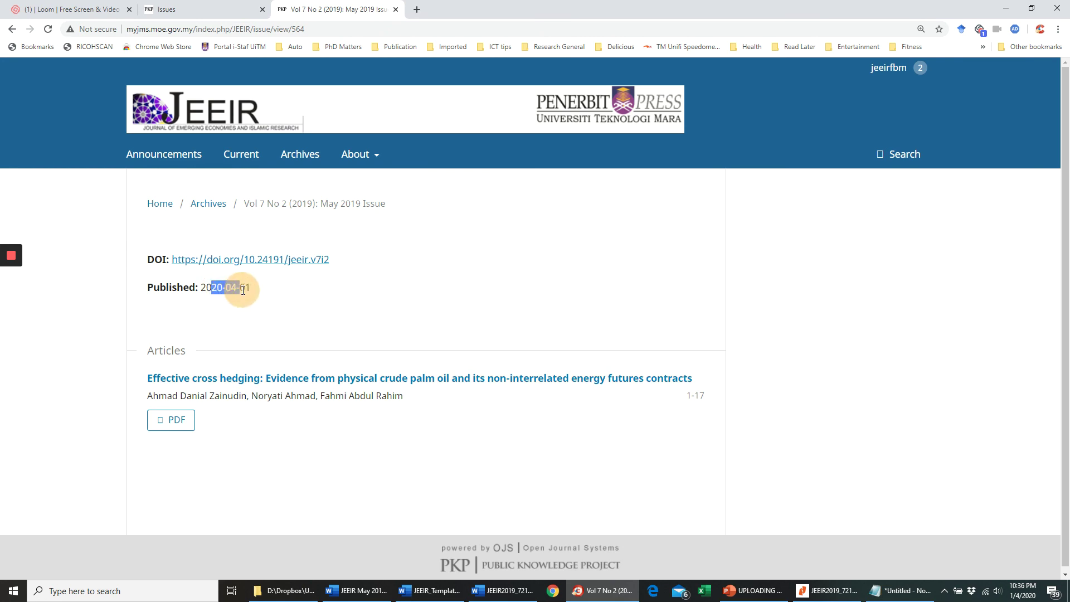
click(249, 291)
click(212, 287)
click(211, 294)
- Compare the article's 2019-05-31 date with the issue's 2020-04-01, then return to the admin Issues tab
click(212, 378)
drag(581, 382, 530, 381)
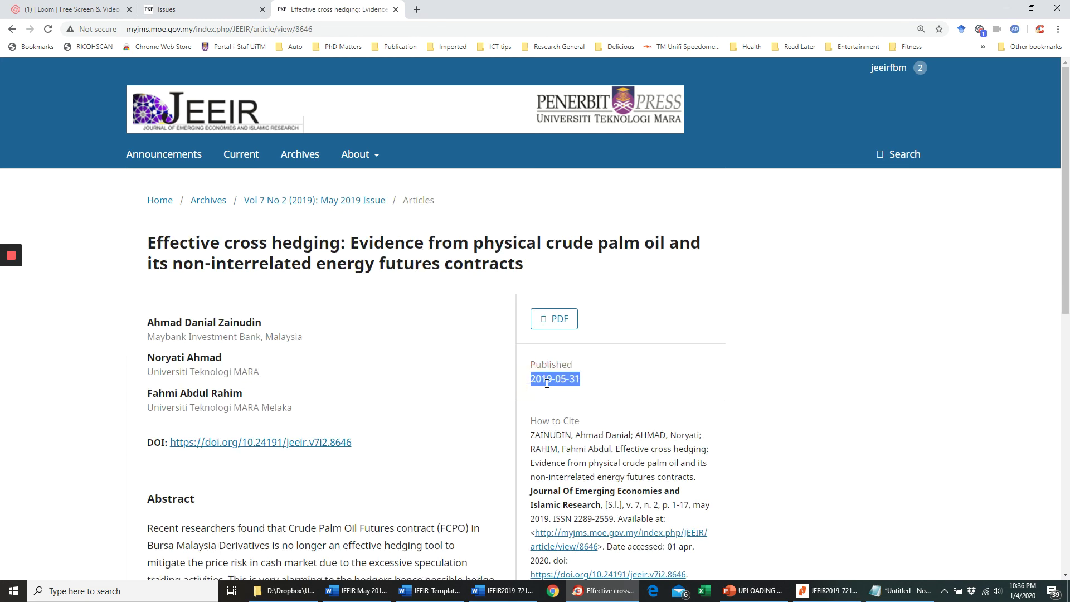
click(11, 30)
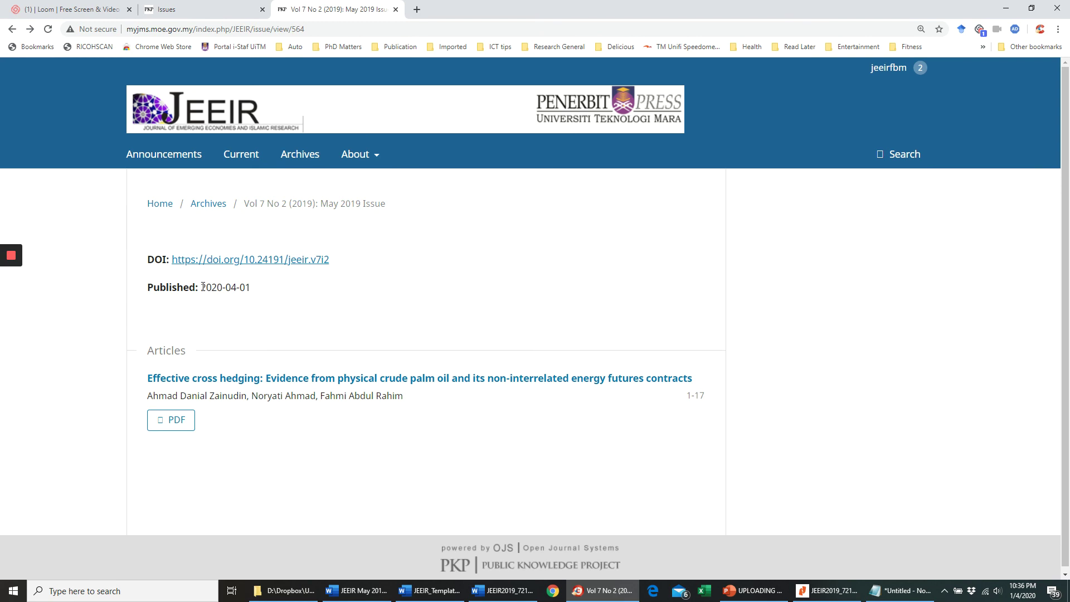
drag(203, 287, 253, 287)
click(308, 298)
key(ctrl+Page_Up)
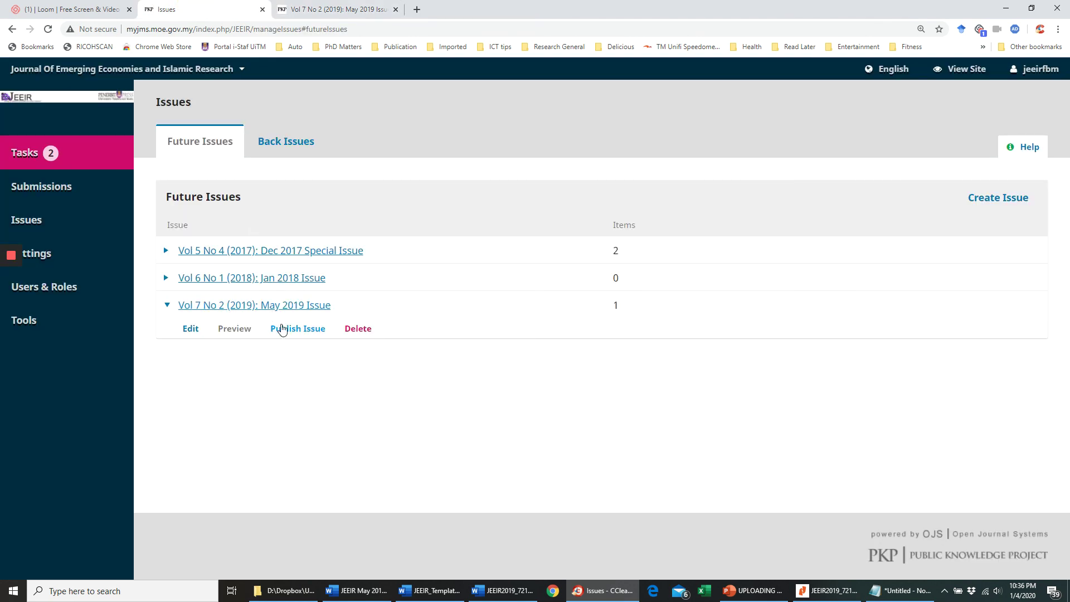
- Open the May 2019 issue's Issue Data form for editing
mouse_move(7, 270)
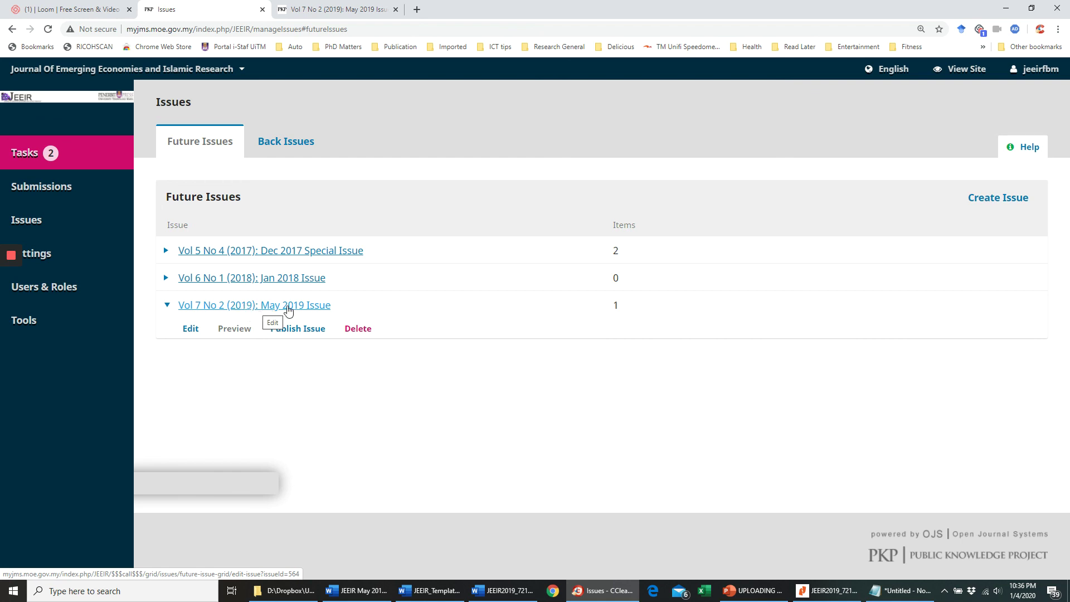
click(288, 310)
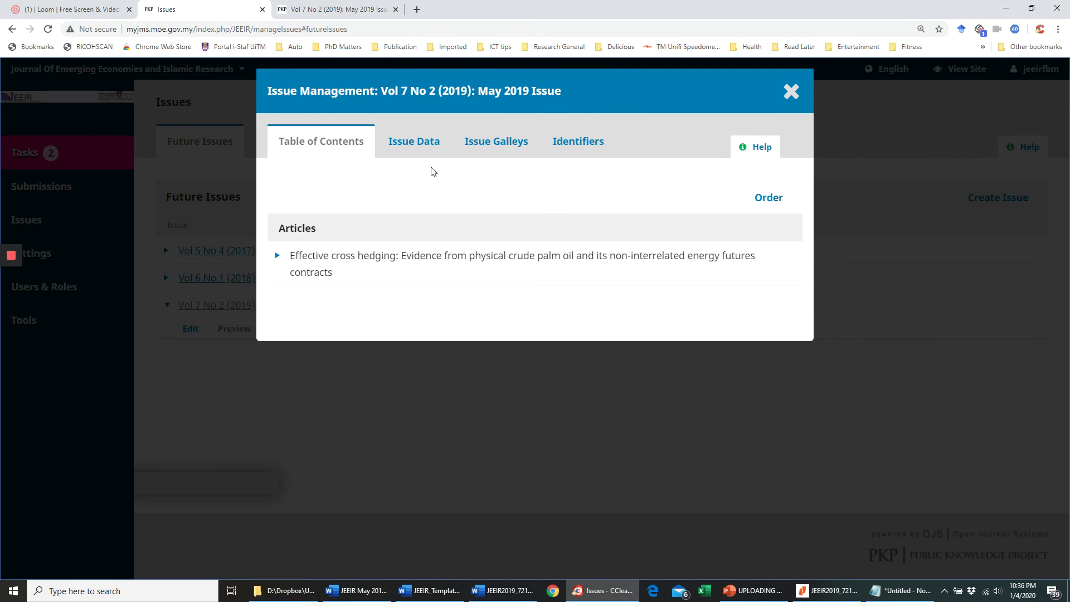
click(426, 146)
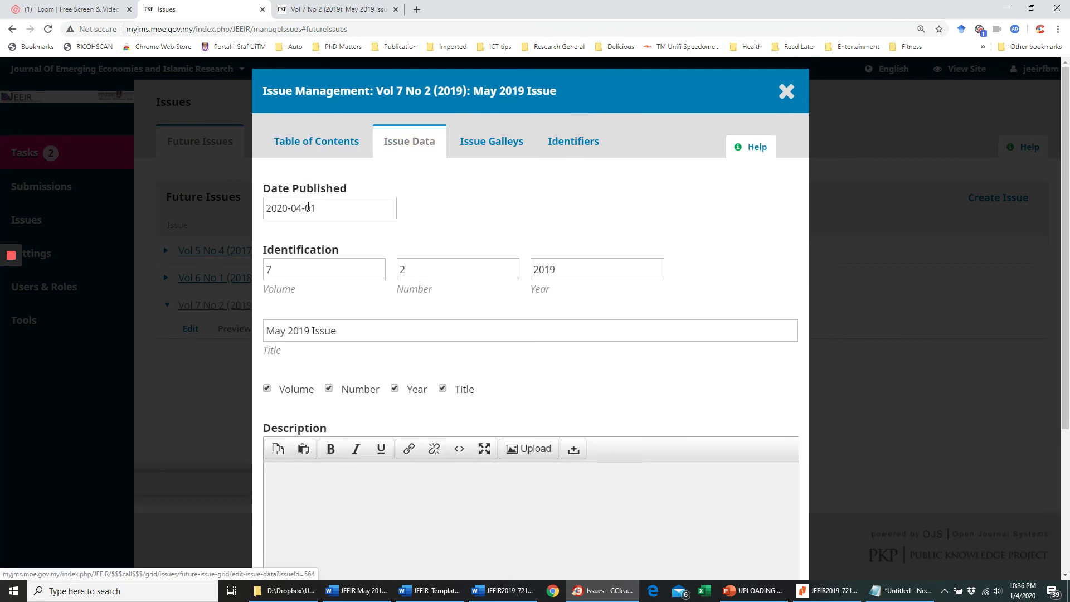
- Set the issue's Date Published to 2019-05-31 and save it
click(308, 208)
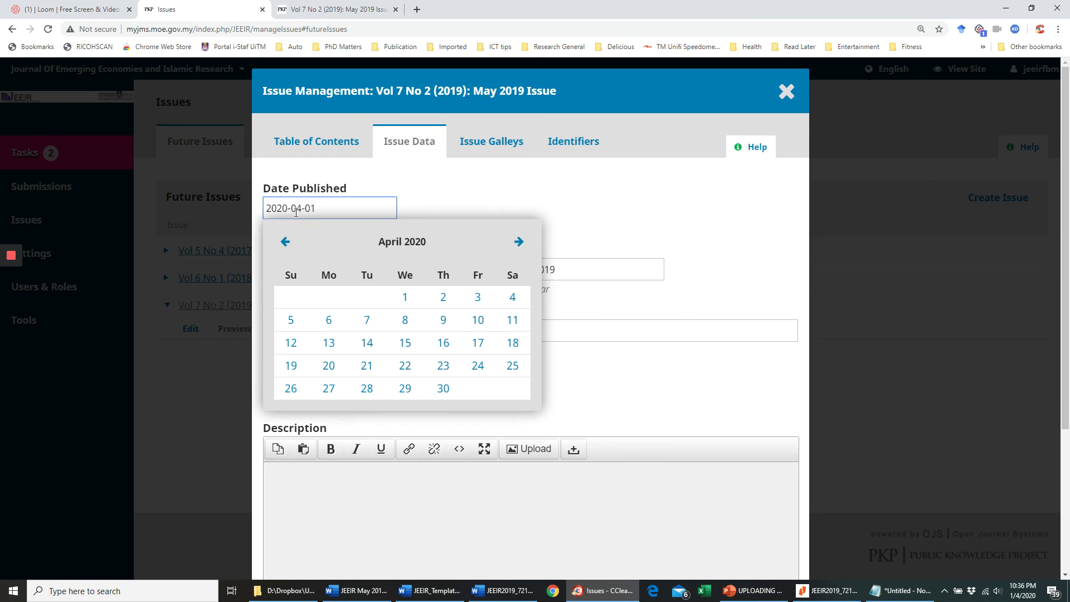
click(286, 243)
click(286, 243)
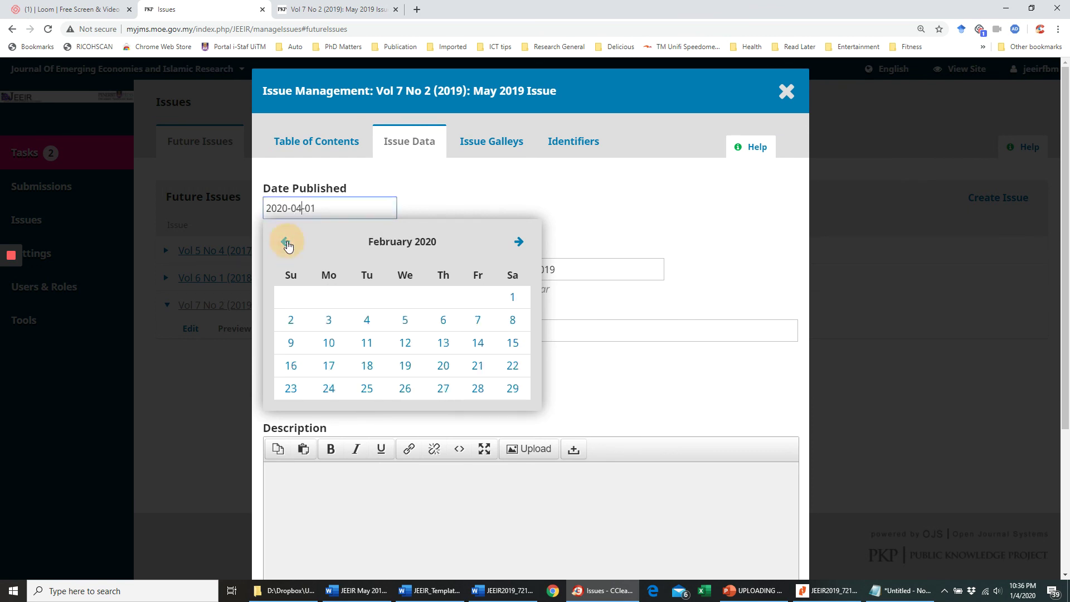
click(286, 242)
click(286, 243)
click(287, 243)
click(287, 244)
click(289, 245)
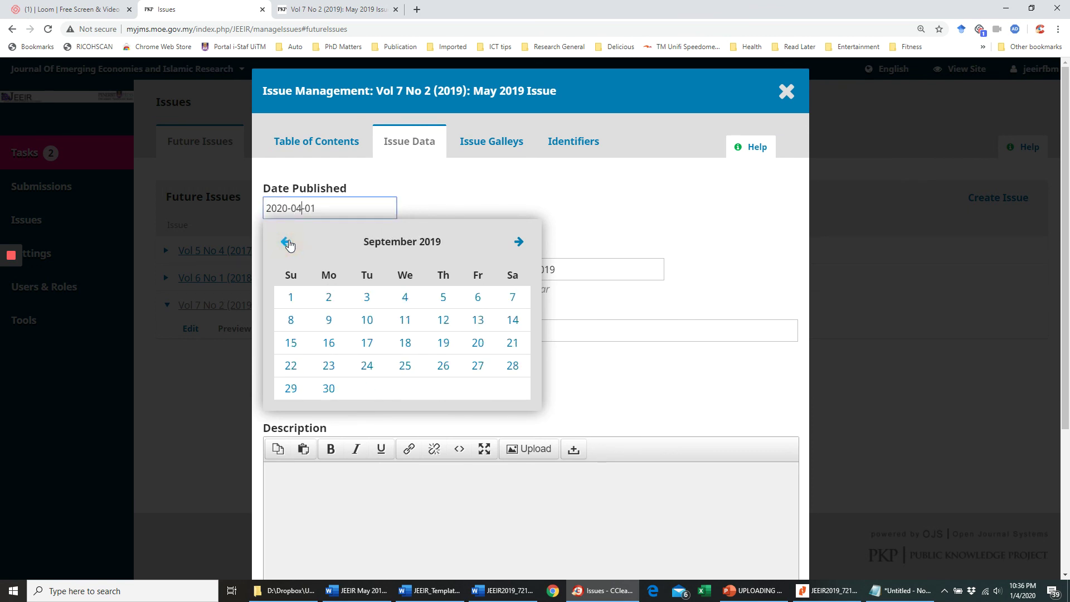
click(288, 244)
click(288, 244)
click(288, 245)
click(289, 245)
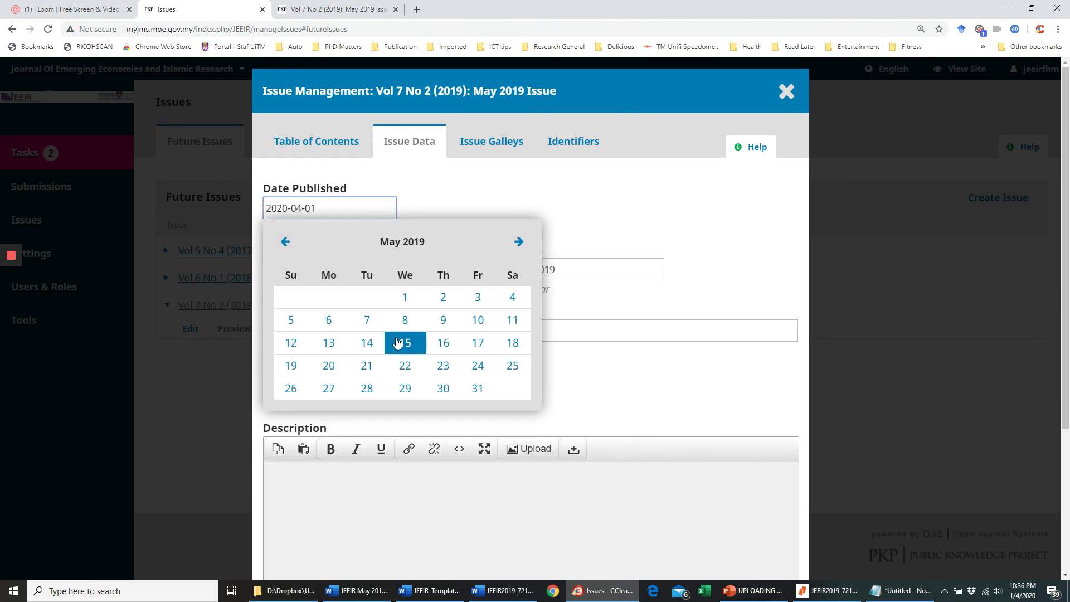
click(478, 390)
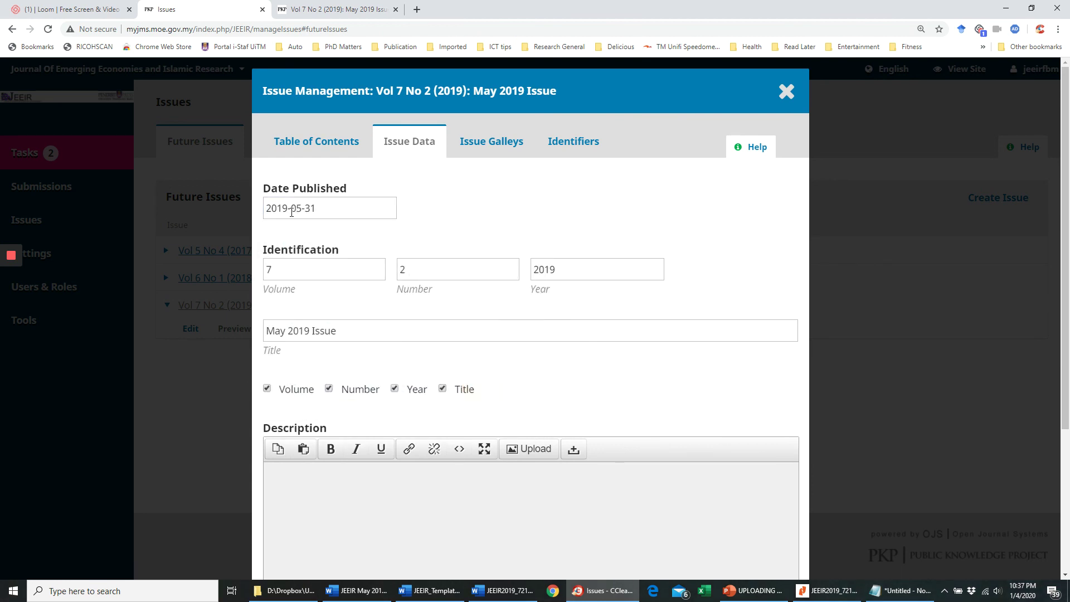
scroll(745, 446, down, 5)
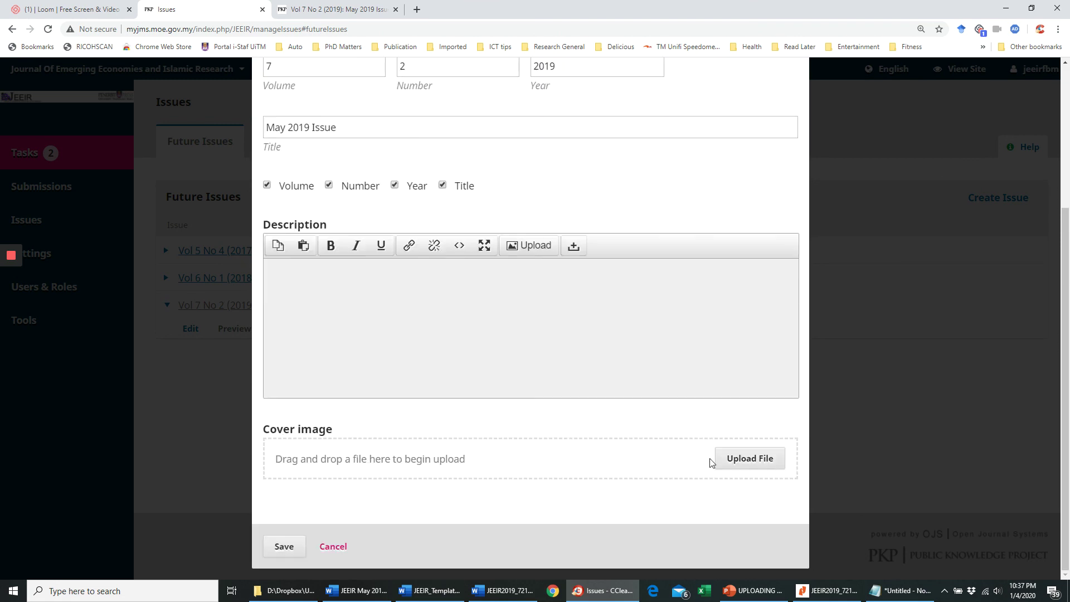
click(284, 546)
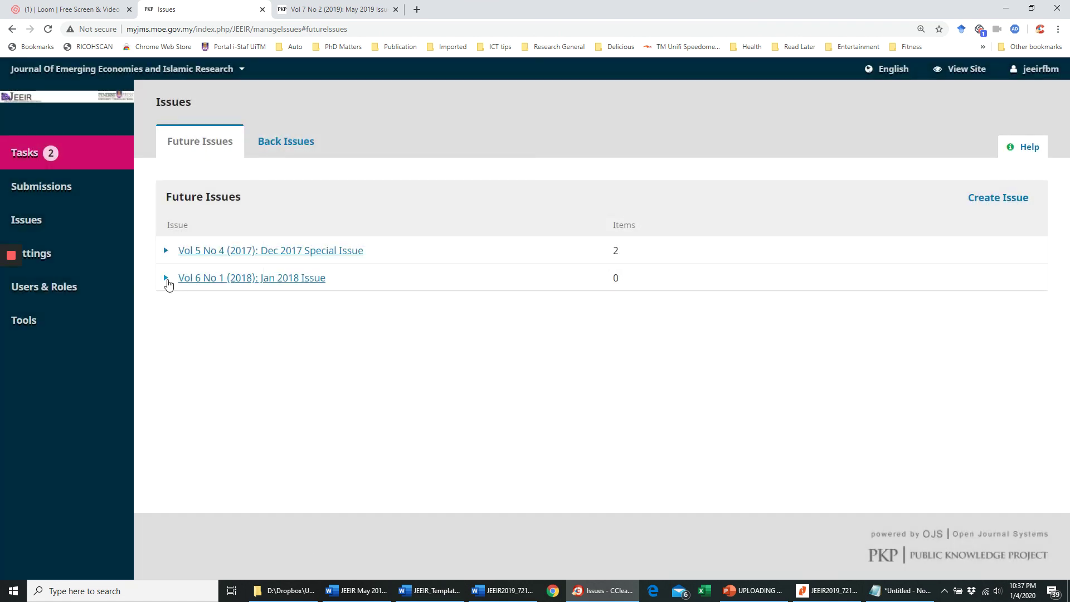
click(167, 281)
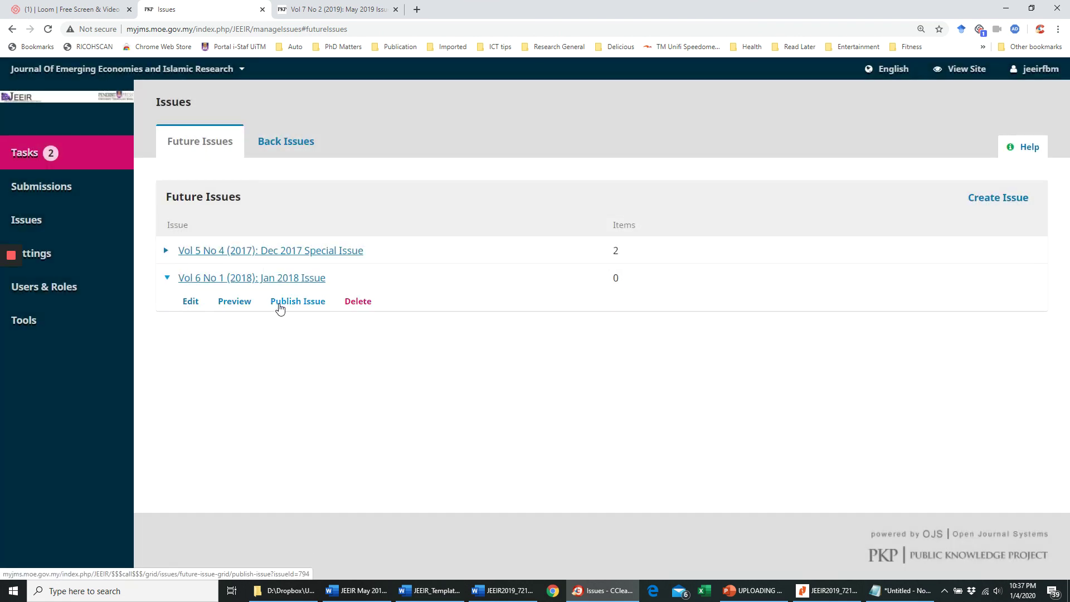
click(280, 304)
click(290, 239)
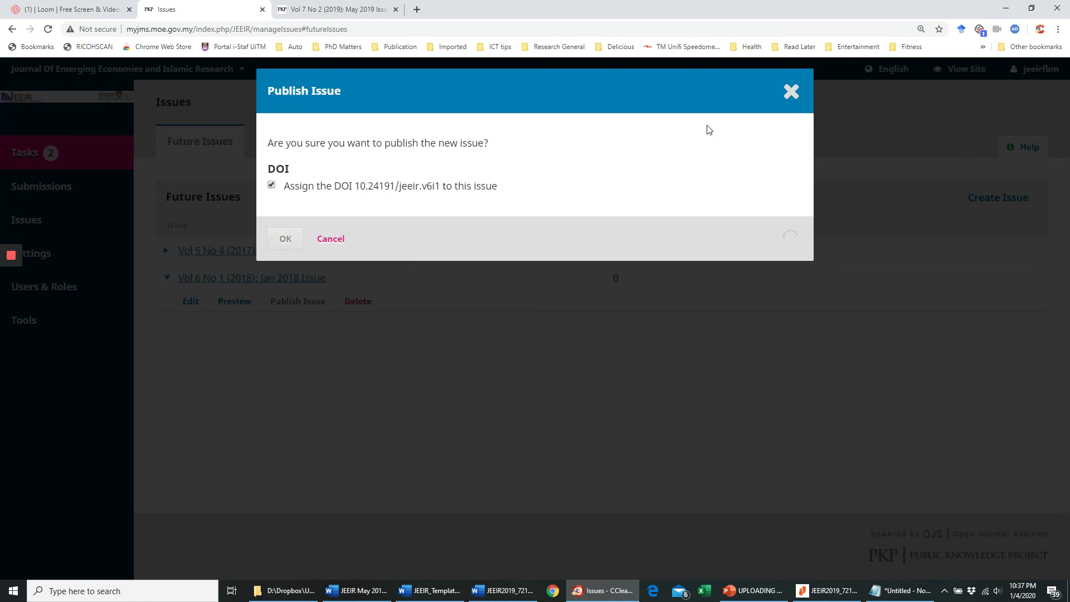
click(797, 98)
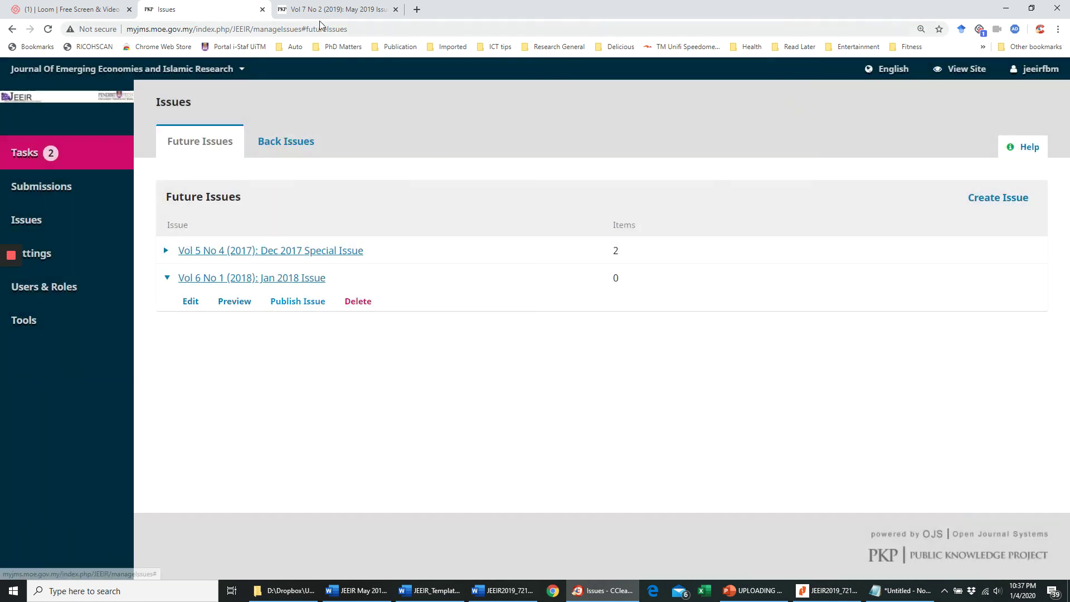
click(335, 9)
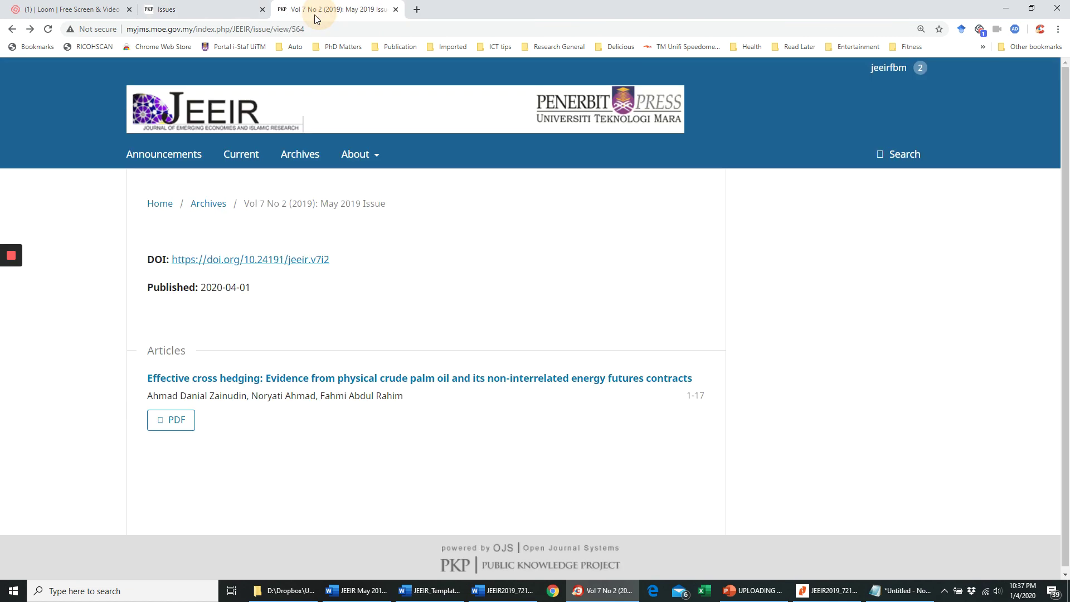
- Open the May 2019 Issue from Archives and confirm it shows Published 2019-05-31
click(301, 155)
scroll(313, 240, down, 5)
scroll(362, 277, down, 5)
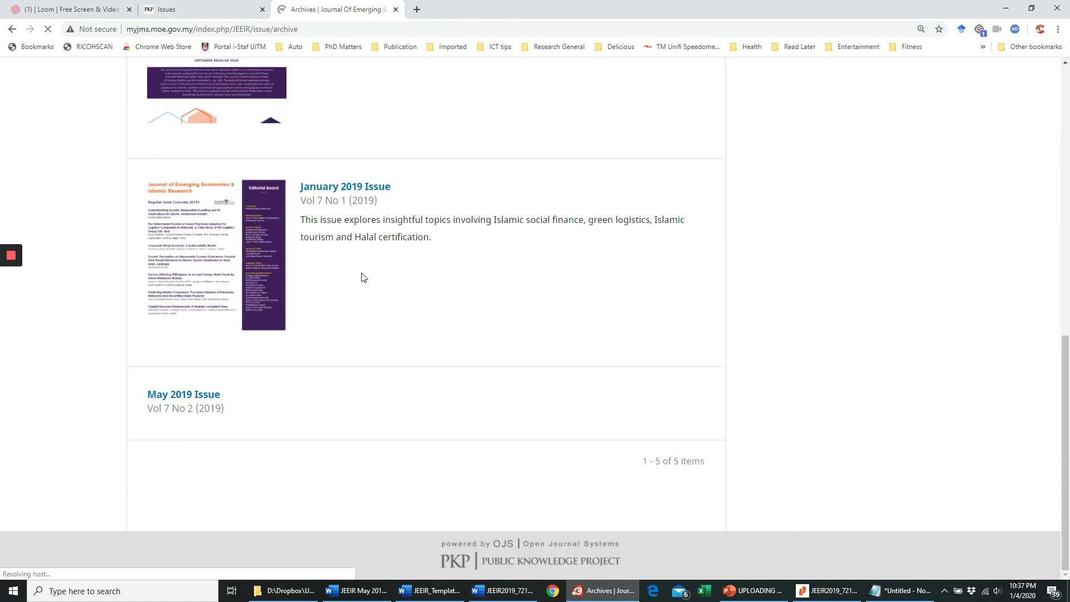
click(190, 397)
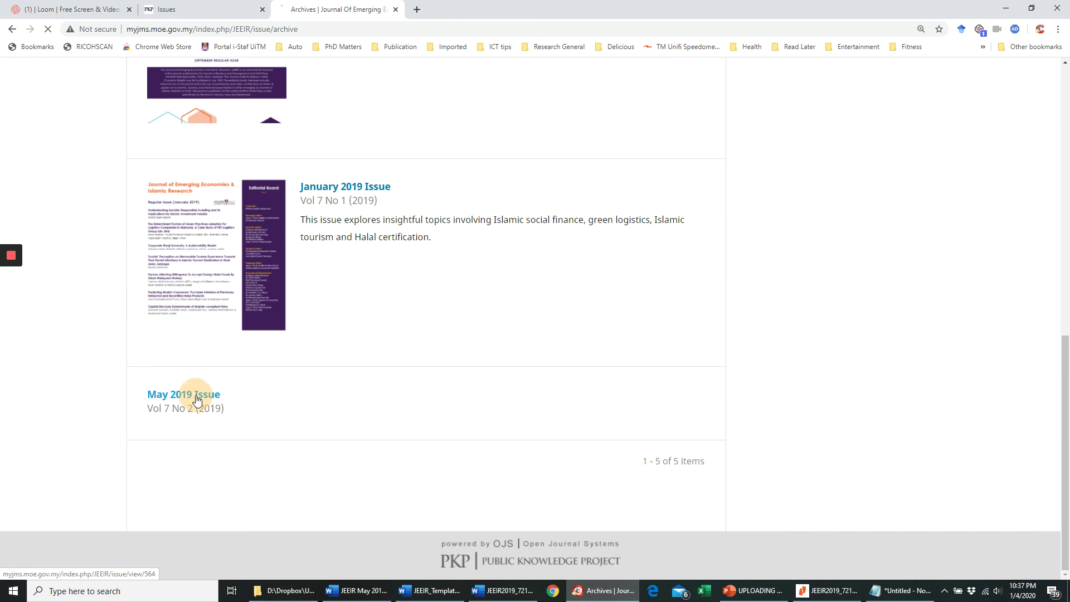
drag(251, 289, 212, 288)
click(224, 288)
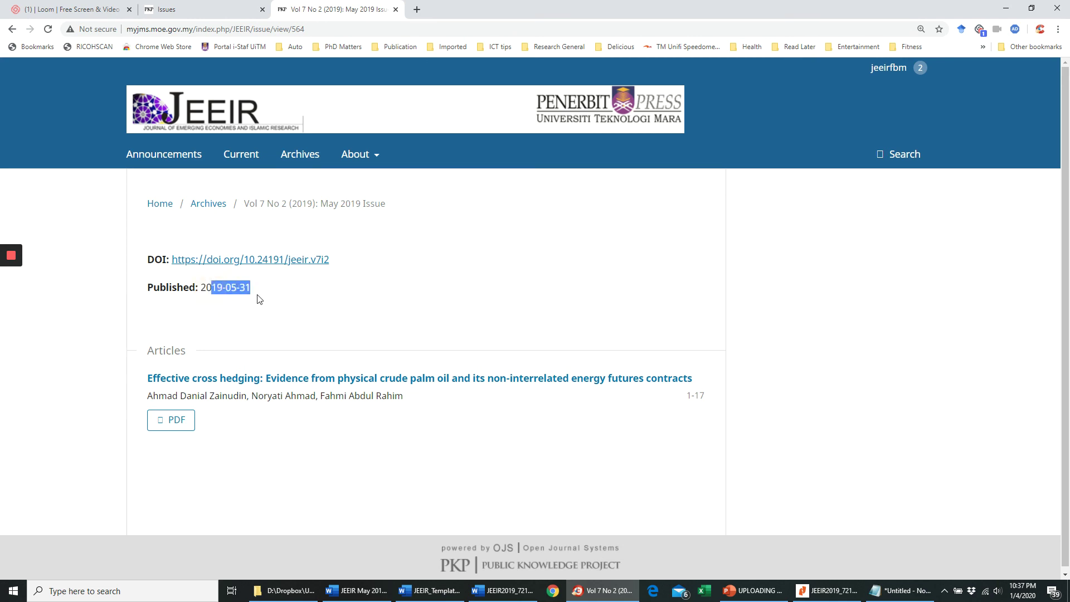
- Open the Effective cross hedging article and confirm its published date 2019-05-31
click(249, 381)
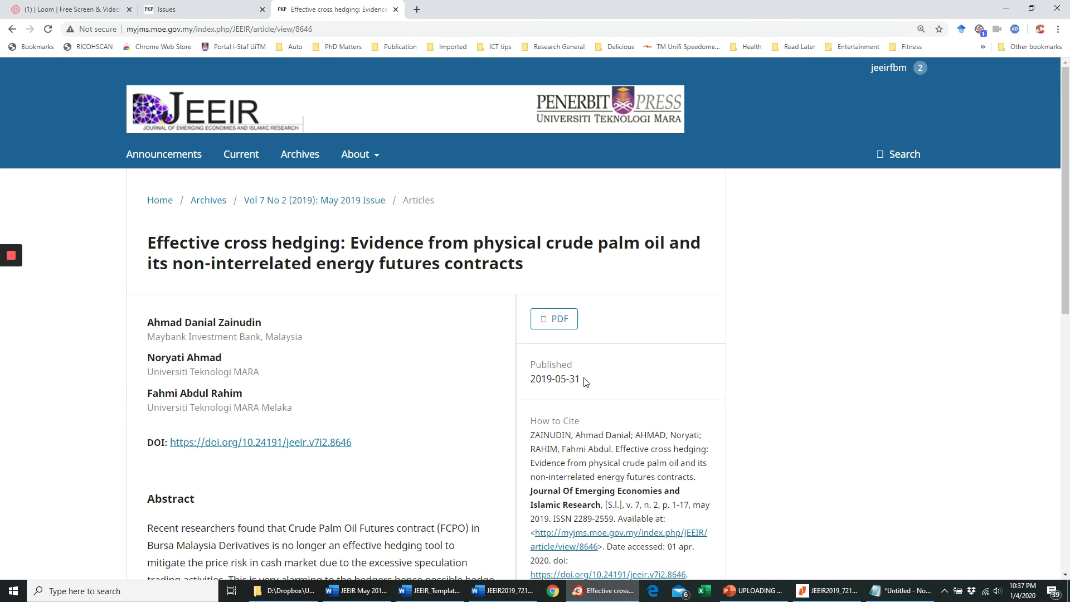
drag(586, 382, 538, 379)
click(595, 378)
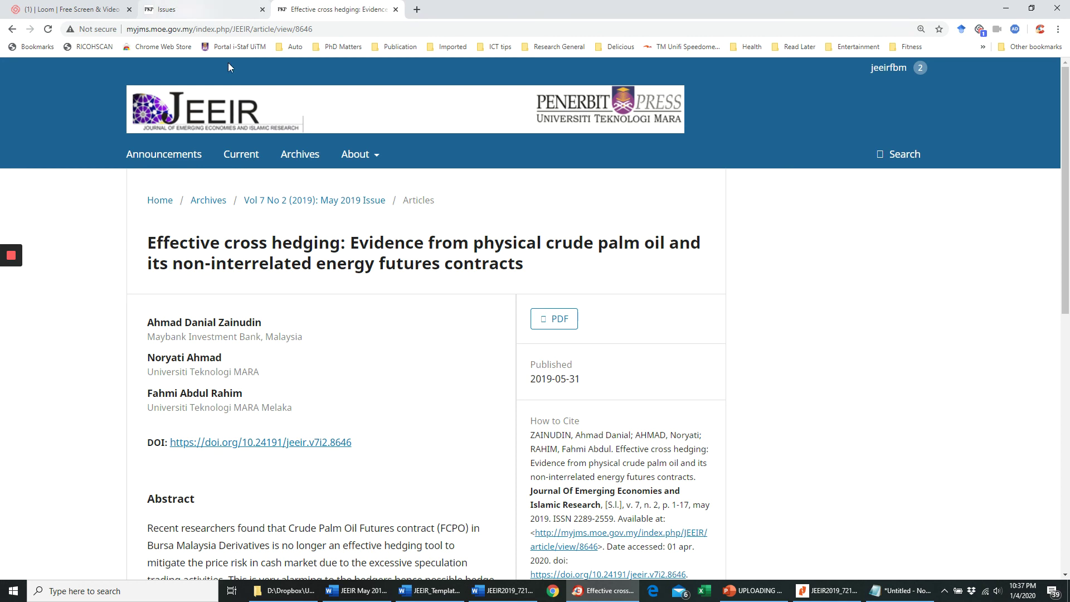
- Browse the Plugin Gallery under Website settings, then go to the admin Submissions page
click(184, 9)
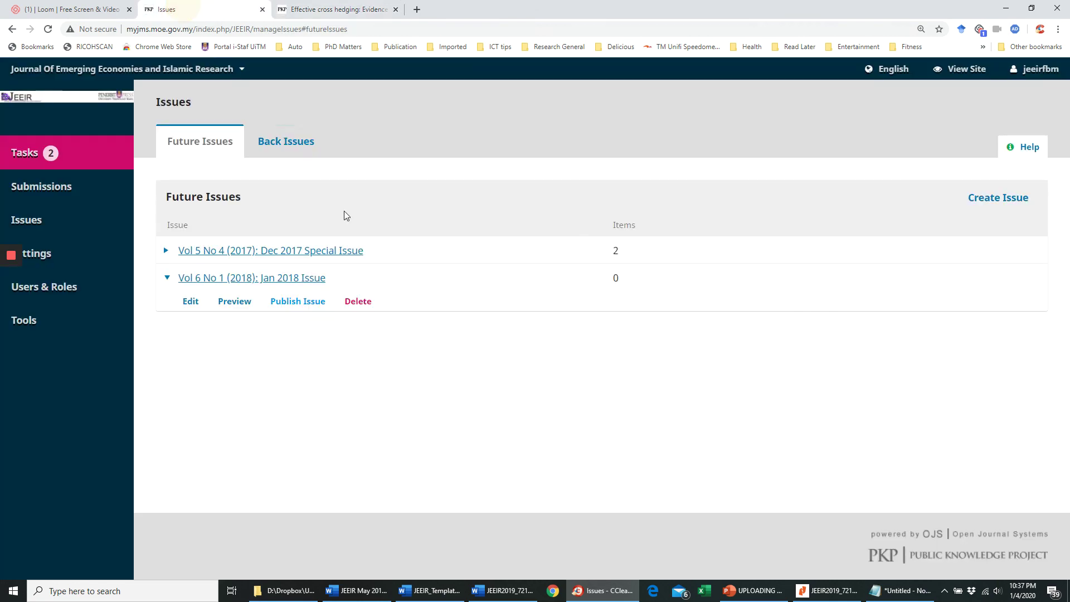
mouse_move(47, 226)
mouse_move(53, 255)
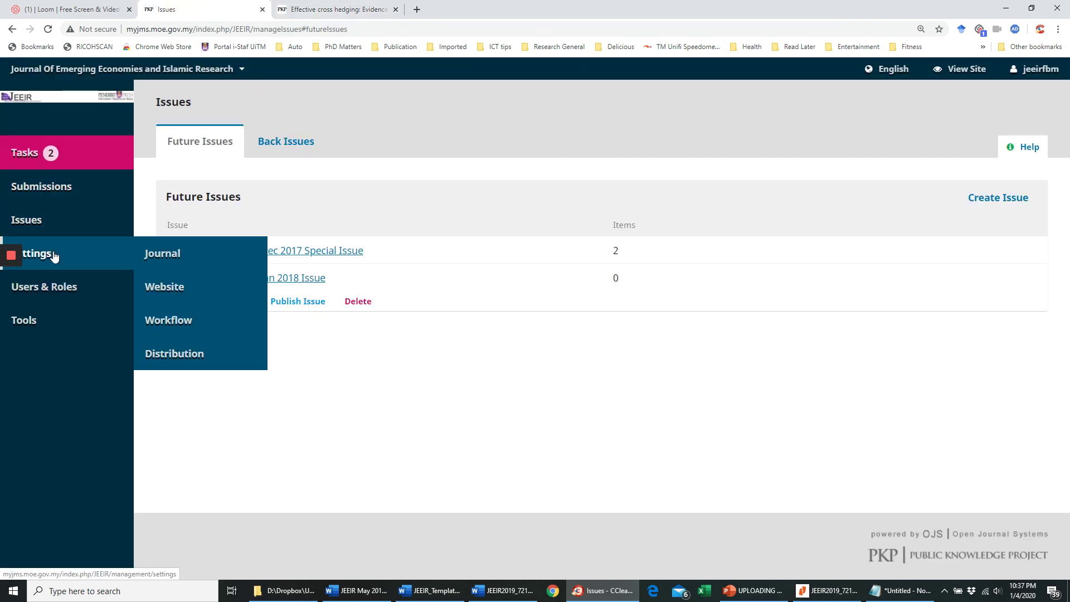
click(167, 288)
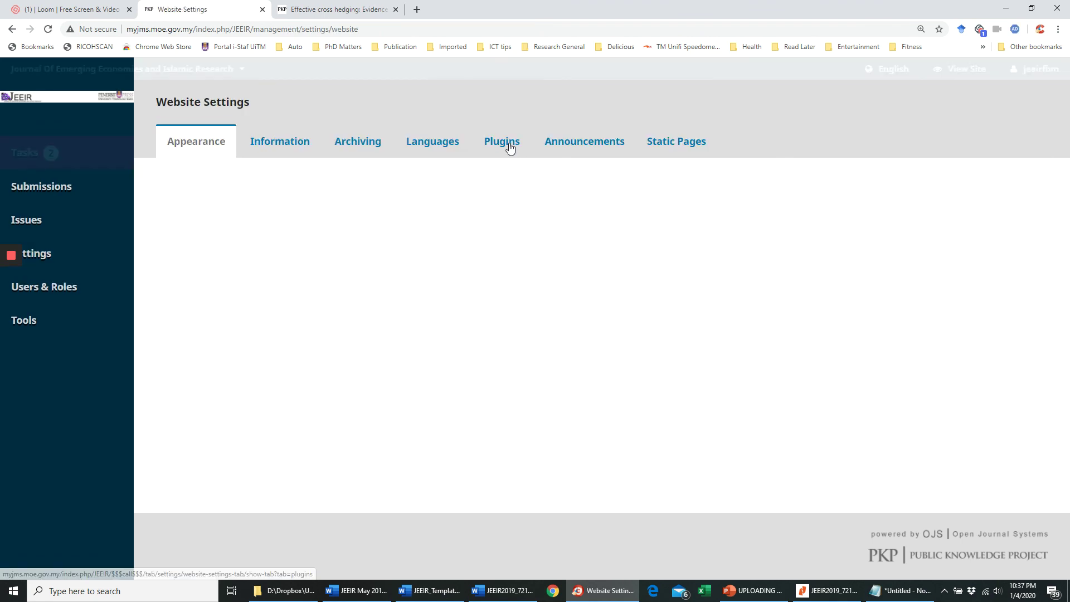
click(502, 142)
click(313, 207)
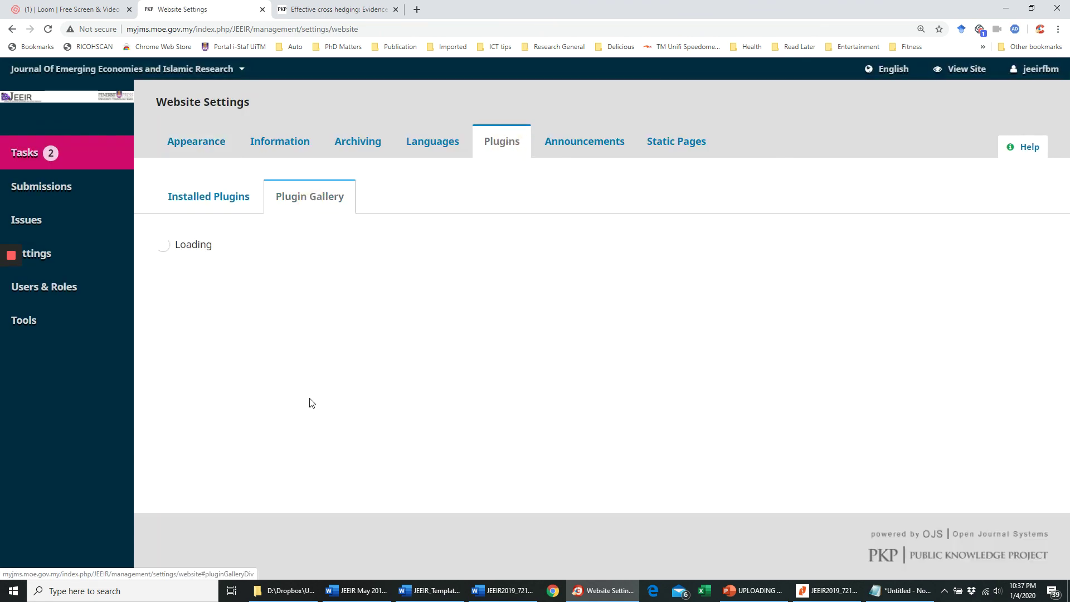
scroll(249, 419, down, 2)
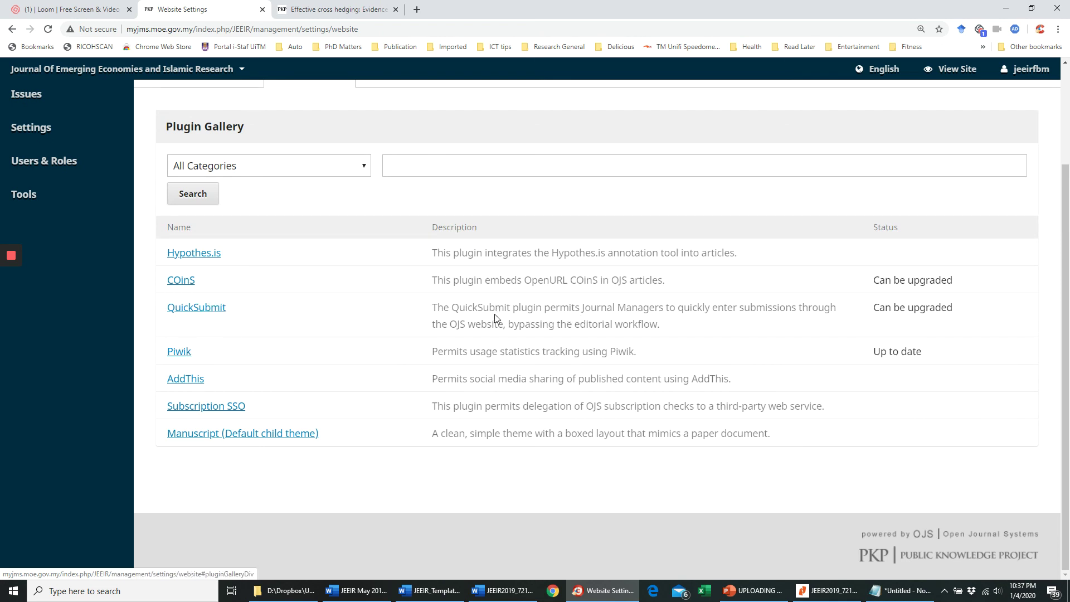
scroll(504, 321, up, 1)
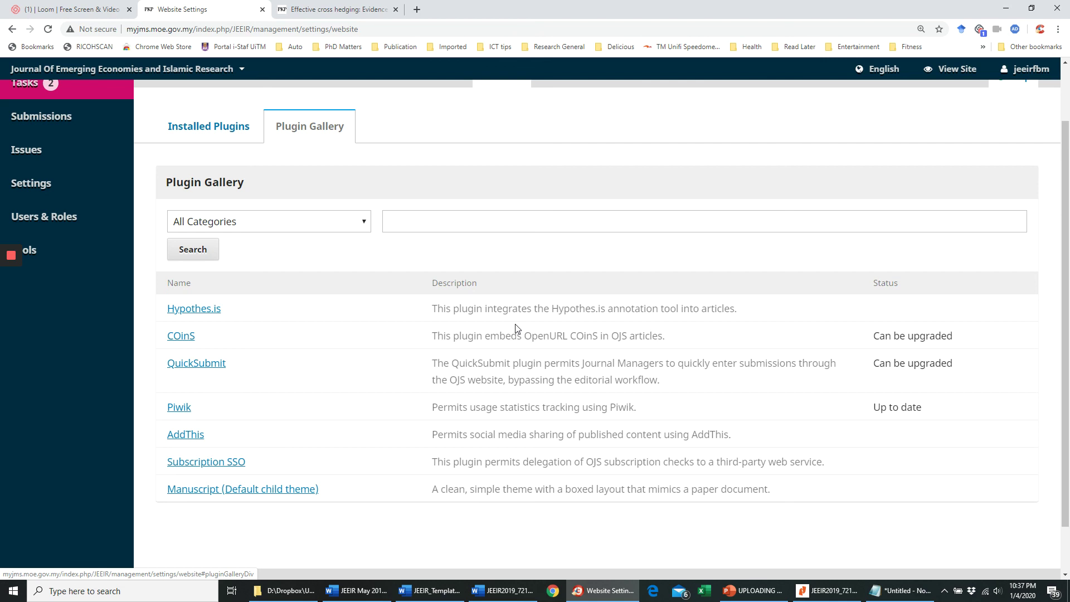
scroll(516, 329, up, 1)
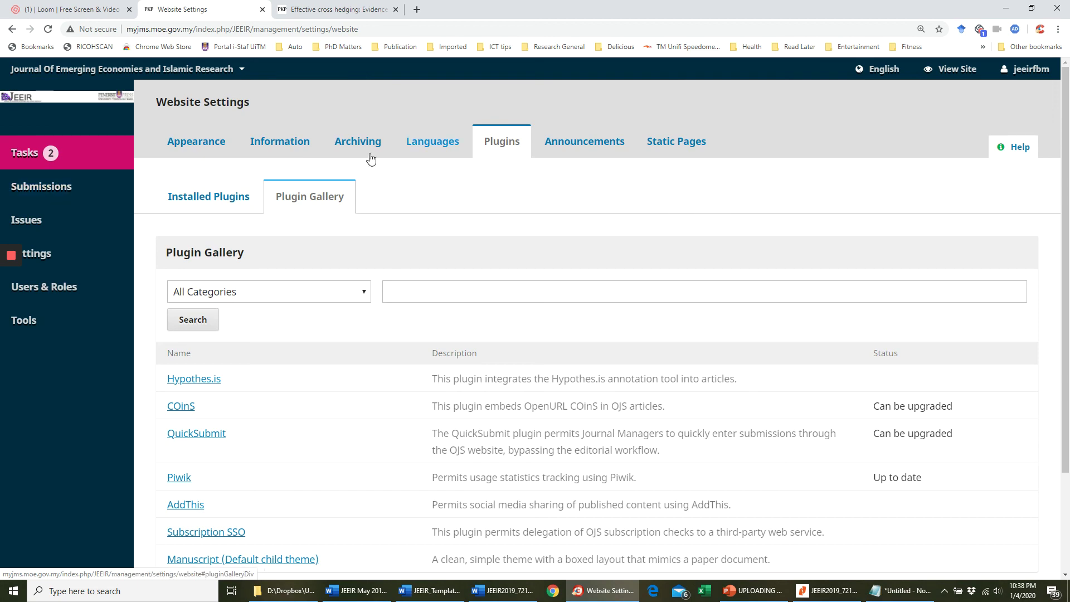
click(58, 187)
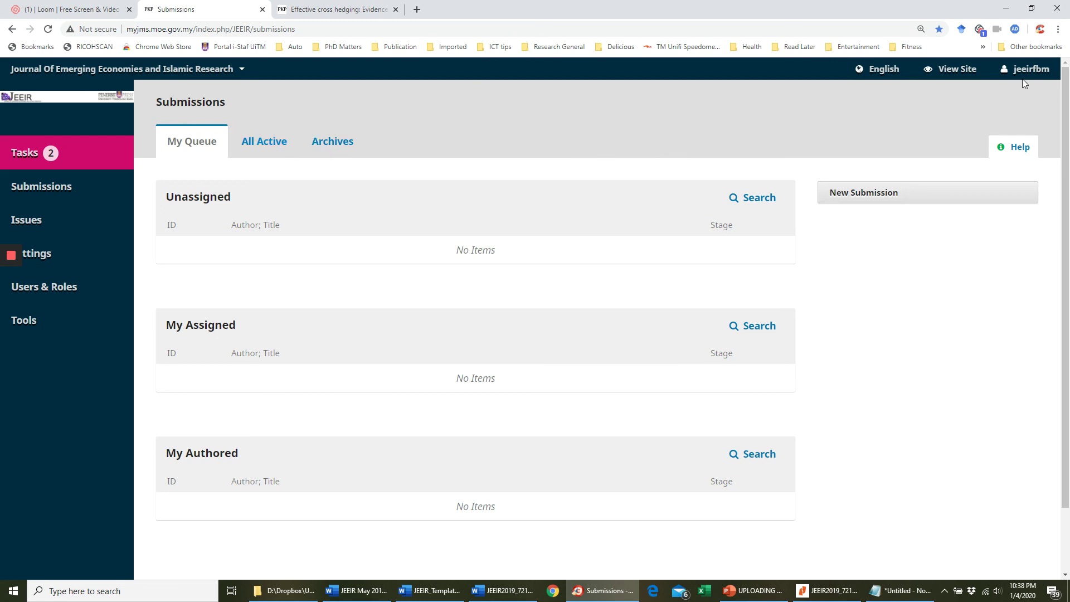
mouse_move(1025, 72)
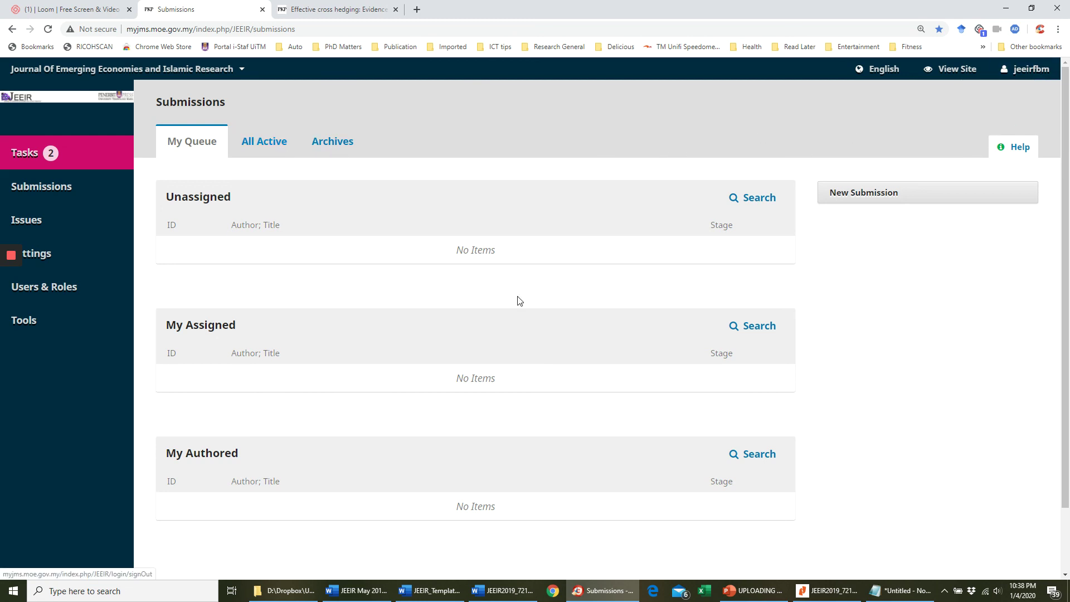